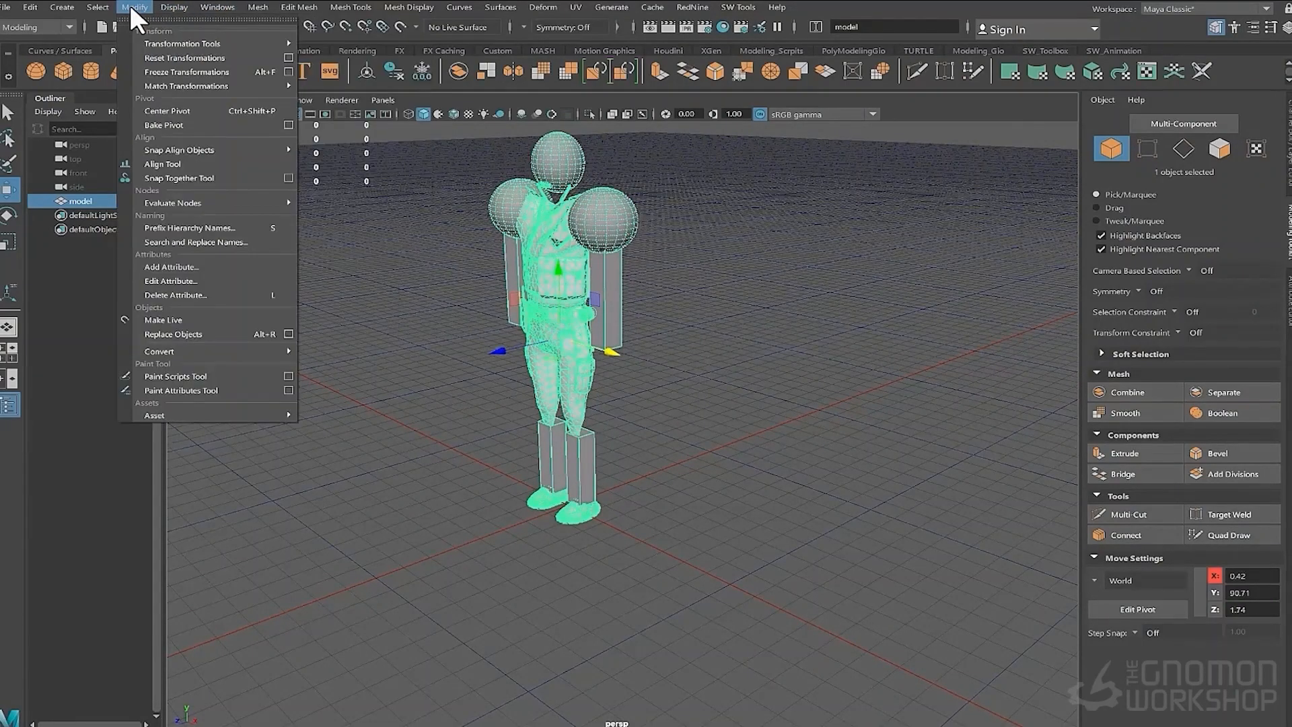
- Open the grid options and set the grid subdivisions to 1, applying the change
click(424, 44)
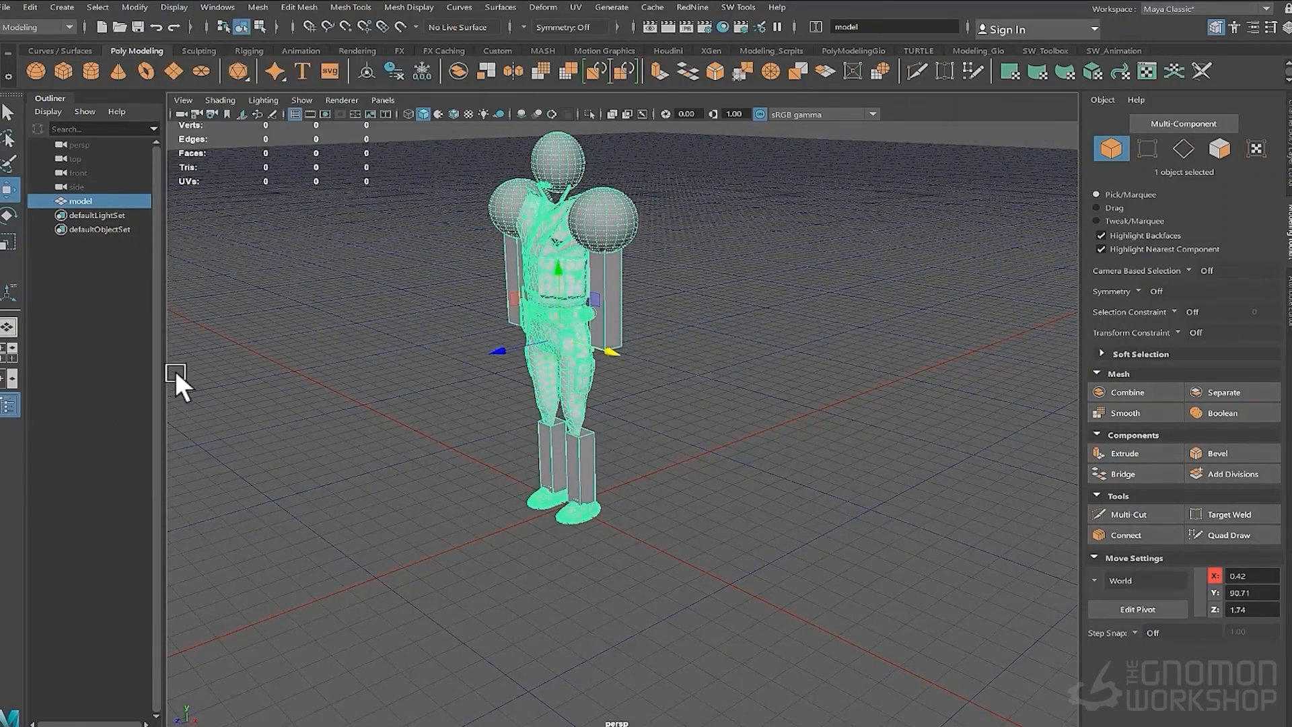
drag(514, 347, 522, 289)
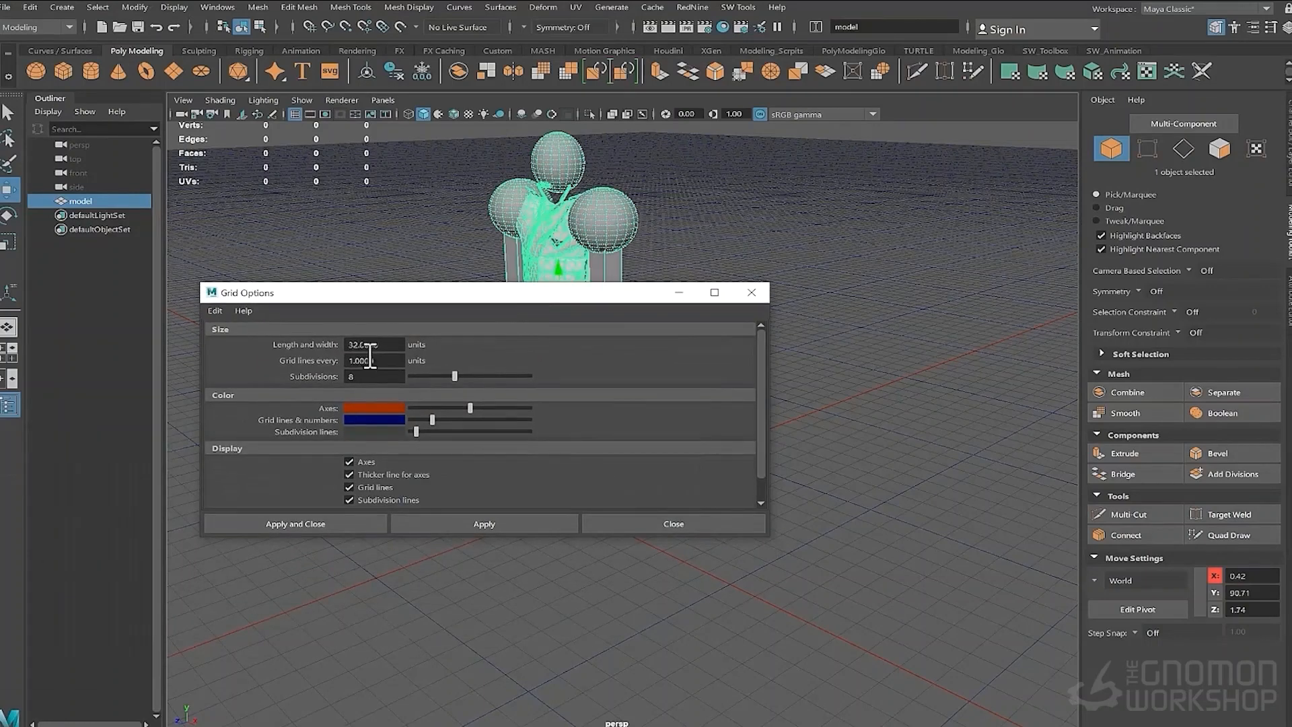
drag(369, 376, 321, 377)
text(1)
key(Return)
click(481, 524)
- Set the grid's length and width to 1 unit and apply it
drag(475, 300, 670, 451)
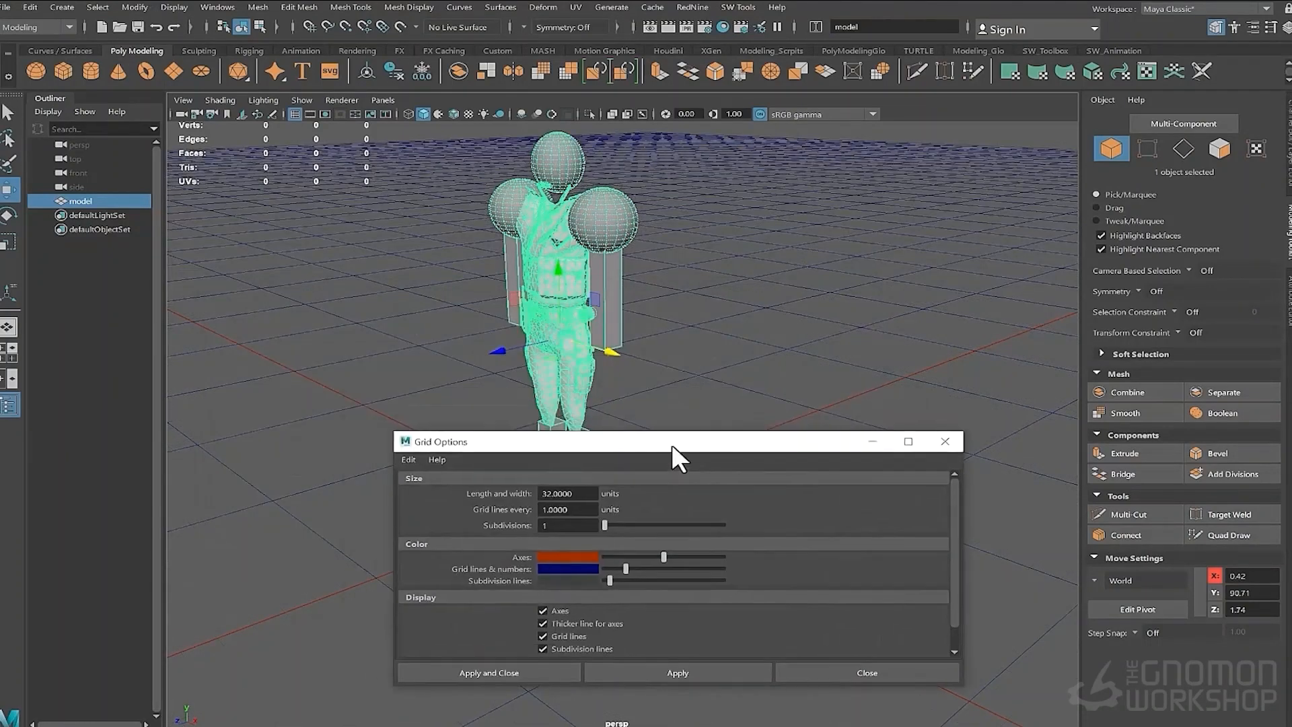
scroll(464, 367, down, 6)
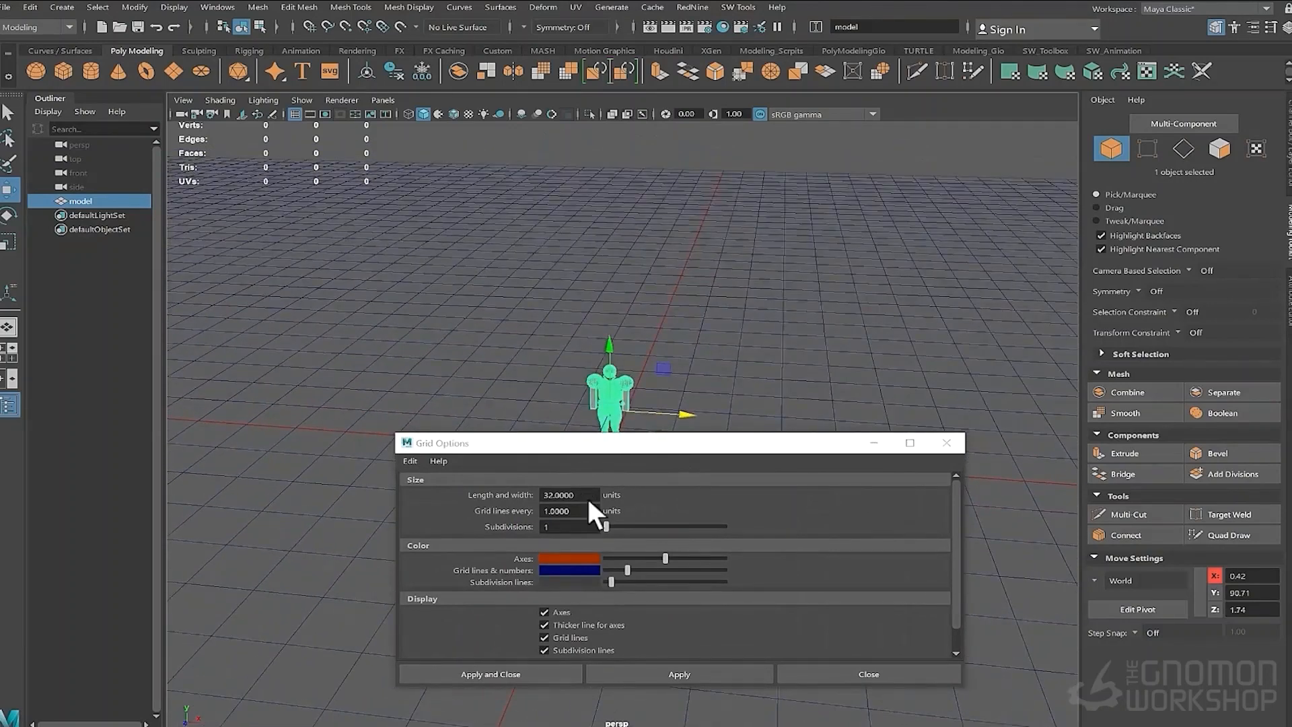
drag(588, 496, 497, 491)
text(1)
key(Return)
click(669, 673)
drag(587, 450, 577, 522)
scroll(636, 478, up, 8)
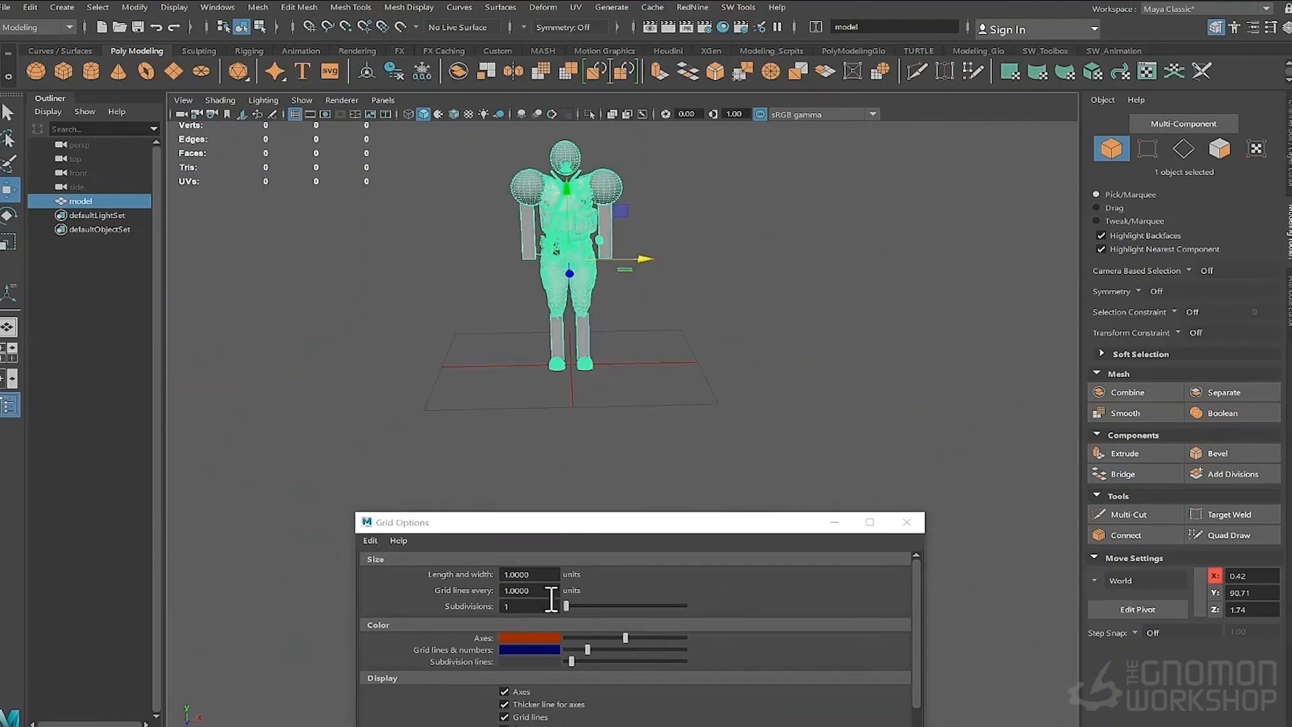
- Set the grid's length and width back to 32 units
drag(556, 574, 499, 574)
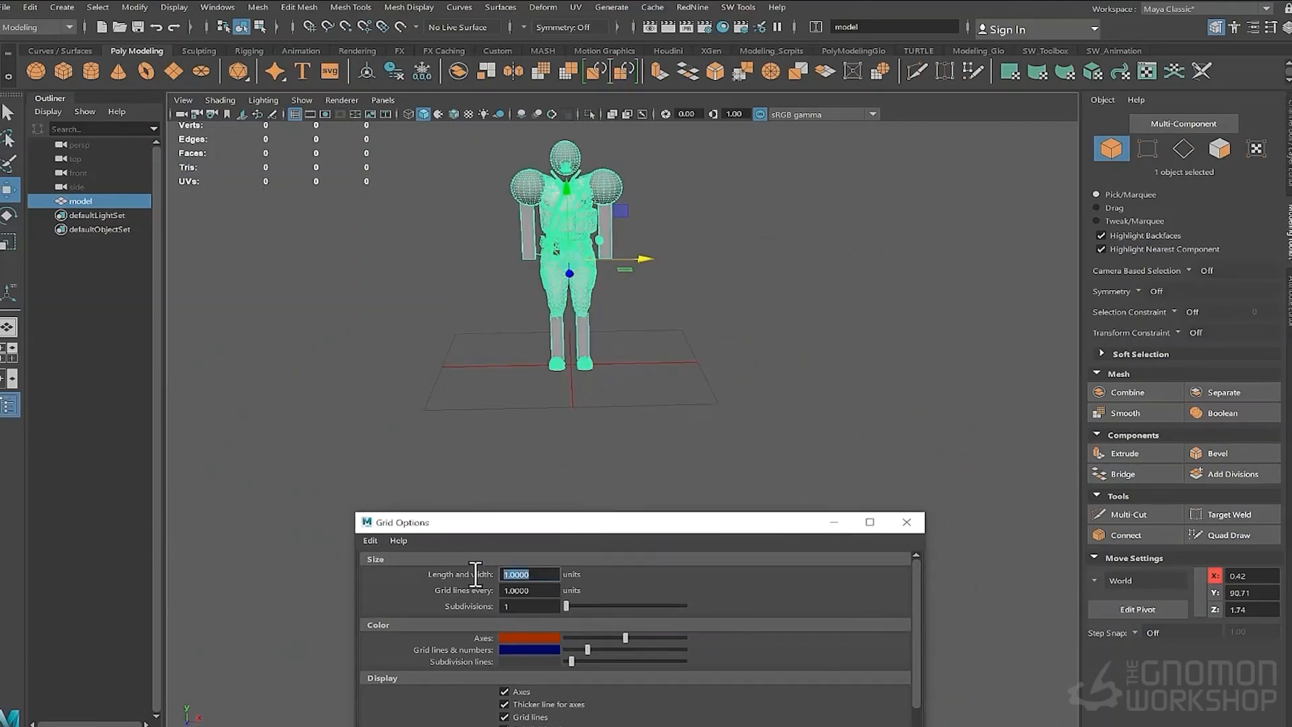
text(32)
drag(513, 574, 477, 572)
key(Return)
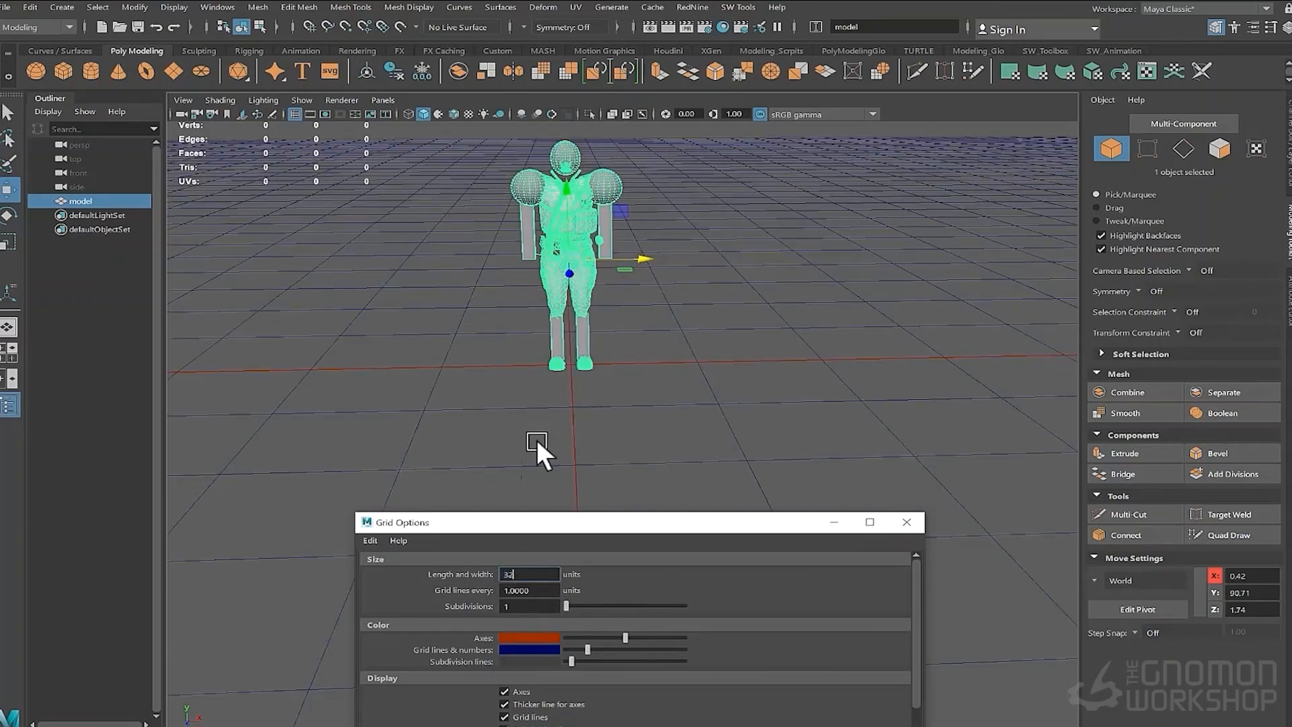
- Set the grid subdivisions to 4
drag(533, 608, 505, 609)
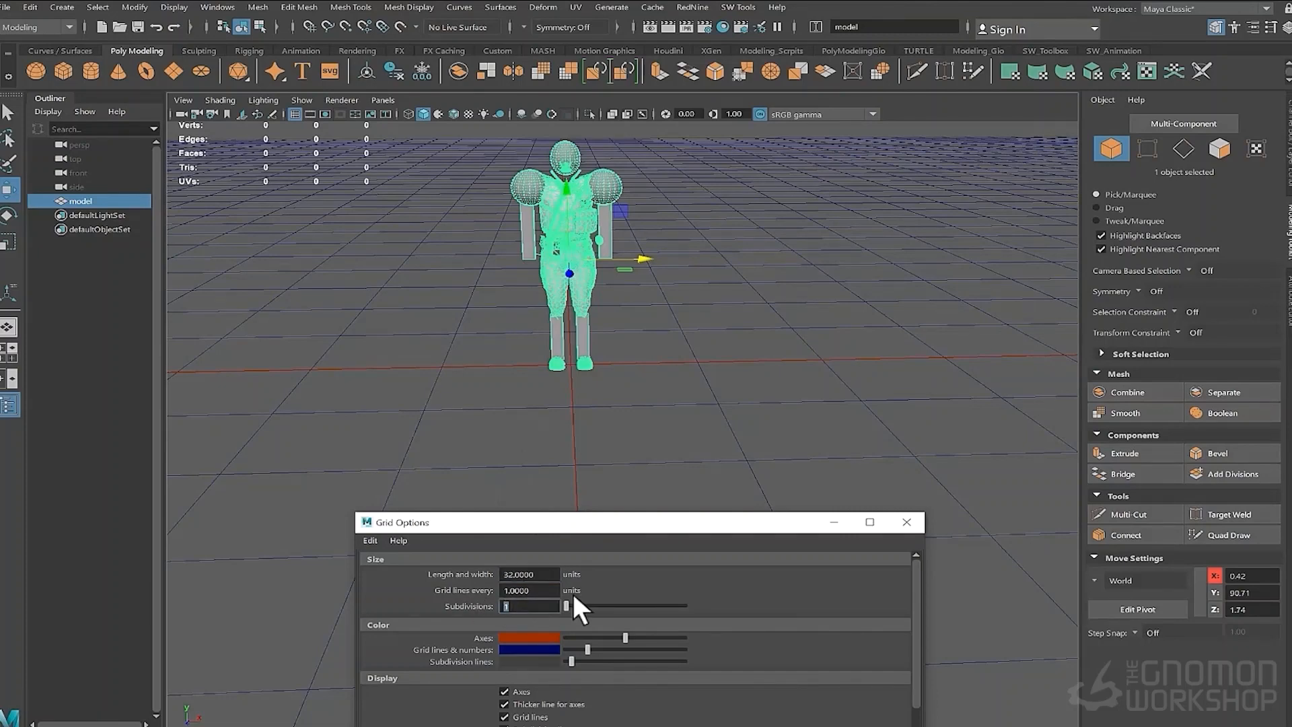
text(4)
key(Return)
alt+middle_drag(572, 453, 512, 447)
scroll(512, 447, up, 4)
alt+drag(511, 447, 518, 409)
click(559, 625)
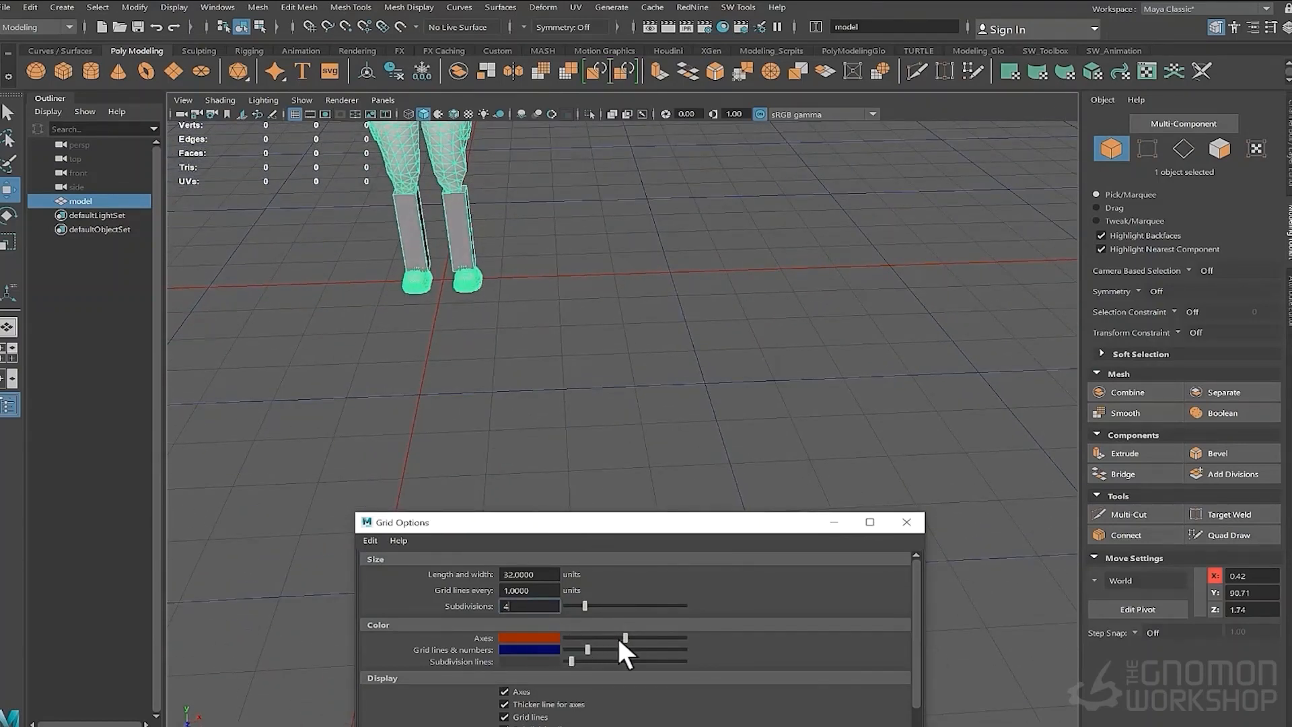
- Try adjusting the axes colour slider in the grid options
mouse_move(624, 637)
mouse_down()
mouse_move(584, 636)
mouse_move(639, 635)
mouse_up()
drag(642, 636, 637, 636)
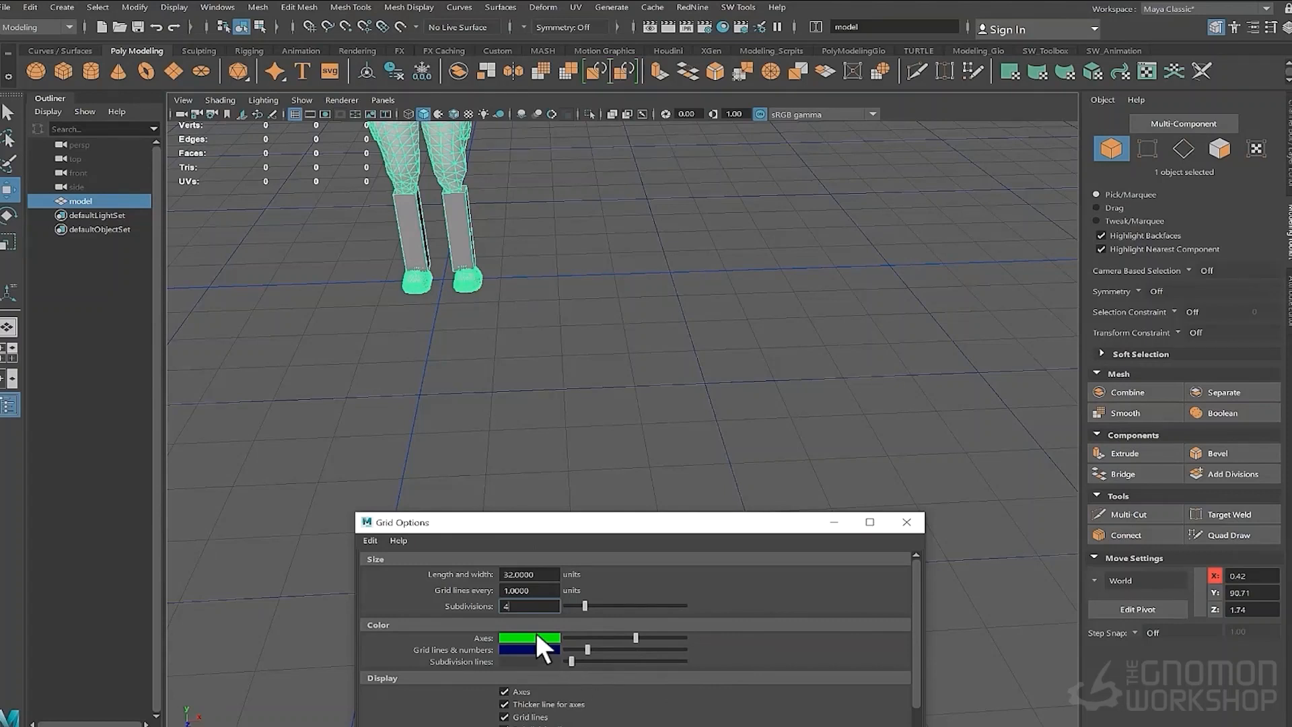
drag(617, 638, 628, 638)
- Create a polygon cube beside the character
alt+drag(630, 389, 637, 447)
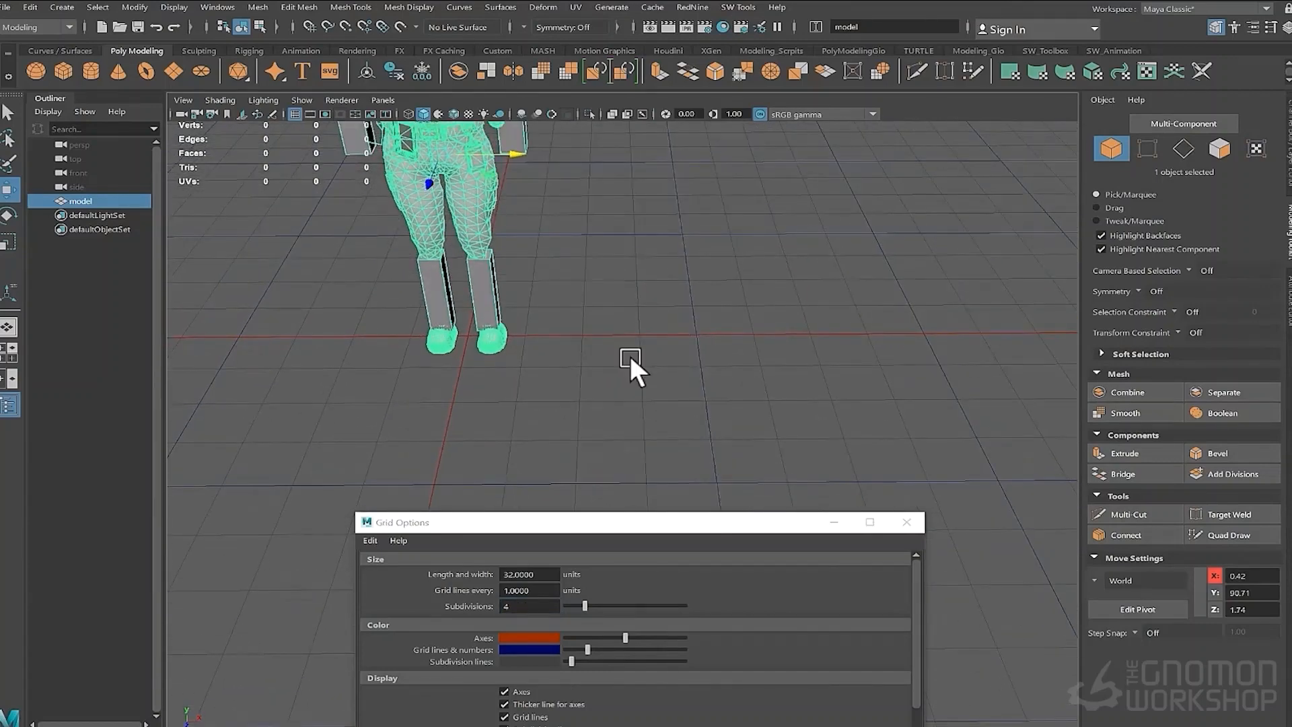
click(643, 317)
shift+right_drag(644, 318, 637, 358)
scroll(579, 363, down, 4)
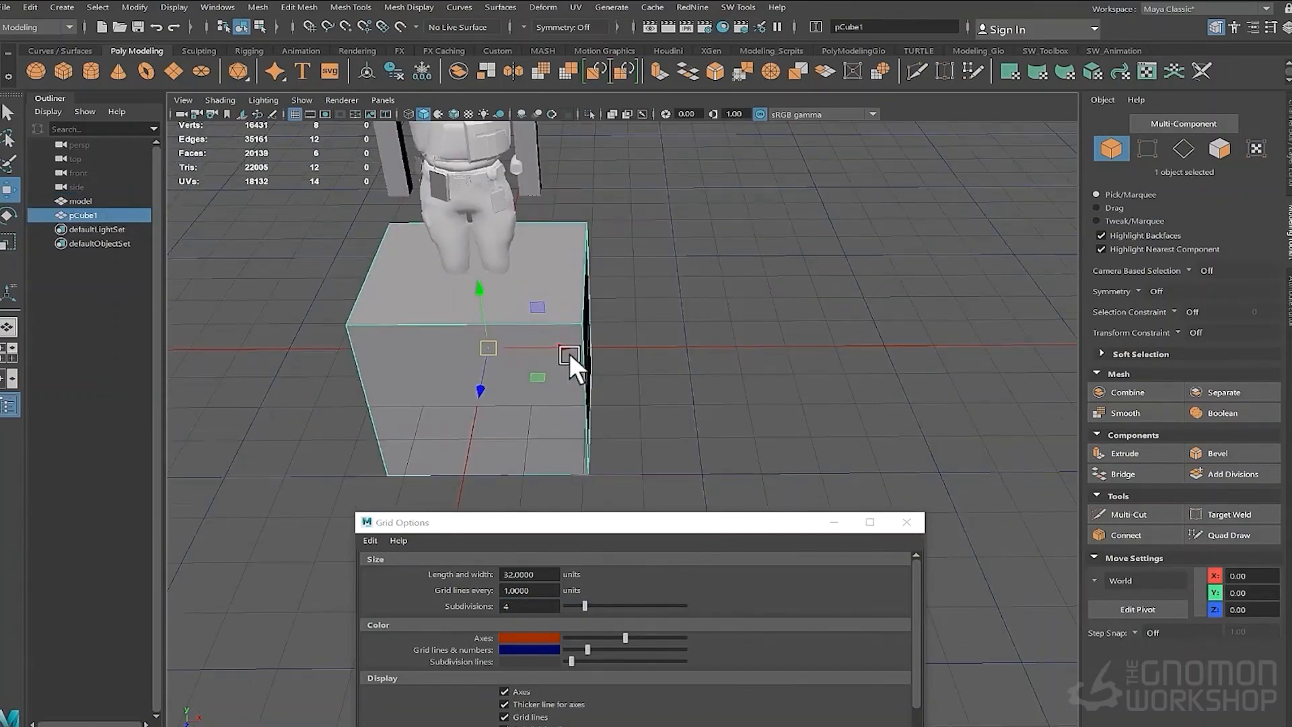
- Move the cube so it snaps to the grid at 50, 50, -50
mouse_move(606, 374)
mouse_down()
mouse_move(635, 374)
mouse_move(608, 374)
mouse_up()
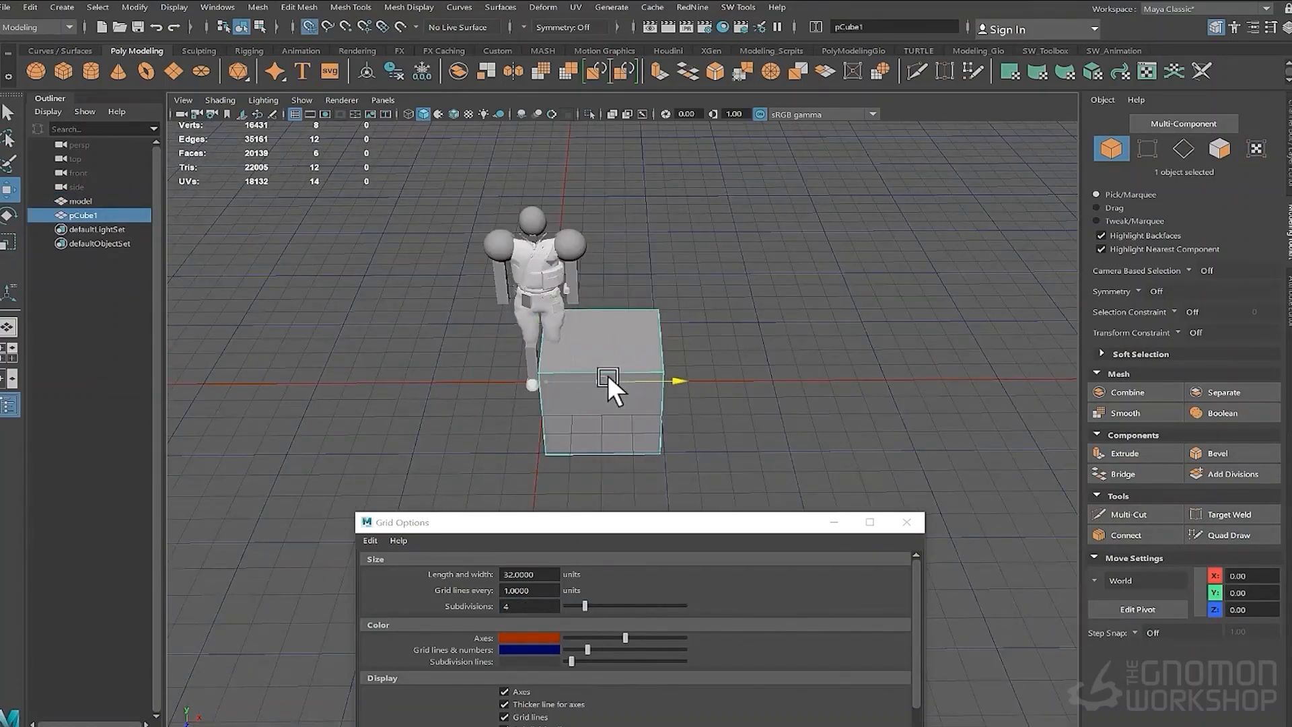
alt+drag(754, 380, 697, 331)
alt+drag(522, 408, 611, 394)
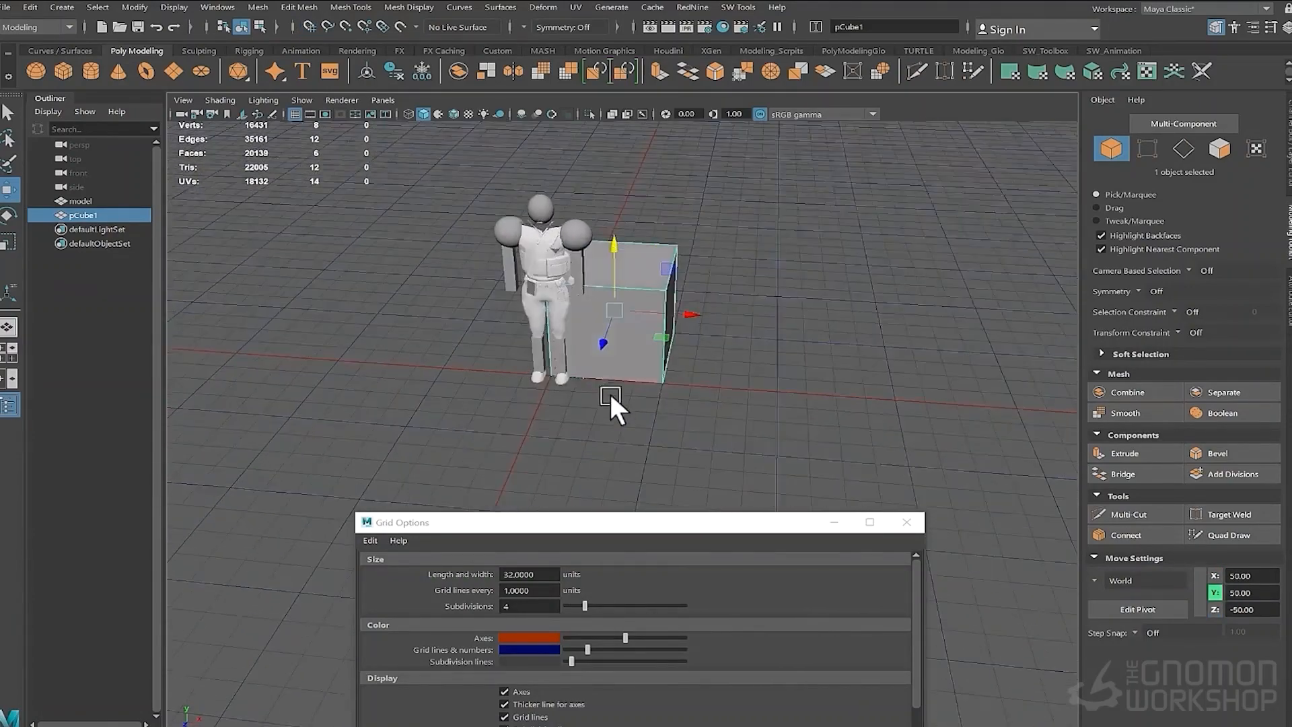
alt+right_drag(611, 394, 678, 404)
alt+middle_drag(678, 403, 584, 458)
alt+drag(585, 458, 556, 426)
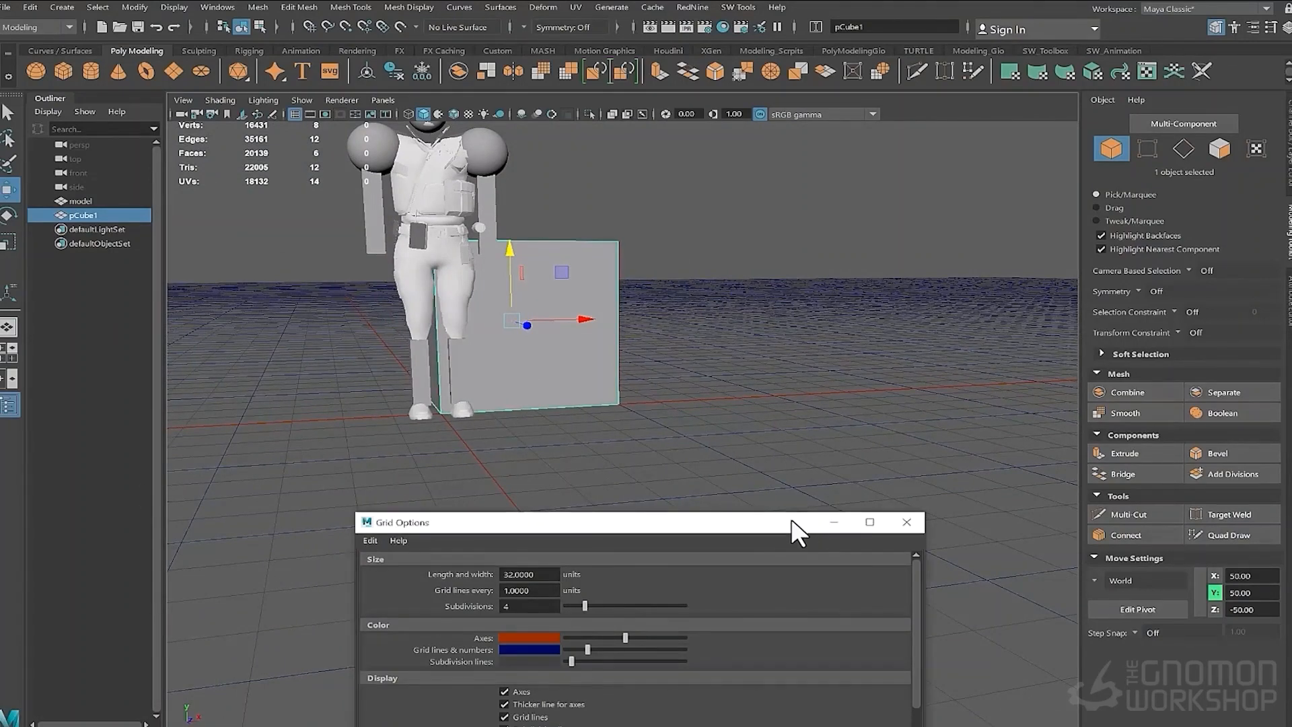
- Move the Grid Options dialog out of the way and deselect the cube
drag(792, 523, 0, 464)
alt+drag(643, 417, 692, 528)
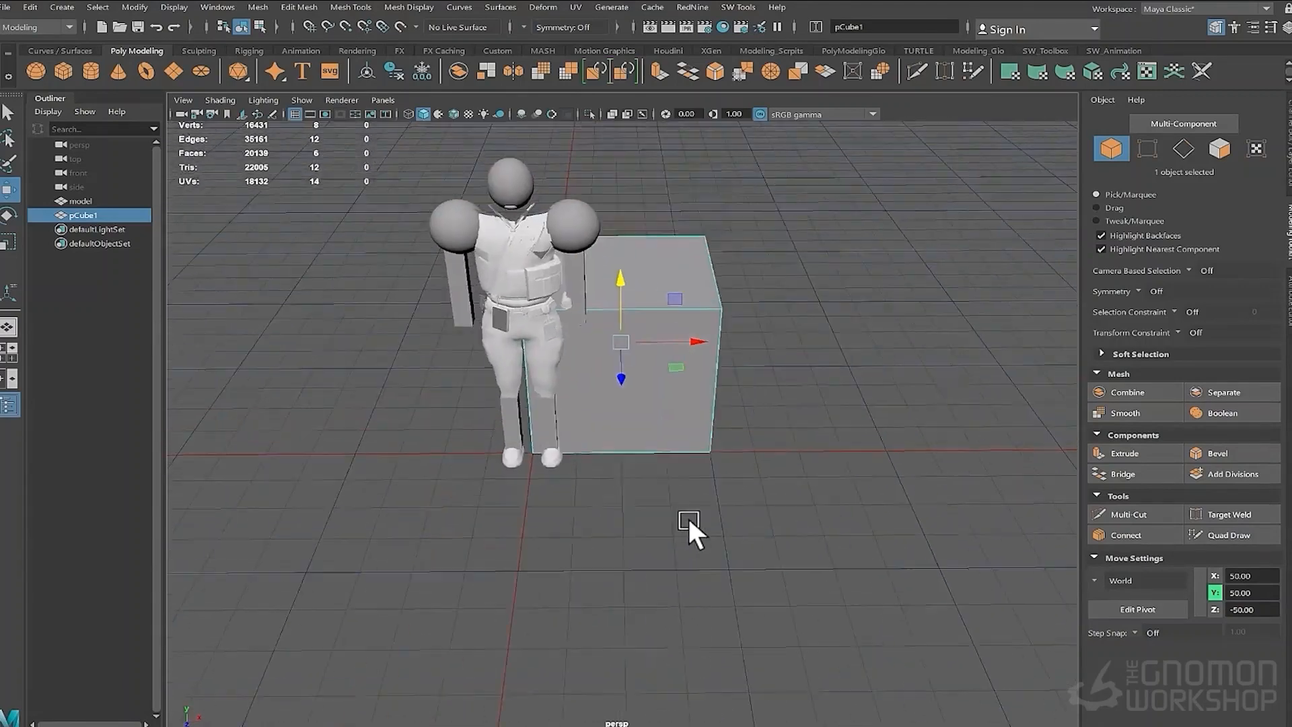
click(382, 469)
scroll(393, 440, down, 5)
alt+drag(406, 443, 428, 404)
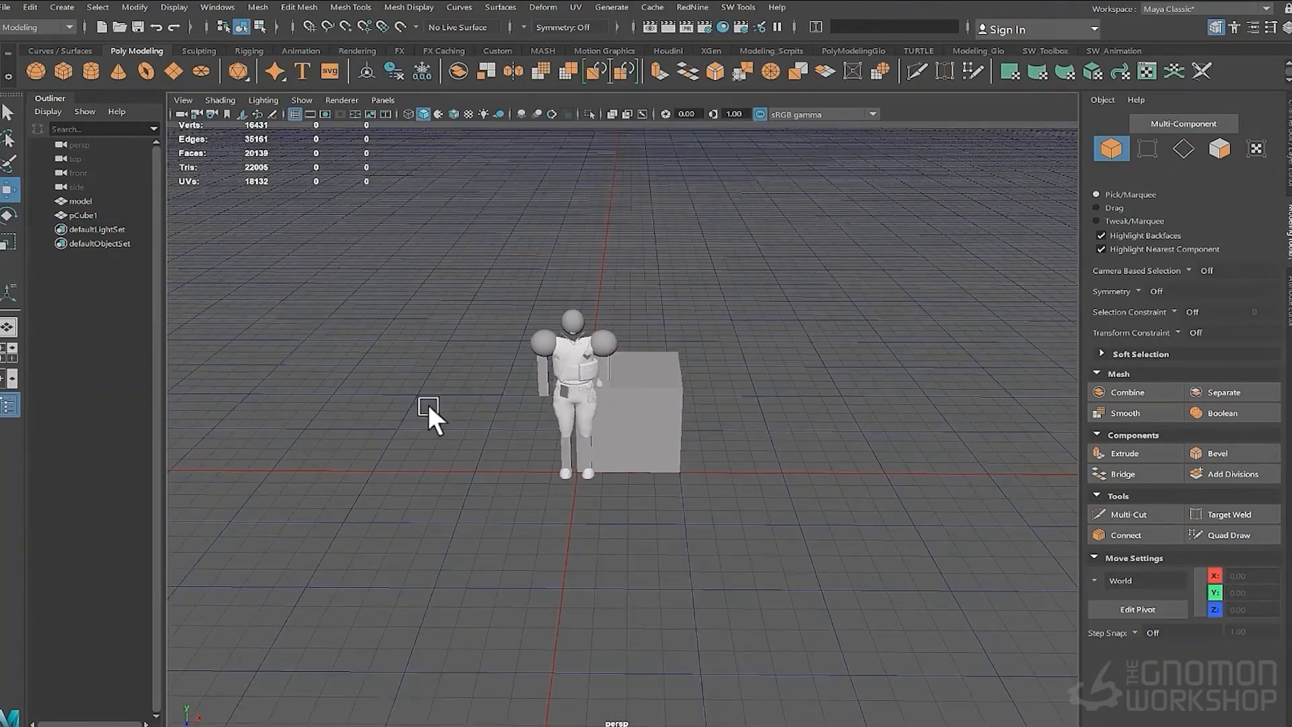
- Switch to the Modeling_Scripts shelf, then select the cube and delete it
click(774, 52)
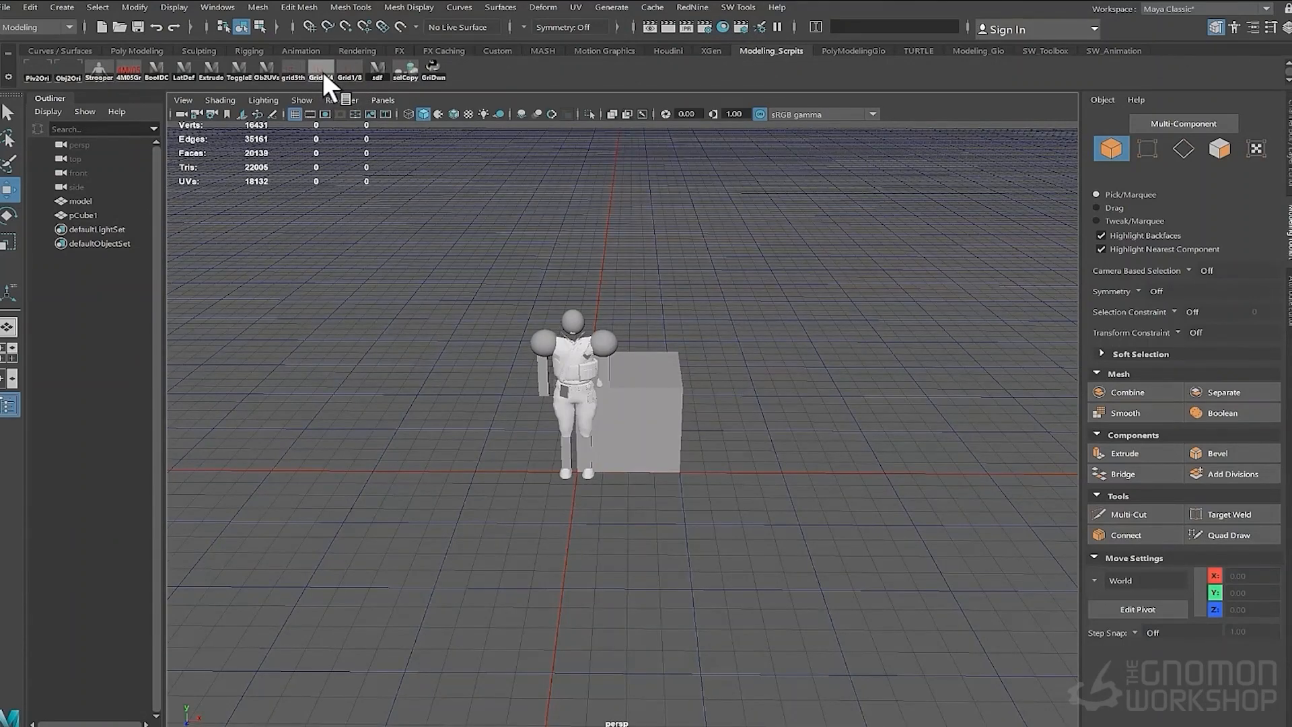
alt+drag(392, 365, 446, 395)
click(716, 475)
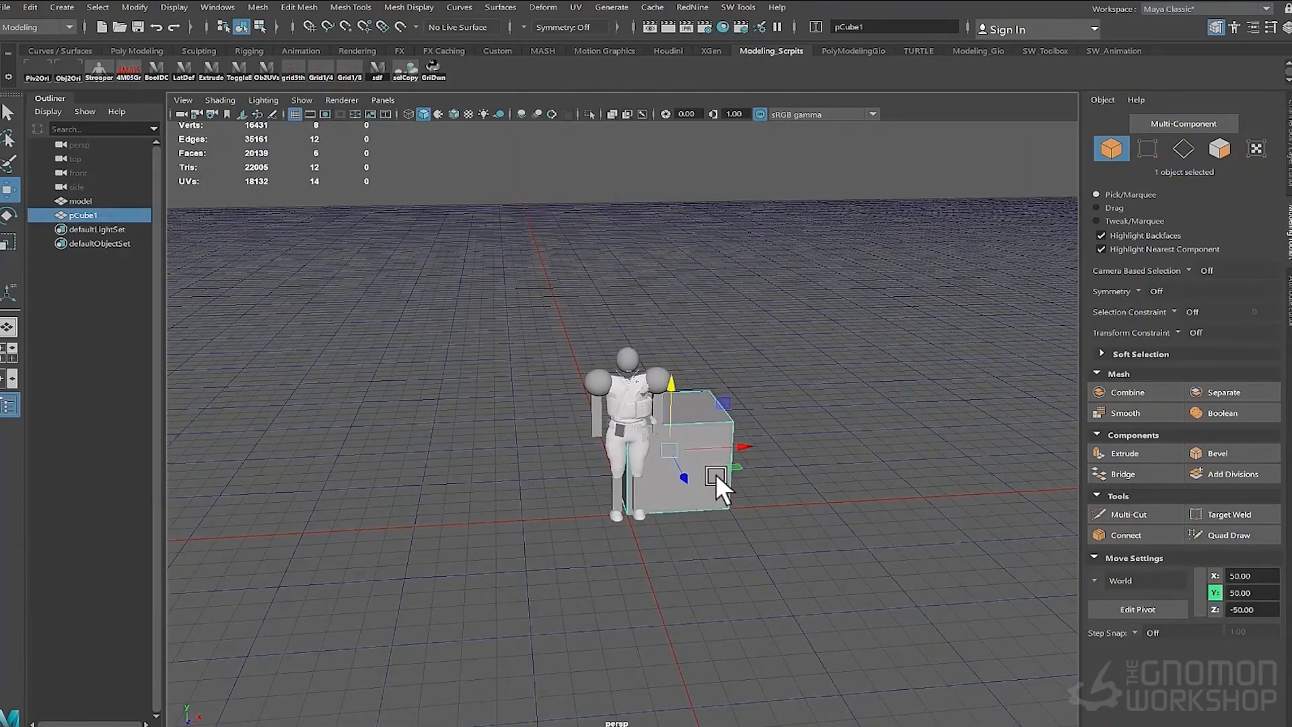
key(Delete)
- Create a new camera
click(65, 6)
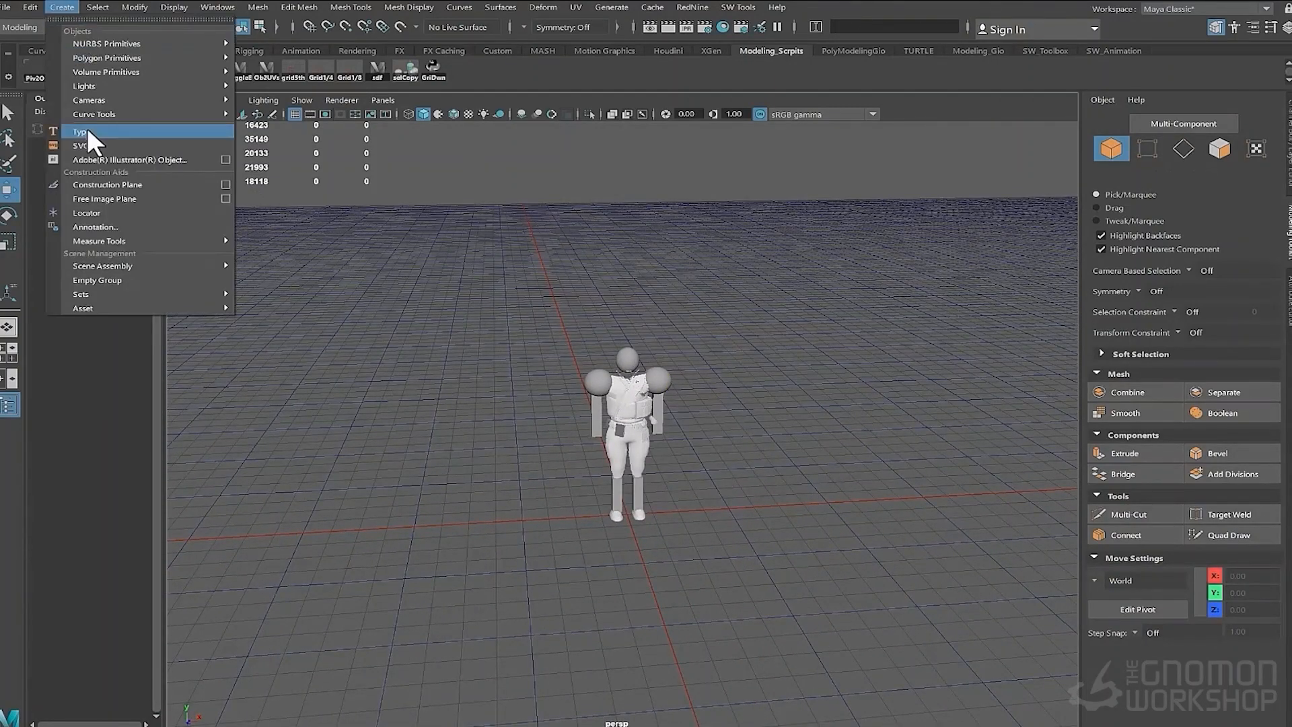
mouse_move(99, 101)
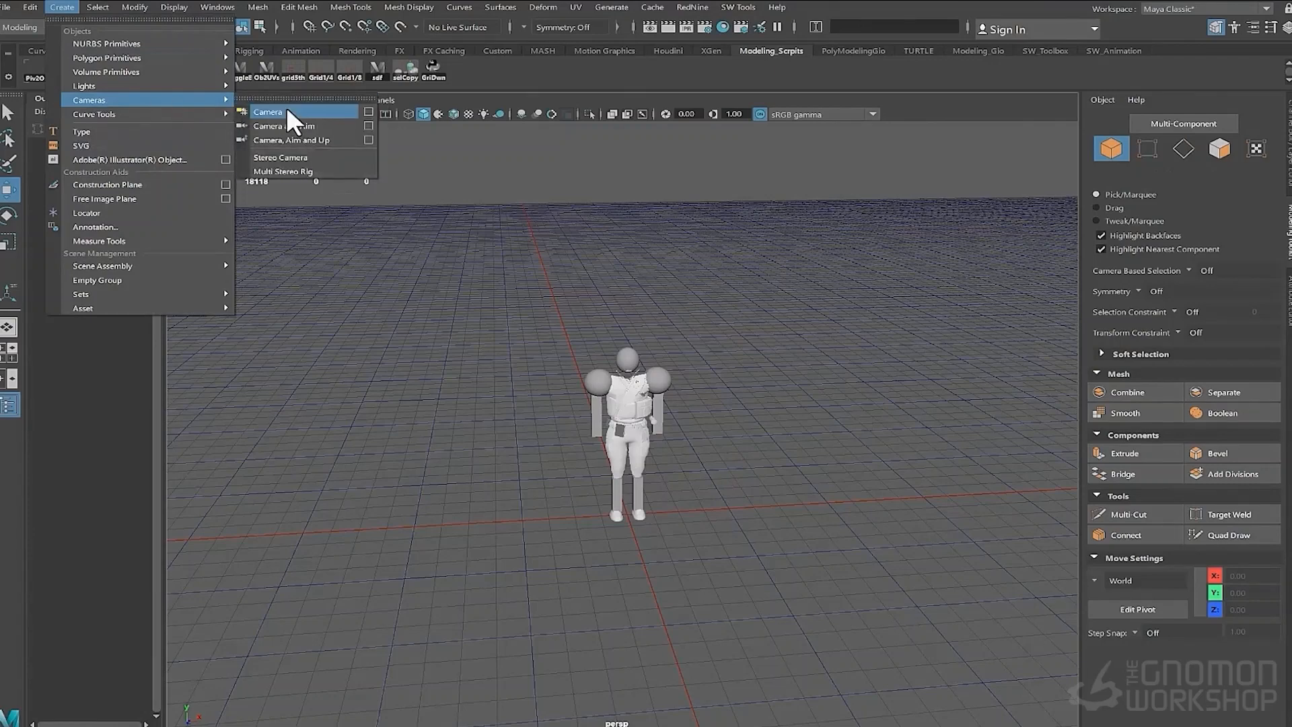
click(287, 111)
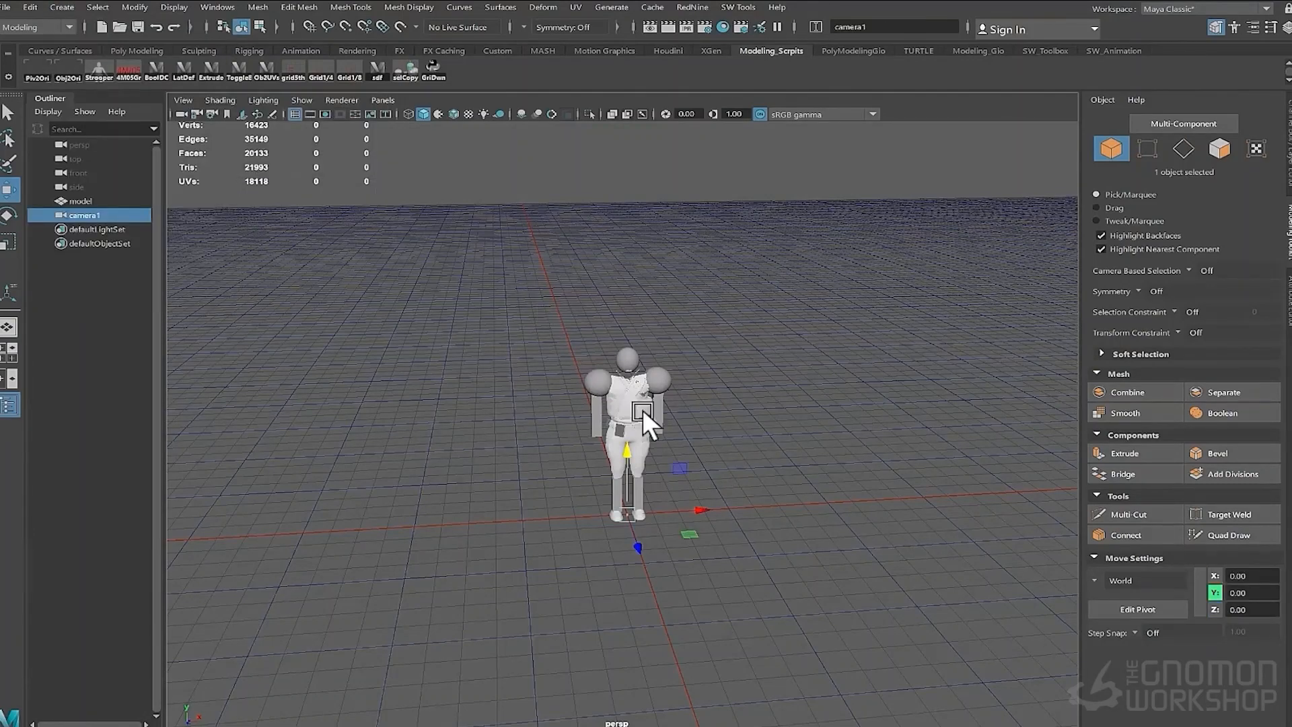
- Scale the camera up and move it away from the character, raising it slightly
mouse_move(642, 409)
alt+mouse_down()
mouse_move(737, 412)
mouse_move(631, 422)
alt+mouse_up()
key(r)
drag(571, 491, 684, 471)
key(w)
drag(527, 510, 390, 531)
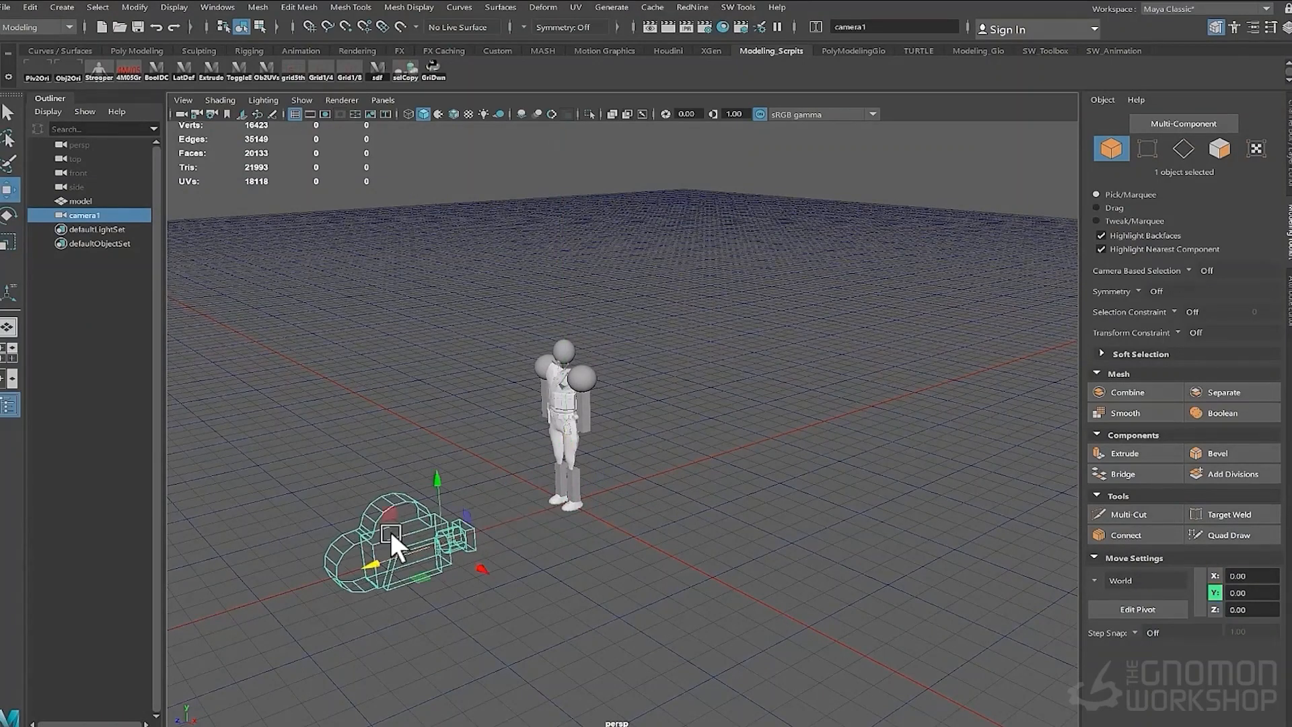
drag(438, 471, 438, 422)
- Set the camera's near clip plane to 1 and far clip plane to 100000
click(1252, 27)
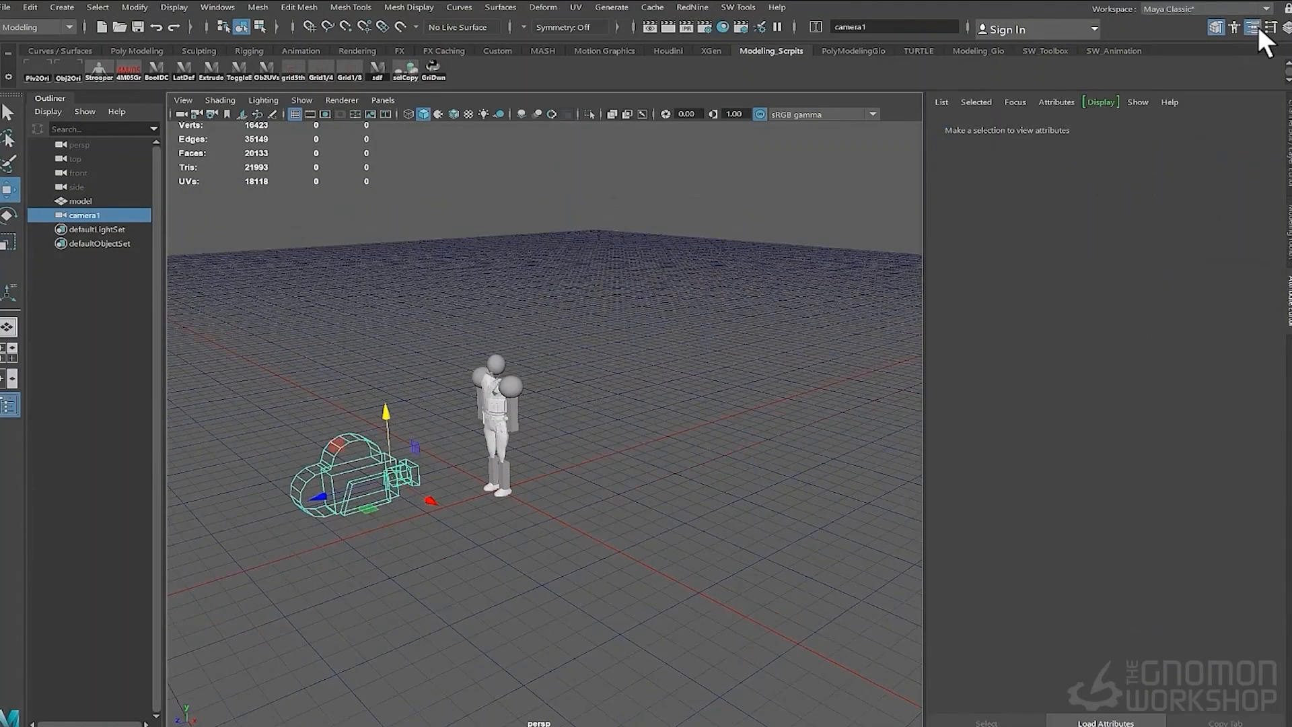
click(1063, 342)
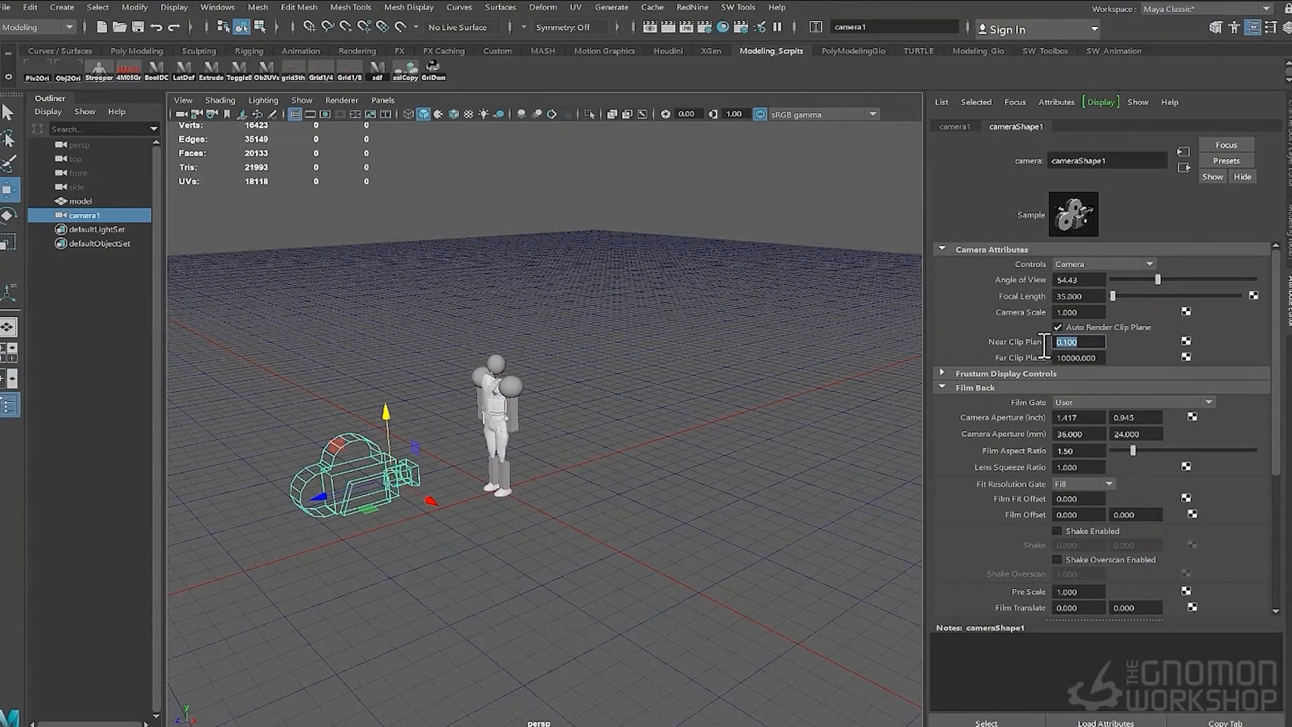
text(1)
key(Return)
click(1077, 358)
text(100000)
key(Return)
- Reposition the camera in front of the character facing it
alt+drag(890, 356, 543, 409)
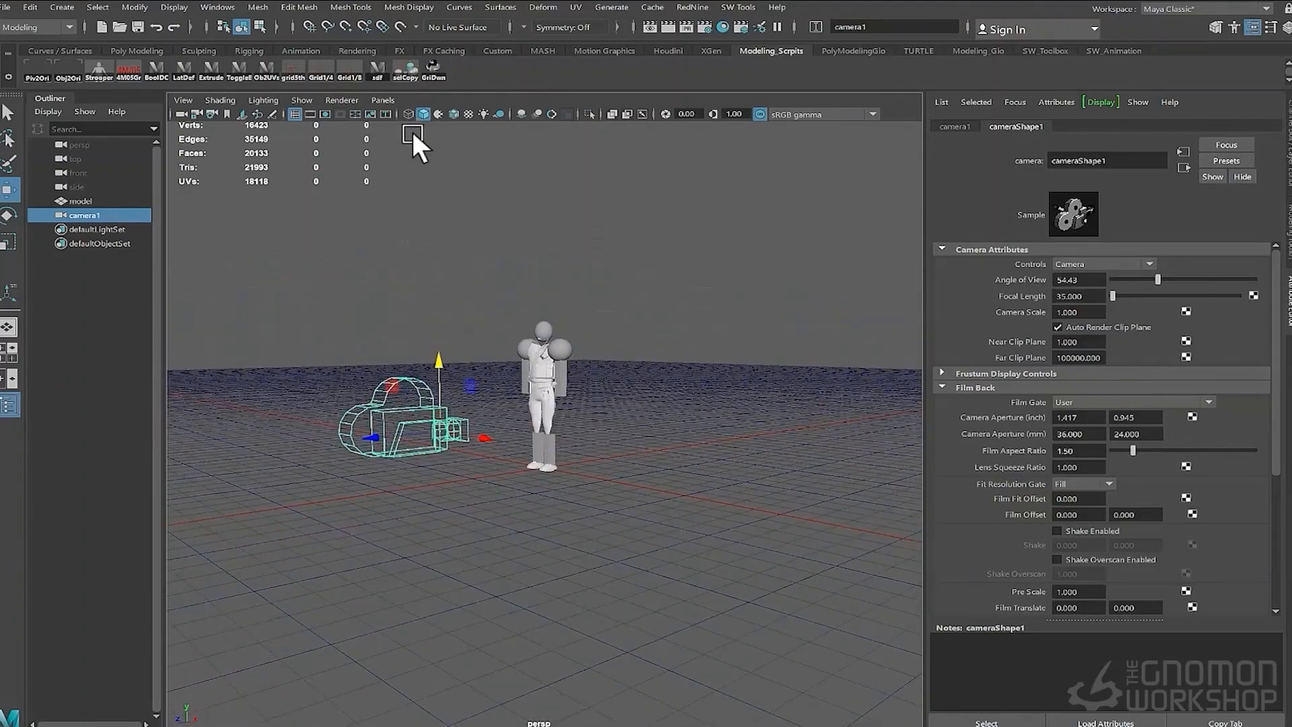
alt+drag(502, 338, 568, 438)
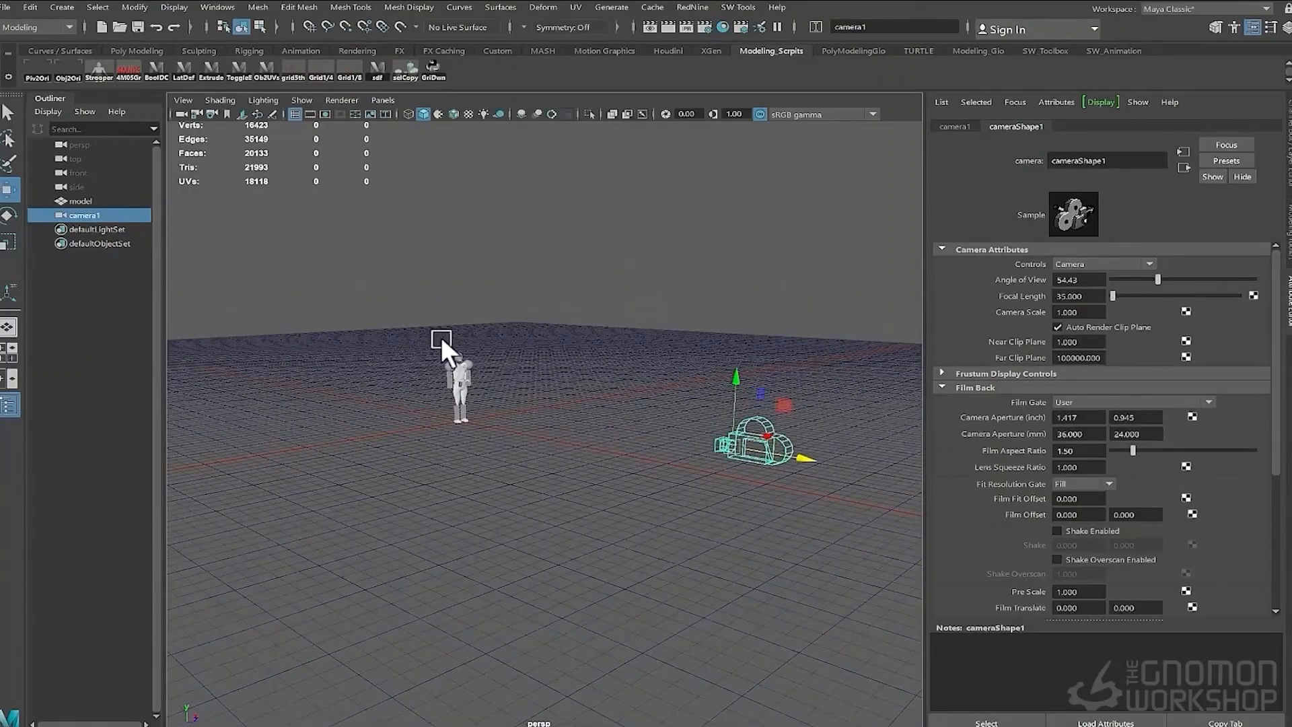
alt+drag(441, 341, 721, 406)
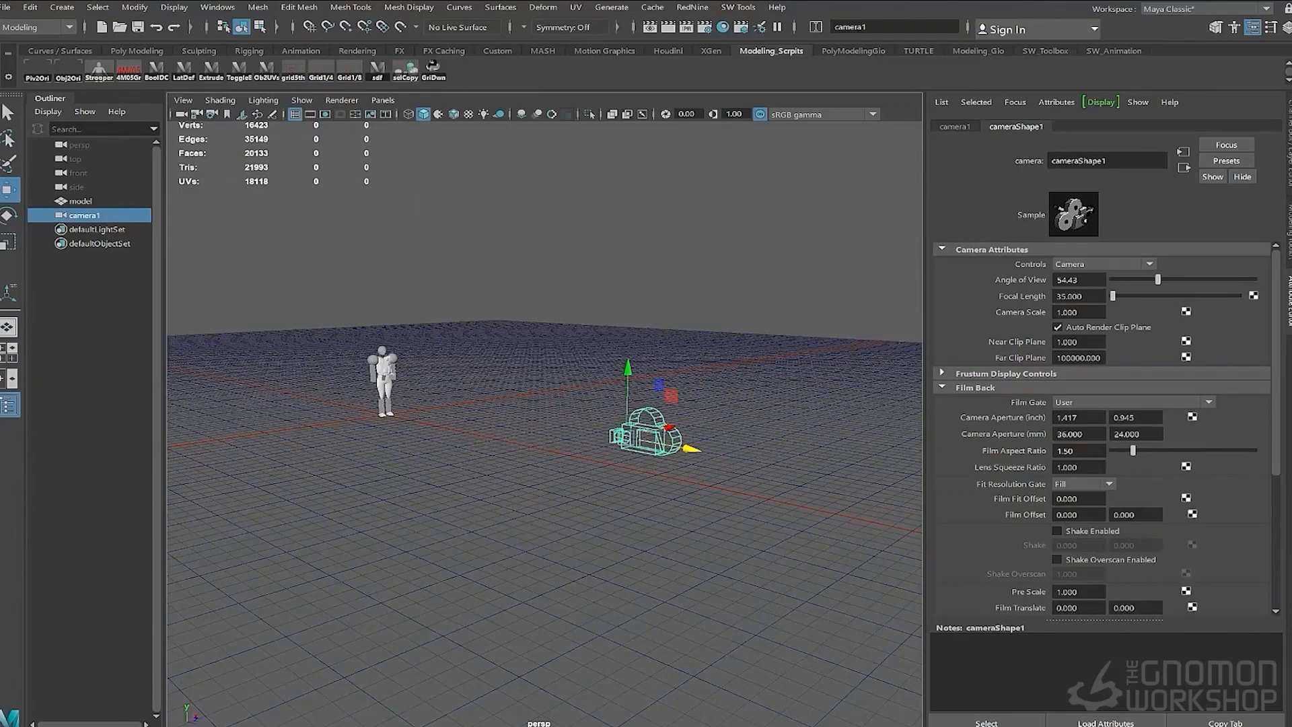
alt+drag(626, 377, 498, 431)
alt+drag(762, 431, 771, 394)
- Create an image plane from the camera's Environment attributes
scroll(1121, 404, down, 5)
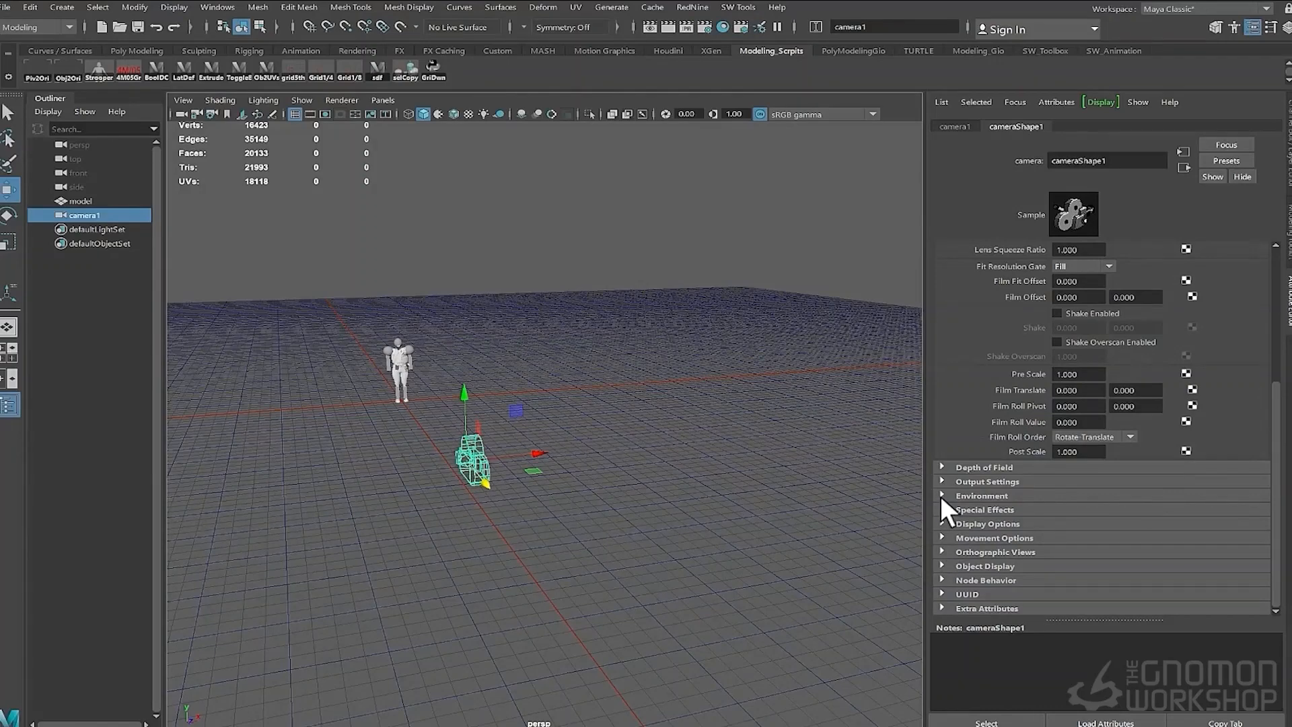
click(940, 495)
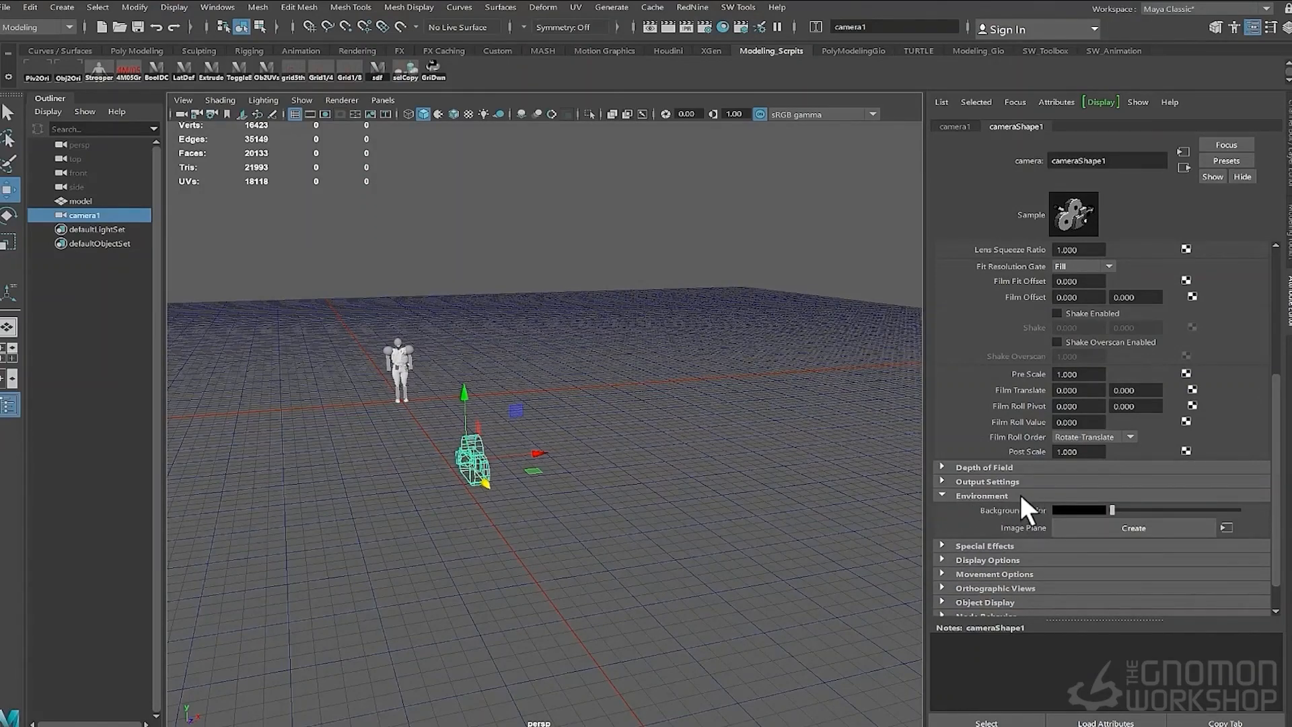
click(1169, 526)
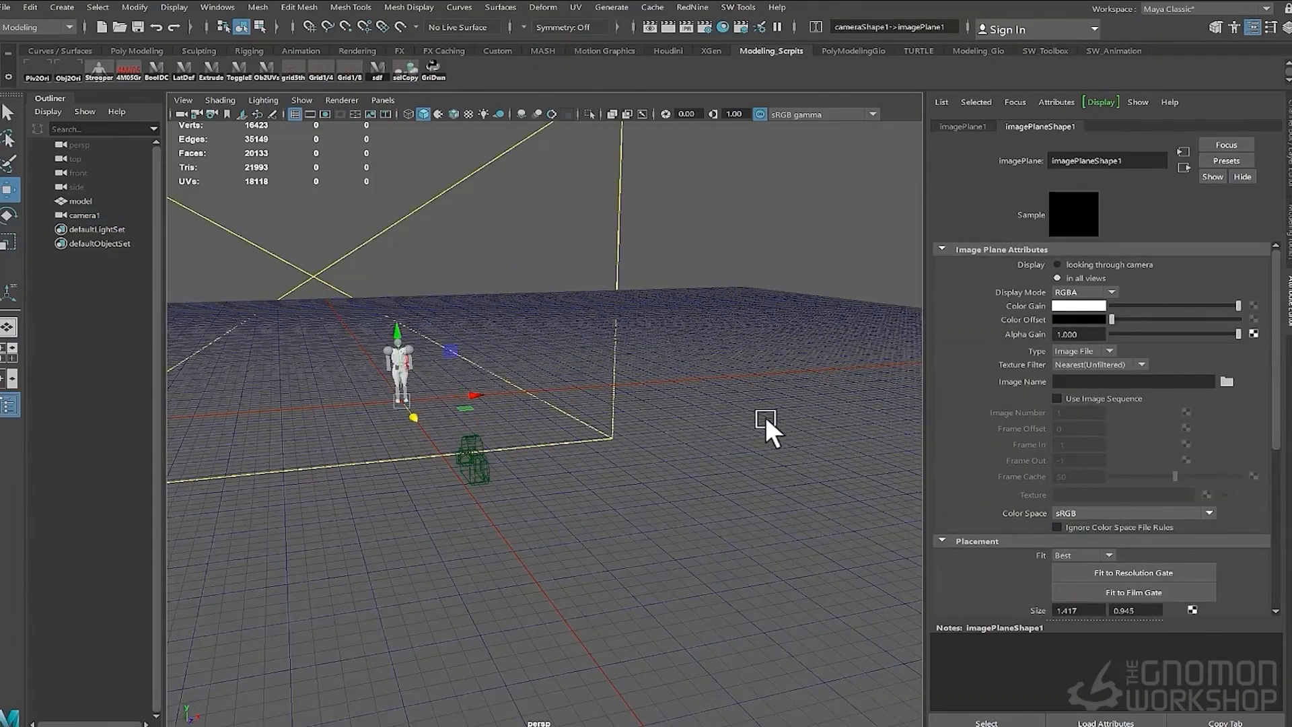
- Load sketchv2.jpg as the image plane's image file
click(1226, 381)
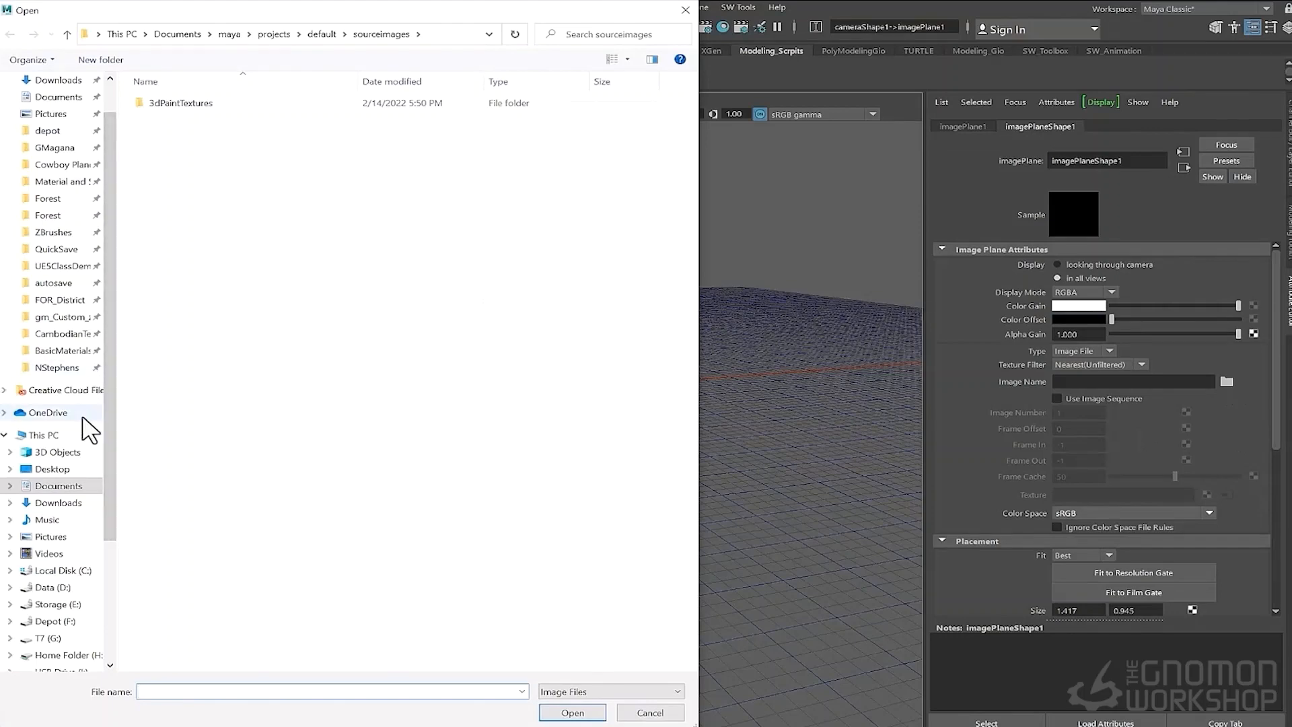
drag(225, 12, 0, 20)
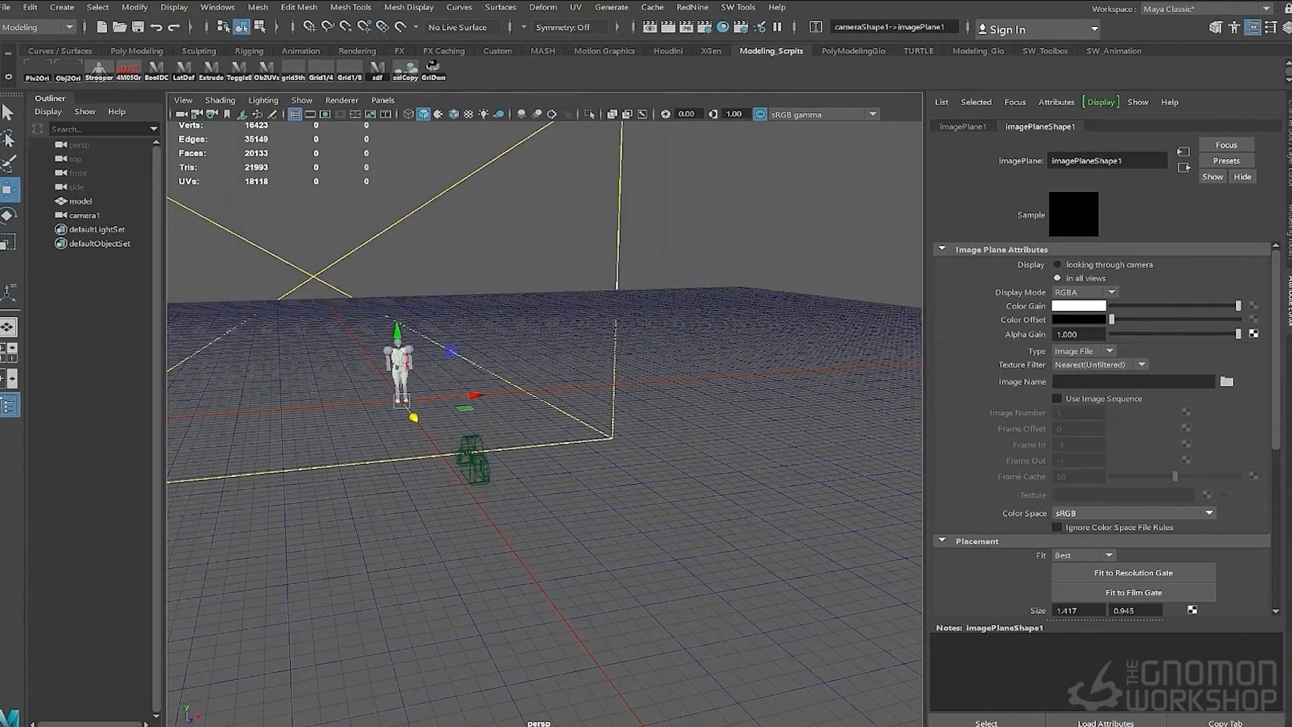
mouse_move(403, 319)
alt+mouse_down()
mouse_move(344, 314)
mouse_move(505, 337)
mouse_move(597, 312)
mouse_move(528, 321)
alt+mouse_up()
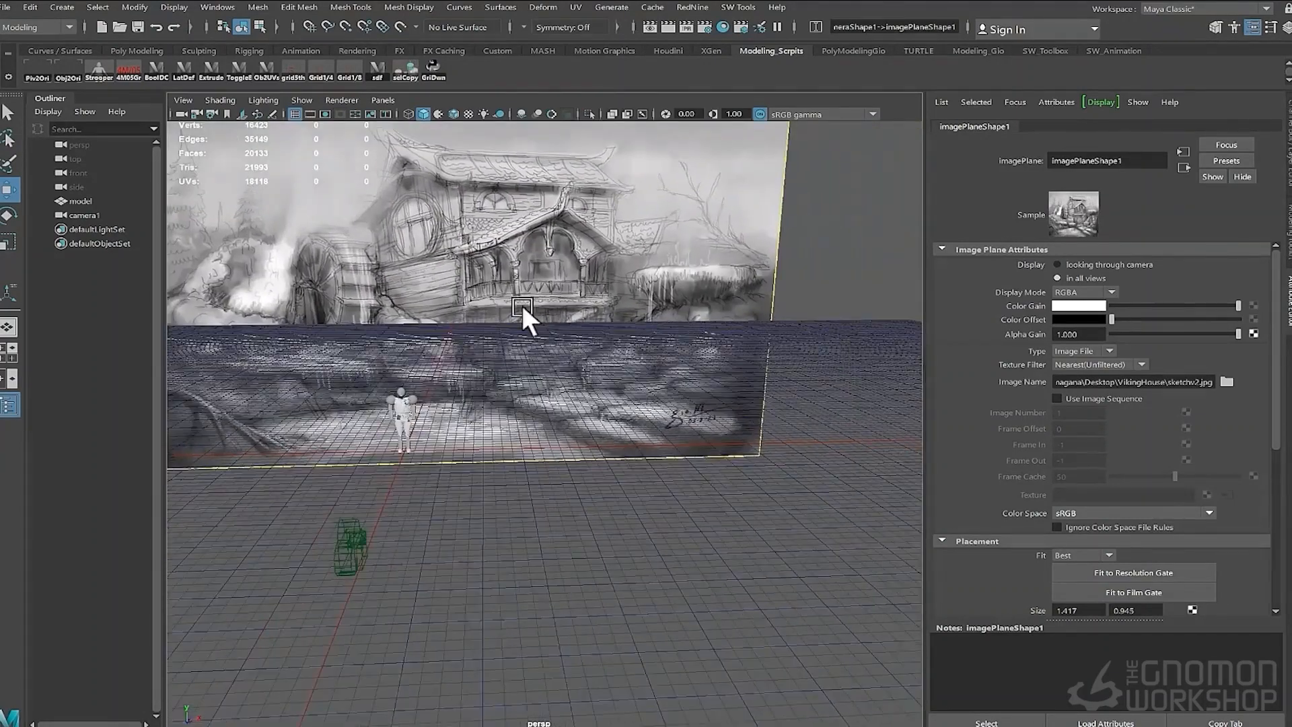
drag(319, 523, 440, 568)
alt+drag(440, 568, 533, 438)
- Look through the selected camera in the viewport
click(381, 100)
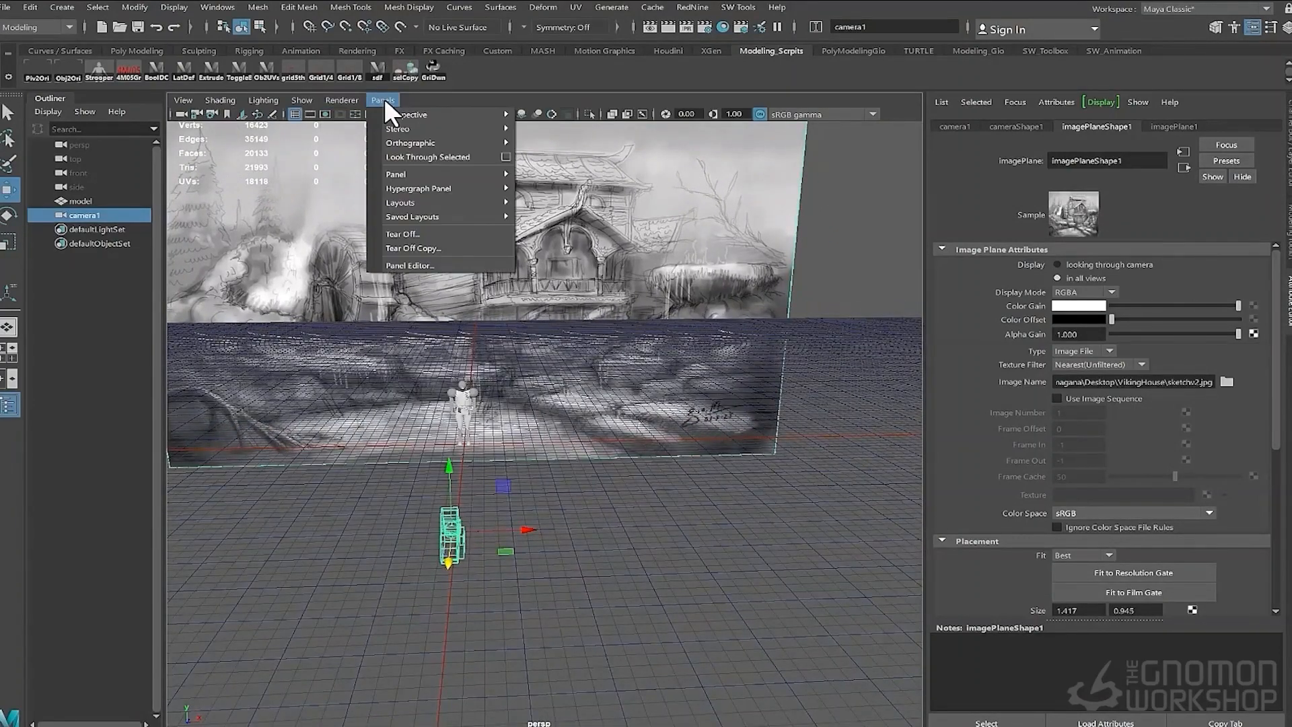
click(409, 156)
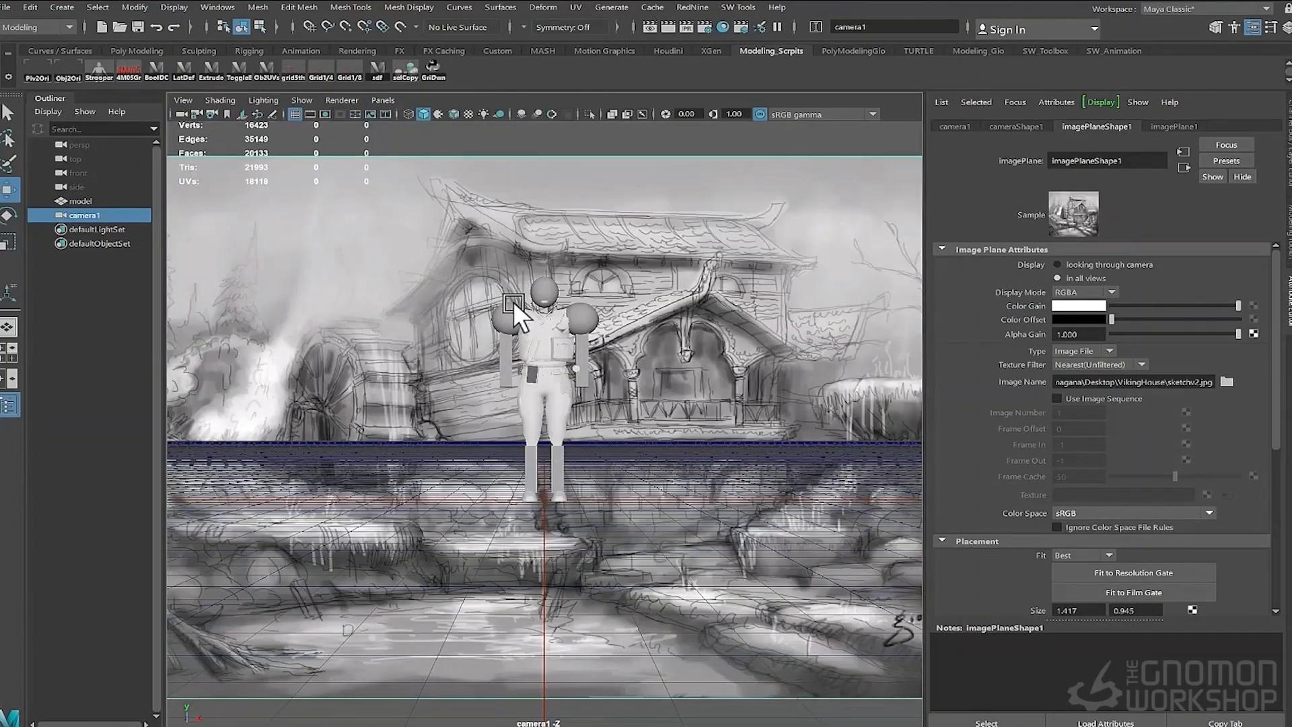
- Create a polygon cube at the character's feet in the camera view
mouse_move(514, 304)
alt+mouse_down()
mouse_move(558, 252)
mouse_move(426, 306)
mouse_move(626, 317)
mouse_move(600, 312)
mouse_move(613, 345)
mouse_move(624, 330)
mouse_move(524, 283)
mouse_move(583, 361)
mouse_move(577, 413)
mouse_move(584, 401)
mouse_move(549, 422)
mouse_move(632, 423)
mouse_move(588, 380)
mouse_move(576, 435)
mouse_move(533, 503)
alt+mouse_up()
scroll(627, 327, down, 5)
click(507, 576)
shift+right_drag(548, 534, 526, 567)
mouse_move(515, 481)
alt+right_down()
mouse_move(469, 473)
mouse_move(518, 469)
alt+right_up()
alt+middle_drag(519, 469, 538, 411)
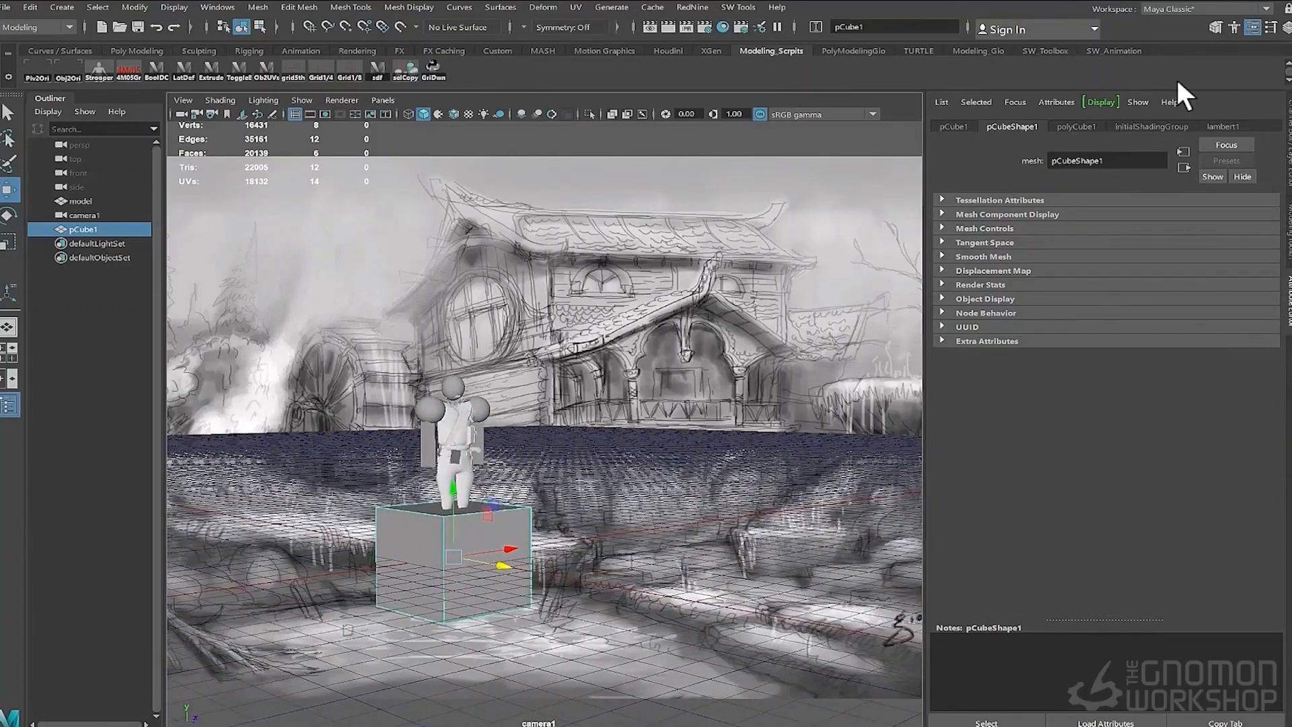
- Scale the cube uniformly to 4 on X, Y and Z in the Channel Box
click(1286, 28)
drag(1246, 208, 1245, 229)
middle_drag(1245, 229, 1245, 229)
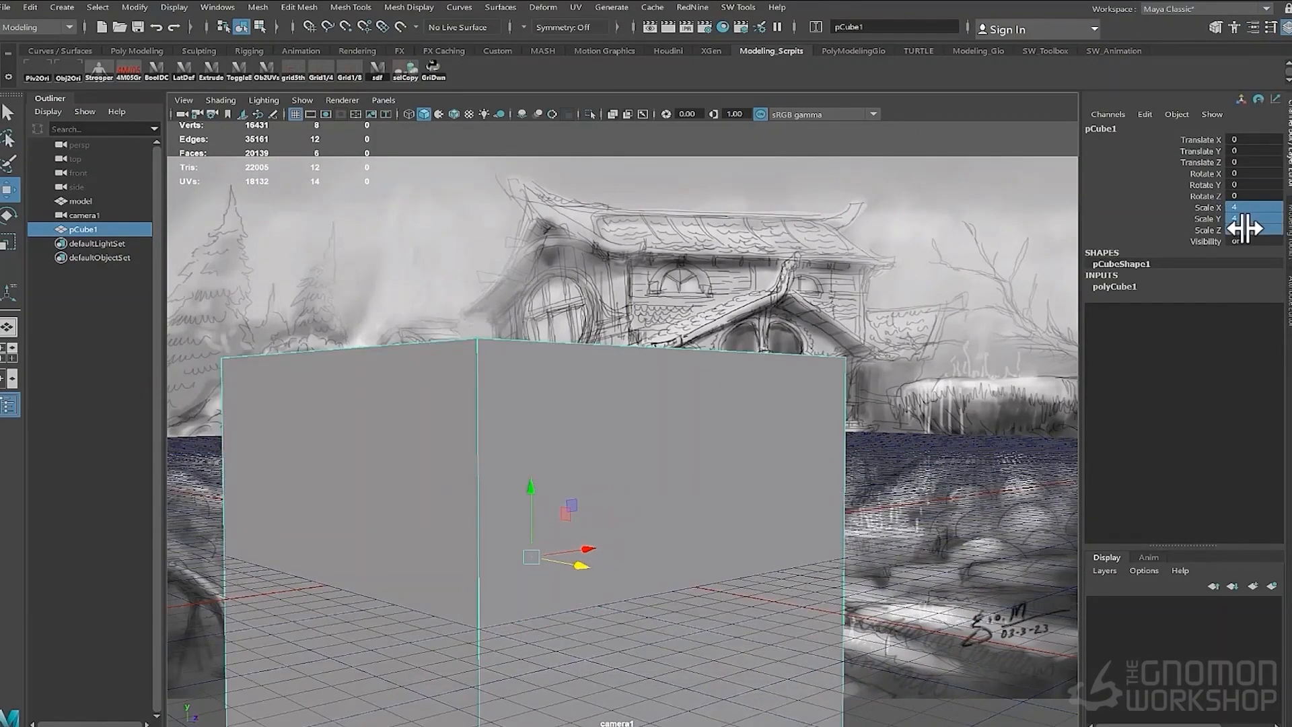
alt+drag(659, 356, 692, 372)
alt+right_drag(895, 345, 833, 365)
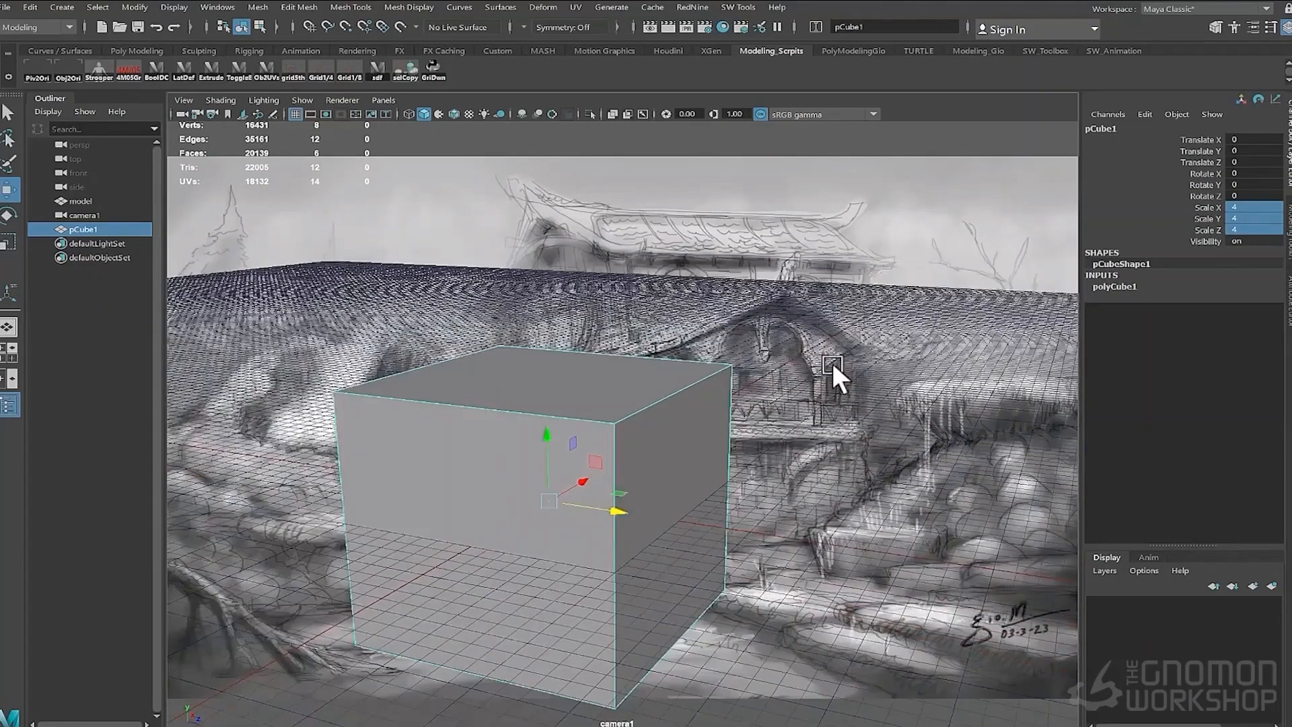
- Raise the cube to Translate Y 2 so its base sits on the grid
click(1242, 230)
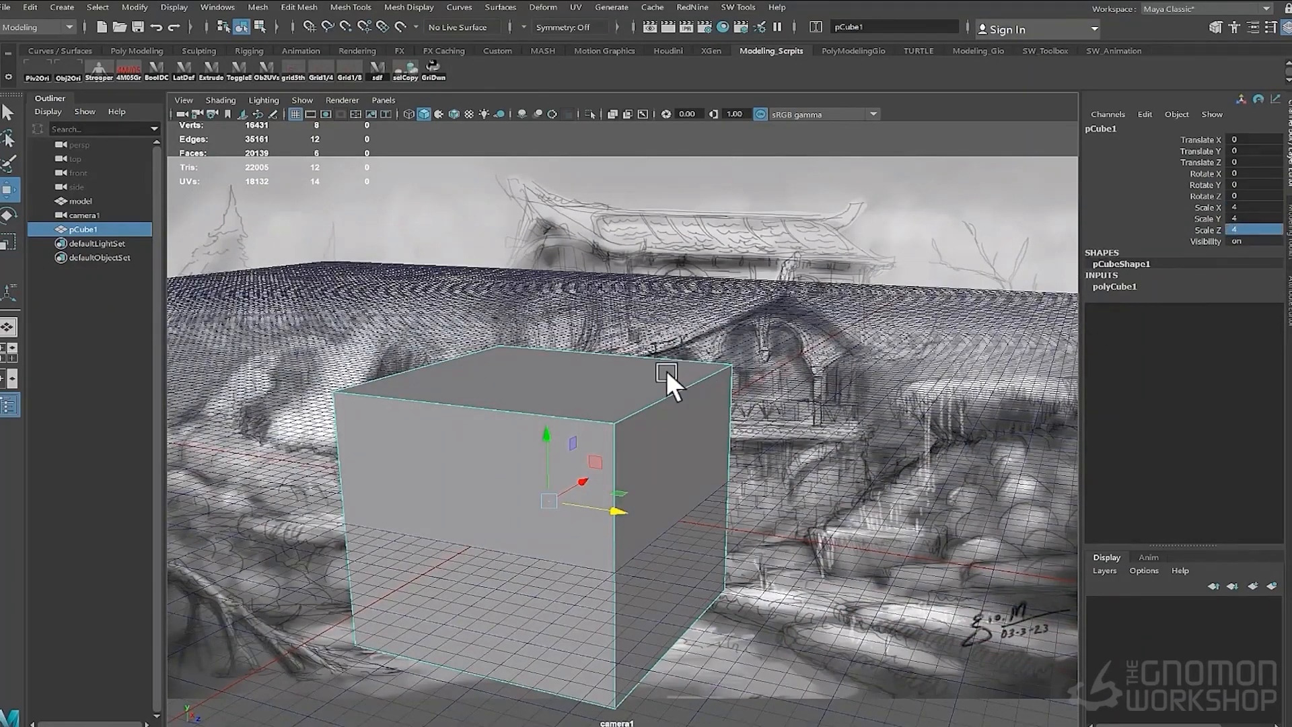
alt+drag(673, 384, 761, 405)
drag(579, 419, 580, 354)
key(space)
drag(791, 426, 882, 431)
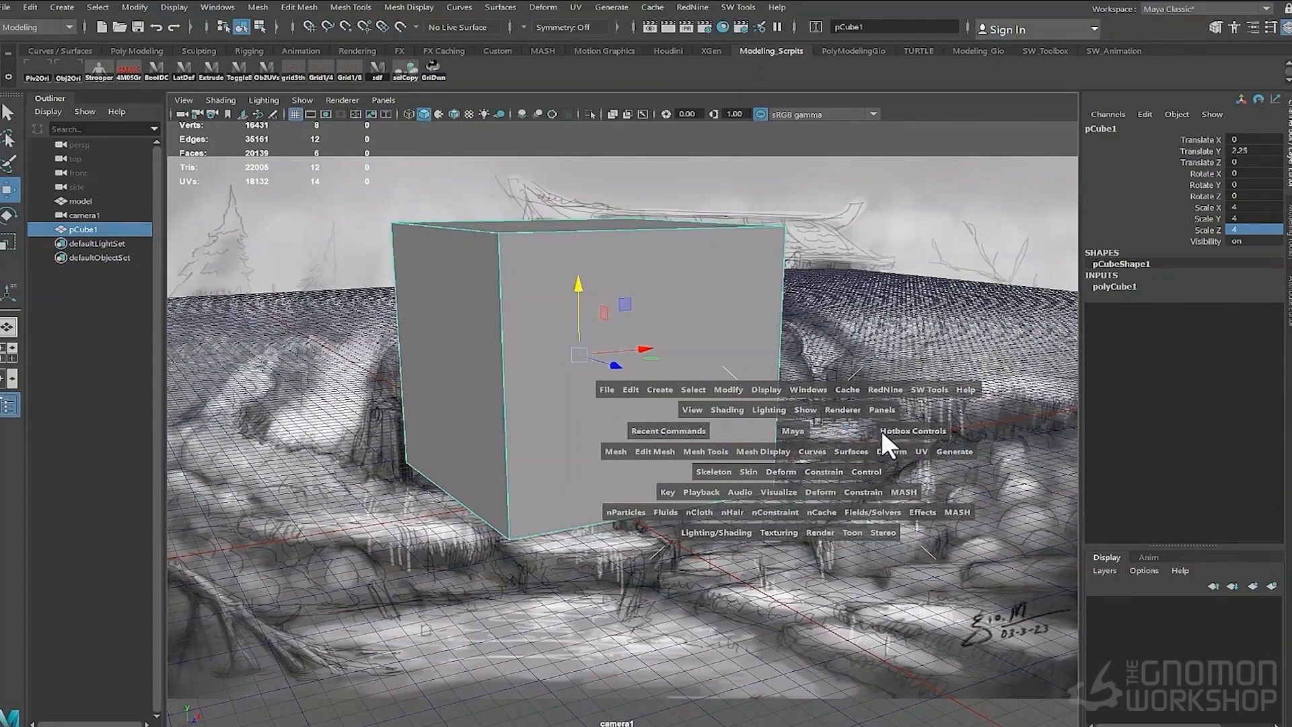
key(f)
scroll(754, 439, down, 5)
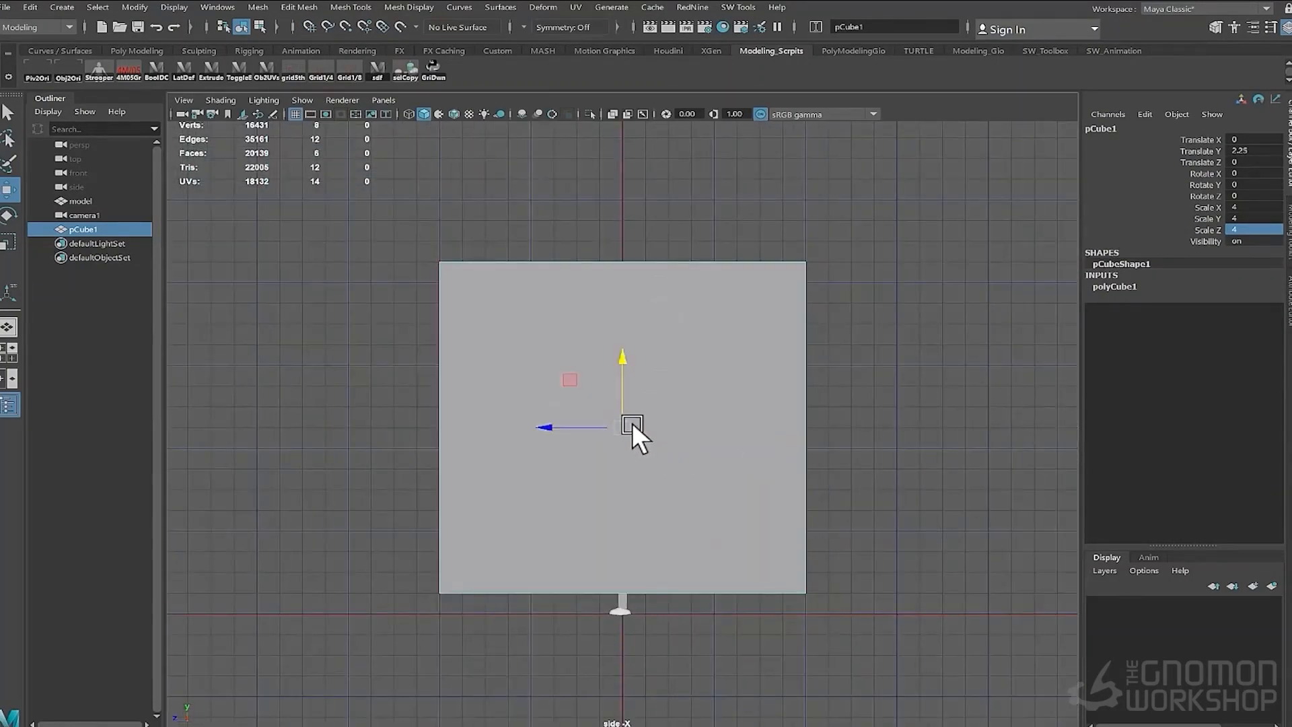
mouse_move(628, 428)
mouse_down()
mouse_move(623, 342)
mouse_move(603, 442)
mouse_move(556, 446)
mouse_move(612, 439)
mouse_up()
key(space)
drag(710, 426, 701, 463)
key(f)
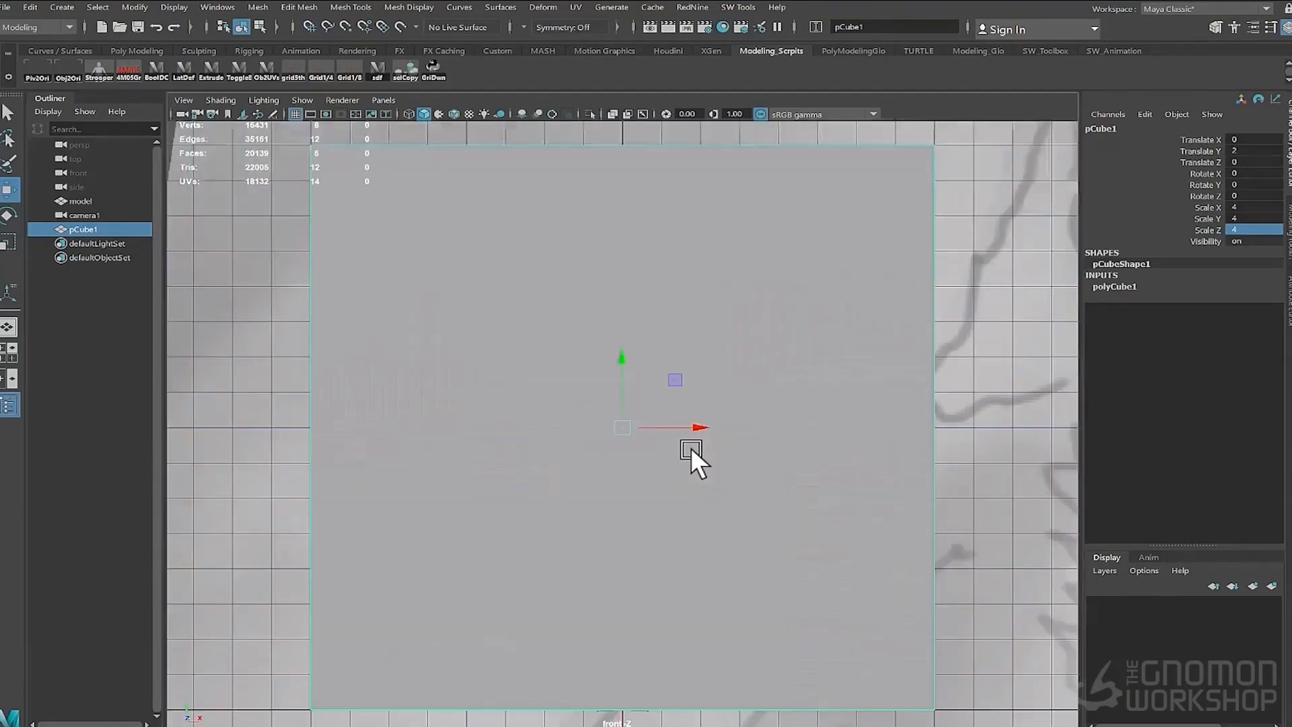
scroll(687, 441, down, 3)
alt+middle_drag(824, 336, 672, 303)
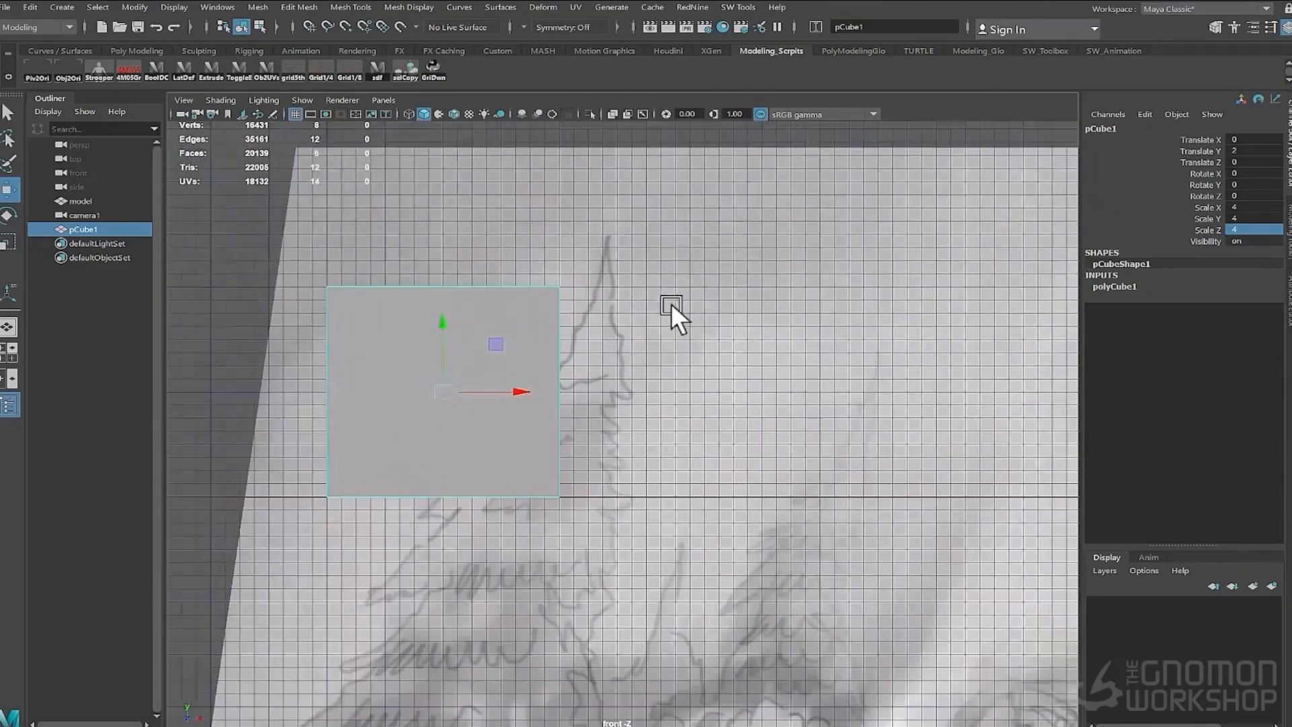
- Set the image plane to display only when looking through the camera
drag(86, 215, 336, 232)
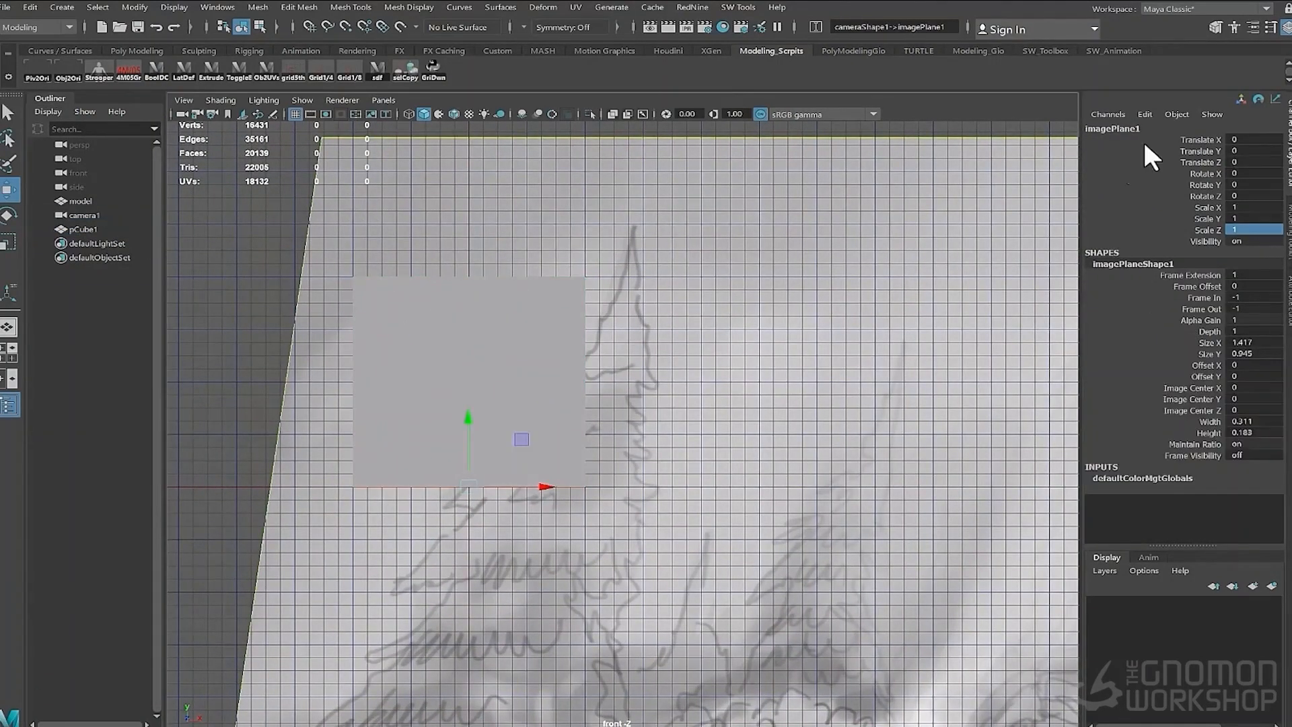
click(1257, 25)
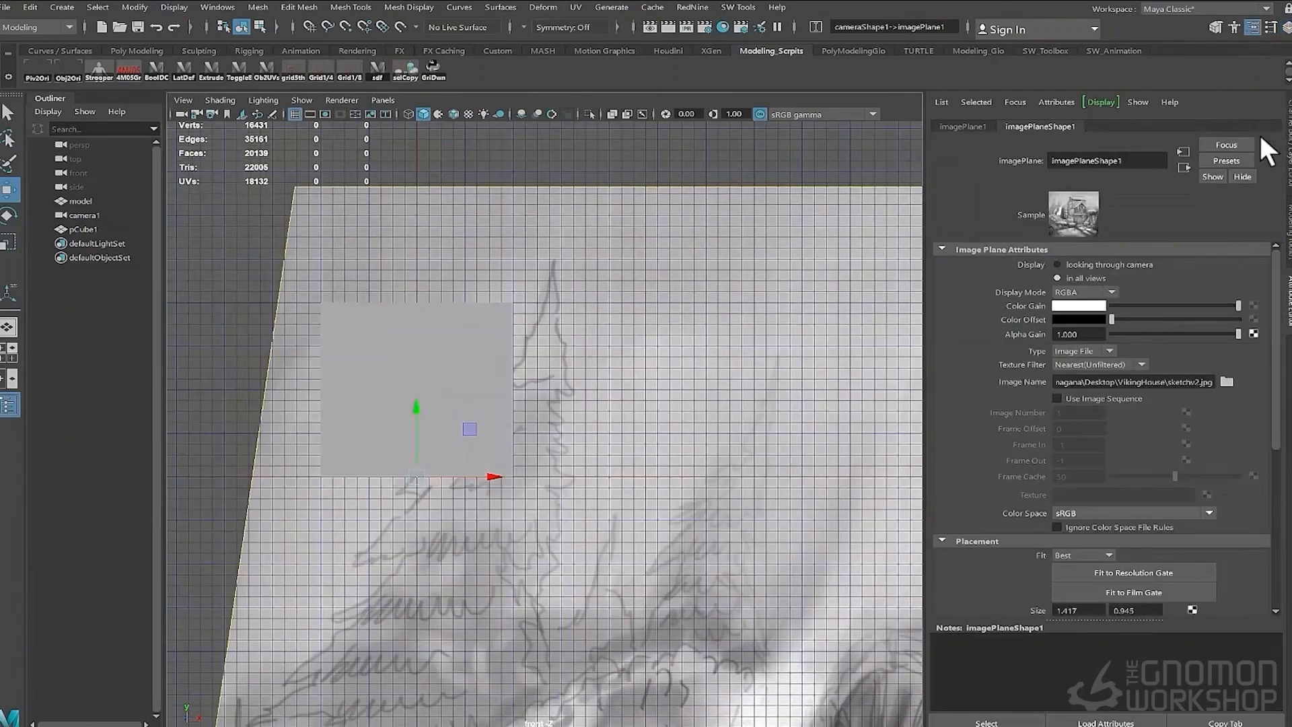
click(1058, 265)
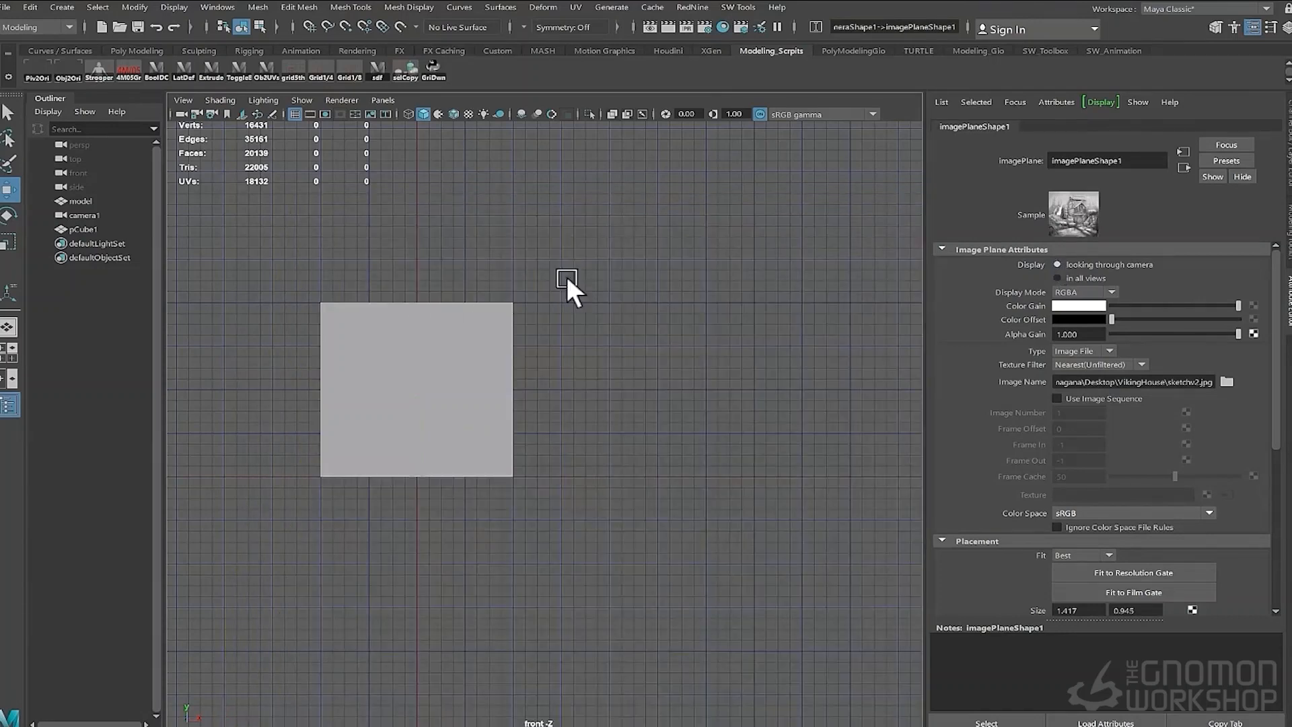
click(1057, 276)
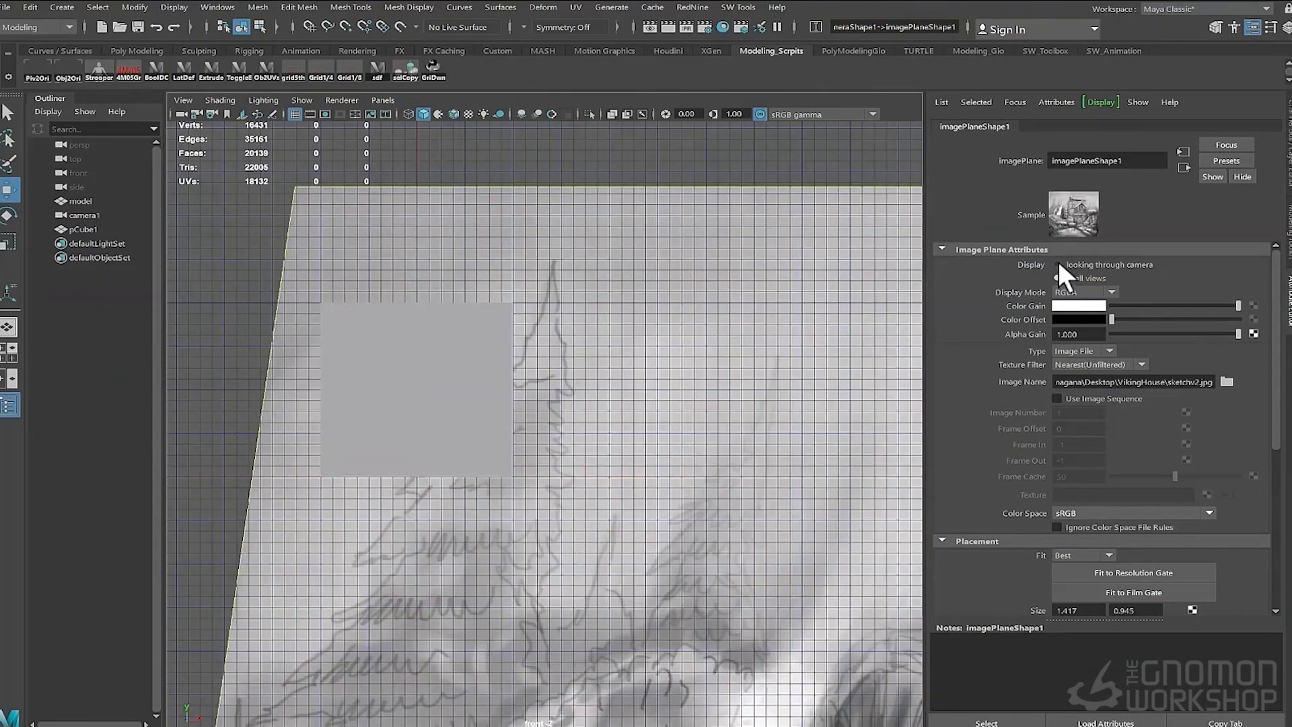
click(1057, 265)
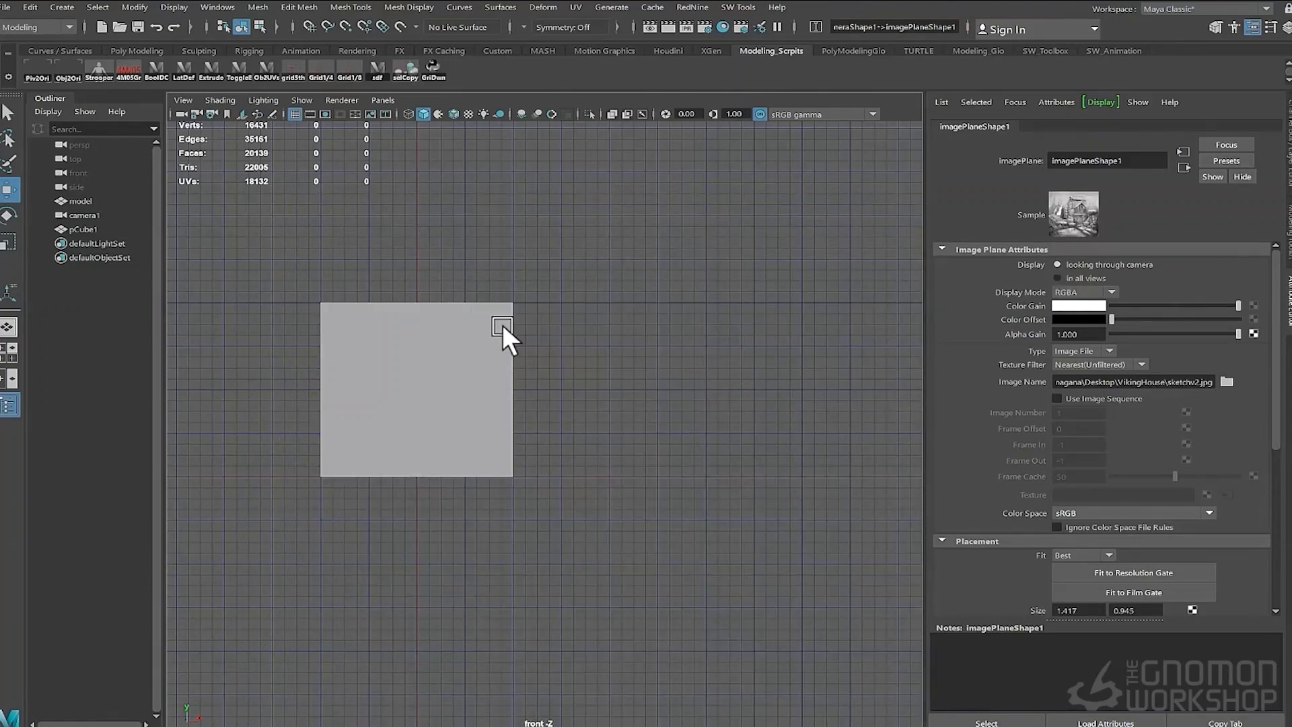
- Return to the perspective view, select camera1 and look through it again
click(502, 324)
key(space)
drag(486, 241, 590, 204)
key(space)
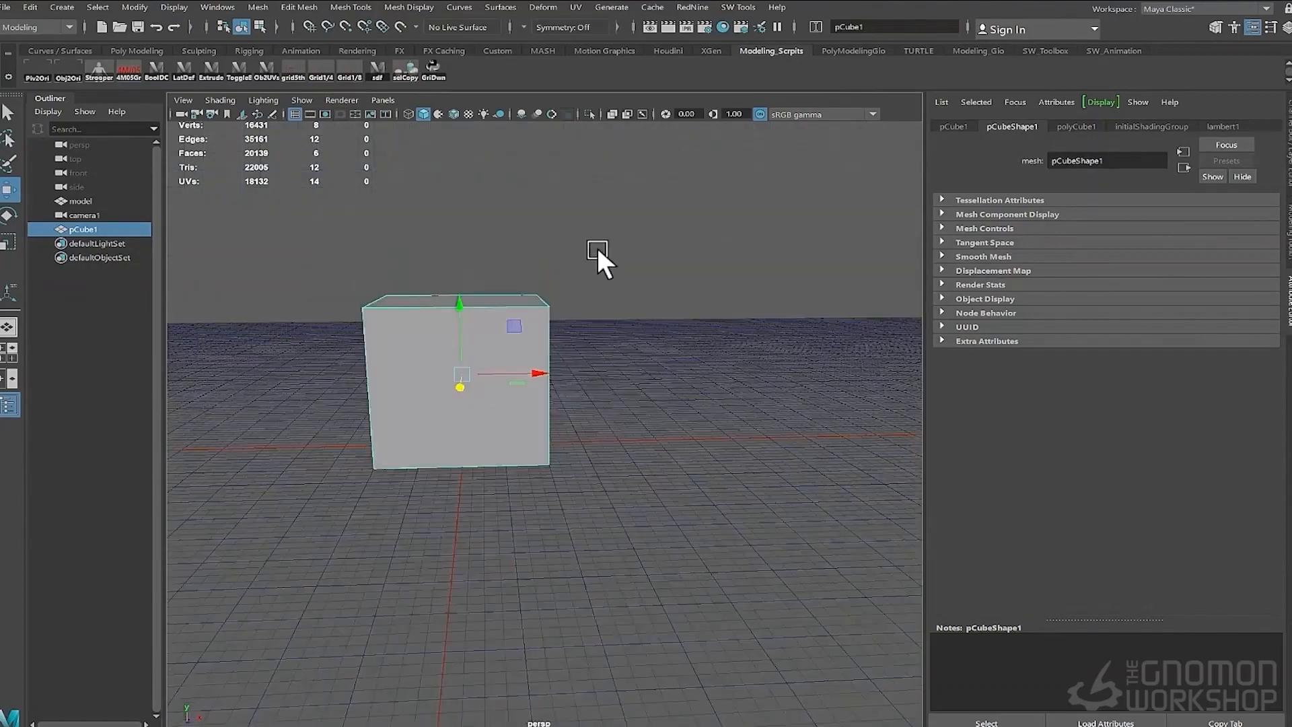
scroll(597, 250, down, 4)
alt+drag(597, 250, 571, 268)
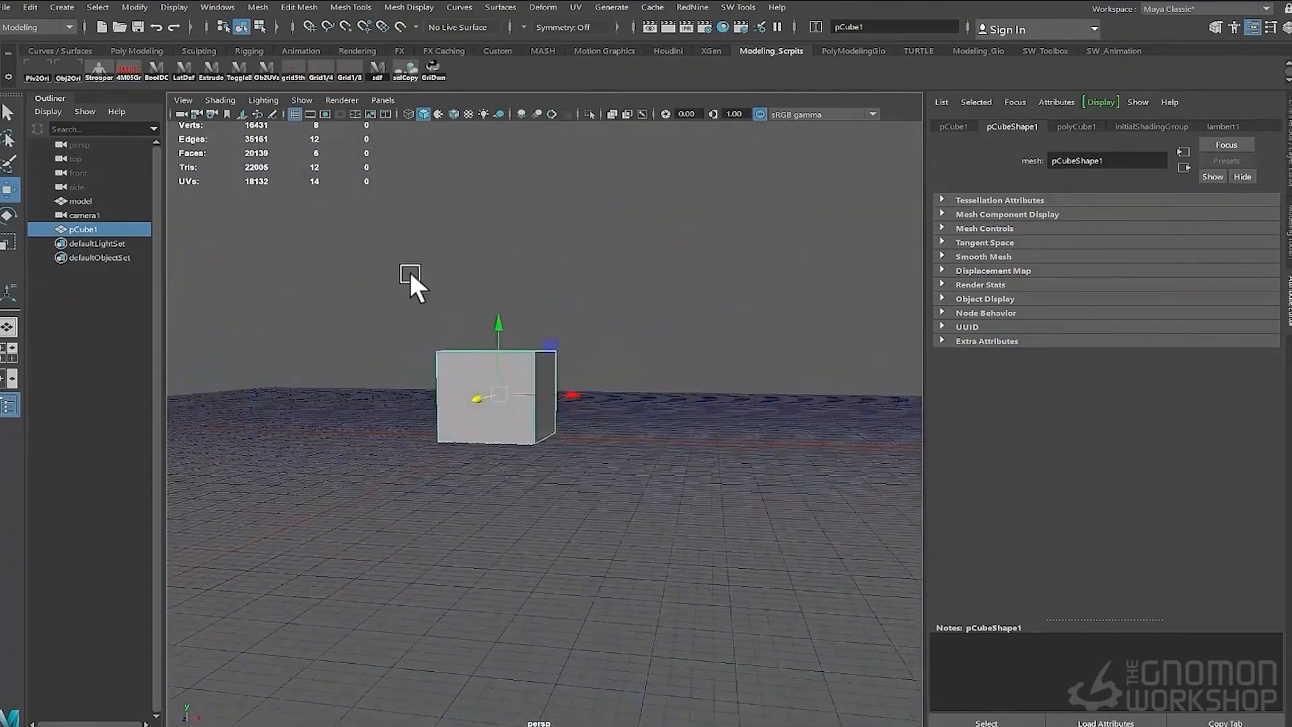
alt+drag(409, 272, 569, 253)
click(525, 276)
click(383, 99)
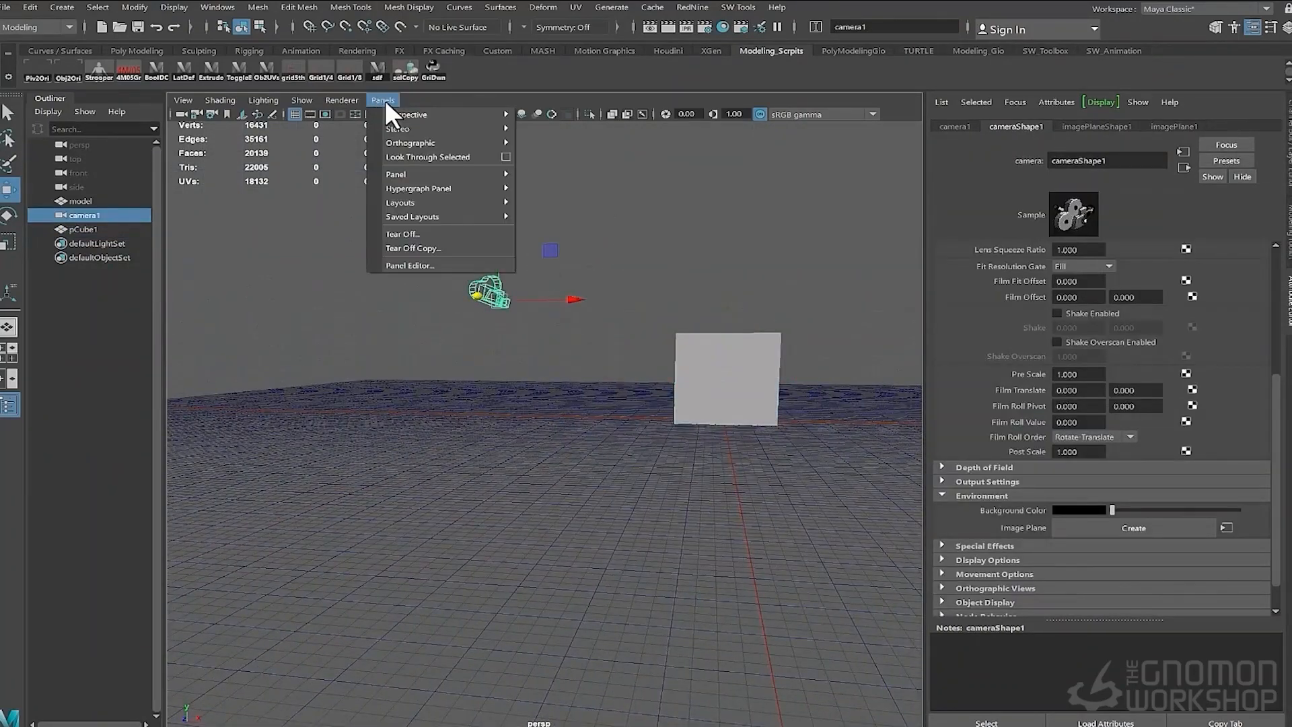
click(464, 171)
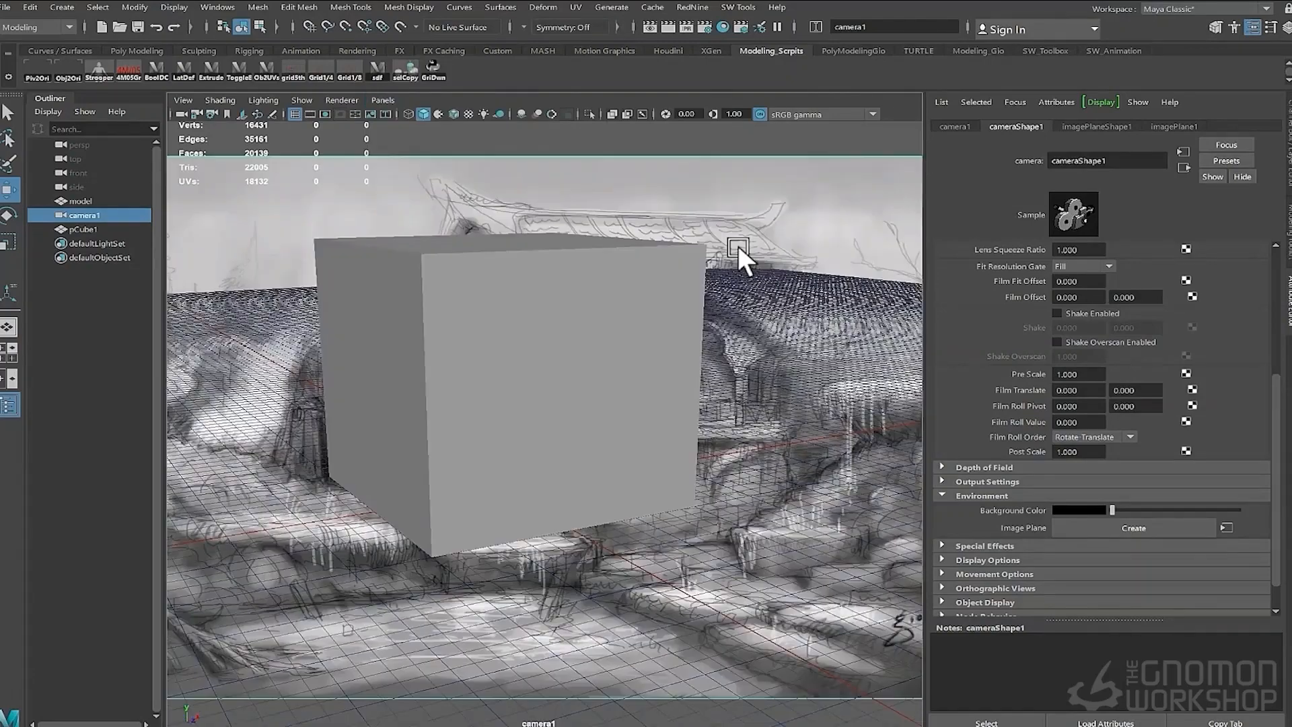
- Reposition the cube in front of the sketched house in the camera view
alt+drag(686, 272, 640, 318)
scroll(642, 314, down, 5)
click(503, 394)
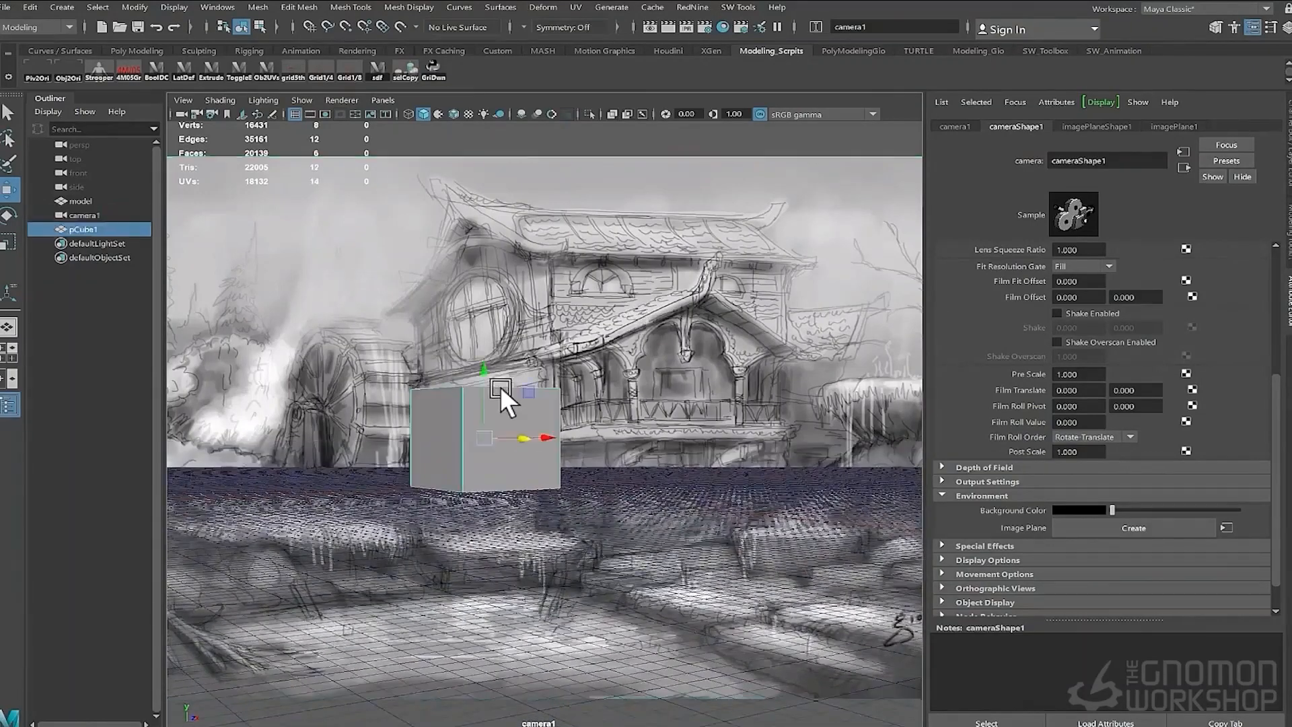
alt+drag(611, 415, 665, 469)
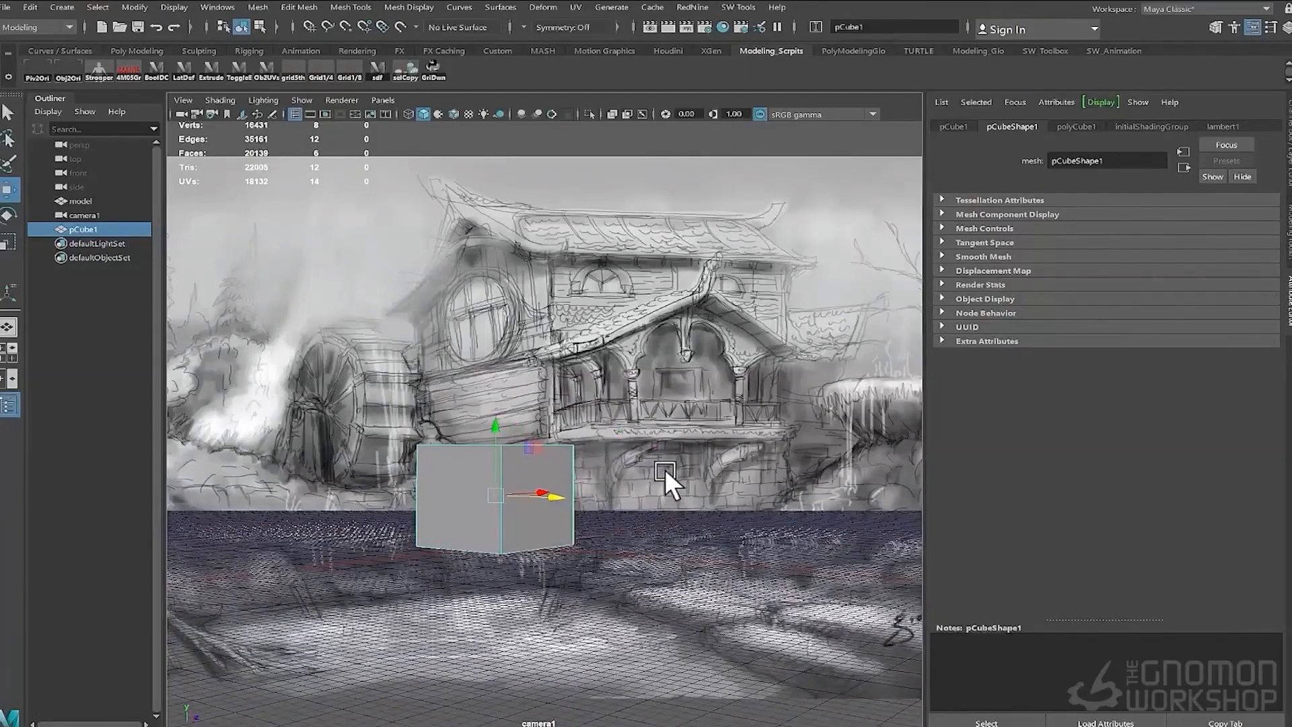
- Duplicate the cube twice, snapping each copy on top to build a stack of three cubes
key(ctrl+d)
key(x)
drag(506, 426, 491, 292)
key(ctrl+d)
alt+drag(558, 479, 570, 467)
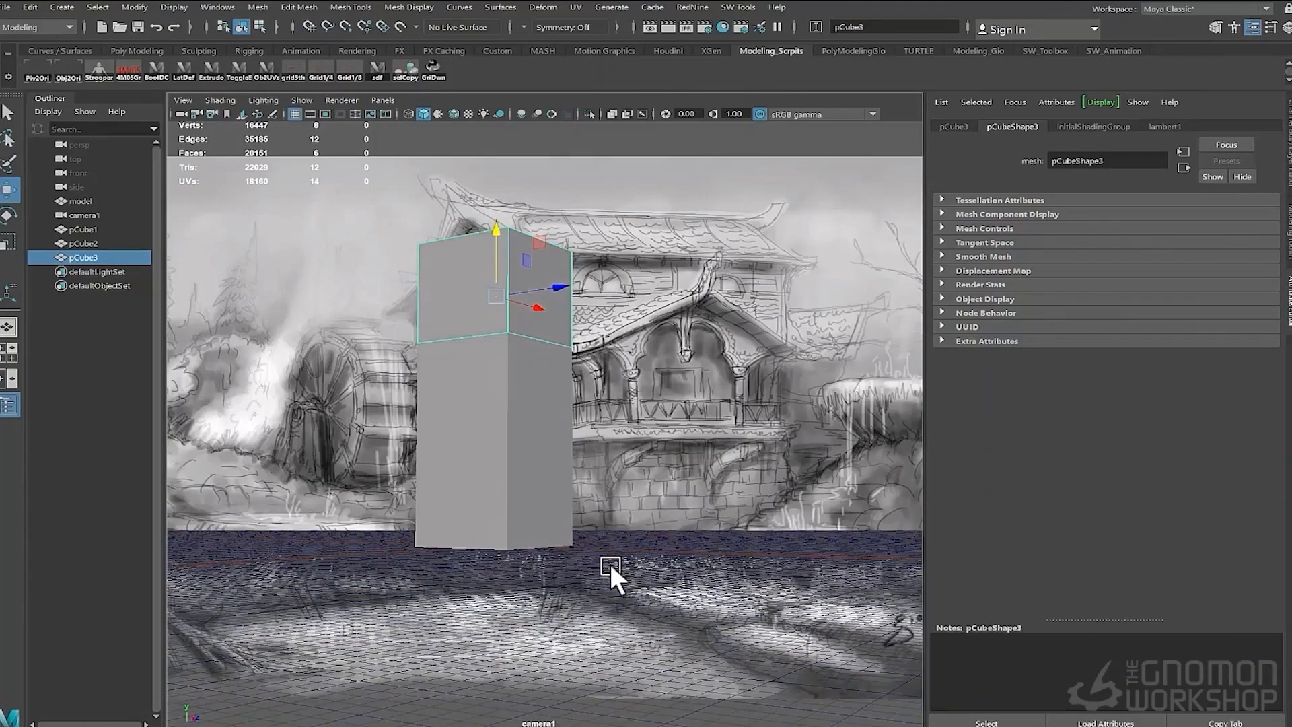
- Select the character model and move it beside the cube stack
drag(611, 567, 460, 467)
ctrl+click(447, 456)
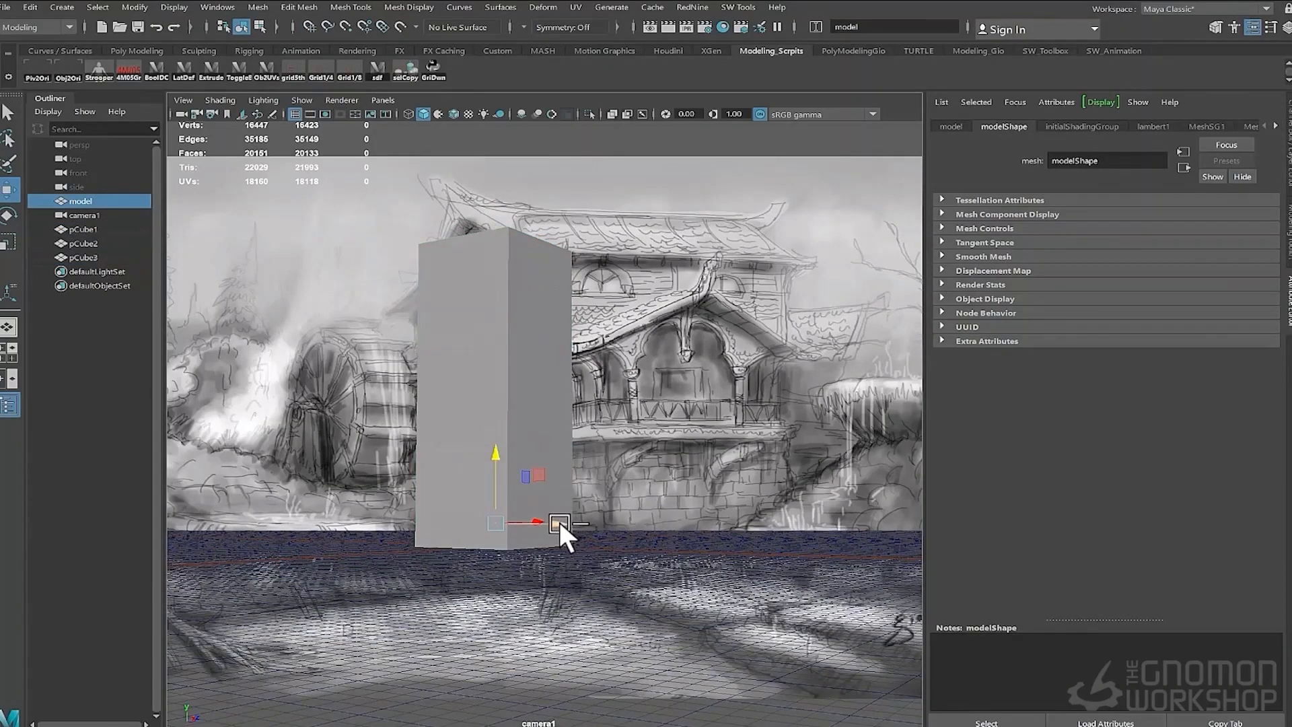
drag(559, 522, 689, 323)
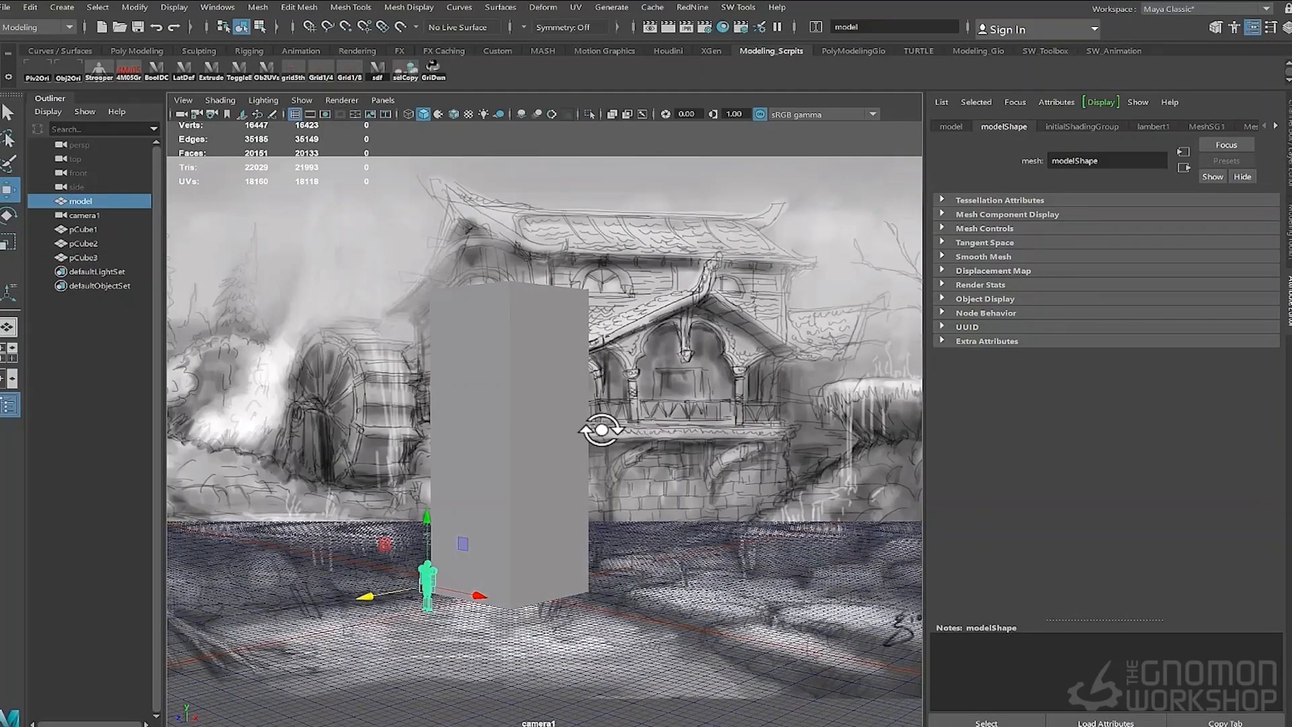
- Duplicate the character upward and repeat the transformed duplicate to stack five character copies
key(ctrl+d)
drag(426, 517, 440, 459)
key(shift+d)
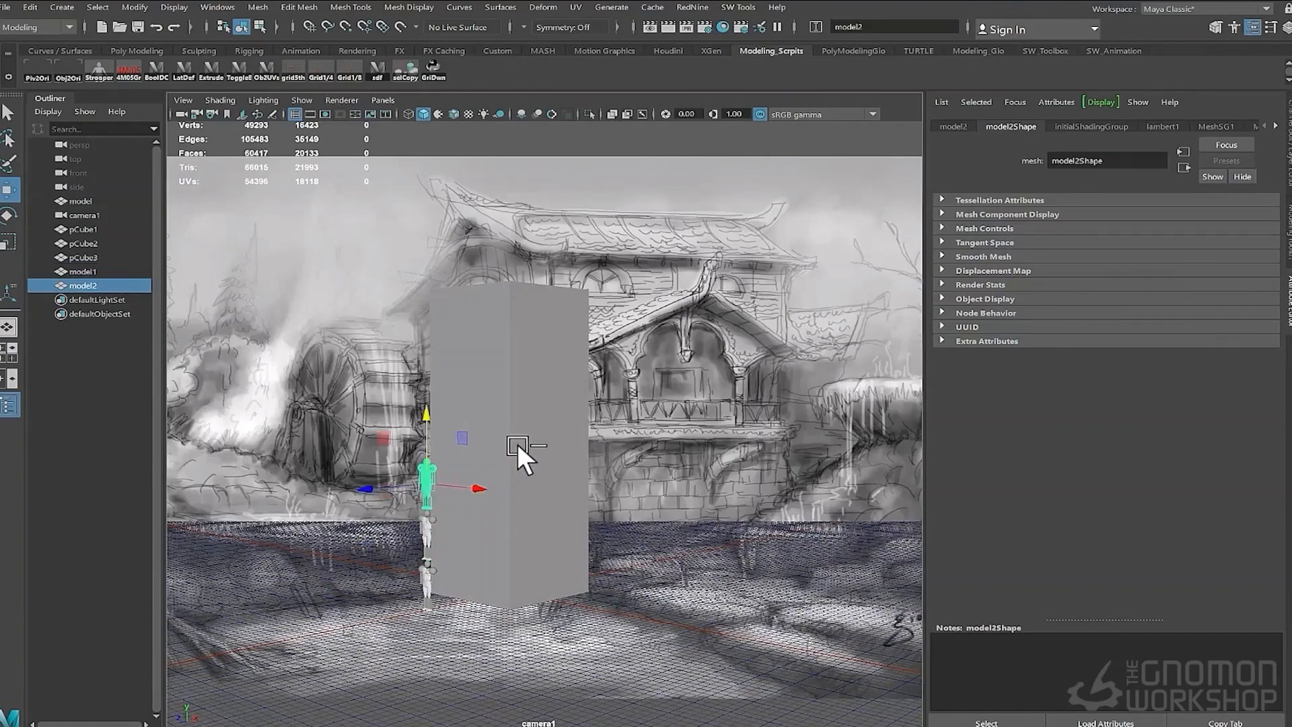
key(shift+d)
key(shift+d)
key(shift+d)
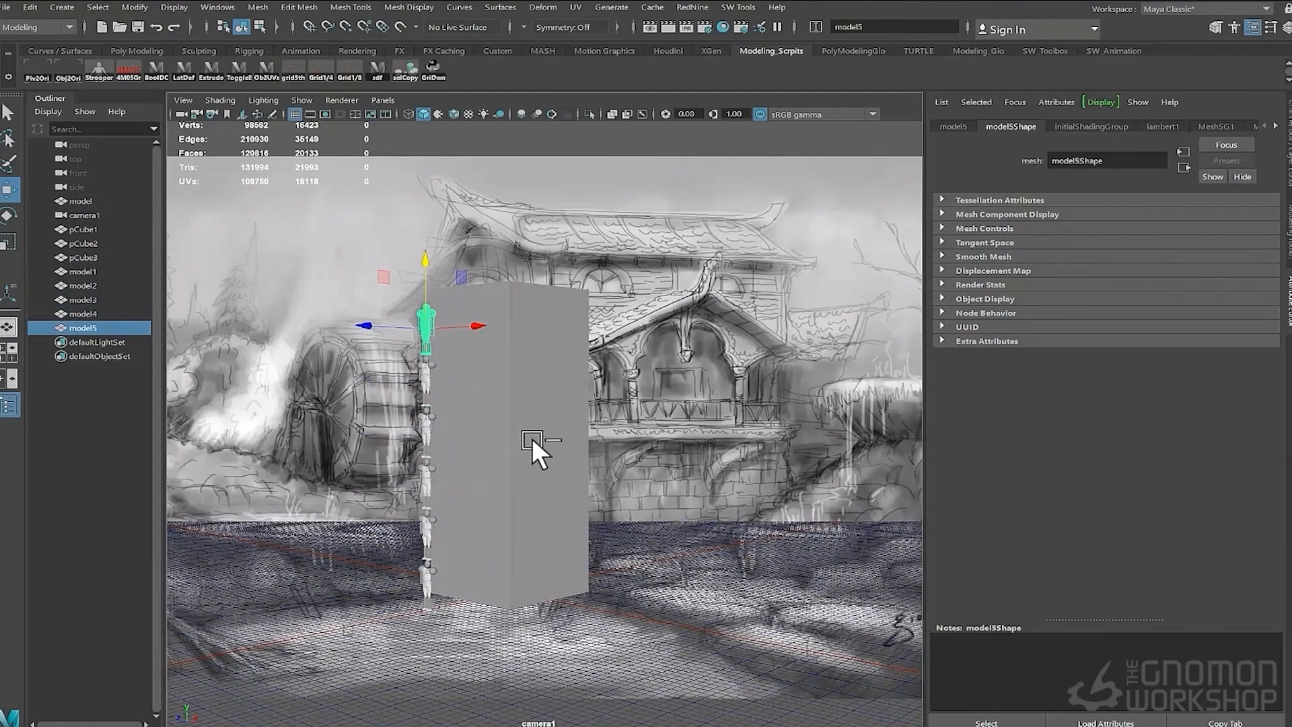
- Fine-tune camera1's framing so the cube and character stacks line up with the sketched house
alt+drag(701, 387, 704, 394)
alt+right_drag(704, 395, 737, 382)
alt+middle_drag(738, 382, 741, 374)
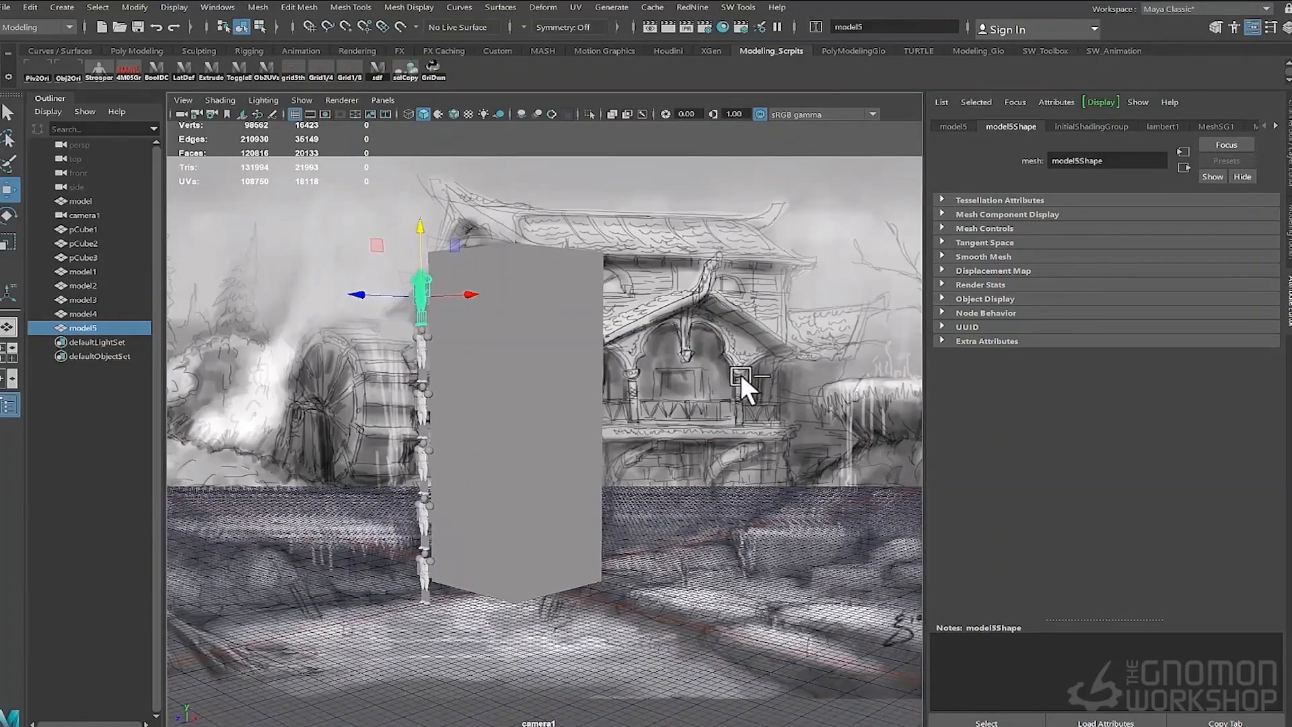
click(521, 473)
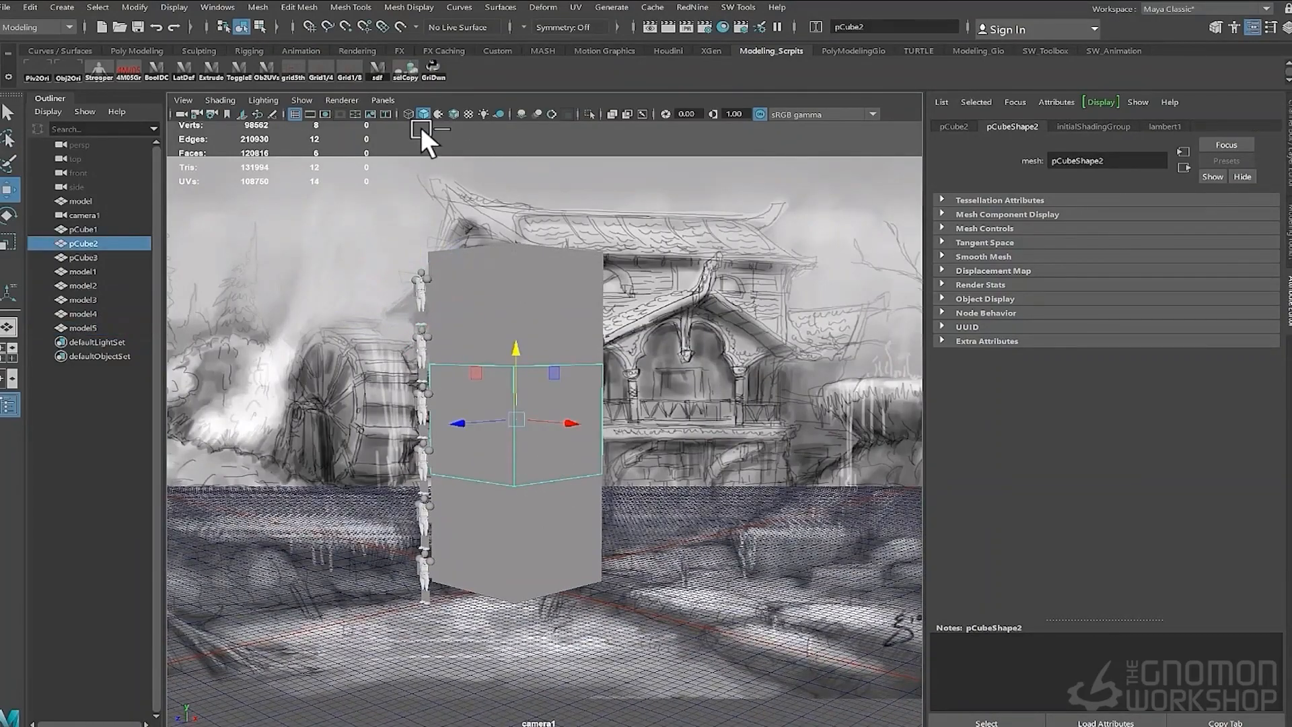
click(450, 112)
alt+drag(734, 393, 724, 385)
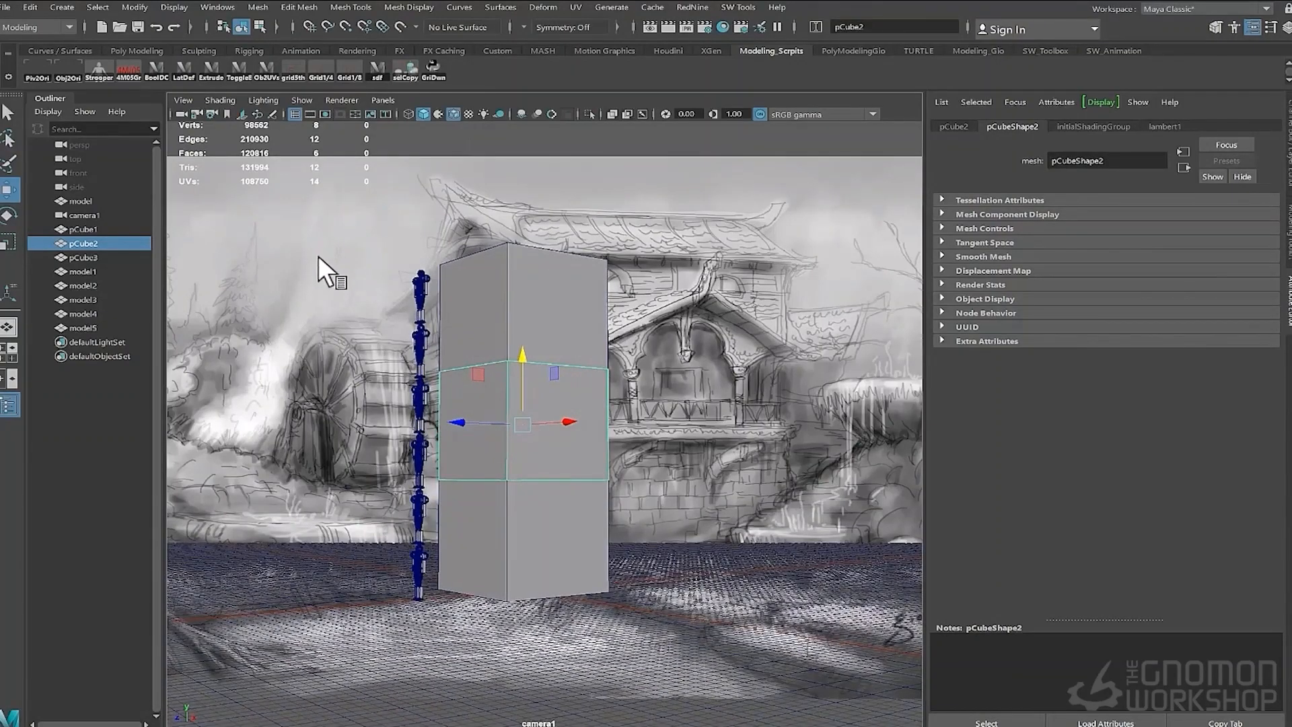
alt+drag(318, 255, 319, 263)
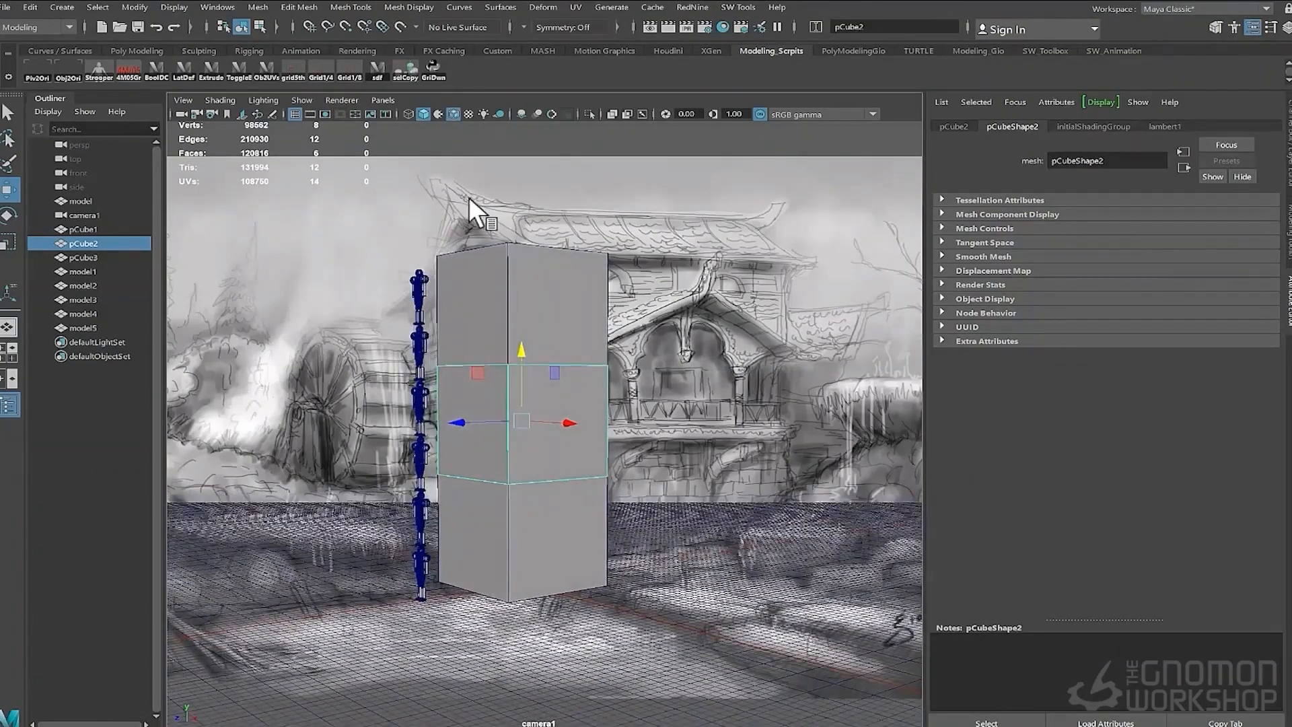
alt+drag(468, 196, 463, 200)
alt+drag(653, 223, 660, 230)
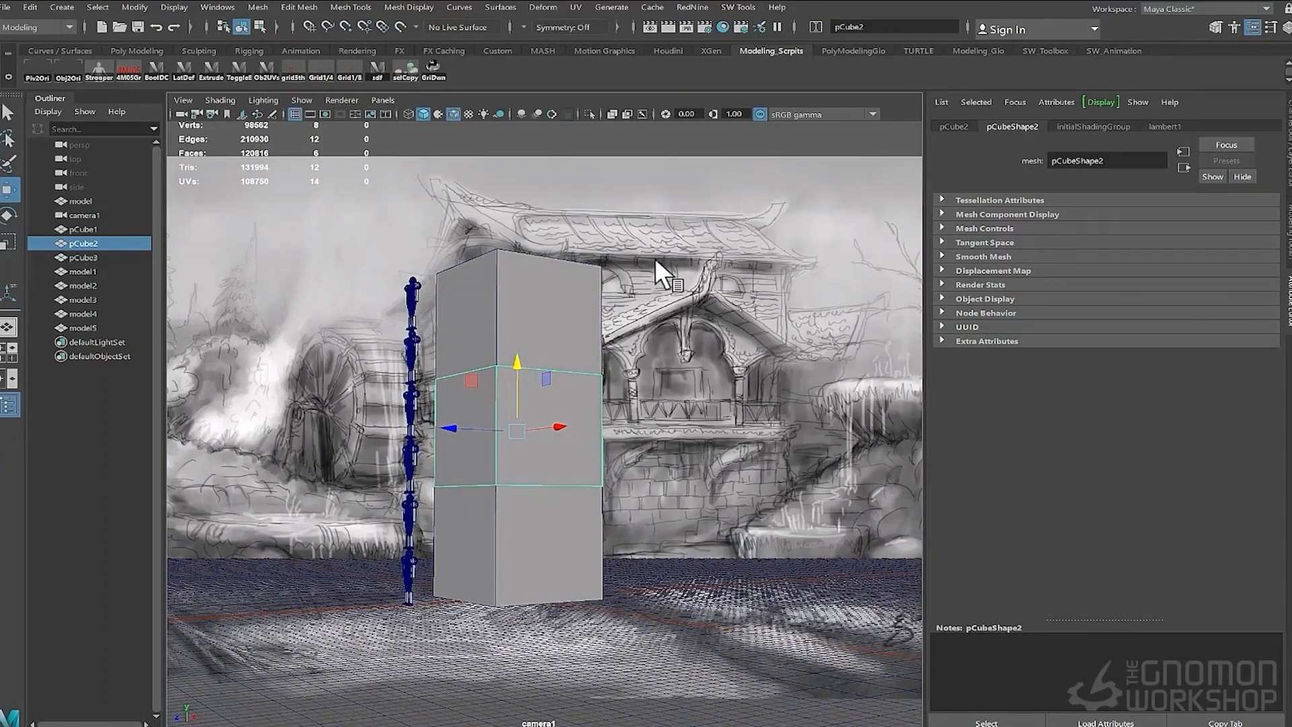
shift+click(553, 351)
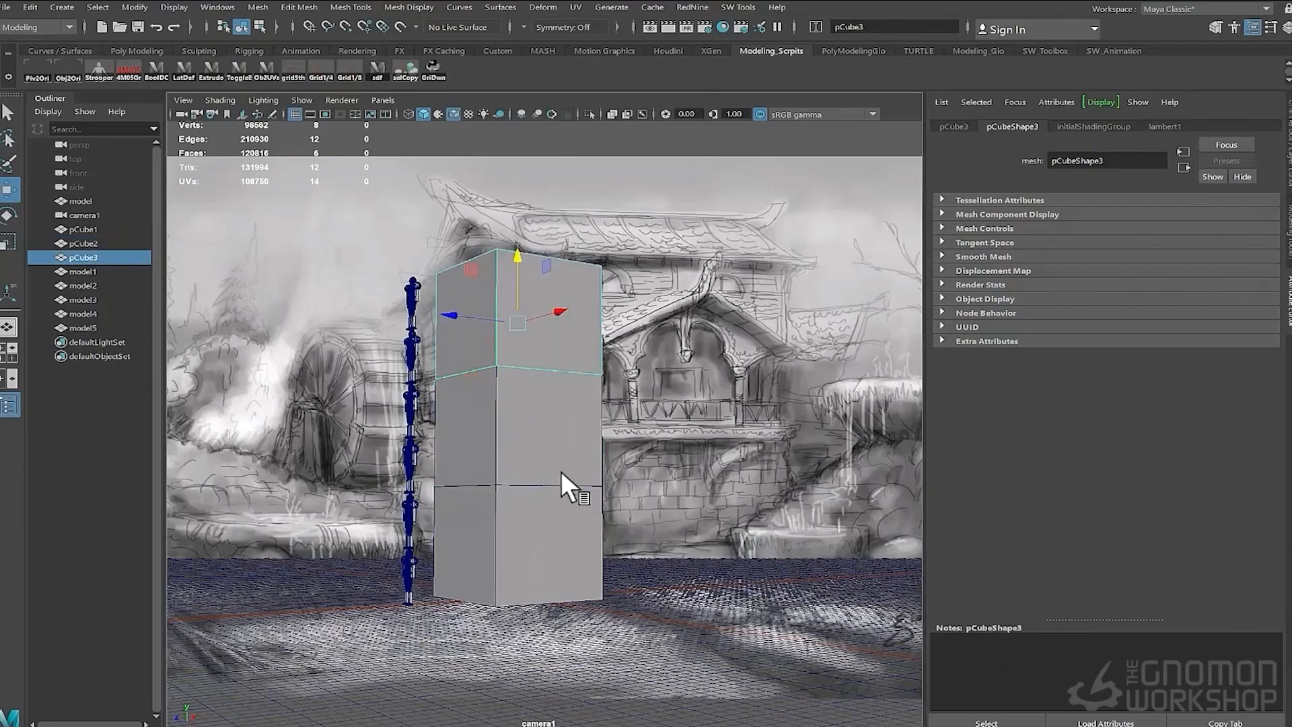
shift+click(546, 508)
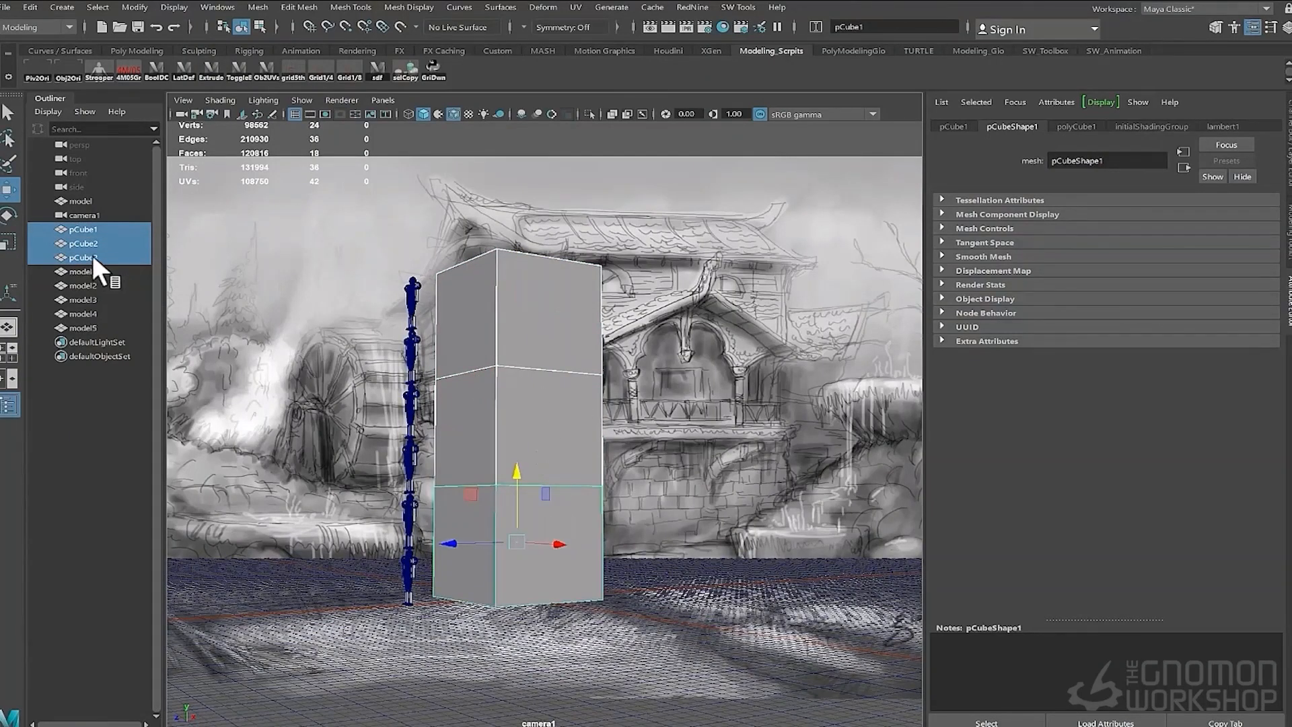
alt+drag(681, 402, 671, 398)
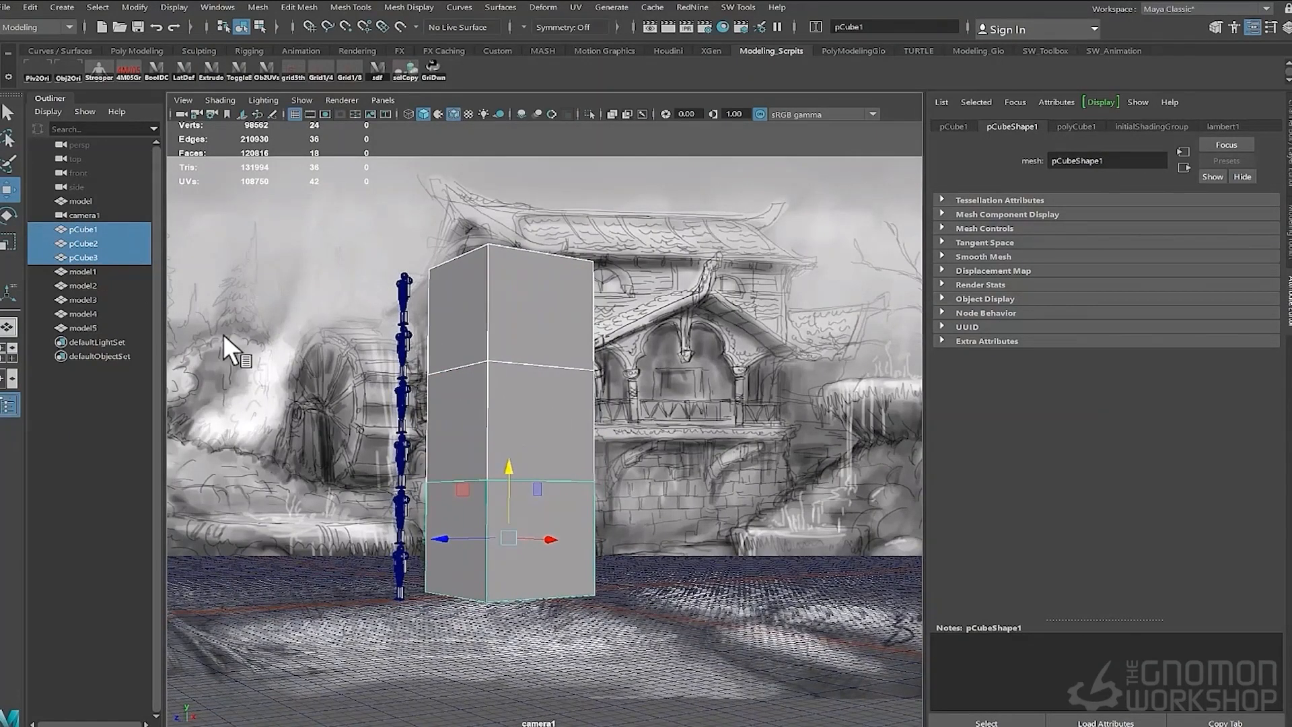
- Select camera1 and adjust its view so the cube and character stacks sit better against the sketched house
click(138, 215)
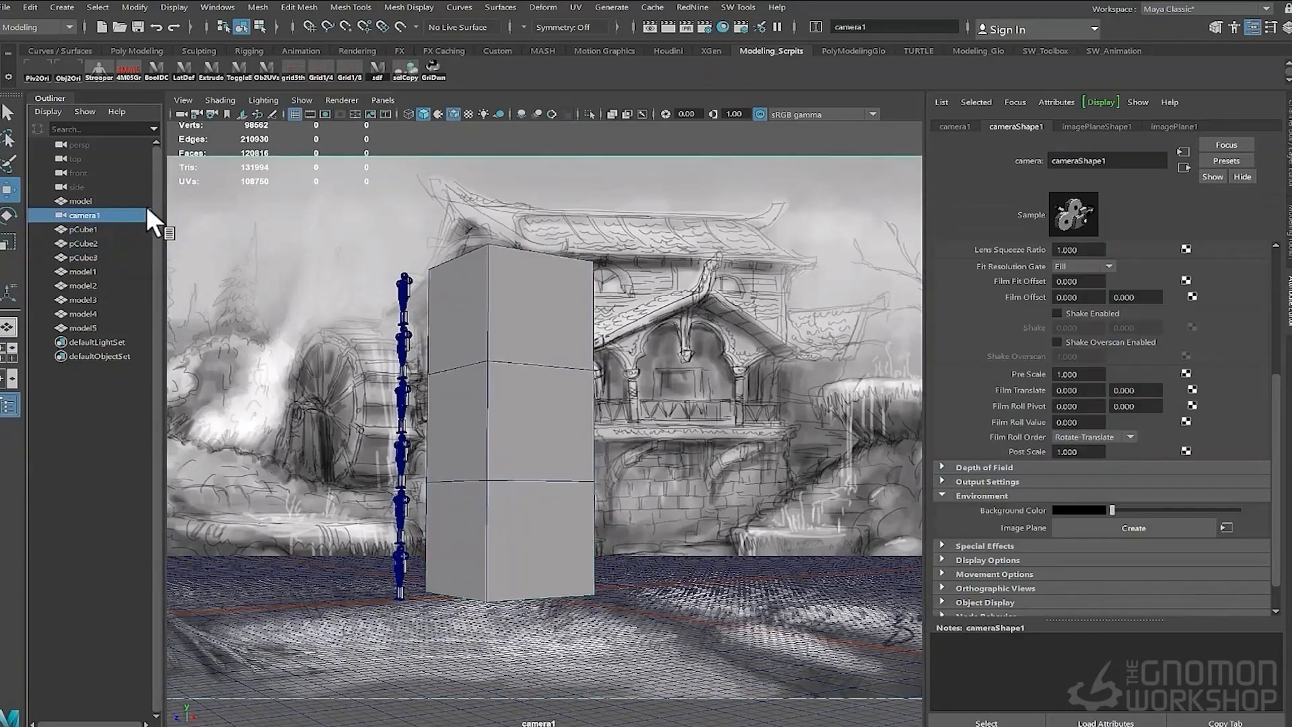
click(1286, 27)
click(1196, 138)
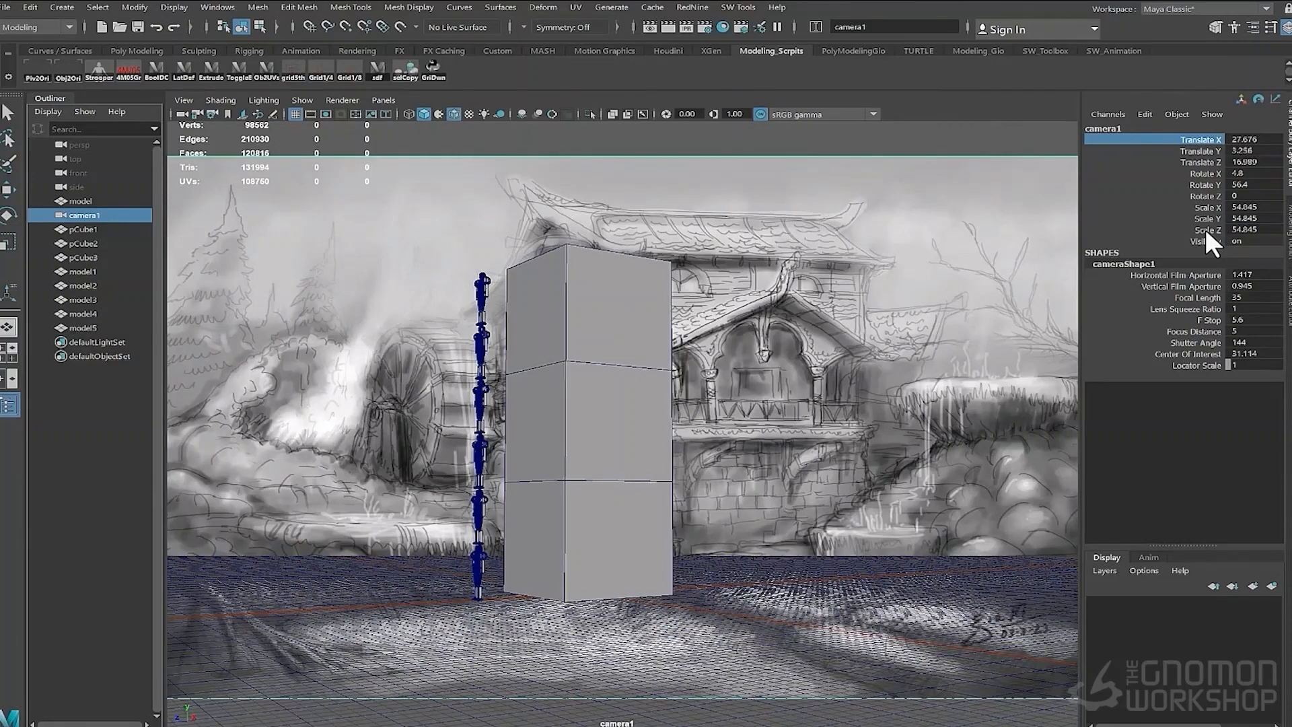
alt+drag(733, 290, 737, 293)
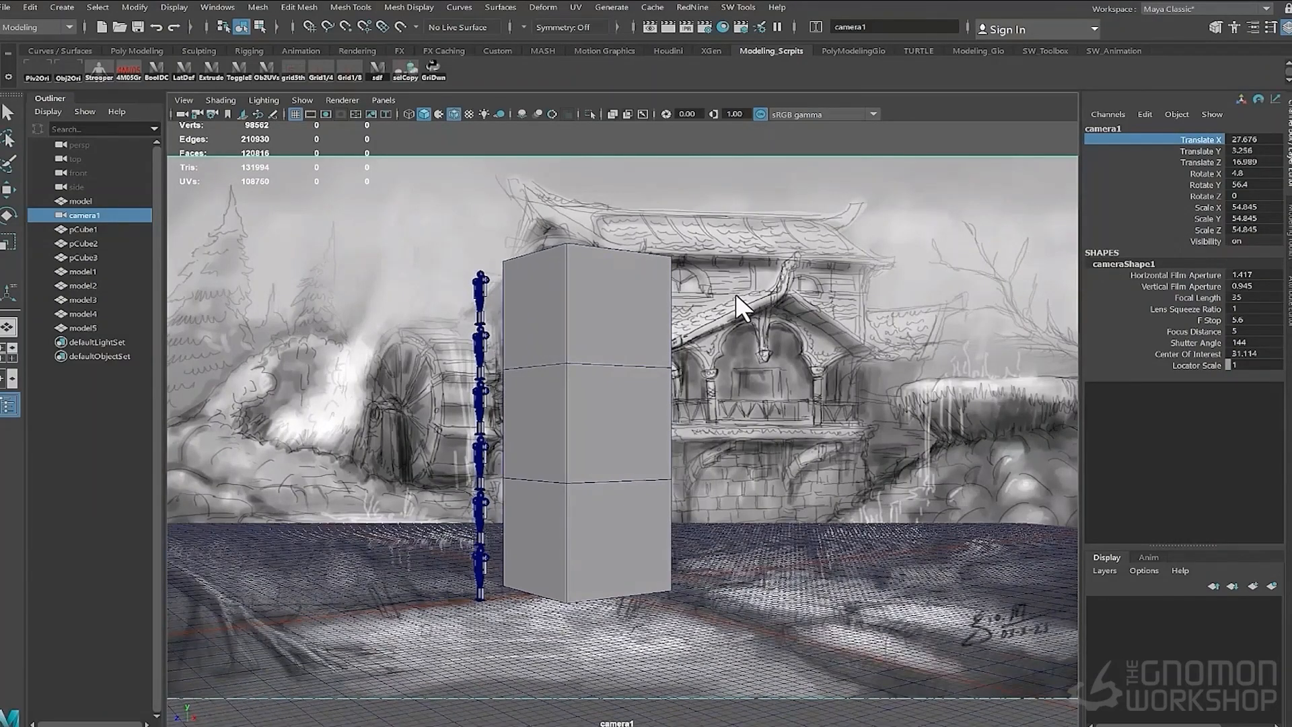
alt+drag(495, 230, 805, 233)
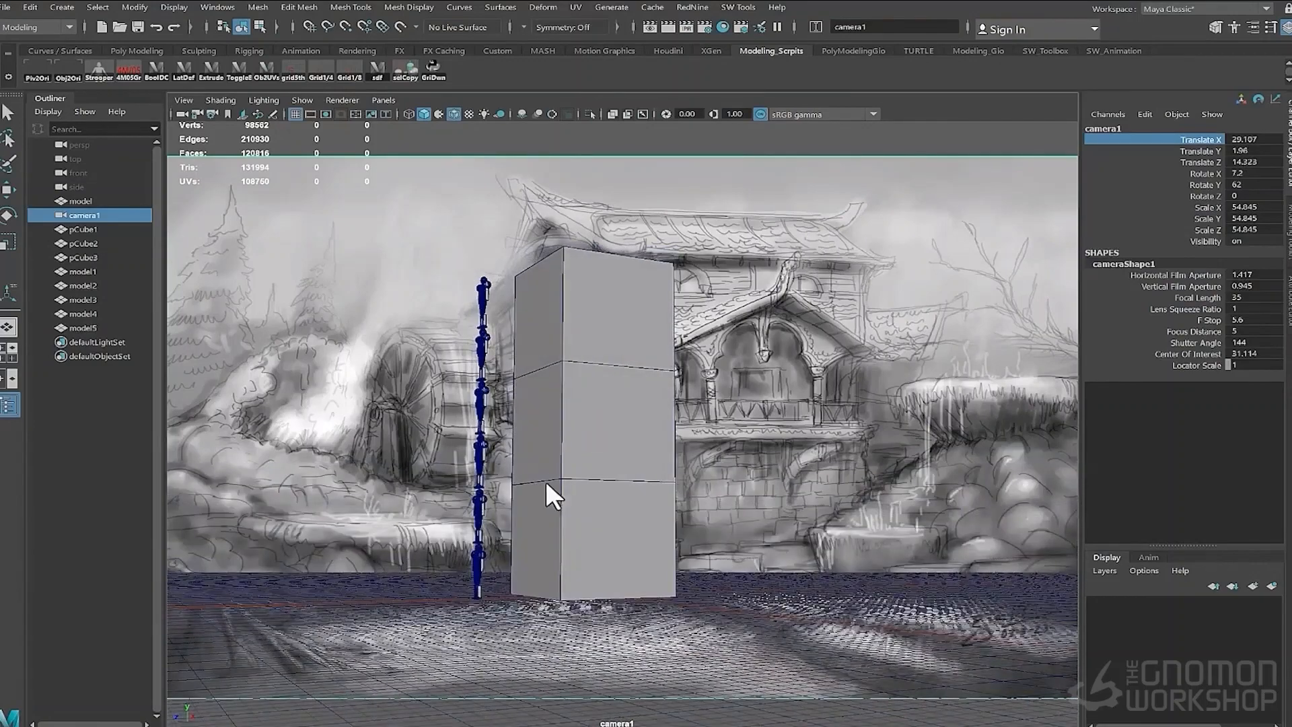
- Duplicate the character model and move the copy to the right, in front of the house
click(475, 551)
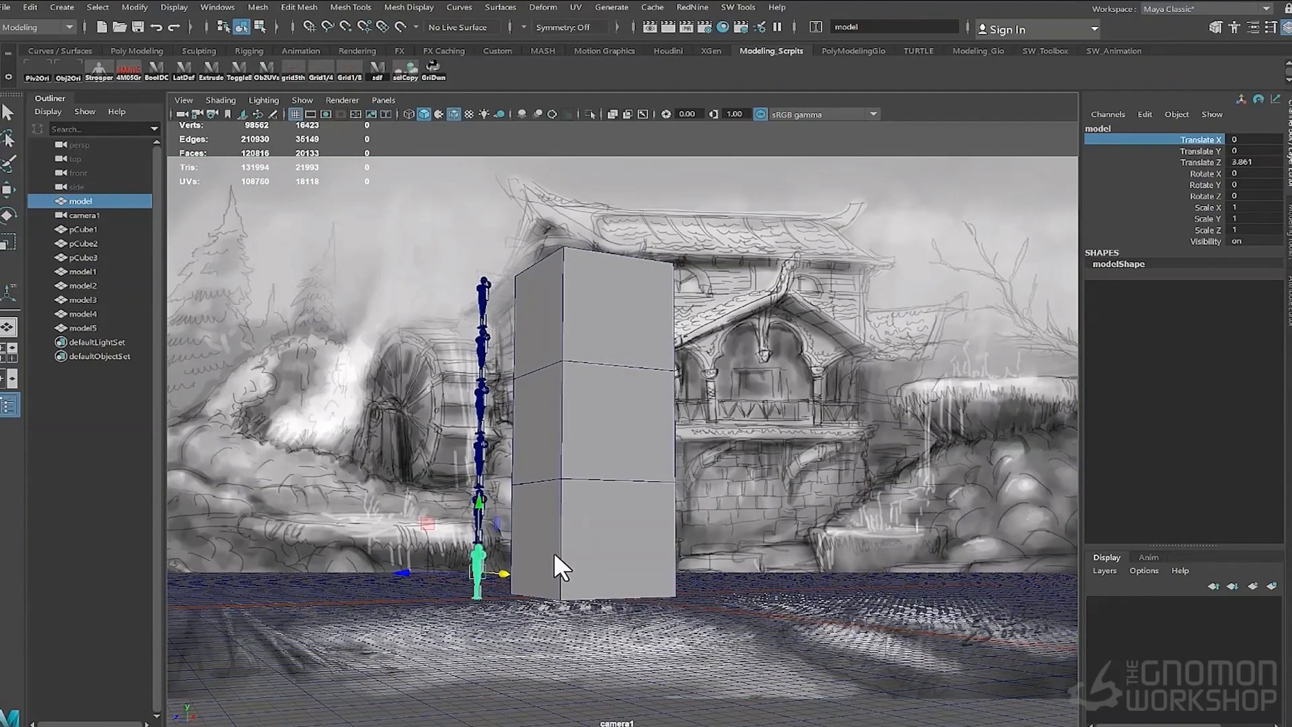
key(ctrl+d)
drag(504, 572, 887, 596)
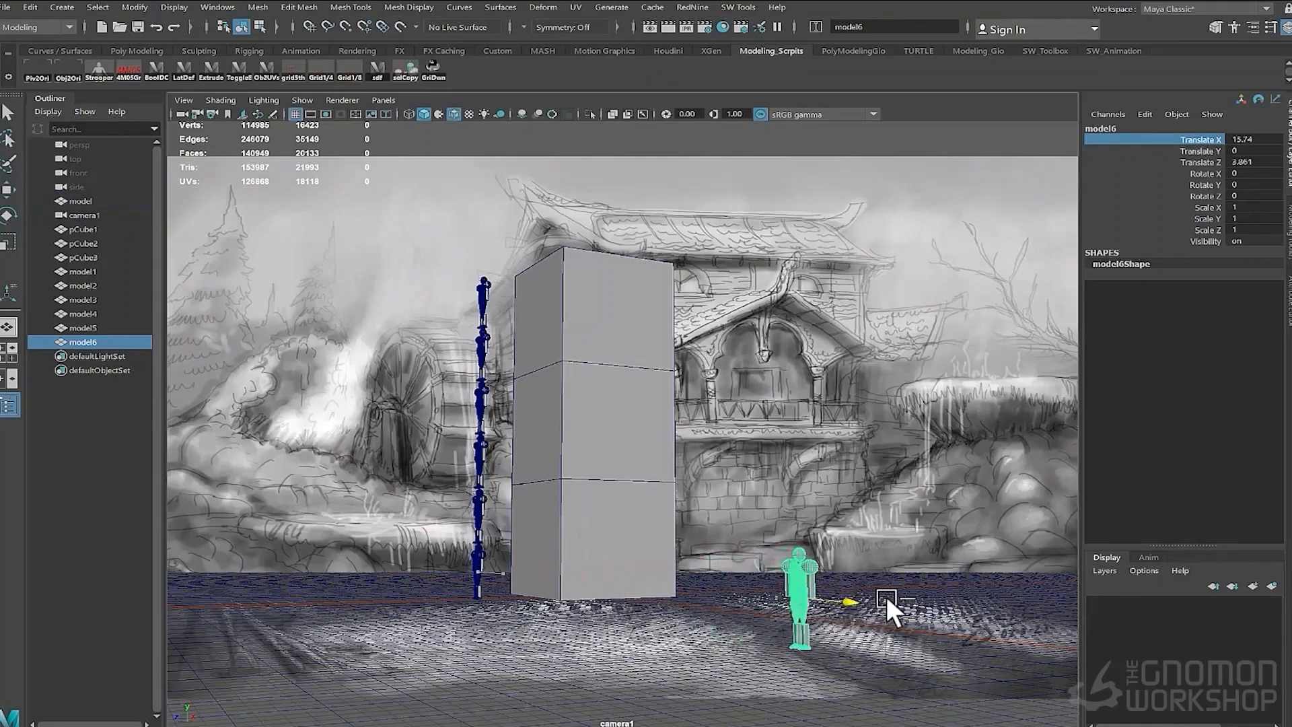
- Duplicate the bottom cube sideways and repeat the duplicate to build a row of cubes extending right
click(566, 559)
key(ctrl+d)
drag(623, 534, 650, 536)
key(shift+d)
key(shift+d)
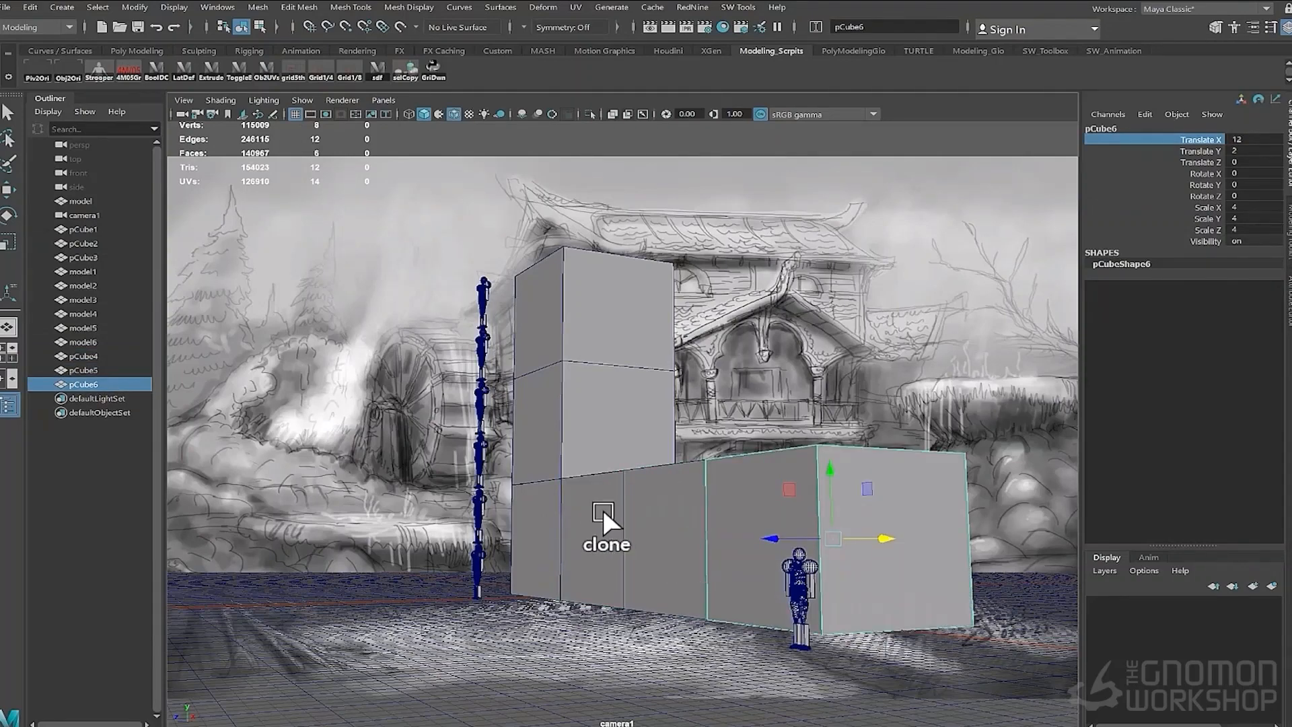
key(shift+d)
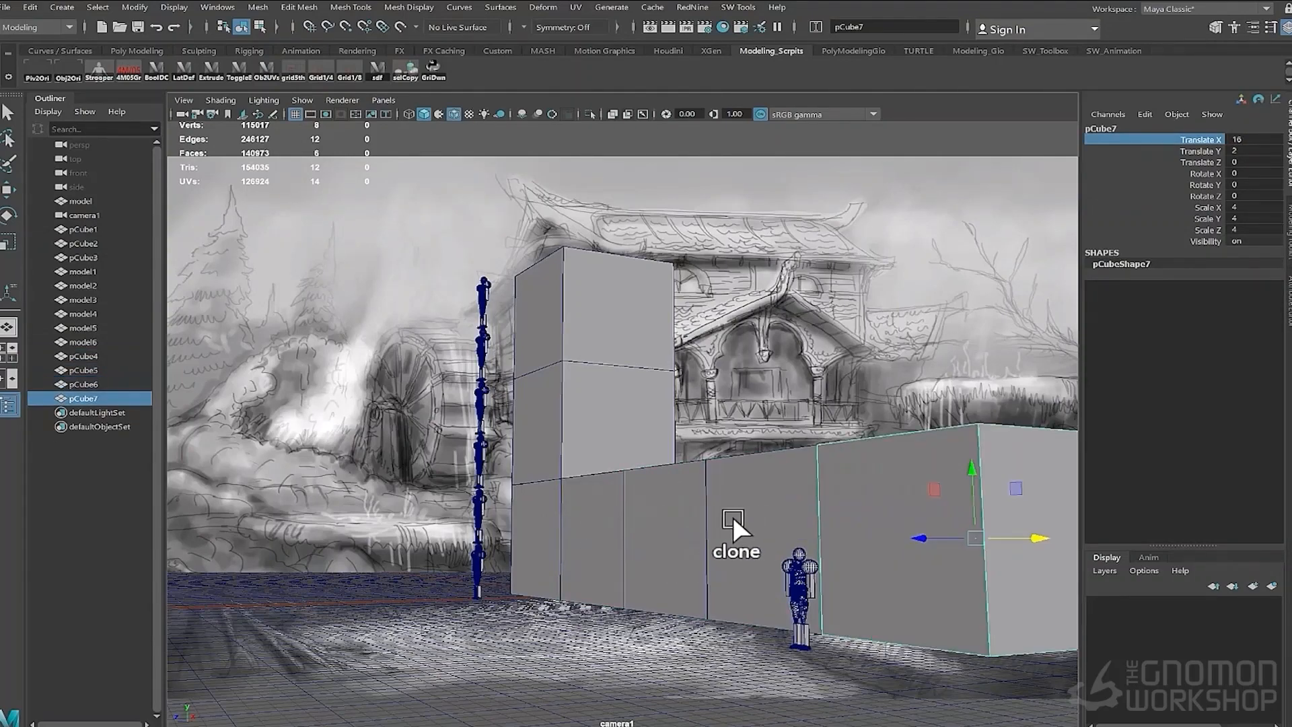
- Reframe camera1 slightly and lock all of its translate, rotate and scale channels
alt+middle_drag(733, 516, 757, 525)
alt+right_drag(673, 513, 701, 513)
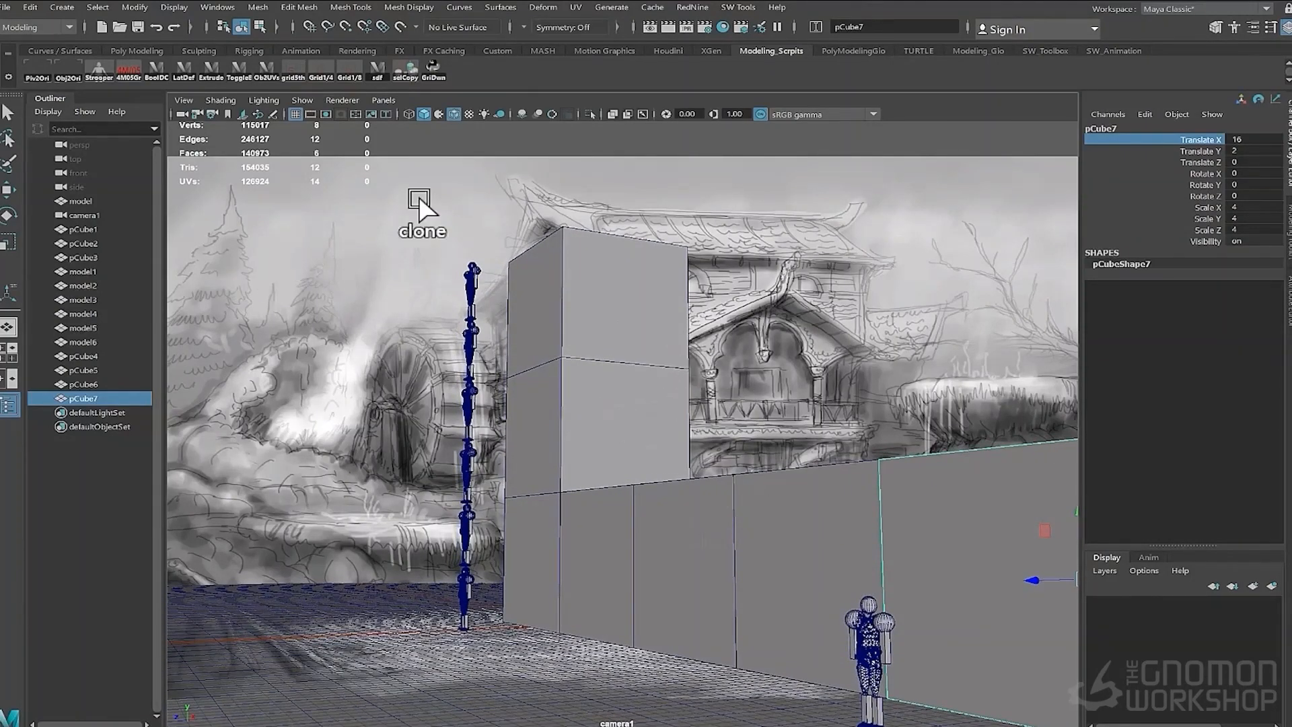
click(81, 215)
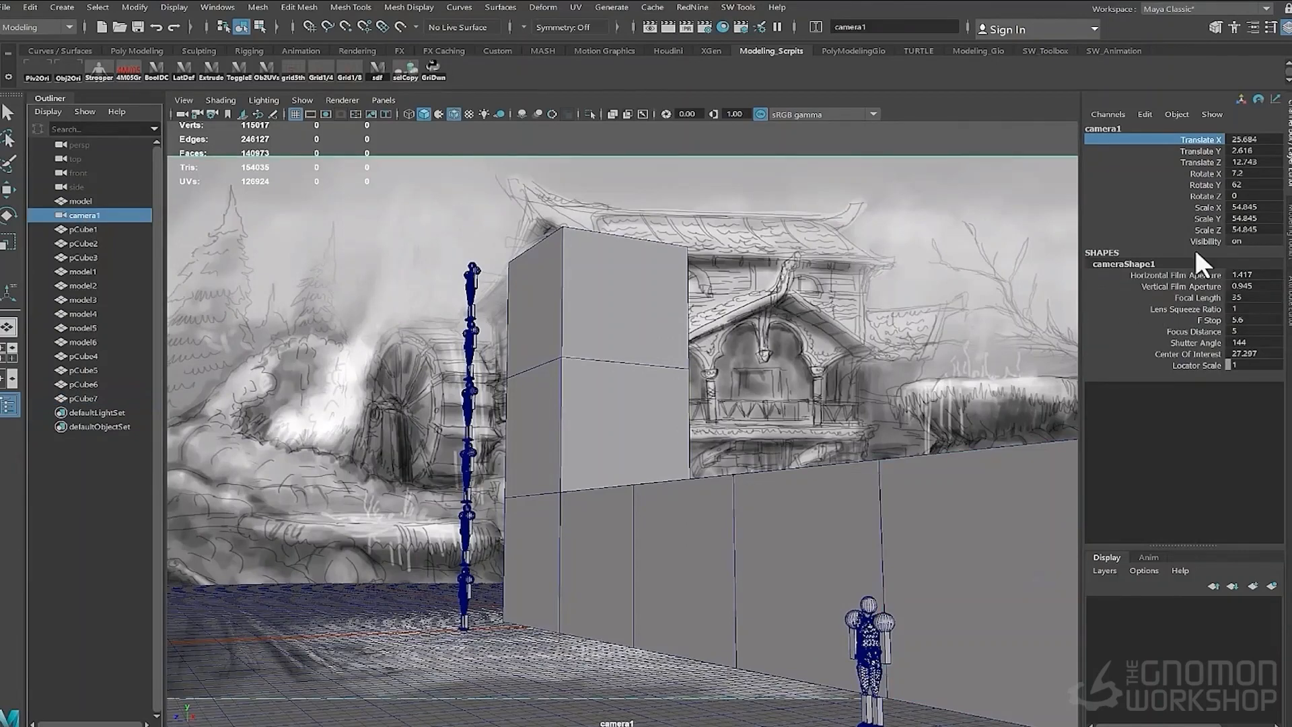
drag(1197, 237, 1206, 229)
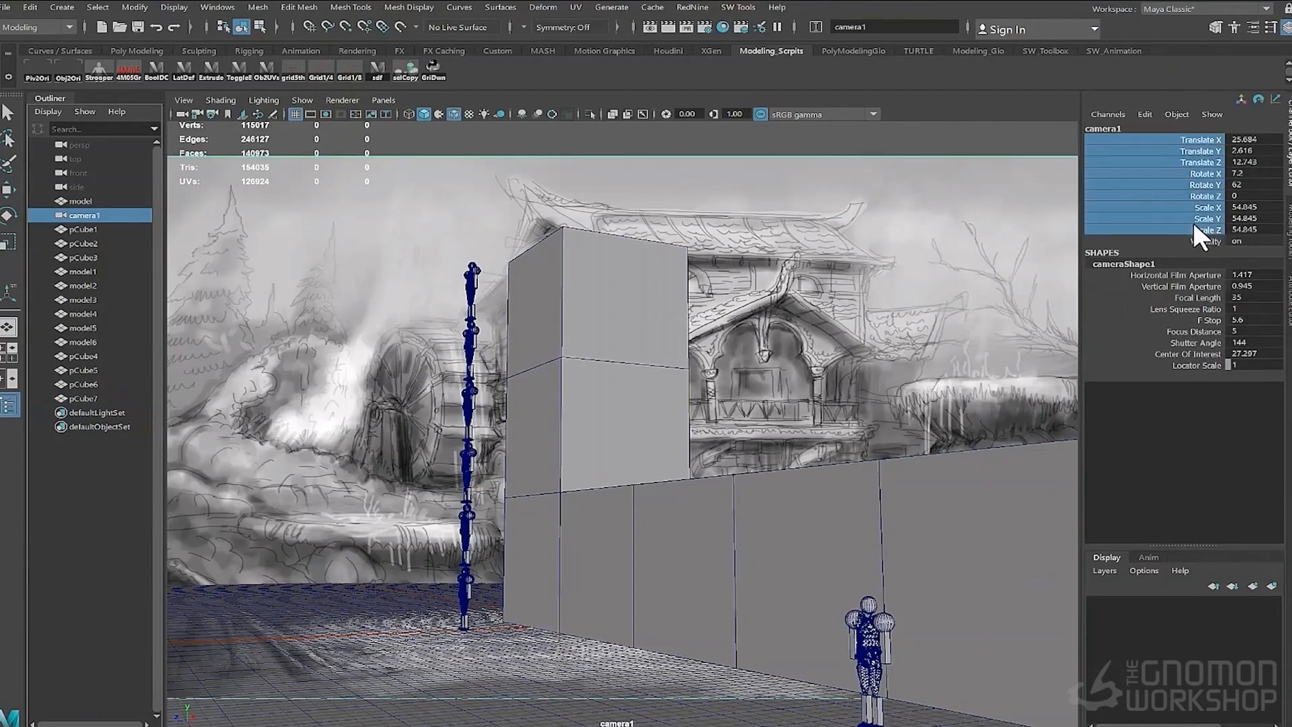
right_click(1193, 223)
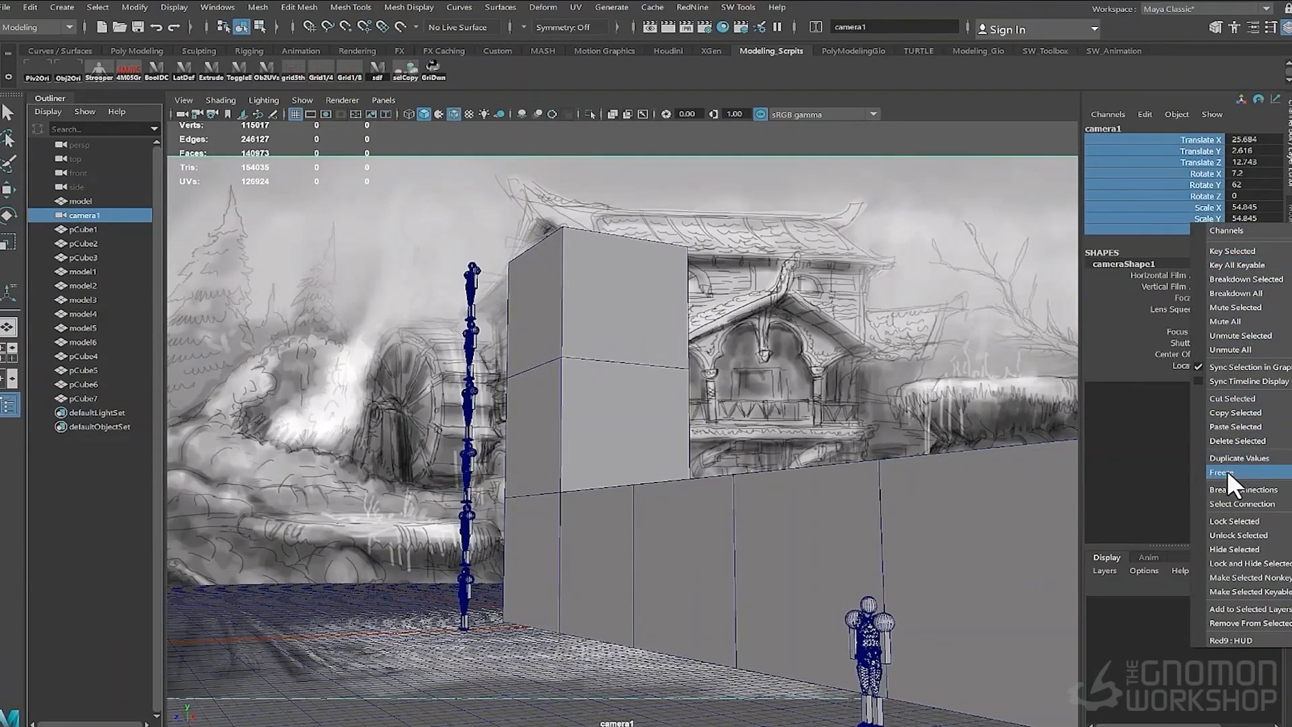
click(1222, 517)
- Select the three-cube stack, duplicate it and repeat the duplicate to add two more columns to the right
click(497, 297)
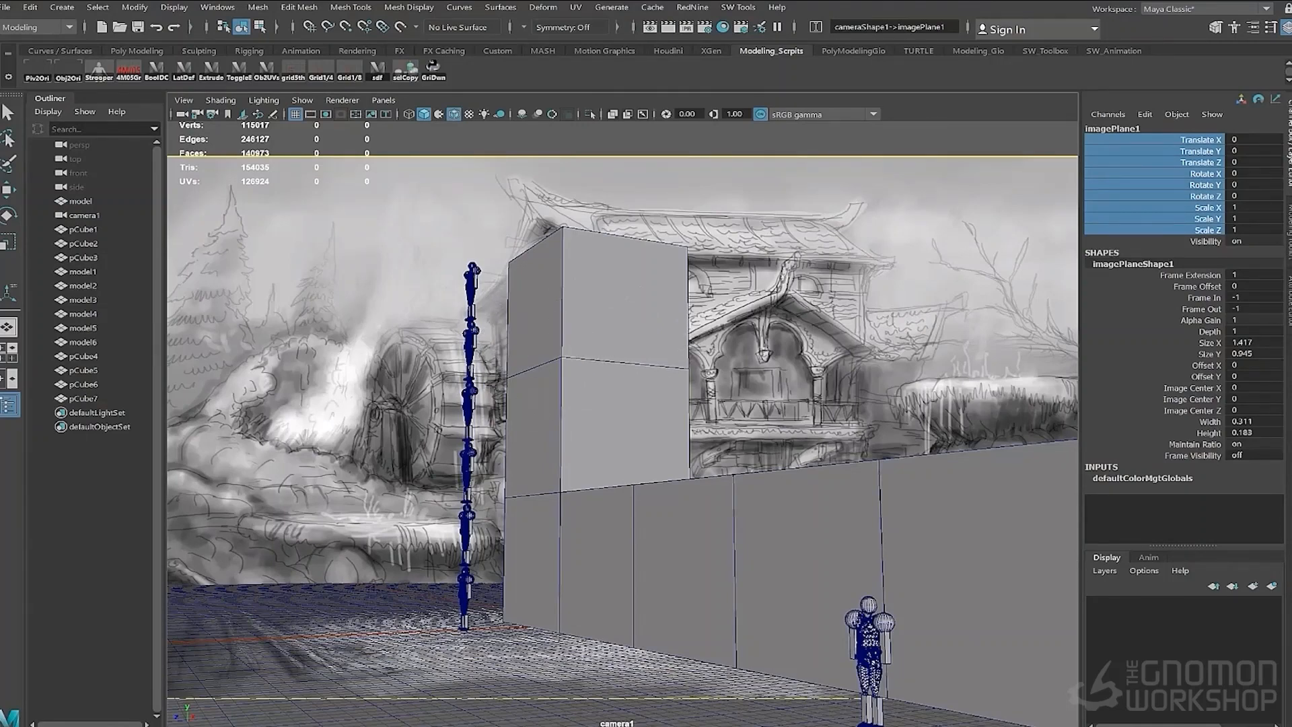
click(553, 505)
shift+click(540, 463)
shift+click(609, 343)
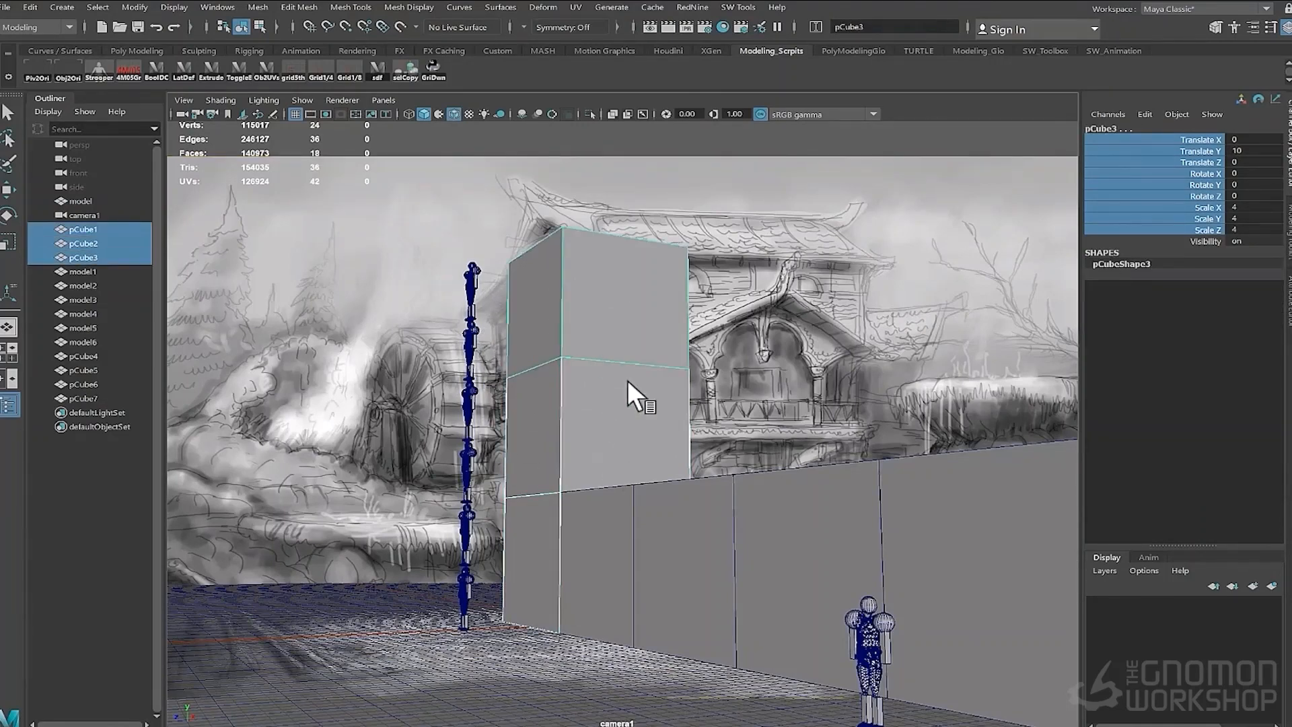
key(ctrl+d)
key(w)
key(x)
drag(522, 306, 708, 325)
key(shift+d)
click(529, 340)
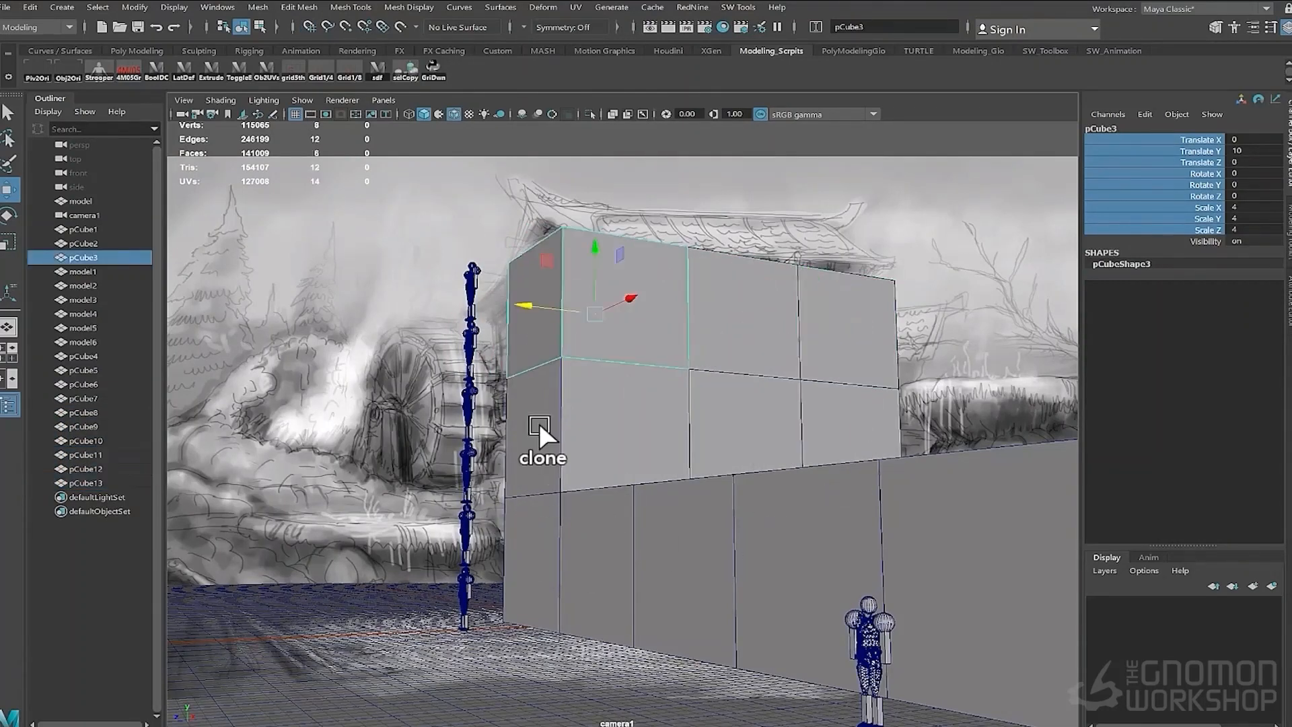
shift+click(539, 427)
shift+click(546, 522)
click(564, 584)
click(535, 593)
key(ctrl+d)
key(x)
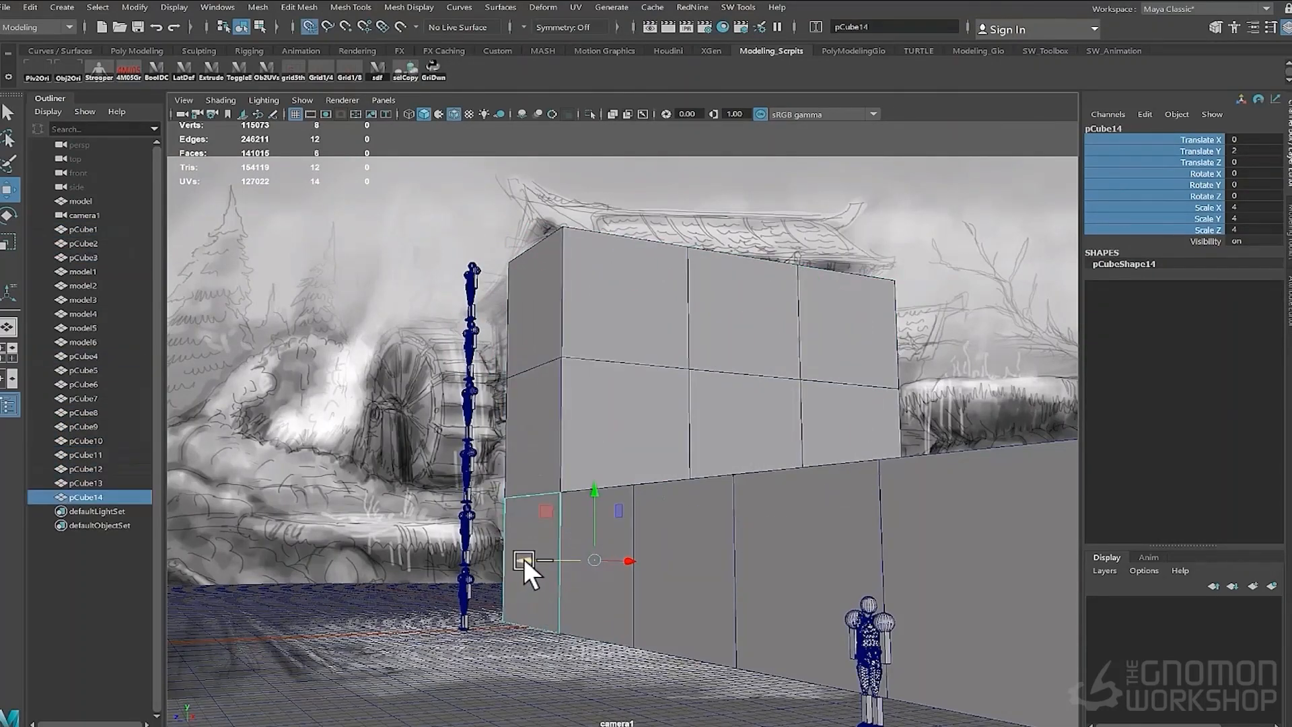
drag(523, 559, 458, 556)
key(shift+d)
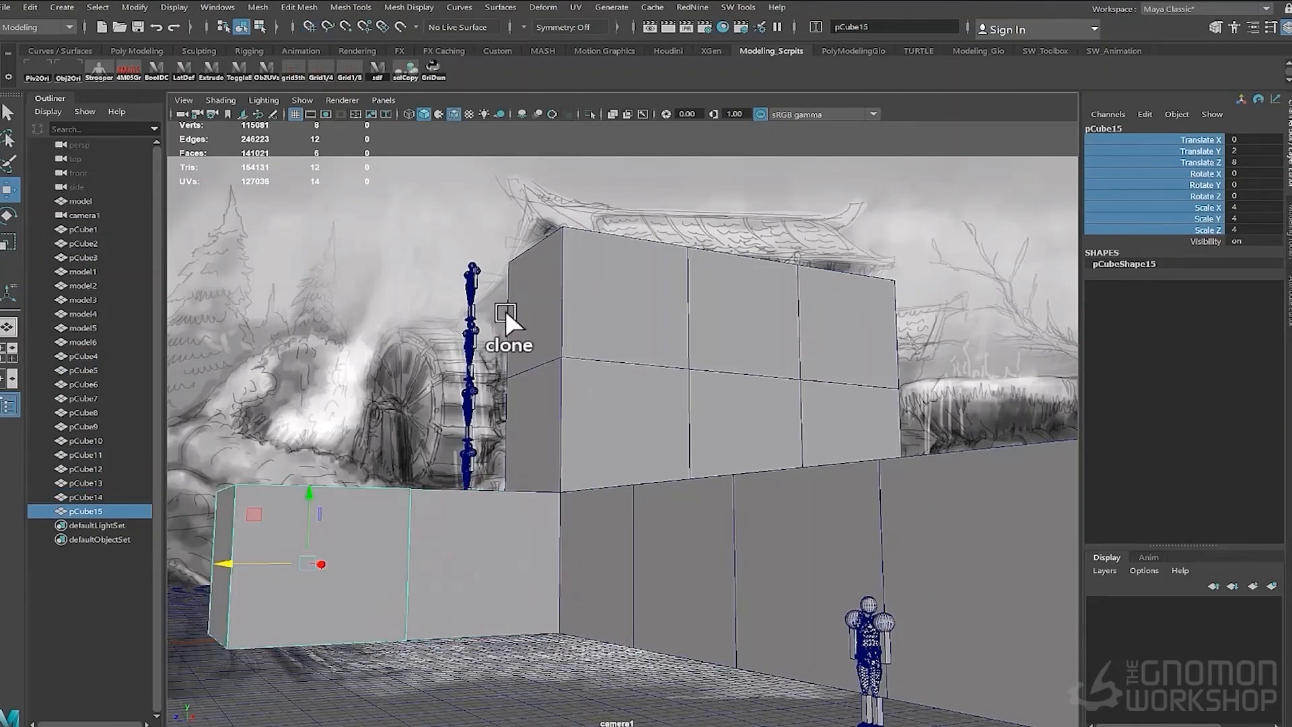
drag(507, 334, 603, 413)
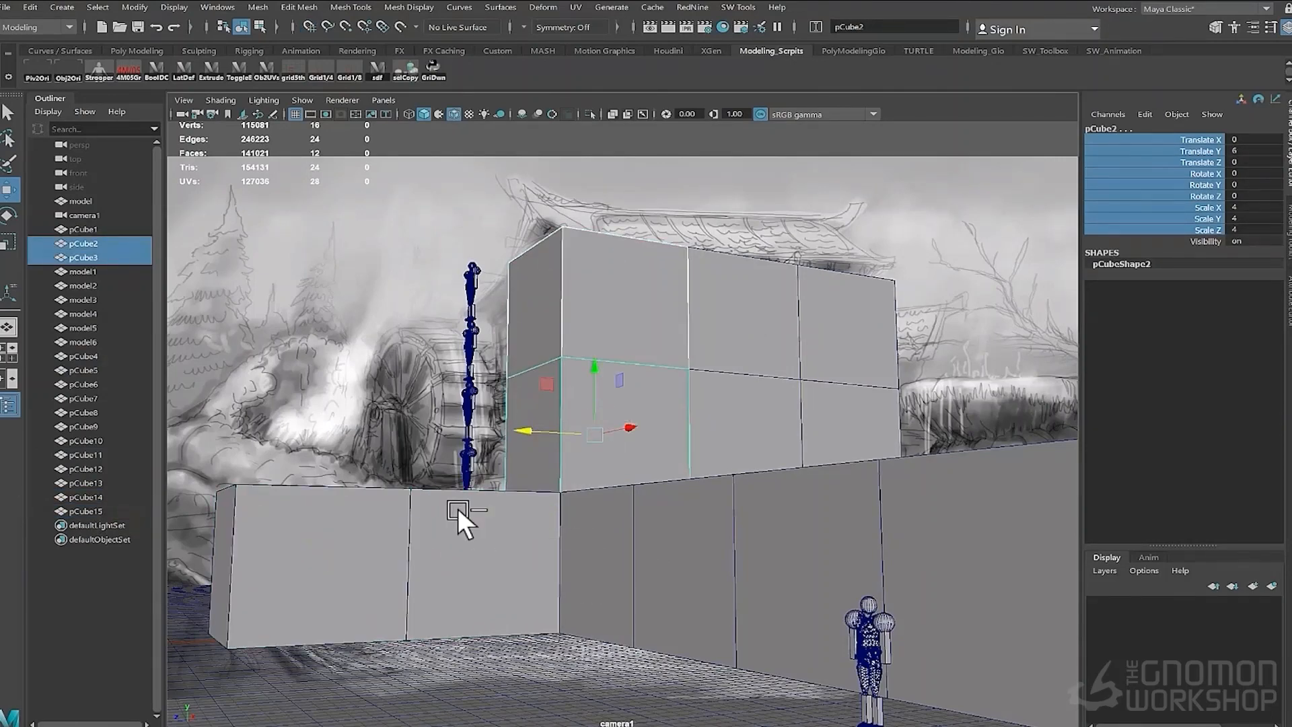
click(329, 516)
key(Delete)
- Select the three-cube stack and duplicate it one column to the left
click(523, 503)
key(Delete)
click(528, 507)
shift+click(530, 421)
shift+click(531, 329)
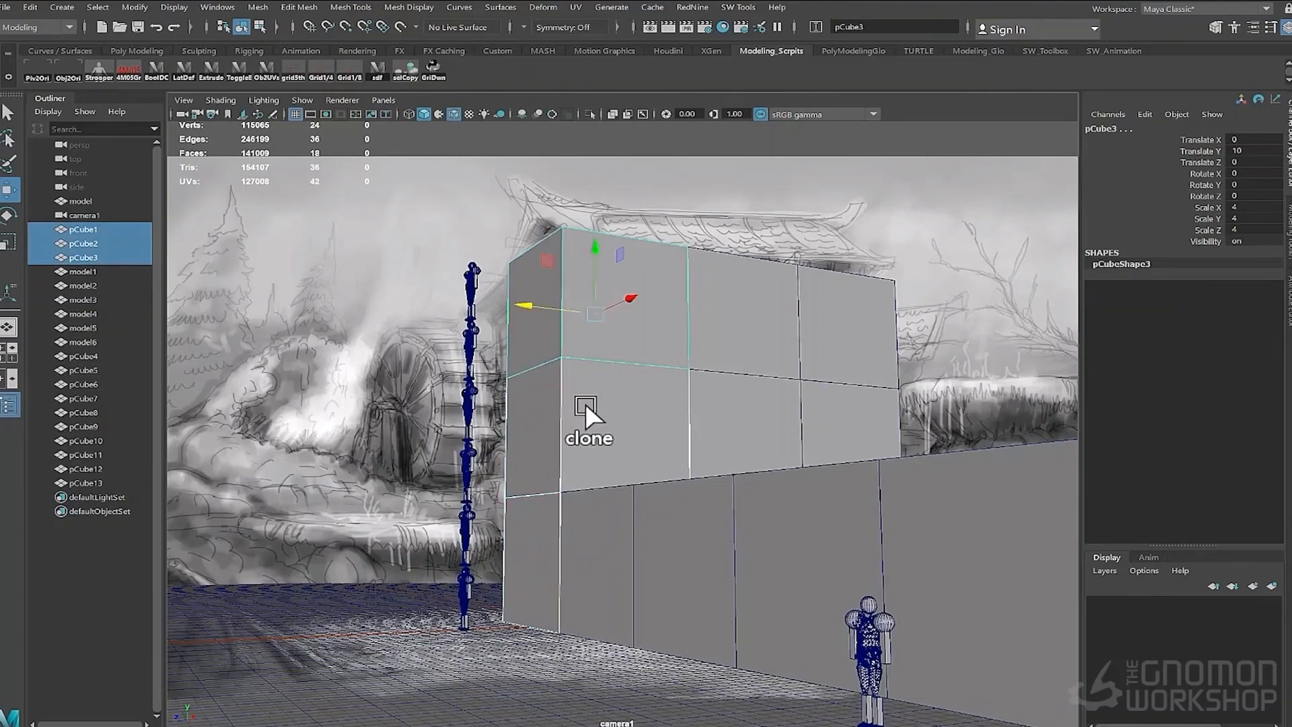
key(ctrl+d)
drag(615, 302, 535, 325)
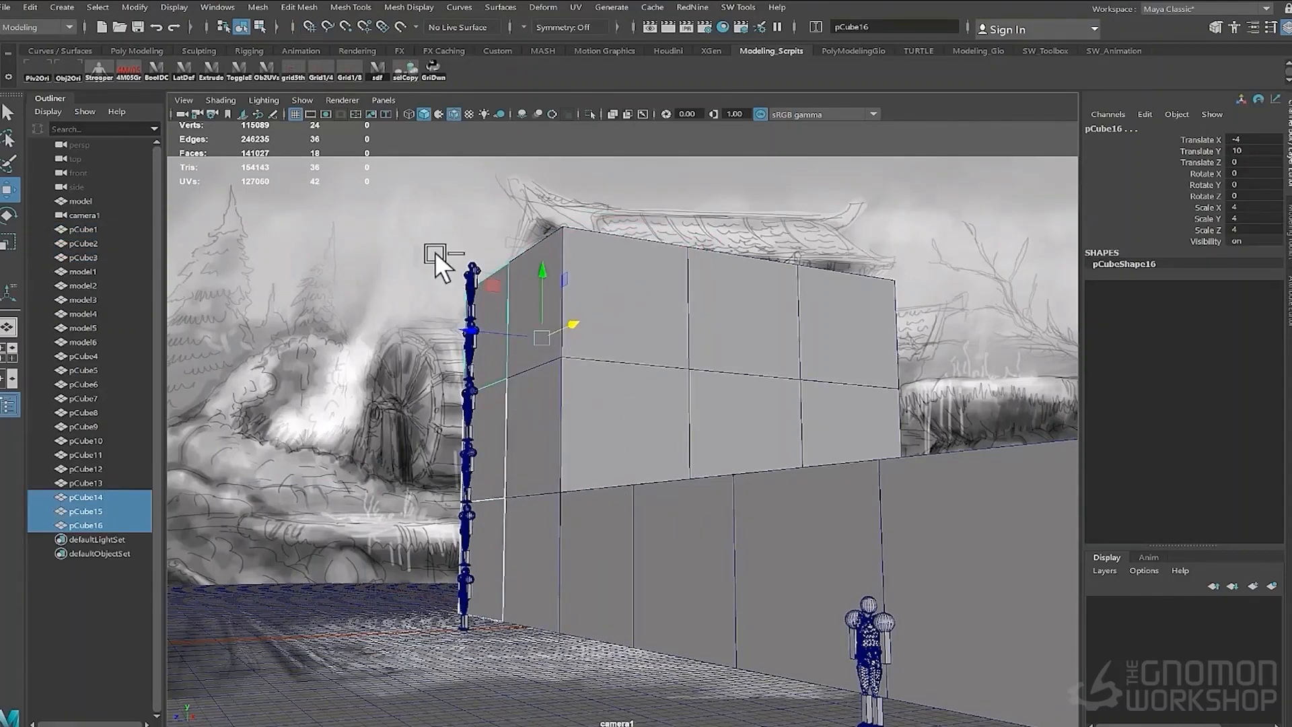
- Delete the row of cubes extending to the right along the ground
click(963, 540)
key(Delete)
click(702, 542)
key(Delete)
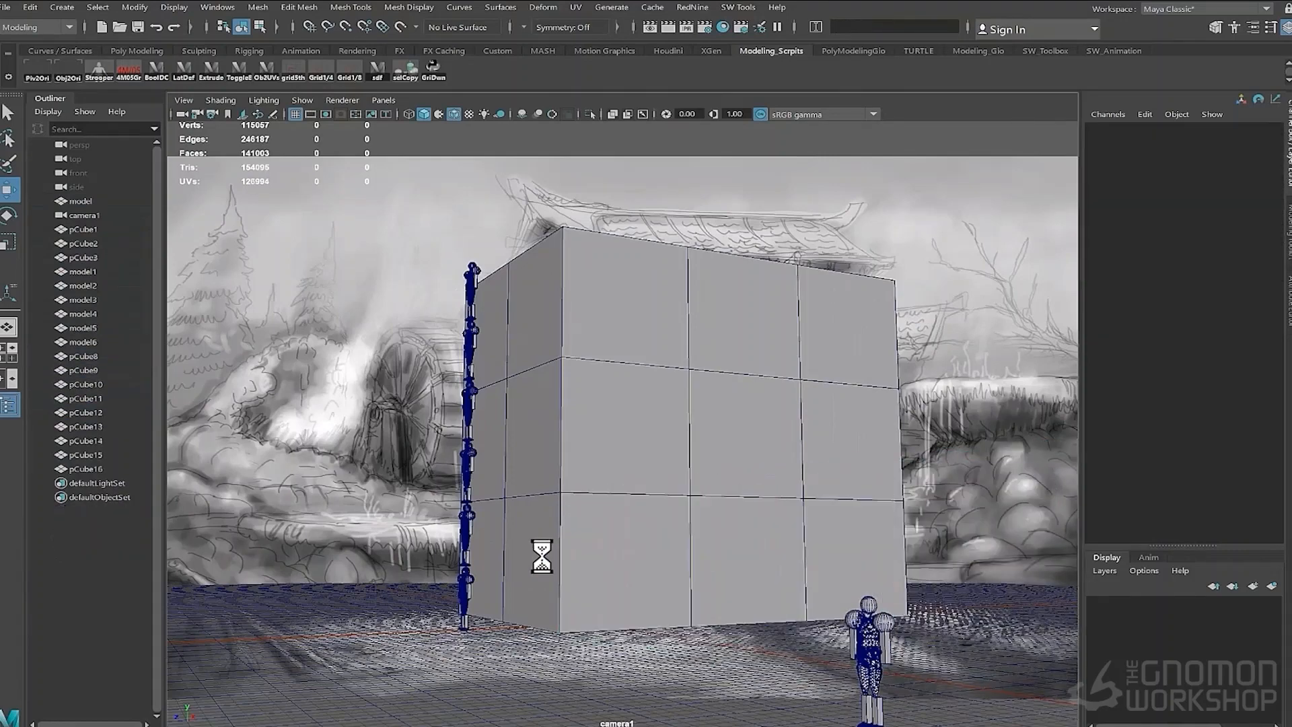
- Select the original three-cube stack and shift it sideways along X
click(542, 556)
shift+click(488, 522)
mouse_move(521, 317)
mouse_down()
mouse_move(854, 551)
mouse_move(752, 555)
mouse_up()
click(705, 584)
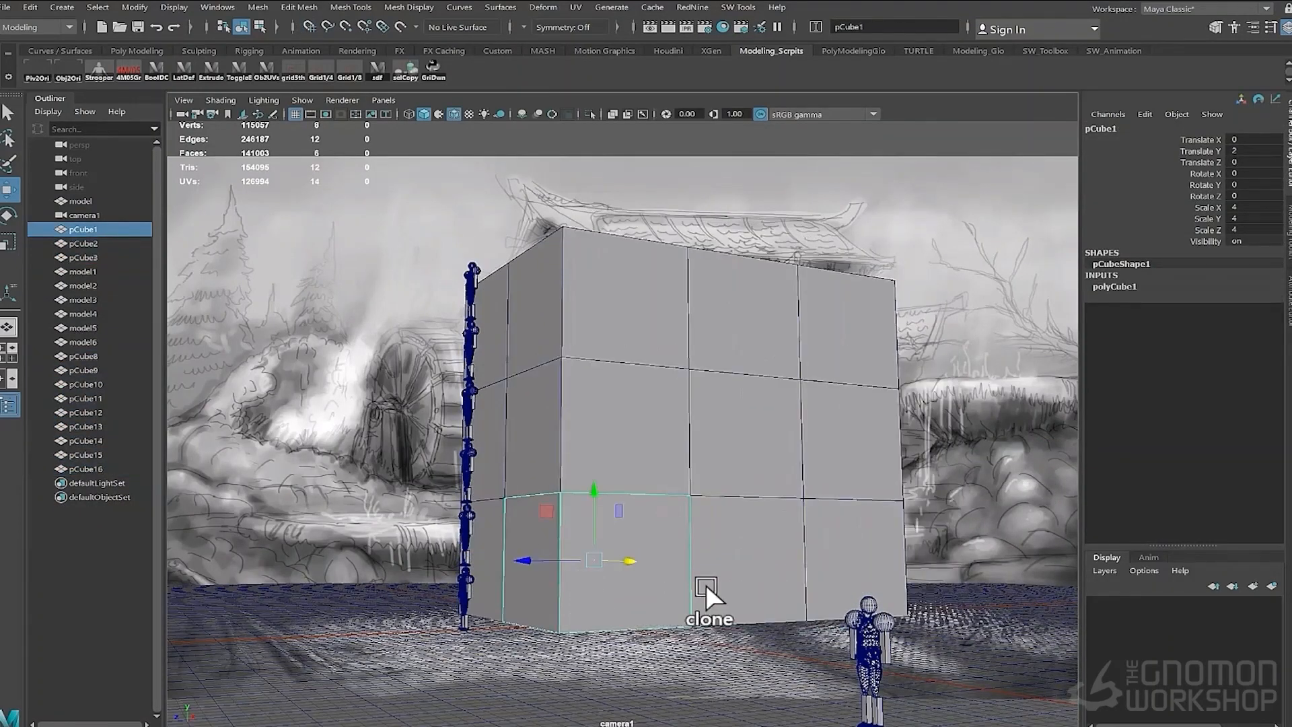
key(space)
drag(473, 360, 467, 321)
alt+middle_drag(795, 450, 520, 554)
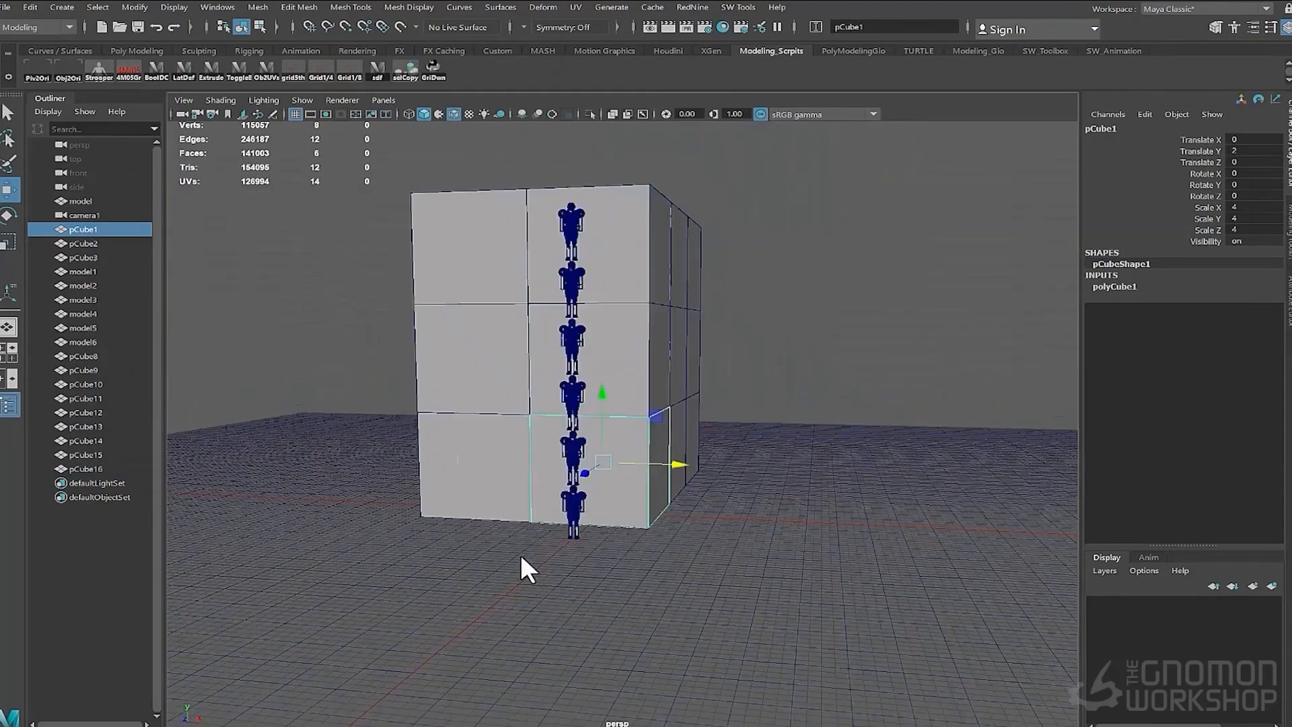
alt+drag(521, 557, 519, 501)
drag(504, 344, 502, 494)
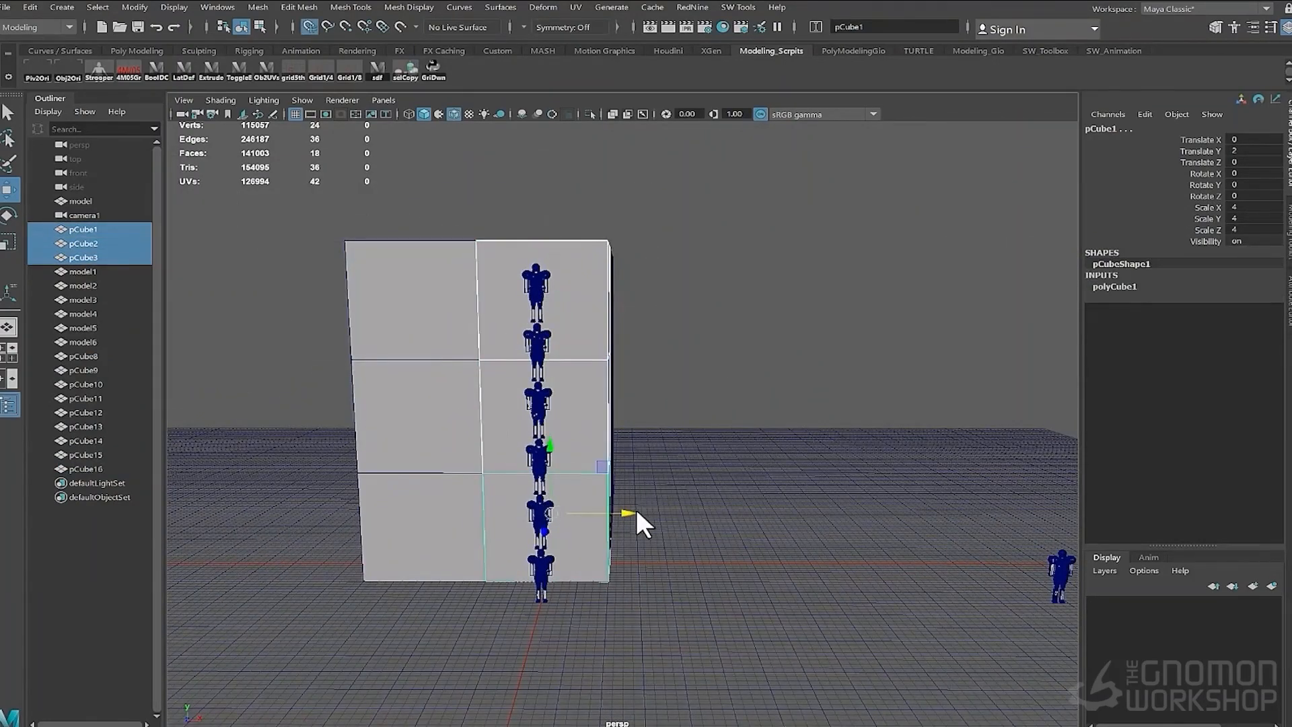
drag(633, 514, 603, 515)
- Snap the left cube column along X so it sits flush against the original stack
key(space)
drag(451, 462, 454, 502)
alt+middle_drag(503, 490, 635, 605)
alt+right_drag(635, 605, 434, 522)
click(434, 232)
shift+click(430, 333)
shift+click(428, 432)
key(x)
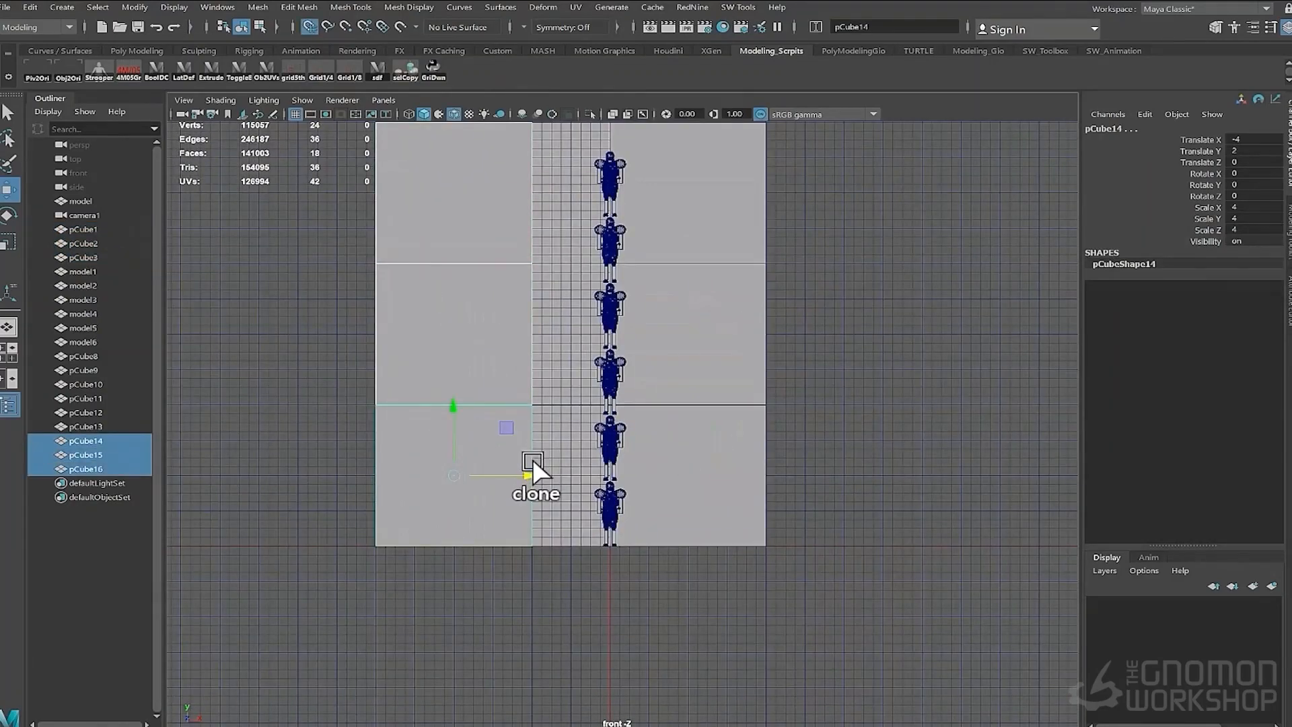
drag(532, 474, 523, 473)
alt+drag(663, 482, 639, 424)
key(space)
key(x)
drag(552, 484, 486, 482)
alt+drag(608, 564, 528, 538)
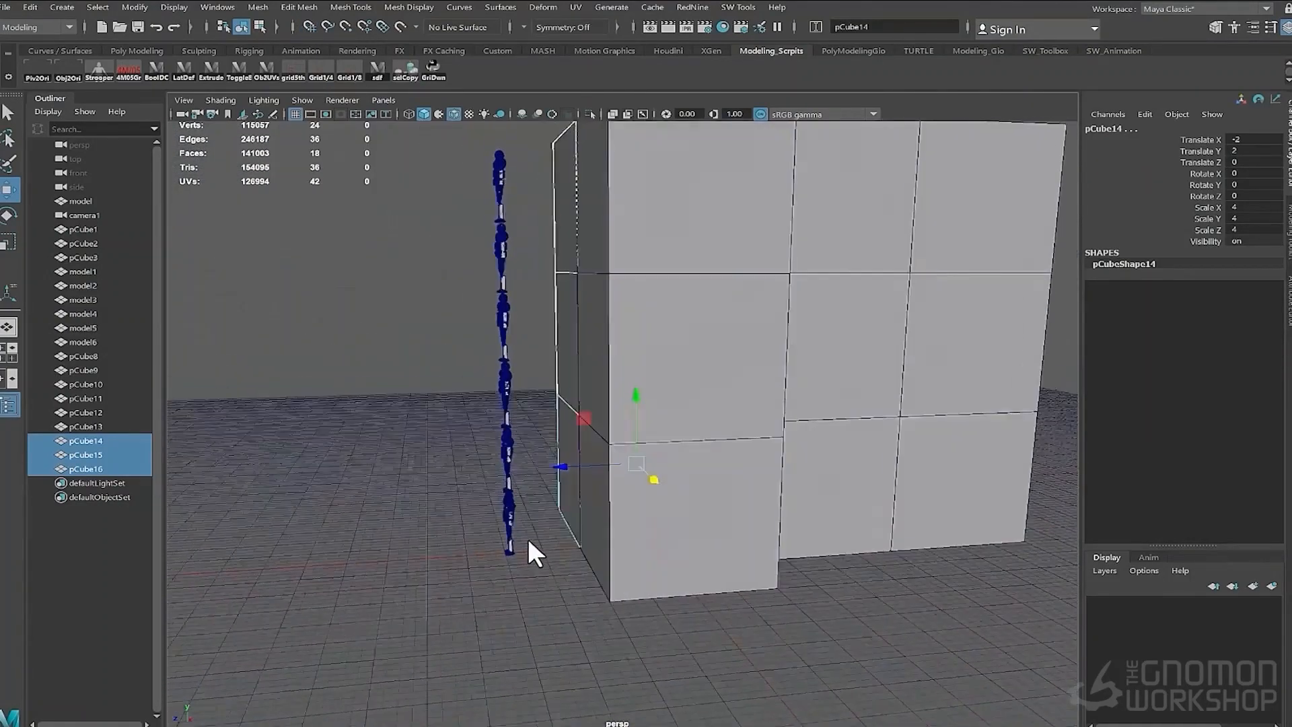
- Group the stacked character copies and rename the group refModel
drag(481, 133, 527, 532)
key(ctrl+g)
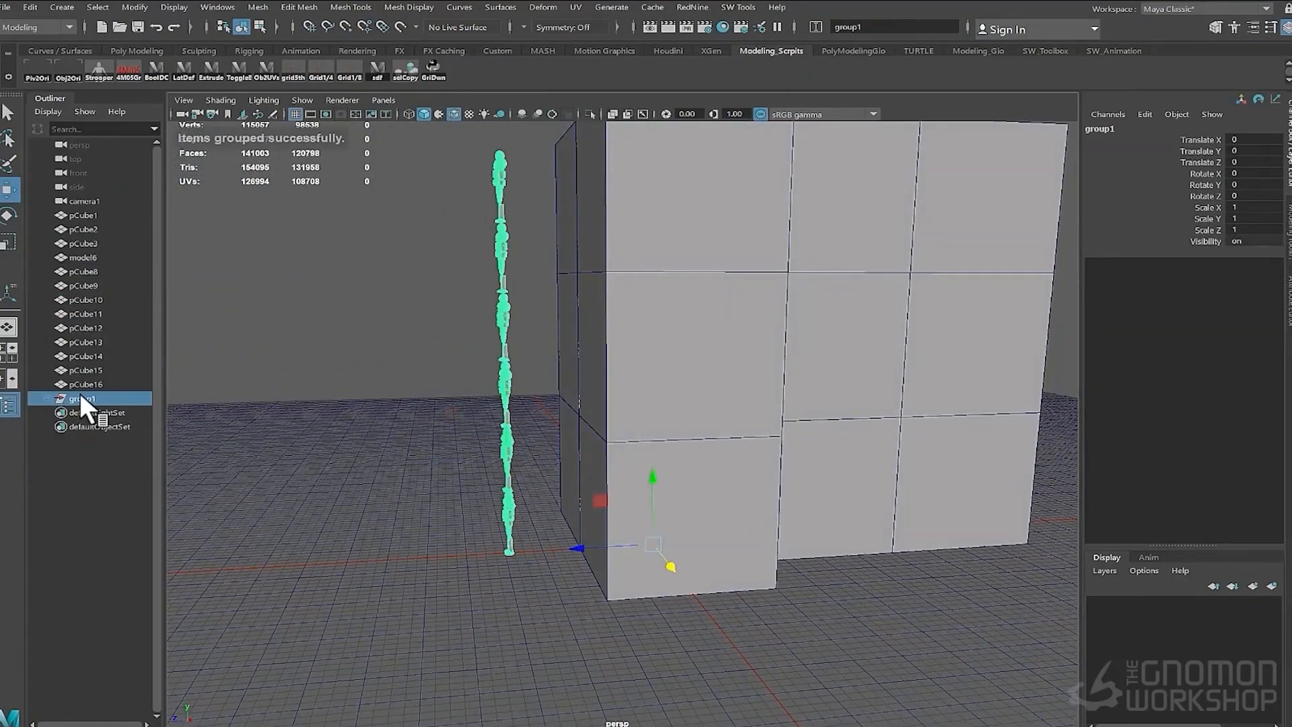
double_click(80, 397)
text(ref)
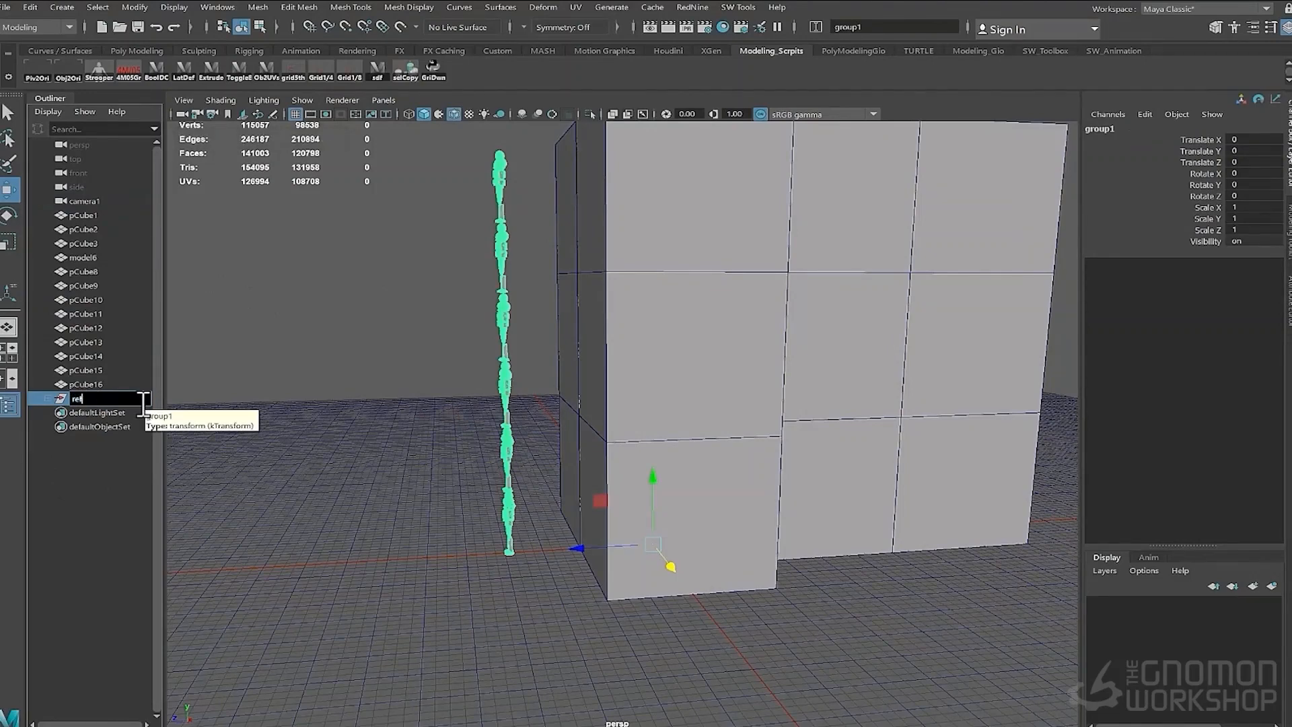
text(Model)
key(Return)
- Put refModel on a new display layer named RefModel, give it a colour, and set the layer to template
click(1272, 585)
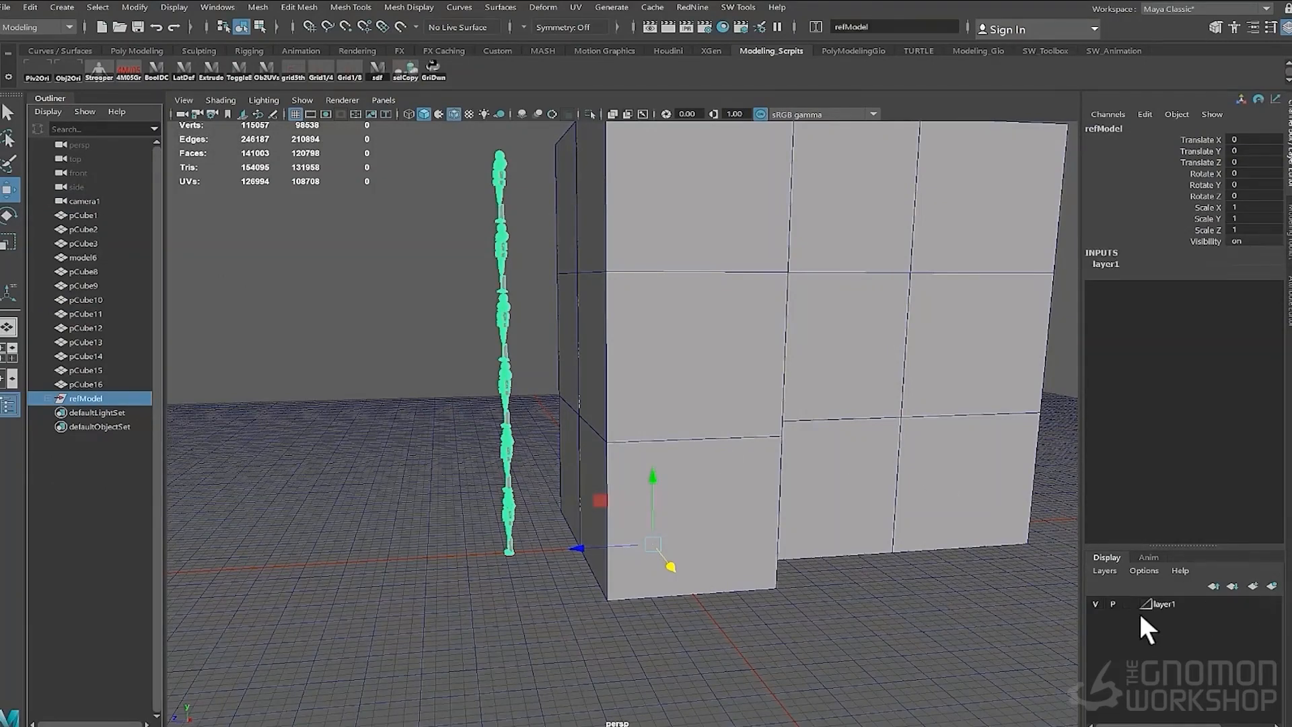
double_click(1138, 605)
double_click(434, 290)
text(RefModel)
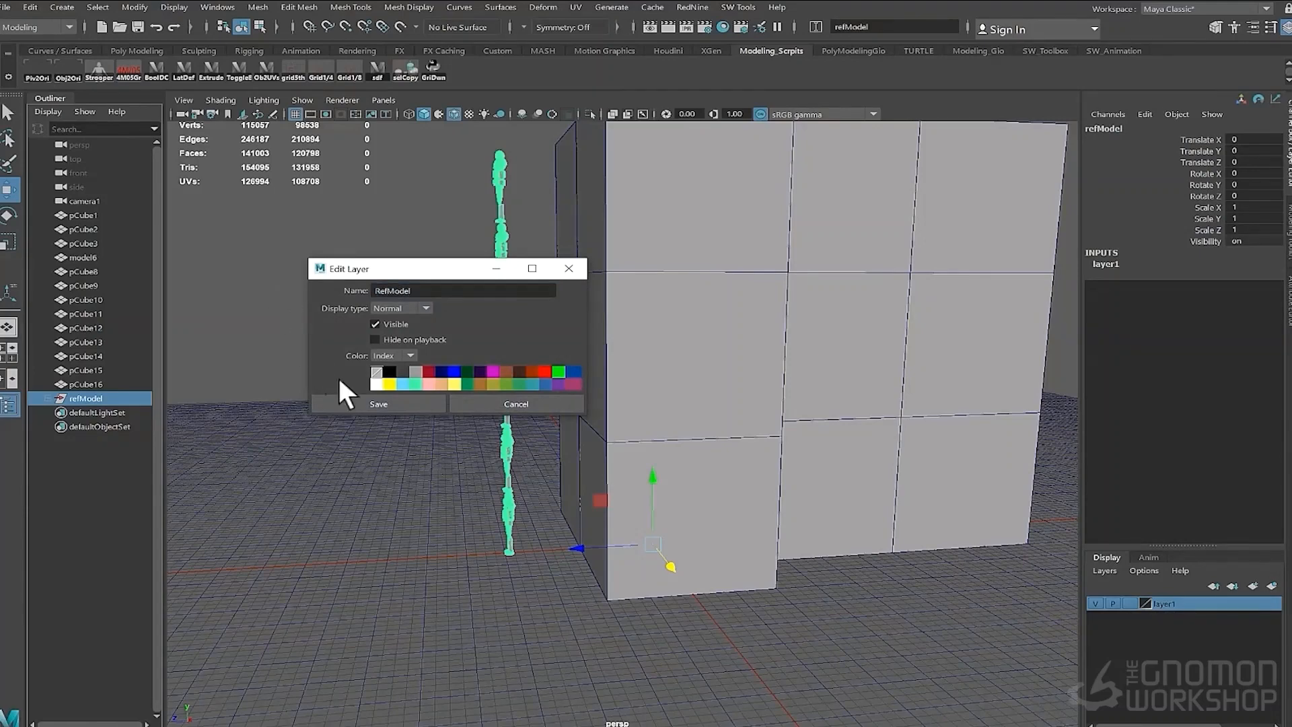
click(467, 384)
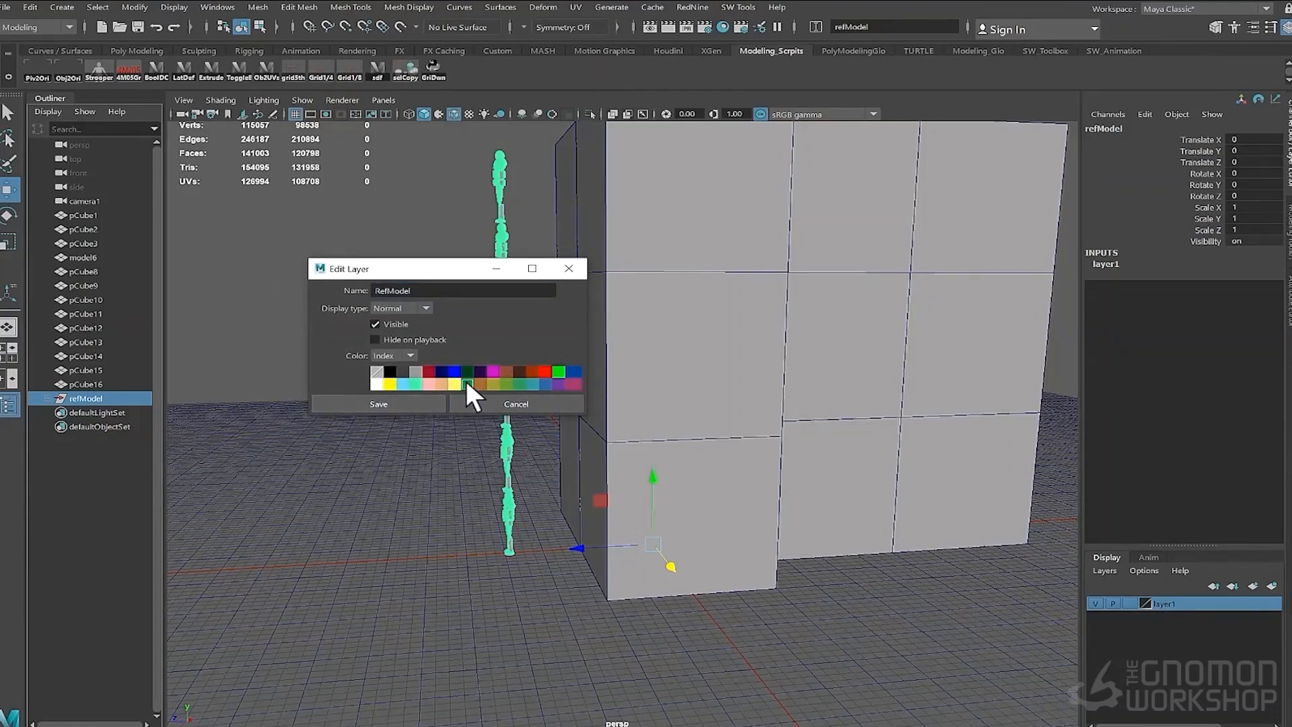
click(374, 403)
click(1118, 603)
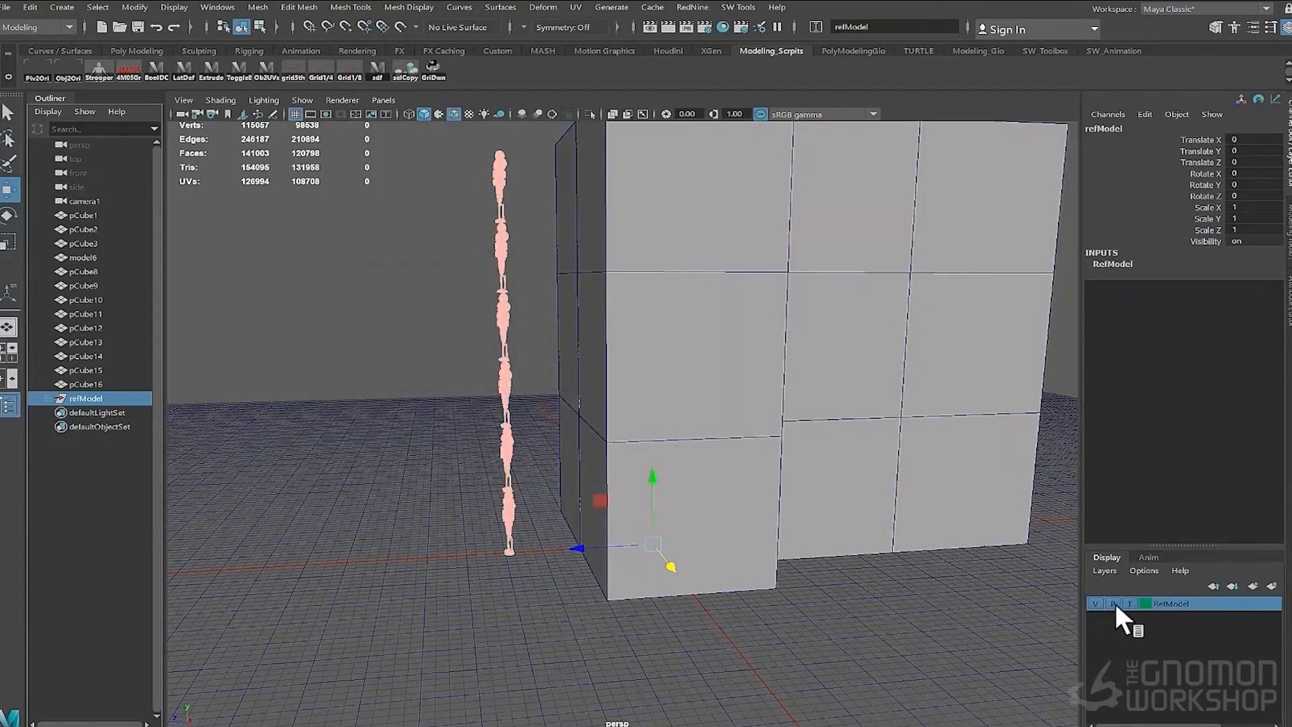
- Select and delete the extra cube columns standing to the right of the main stack
click(389, 482)
mouse_move(389, 482)
alt+mouse_down()
mouse_move(446, 479)
mouse_move(616, 538)
mouse_move(753, 548)
mouse_move(761, 589)
mouse_move(707, 532)
alt+mouse_up()
click(576, 527)
mouse_move(616, 339)
mouse_down()
mouse_move(708, 484)
mouse_move(528, 519)
mouse_move(701, 536)
mouse_move(568, 407)
mouse_move(413, 375)
mouse_move(307, 391)
mouse_up()
key(Delete)
- Group the remaining cubes and the extra character copy and rename the group Blocking
shift+click(85, 299)
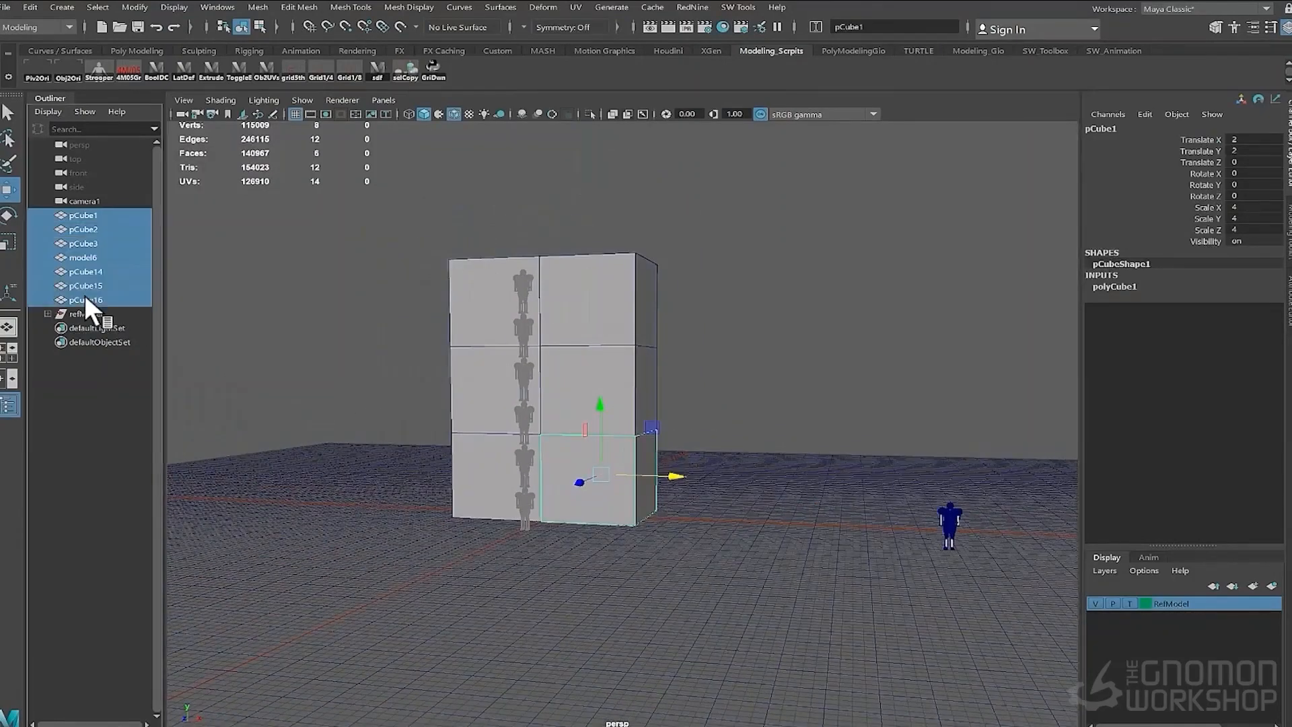
key(ctrl+g)
double_click(77, 230)
text(Bloking)
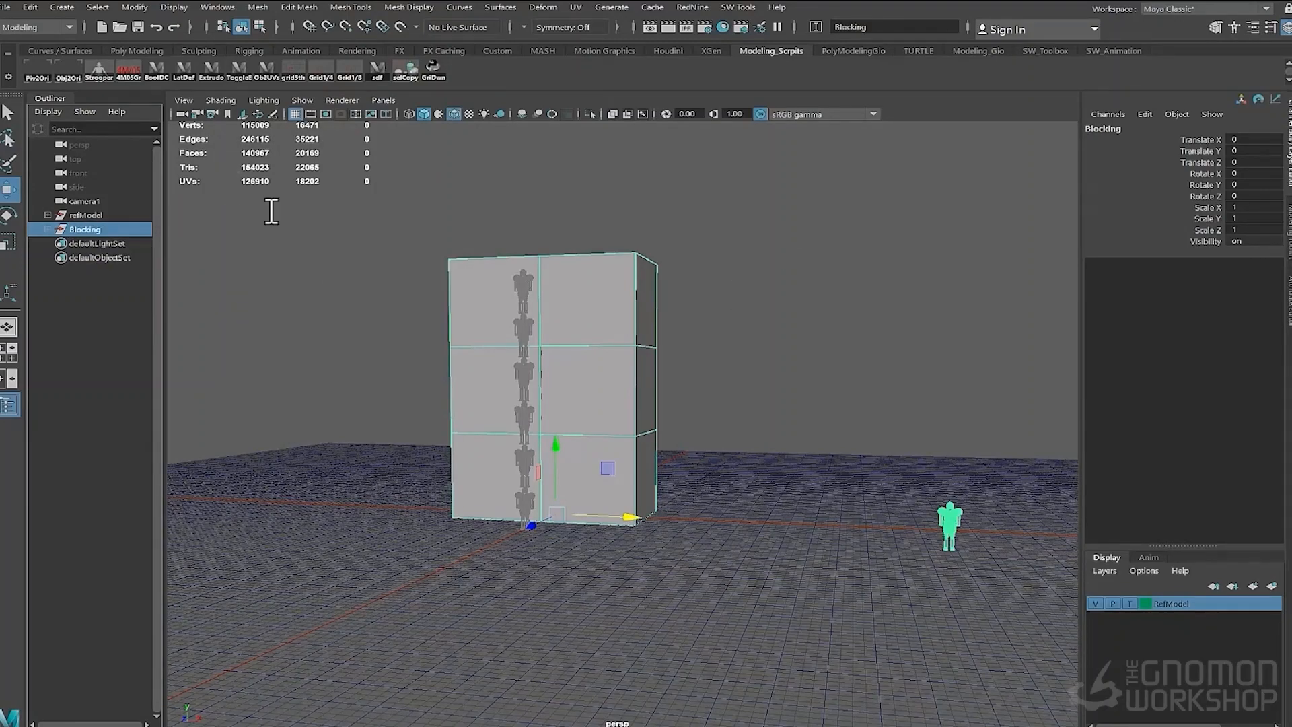
alt+drag(501, 380, 453, 409)
alt+right_drag(452, 410, 489, 422)
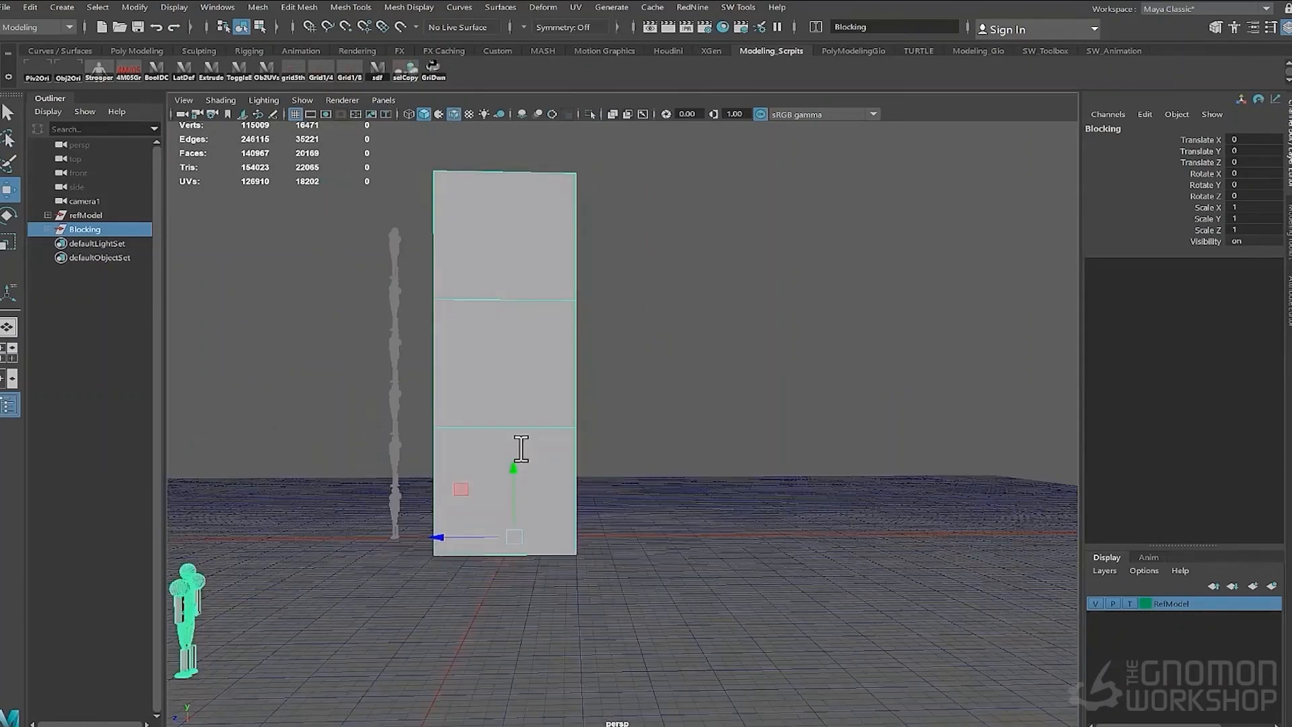
- Duplicate one of the blocking cubes next to the stack
alt+drag(612, 500, 615, 506)
alt+right_drag(615, 506, 629, 478)
drag(629, 478, 608, 433)
key(shift+d)
click(522, 435)
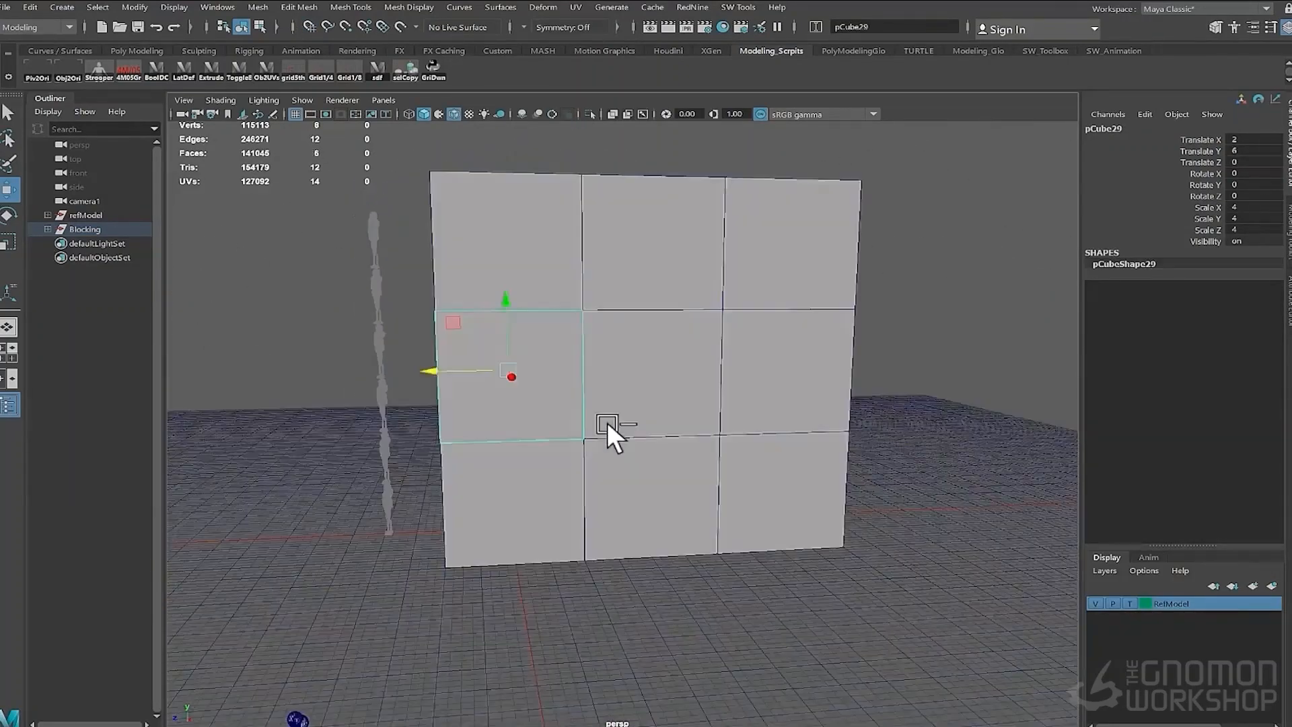
key(ctrl+d)
- Create a polygon plane at the origin beside the cube stack
drag(510, 375, 245, 238)
right_drag(244, 239, 180, 233)
alt+drag(182, 230, 259, 222)
right_drag(418, 387, 466, 364)
shift+right_drag(827, 538, 883, 556)
alt+right_drag(875, 559, 710, 571)
alt+drag(709, 571, 616, 497)
key(e)
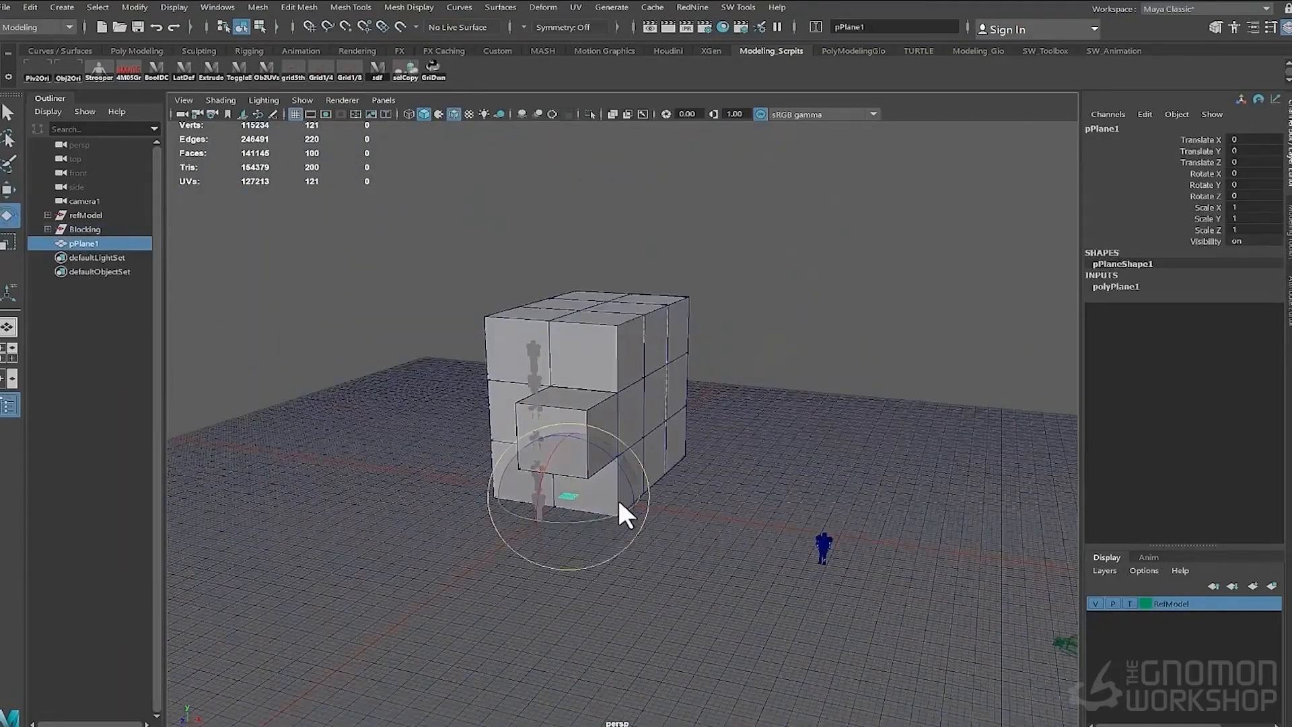
- Set the plane's subdivisions width and height to 1 and scale it up into a large plane
click(1115, 287)
drag(1245, 320, 1256, 331)
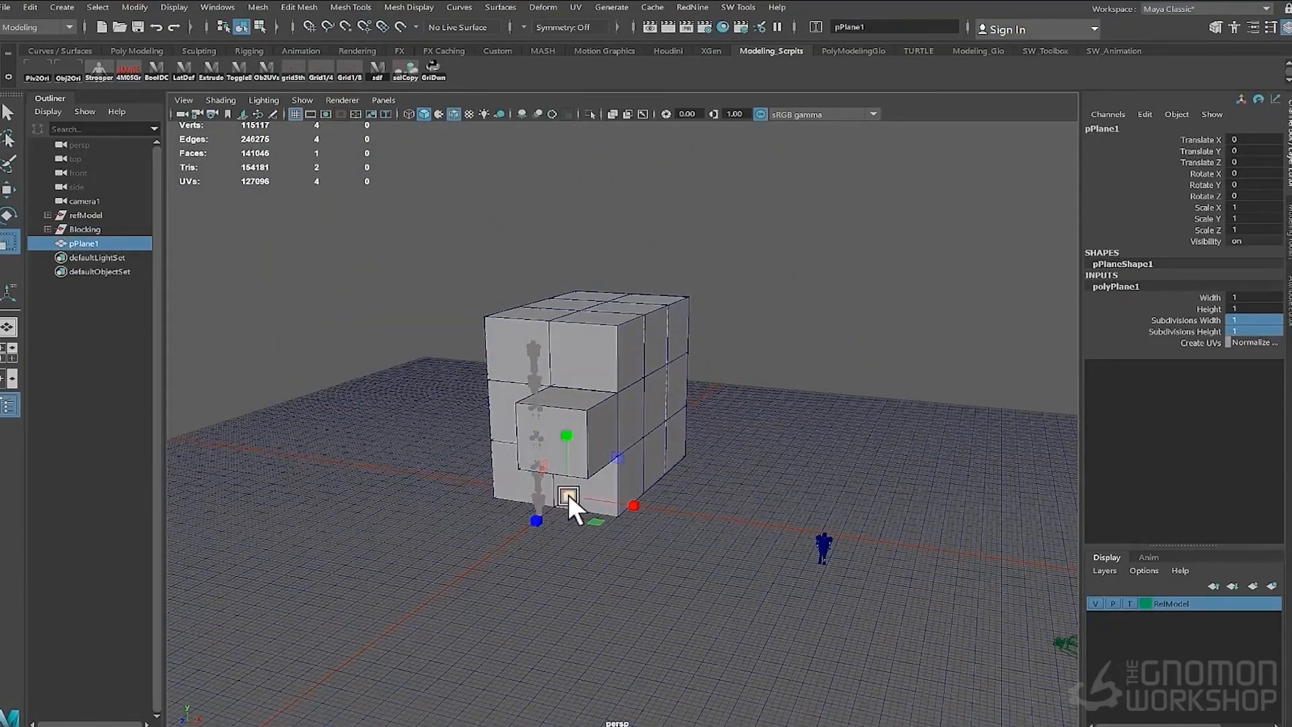
drag(568, 496, 909, 481)
key(w)
drag(661, 505, 945, 518)
alt+middle_drag(835, 522, 491, 523)
- Assign a new Blinn material to the plane with the sketchv2.jpg file texture as its colour, and show textures in the viewport
right_click(458, 502)
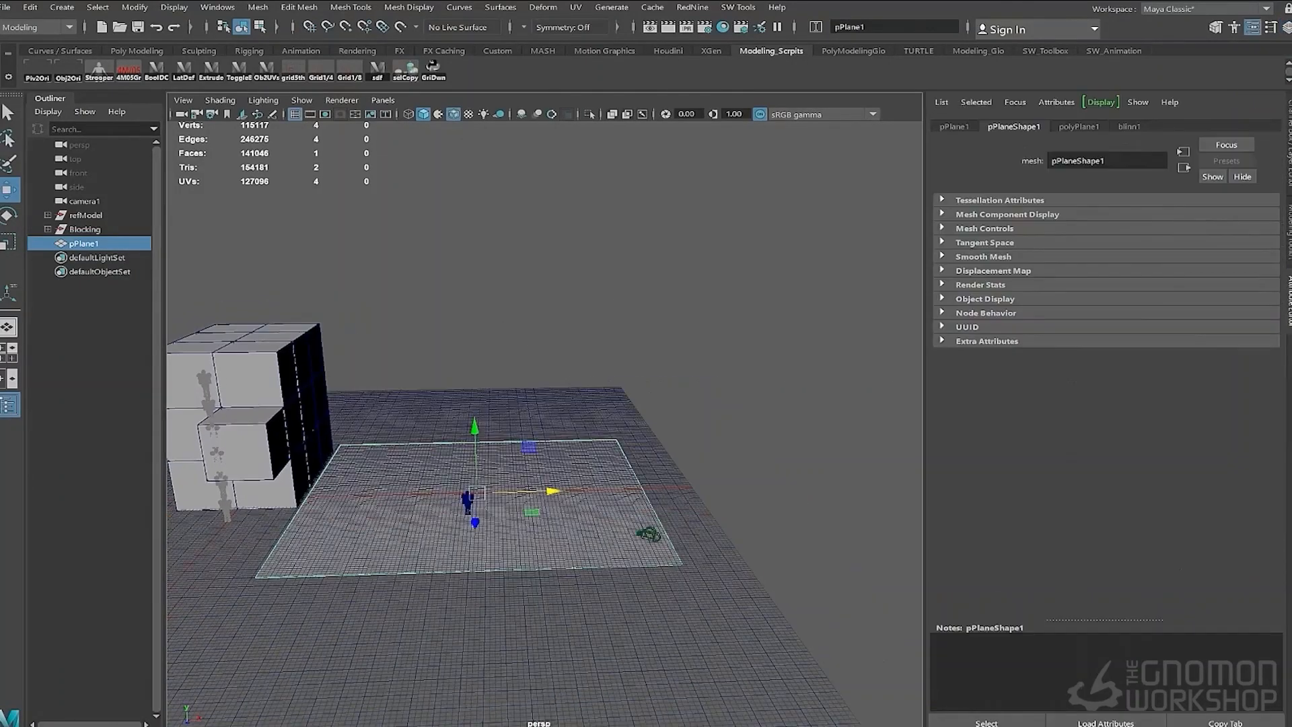
click(1262, 276)
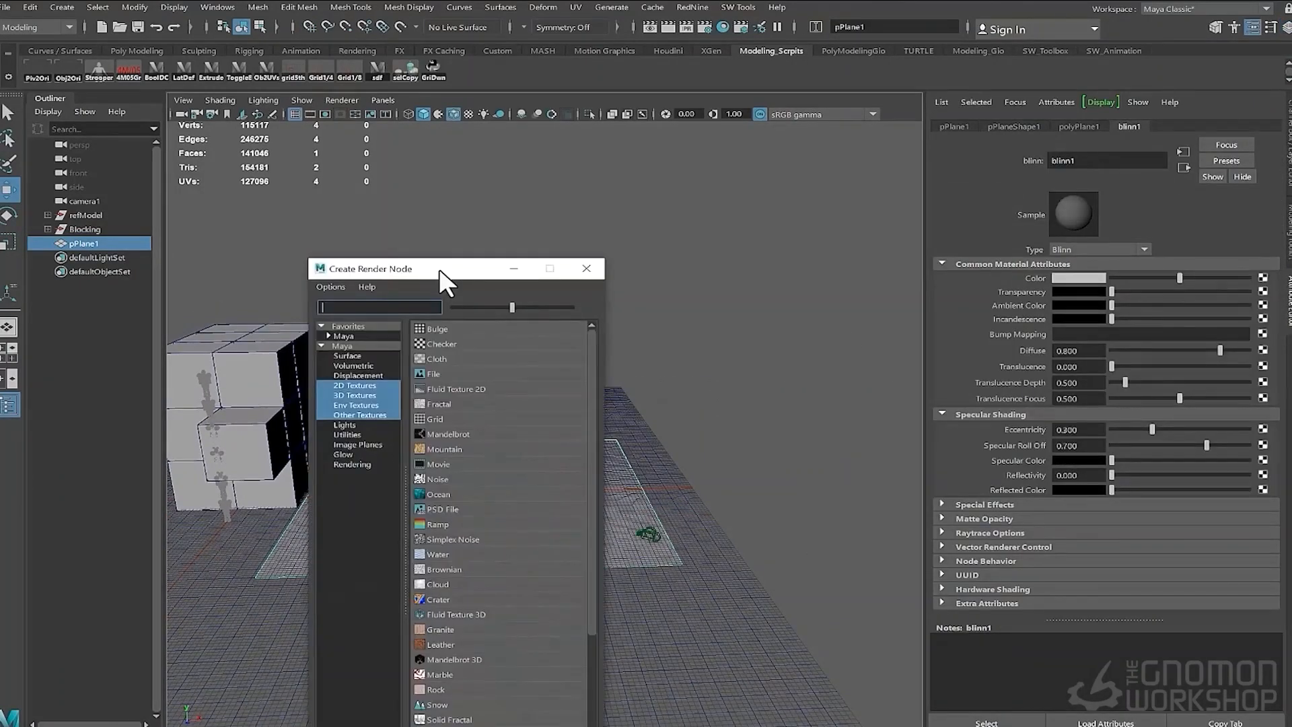
click(332, 294)
click(1265, 311)
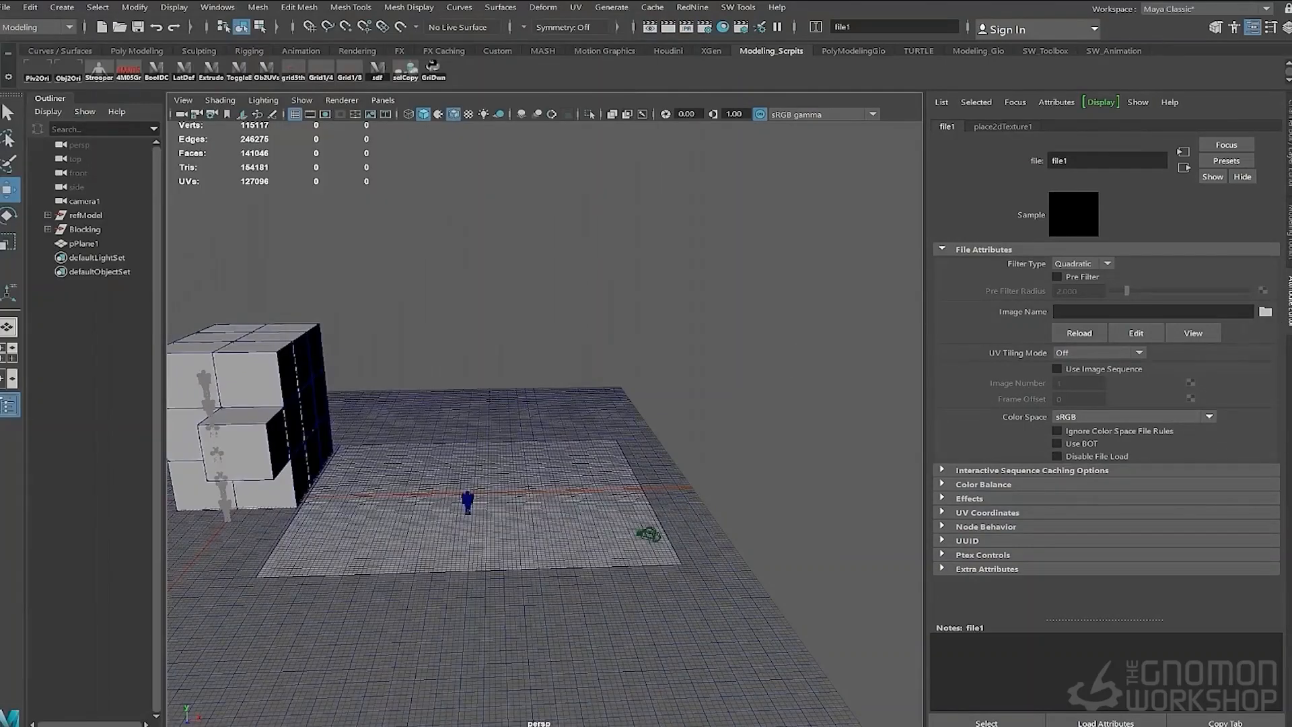
click(469, 114)
alt+right_drag(531, 377, 594, 381)
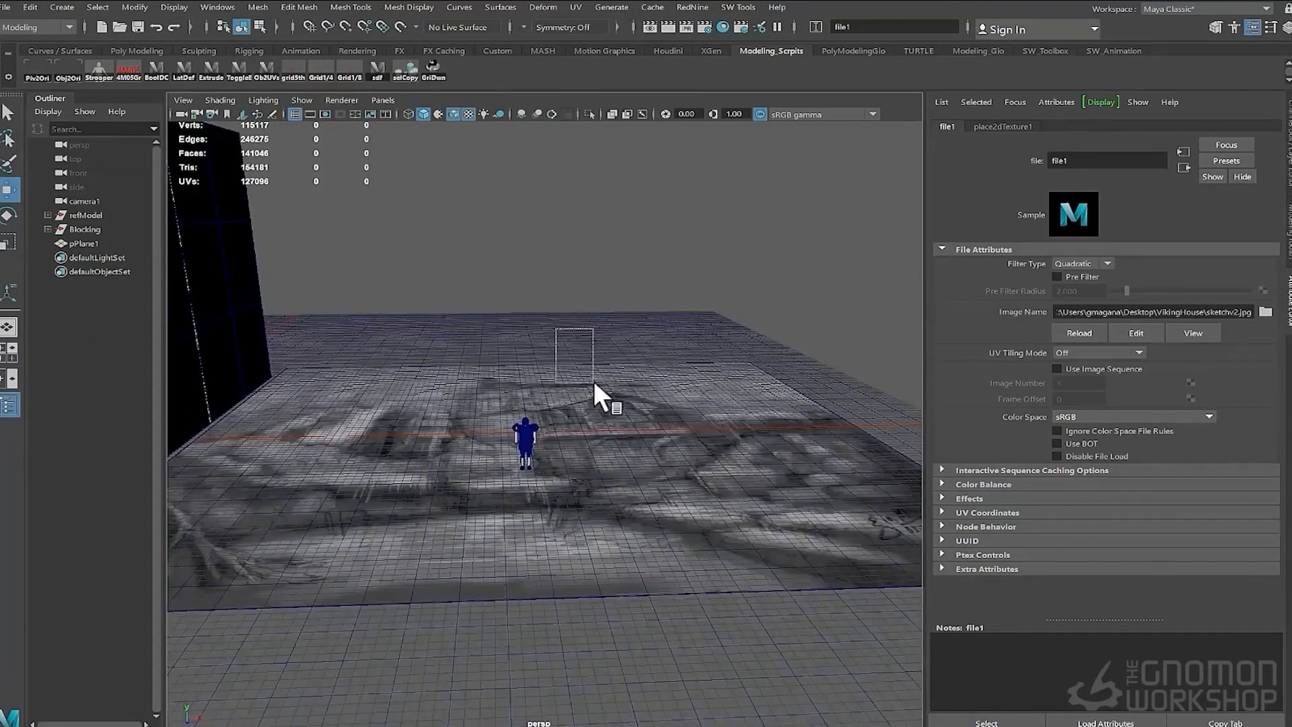
- Rotate the sketch plane 90 degrees so it stands upright
click(594, 381)
alt+drag(593, 381, 683, 379)
key(e)
drag(550, 367, 543, 280)
key(w)
key(q)
- In front view, snap the sketch plane's pivot to the grid and align the plane to it
key(space)
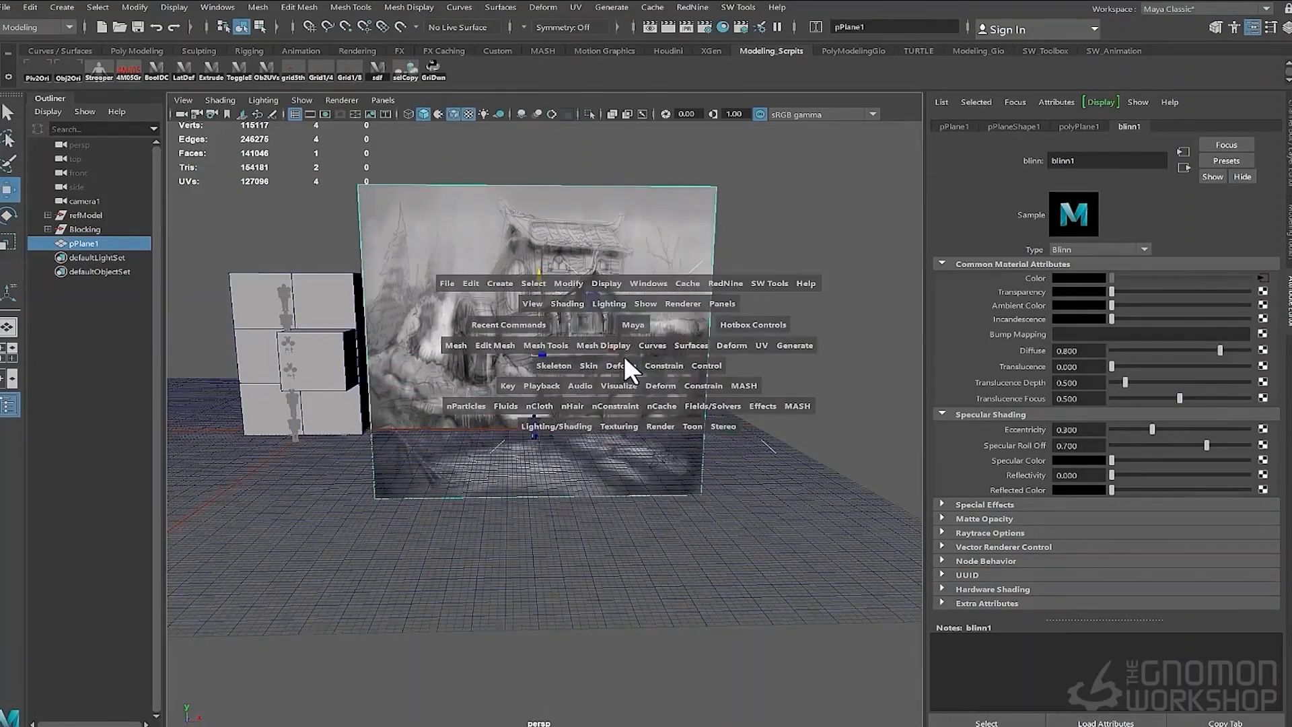
drag(624, 355, 622, 397)
alt+right_drag(409, 376, 383, 377)
alt+middle_drag(384, 377, 306, 383)
key(d)
key(x)
drag(569, 311, 555, 406)
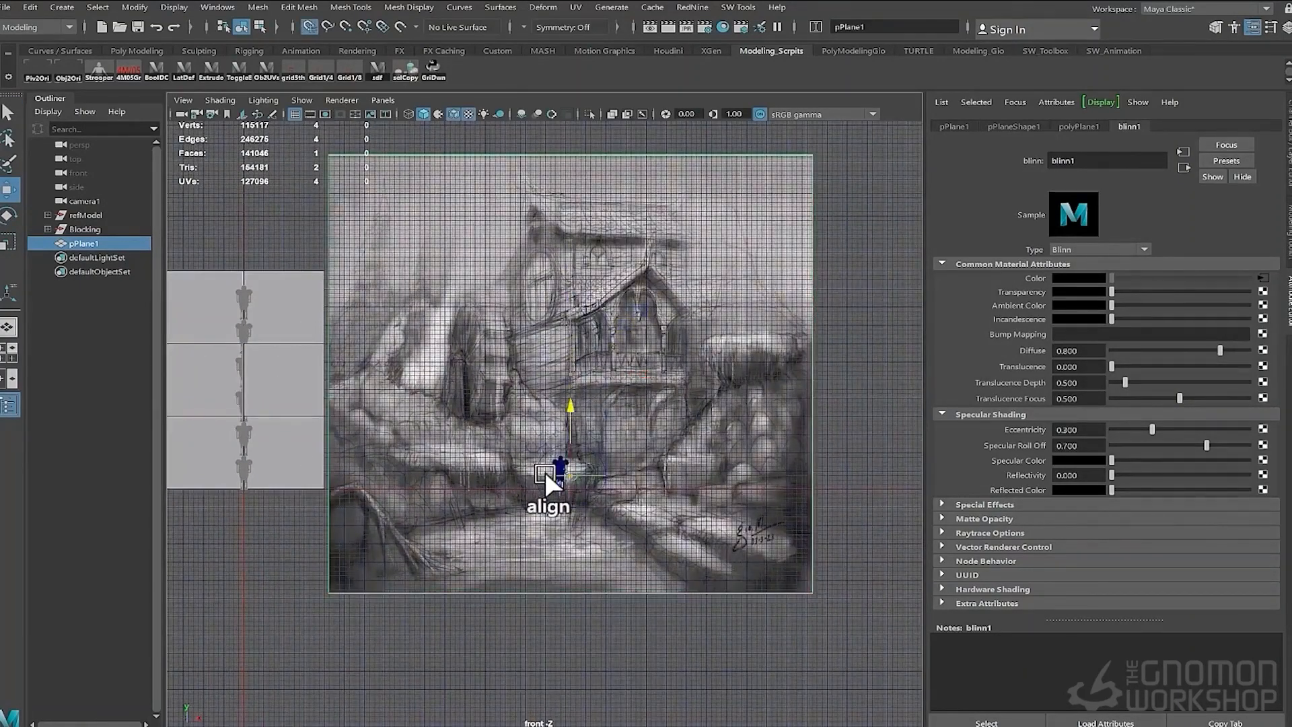
drag(570, 538, 572, 517)
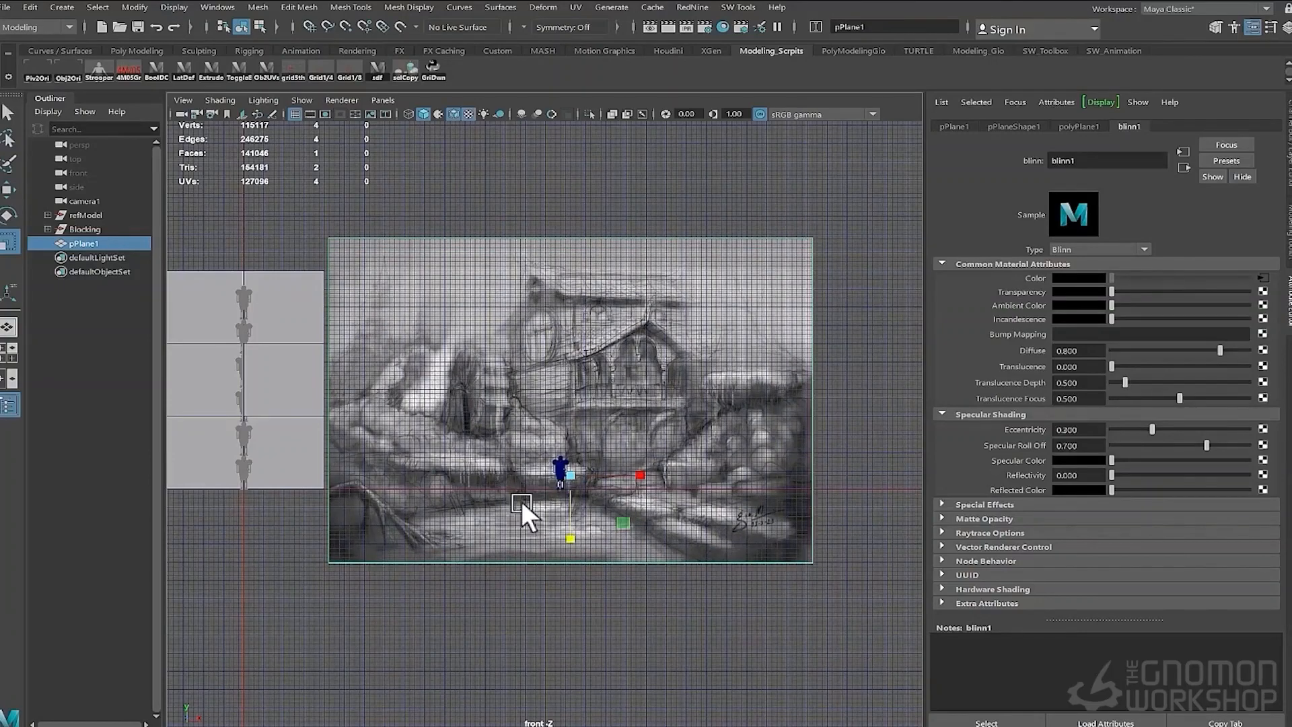
- Scale the sketch plane against the cube stack, then move it off to the right of the character
alt+middle_drag(443, 478, 512, 462)
drag(709, 454, 527, 452)
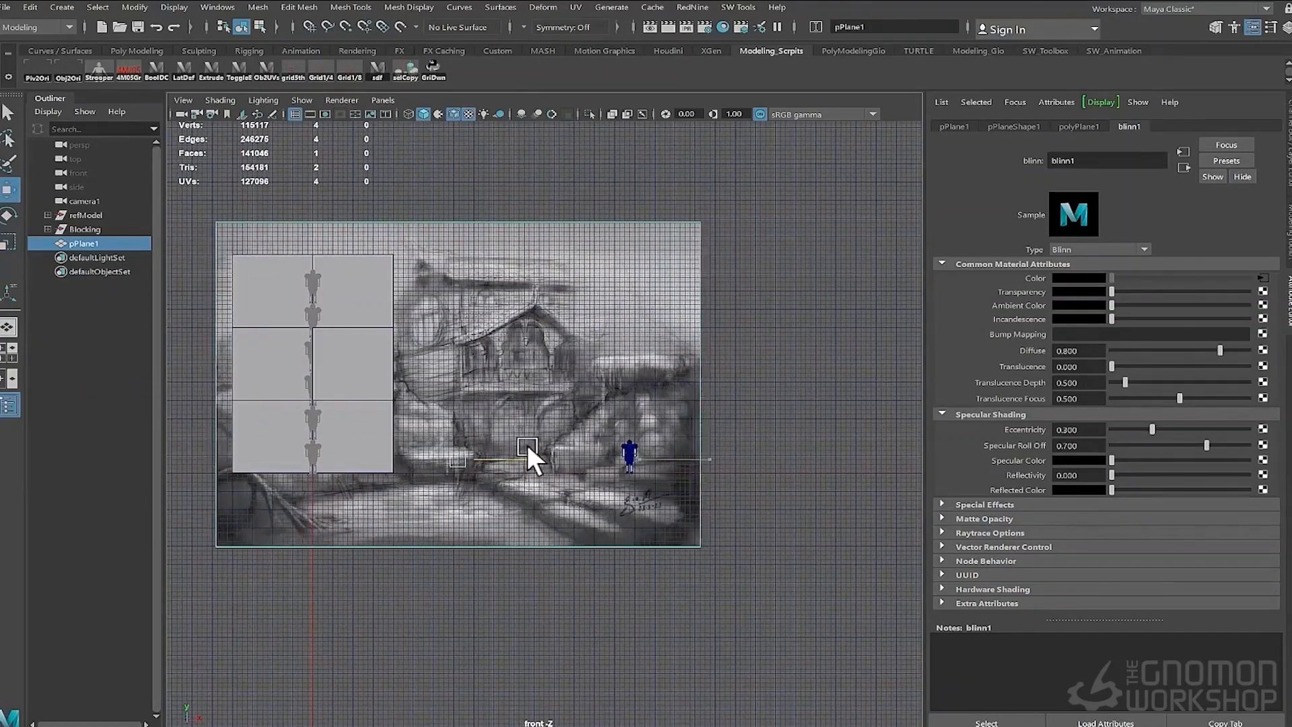
alt+right_drag(395, 427, 496, 435)
alt+middle_drag(484, 181, 504, 309)
alt+right_drag(503, 309, 429, 317)
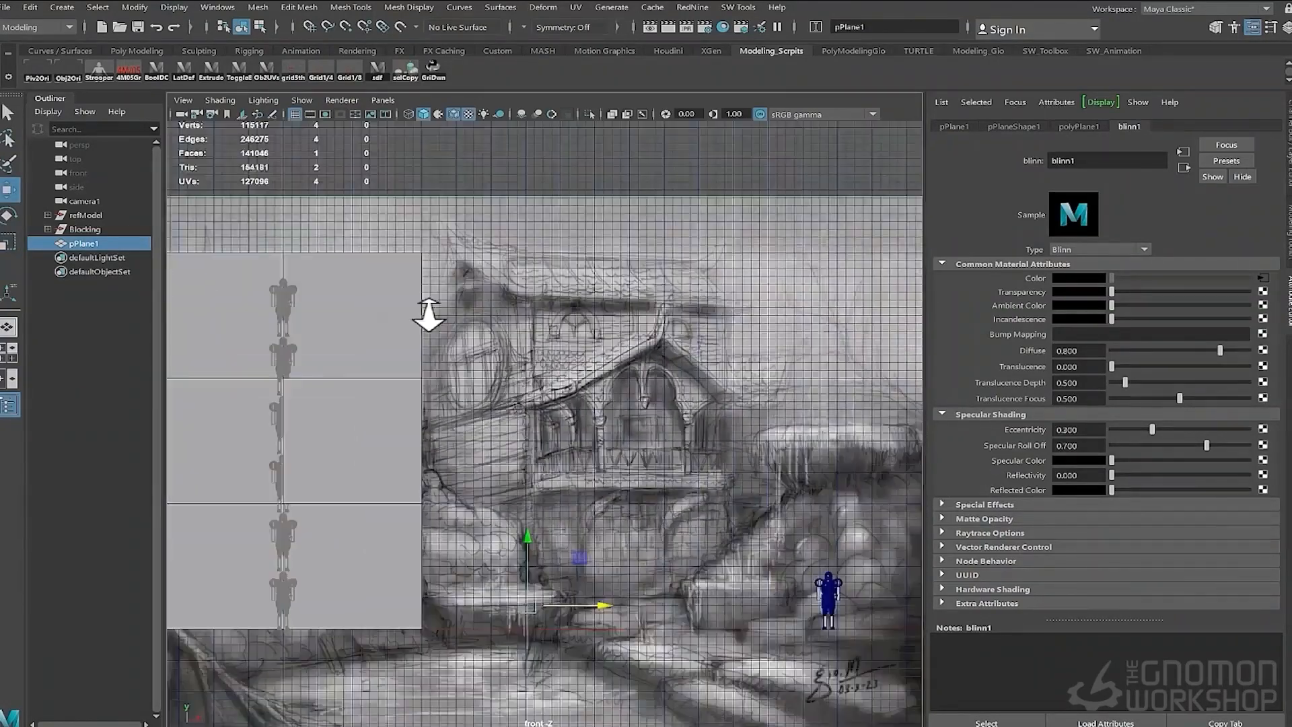
click(387, 444)
key(ctrl+z)
alt+middle_drag(694, 484, 677, 444)
alt+right_drag(677, 444, 580, 448)
drag(520, 564, 519, 583)
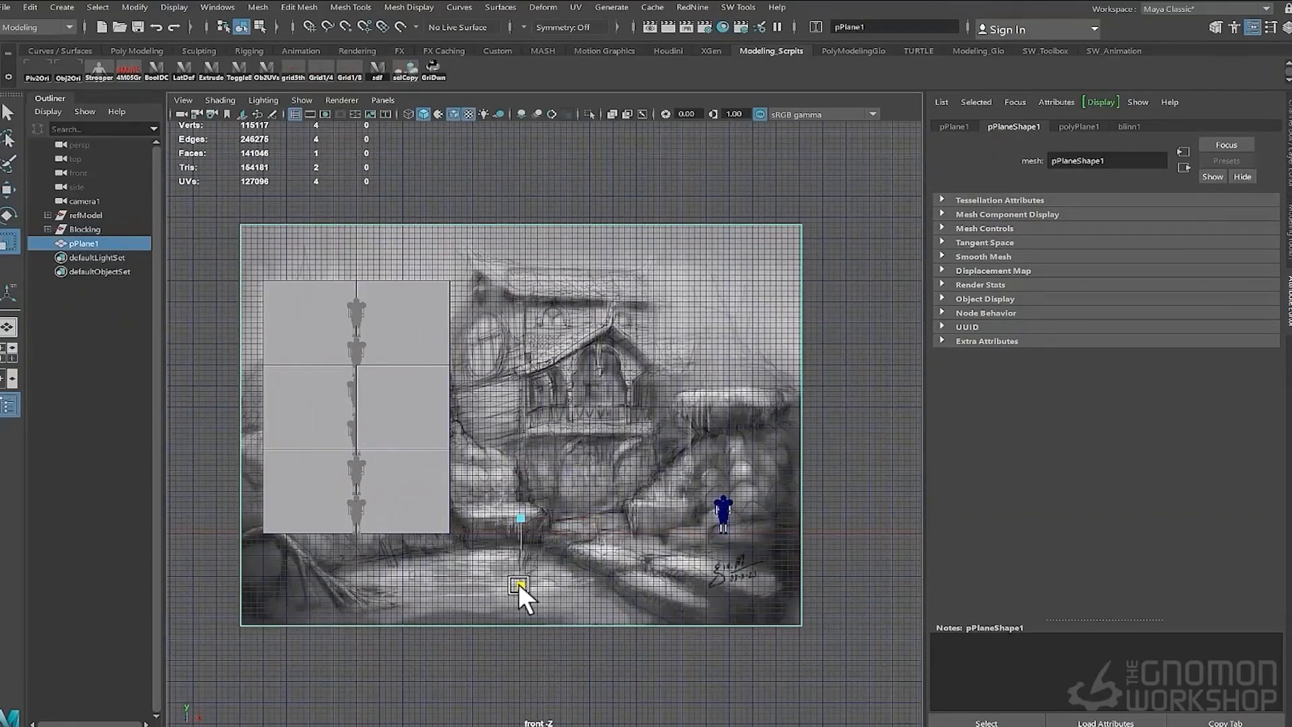
drag(589, 518, 606, 519)
alt+right_drag(607, 519, 608, 454)
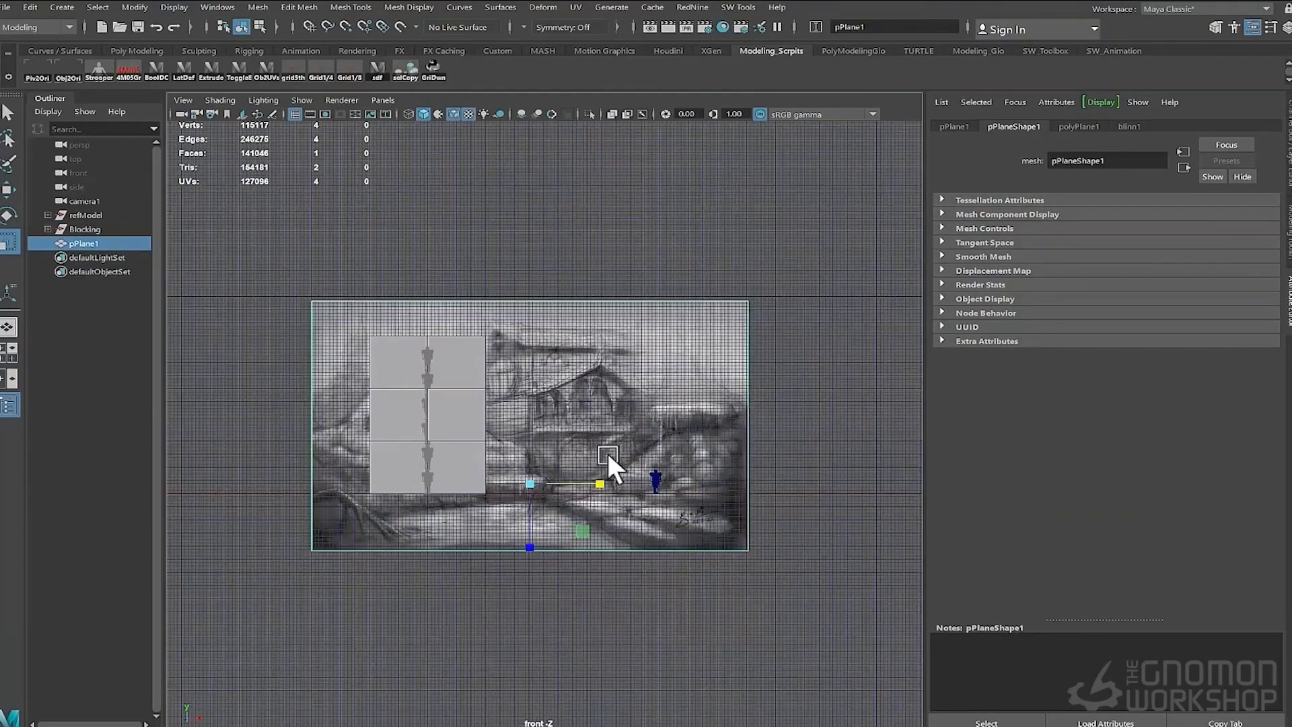
mouse_move(488, 350)
alt+right_down()
mouse_move(535, 360)
mouse_move(490, 350)
alt+right_up()
key(w)
drag(599, 485, 1014, 459)
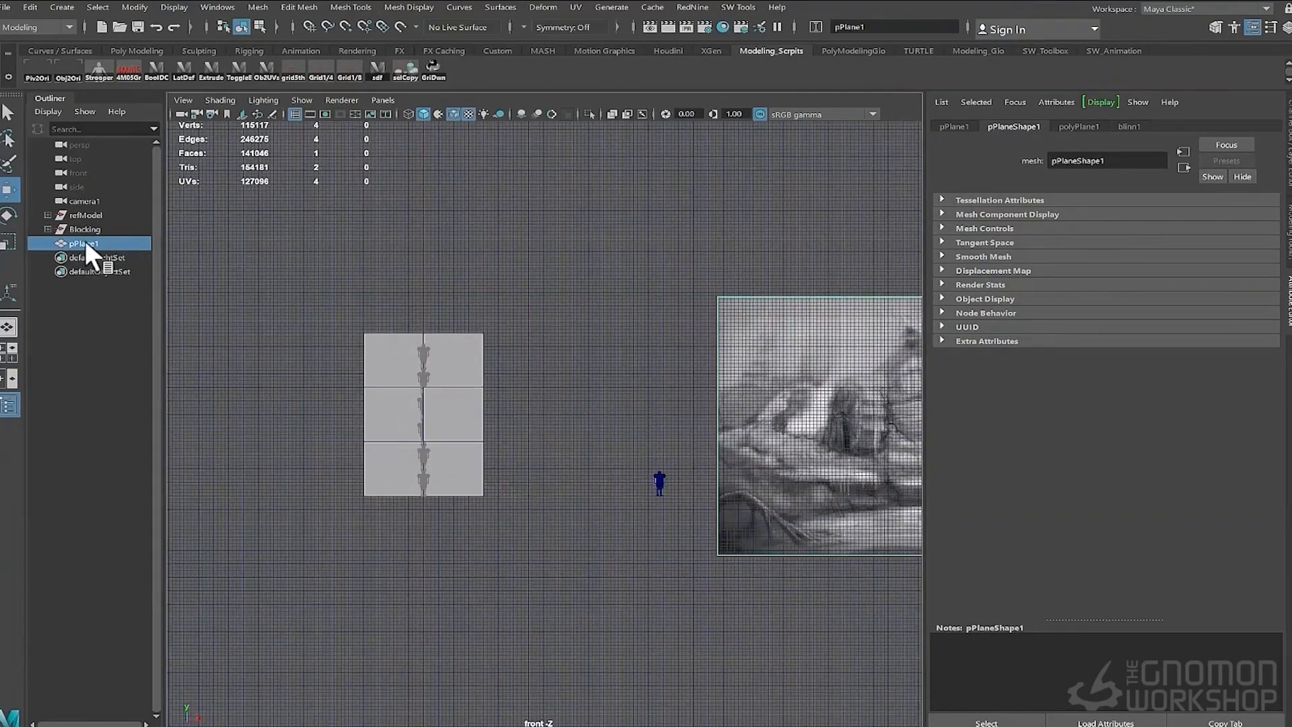
- Rename the plane Ref1, group it and name the group refs
double_click(84, 243)
text(Ref1)
key(Return)
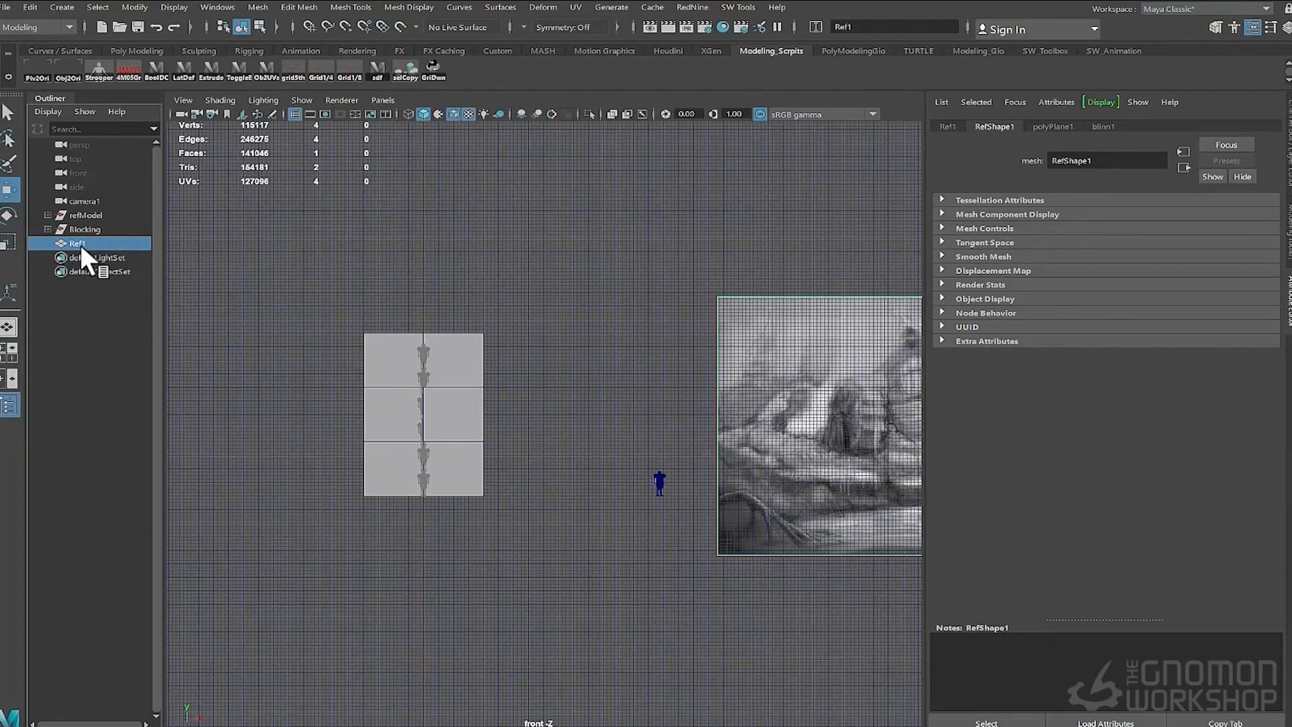
key(ctrl+g)
double_click(81, 241)
text(refs)
key(Return)
- Hide the refs group
alt+right_drag(522, 391, 551, 381)
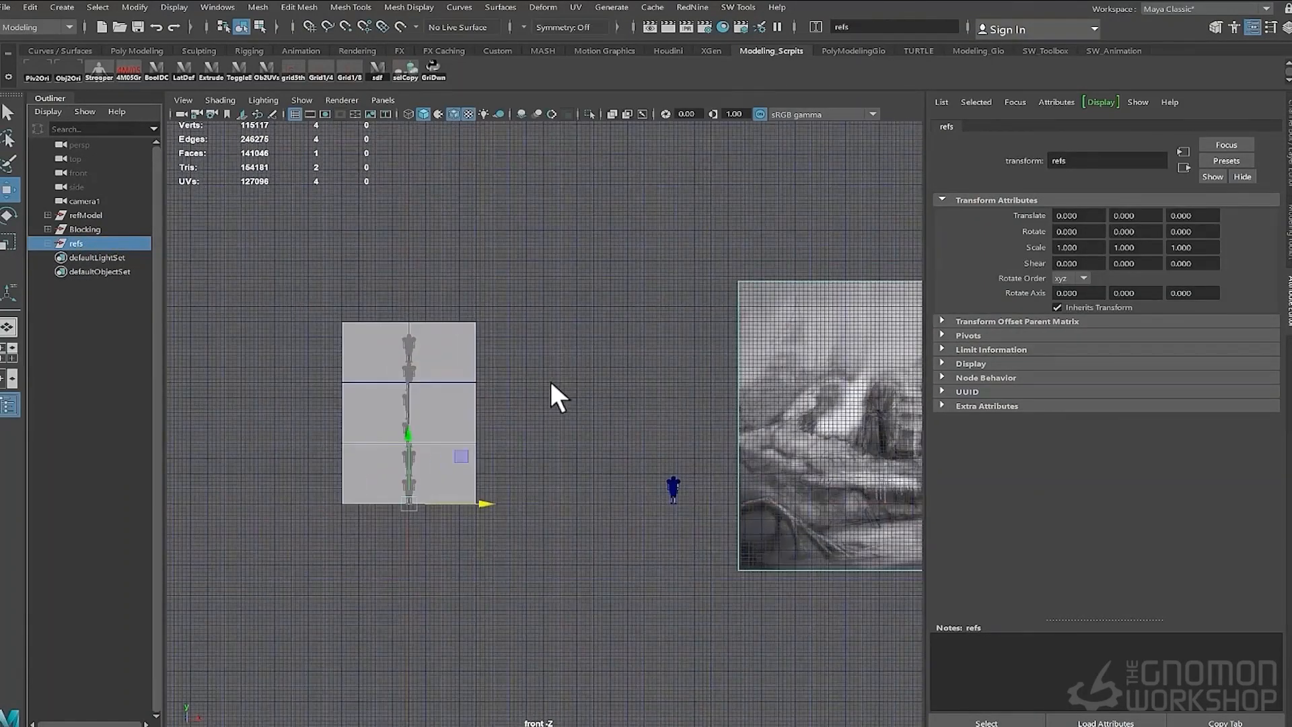
alt+middle_drag(550, 381, 409, 359)
key(space)
drag(430, 337, 430, 300)
alt+right_drag(504, 421, 605, 398)
alt+drag(606, 399, 664, 377)
scroll(647, 384, down, 5)
scroll(290, 410, up, 3)
click(406, 390)
scroll(421, 380, up, 4)
scroll(606, 390, down, 4)
click(665, 374)
key(Up)
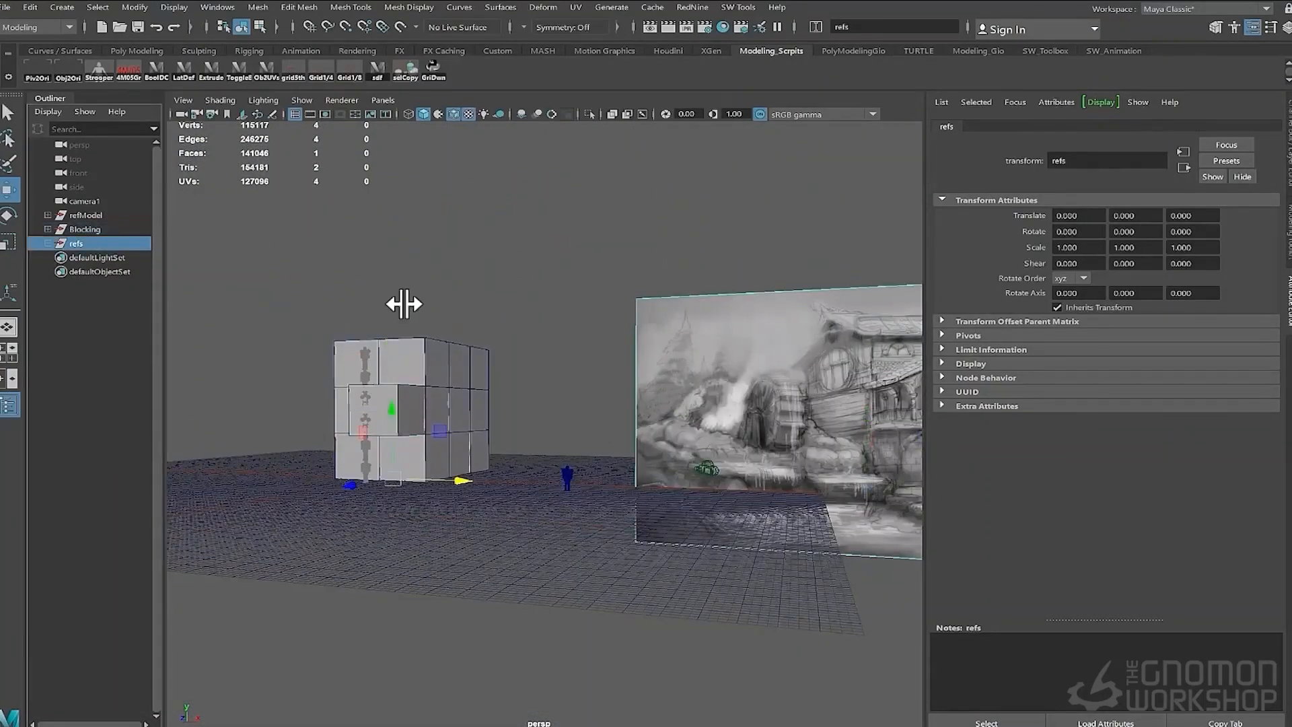
key(ctrl+h)
- Move the duplicated cube against the stack's side and snap one of its faces to the grid in side view
scroll(365, 393, up, 5)
alt+drag(365, 393, 460, 385)
right_drag(461, 385, 460, 445)
click(452, 388)
mouse_move(485, 381)
alt+mouse_down()
mouse_move(517, 387)
mouse_move(474, 385)
alt+mouse_up()
key(x)
mouse_move(388, 382)
mouse_down()
mouse_move(506, 370)
mouse_move(404, 381)
mouse_up()
key(space)
scroll(478, 382, down, 3)
alt+middle_drag(477, 382, 515, 491)
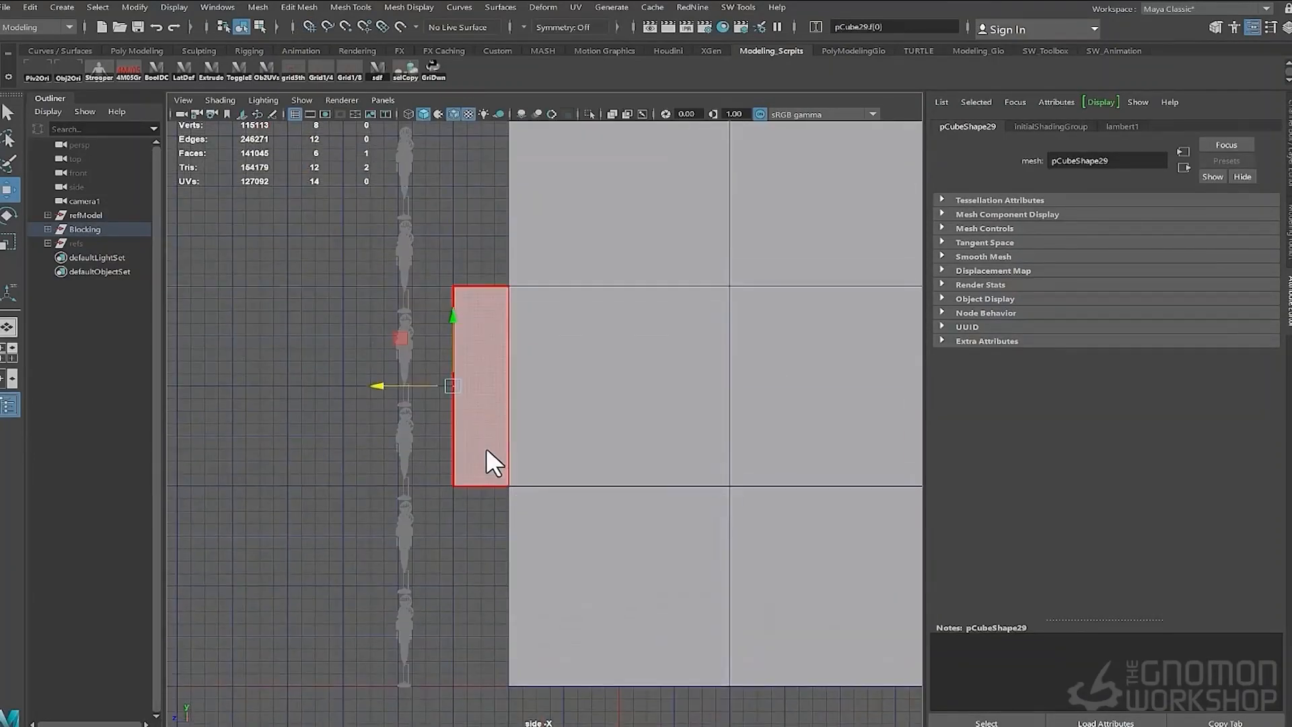
scroll(526, 451, down, 3)
alt+middle_drag(655, 373, 620, 366)
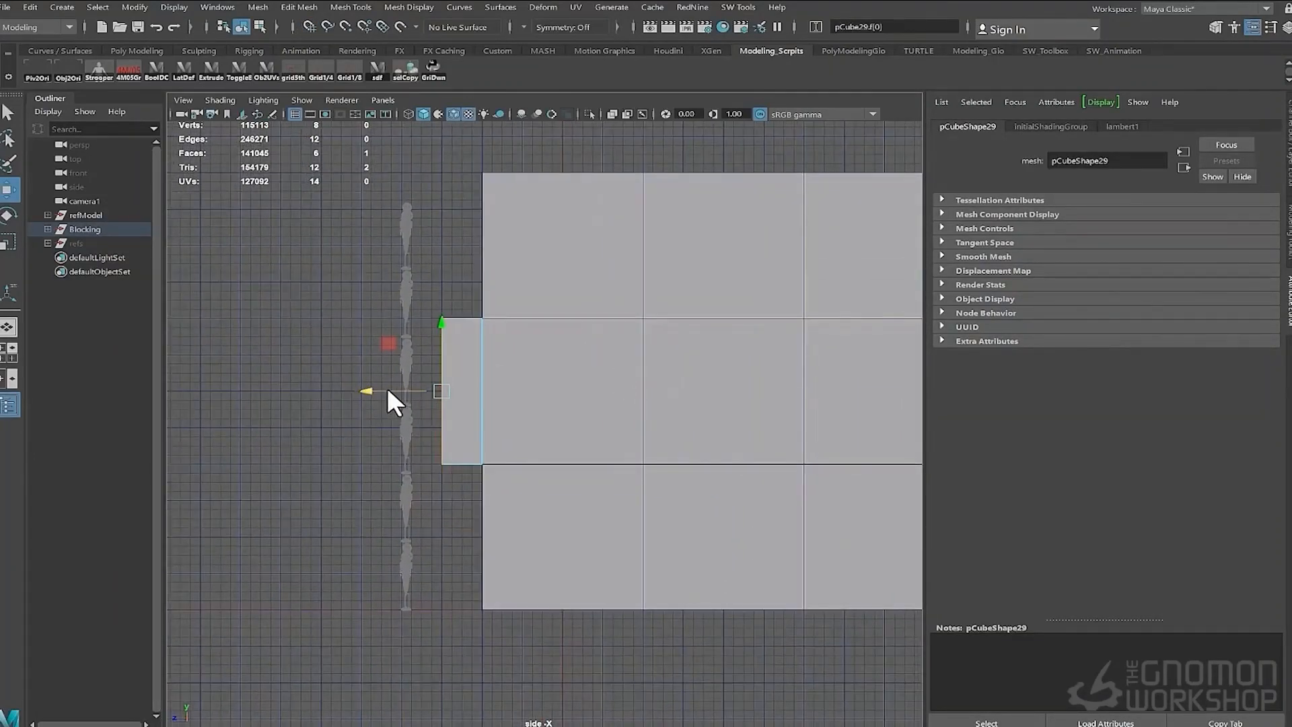
key(x)
drag(386, 387, 399, 383)
key(space)
right_drag(509, 355, 544, 357)
alt+drag(544, 358, 503, 288)
key(ctrl+d)
key(x)
mouse_move(528, 356)
alt+mouse_down()
mouse_move(632, 344)
mouse_move(540, 368)
alt+mouse_up()
key(ctrl+z)
key(ctrl+z)
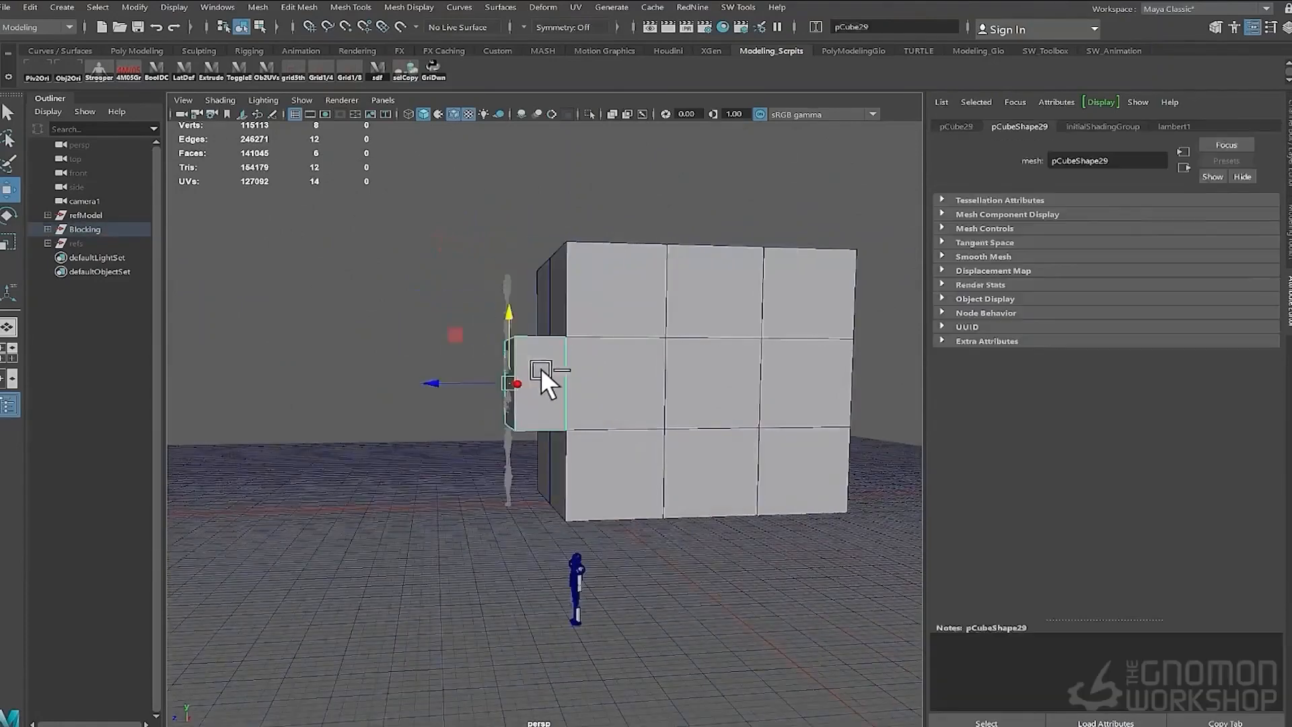
- Select the side cube's front vertices in side view and move them
key(space)
drag(254, 260, 427, 513)
key(space)
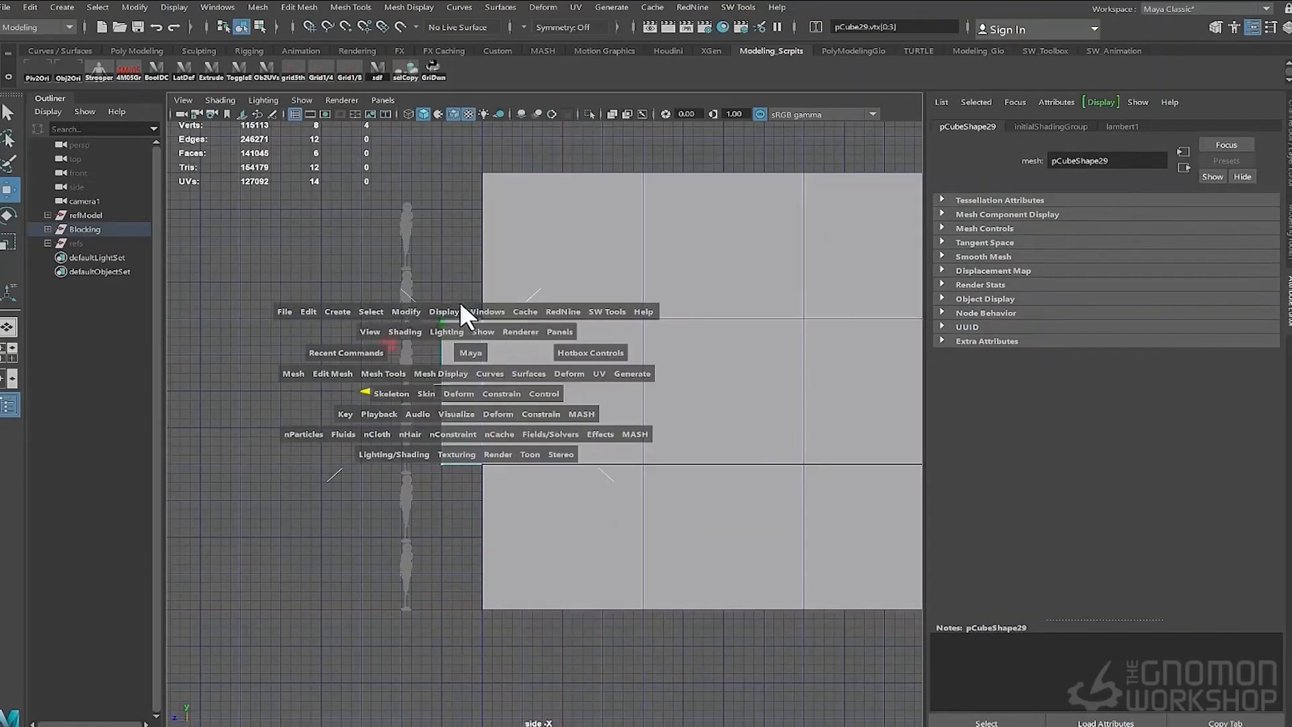
right_drag(485, 377, 602, 346)
alt+drag(595, 333, 623, 337)
- Duplicate cubes several times, placing the copies around the stack
key(ctrl+d)
drag(374, 378, 369, 378)
alt+drag(471, 428, 512, 431)
shift+click(476, 389)
key(ctrl+d)
drag(478, 360, 478, 276)
alt+drag(572, 397, 531, 520)
click(470, 514)
key(ctrl+d)
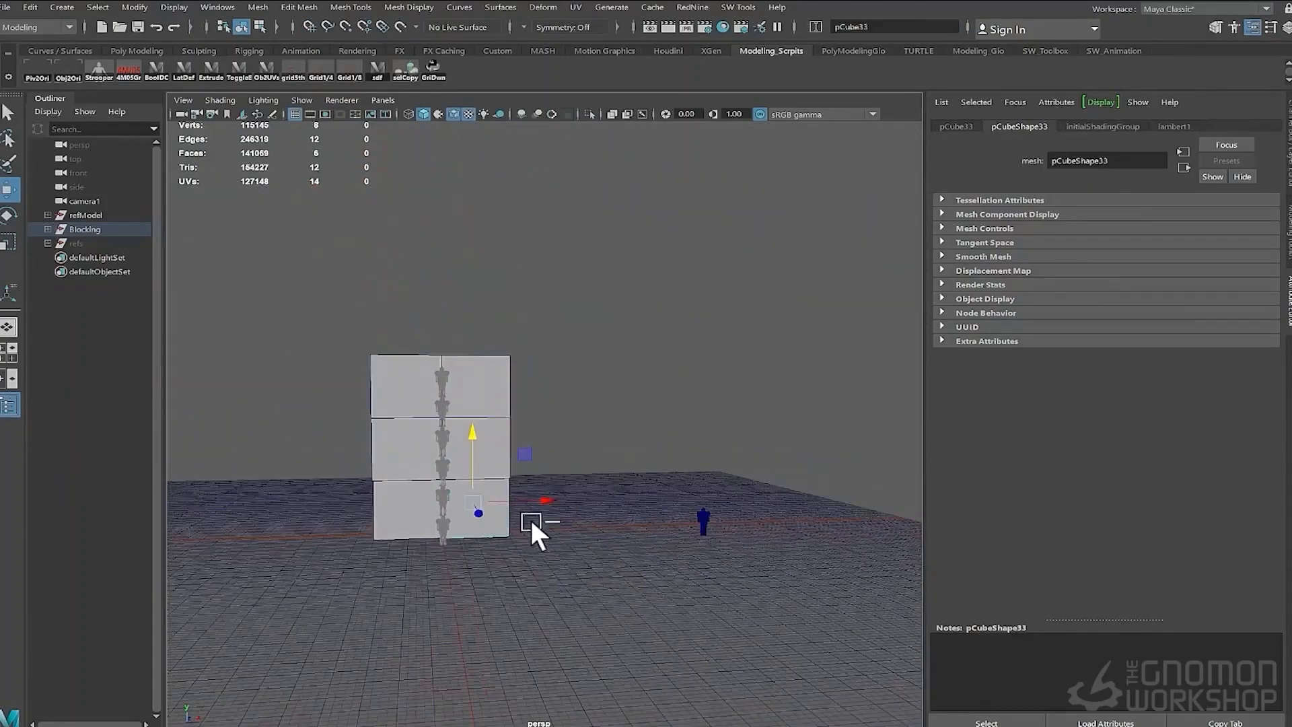
- Move the newest cube up onto the top of the stack
mouse_move(461, 387)
alt+mouse_down()
mouse_move(519, 408)
mouse_move(466, 398)
alt+mouse_up()
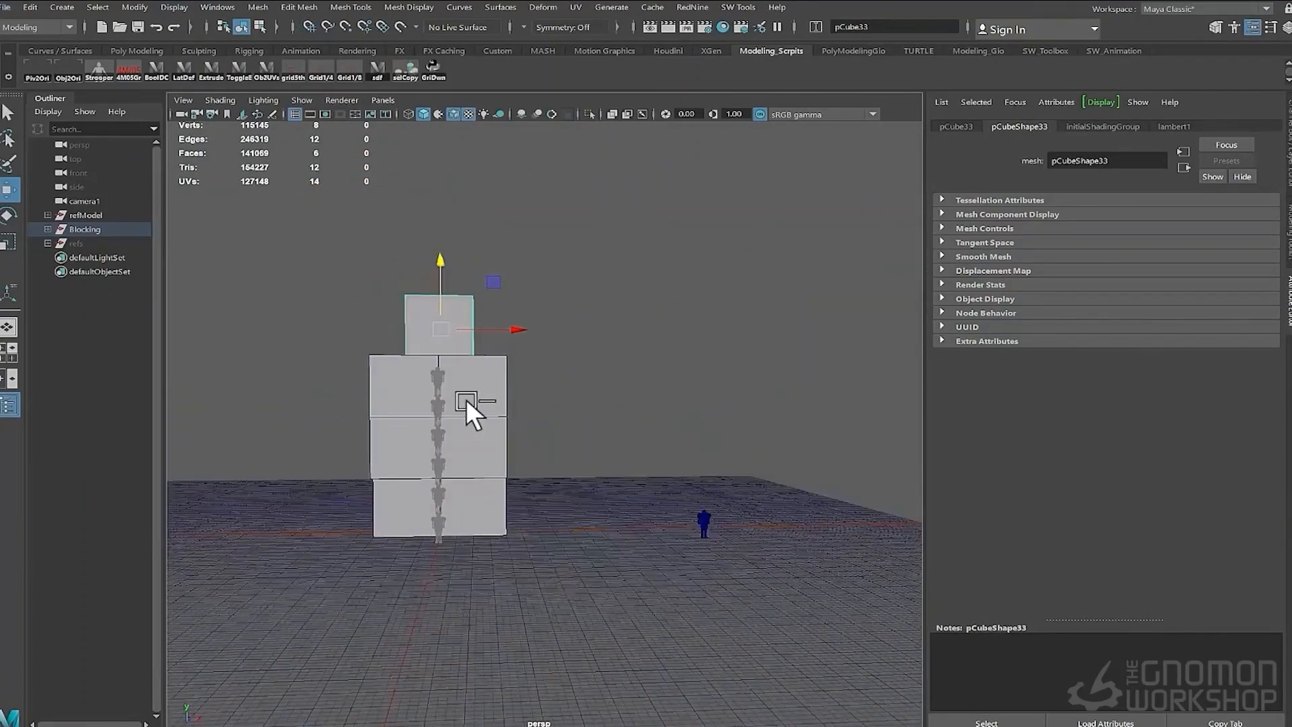
alt+middle_drag(466, 399, 470, 433)
drag(448, 362, 480, 363)
mouse_move(528, 387)
alt+mouse_down()
mouse_move(470, 427)
mouse_move(535, 383)
alt+mouse_up()
right_drag(583, 325, 512, 325)
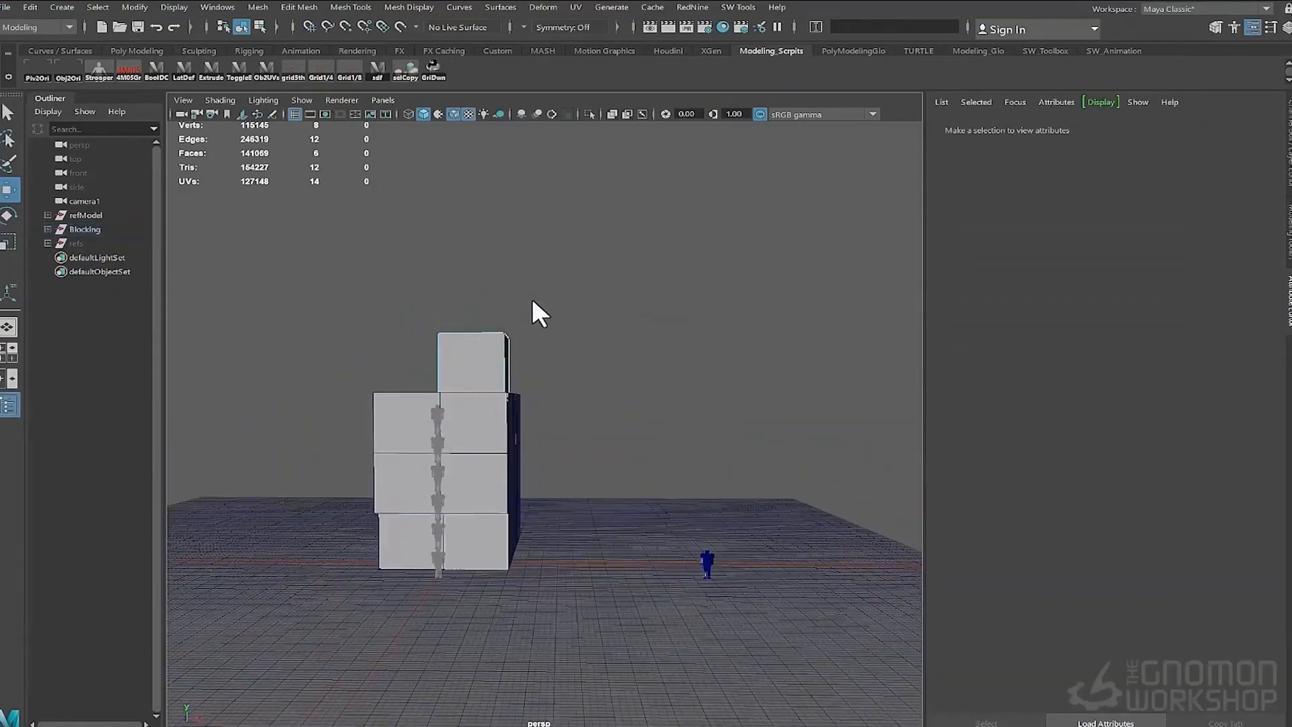
- In front view, slide the top cube's upper vertices to slope it into a roof wedge
key(space)
drag(529, 311, 528, 353)
alt+middle_drag(355, 245, 475, 346)
alt+right_drag(475, 346, 511, 336)
drag(431, 269, 380, 316)
drag(395, 243, 374, 388)
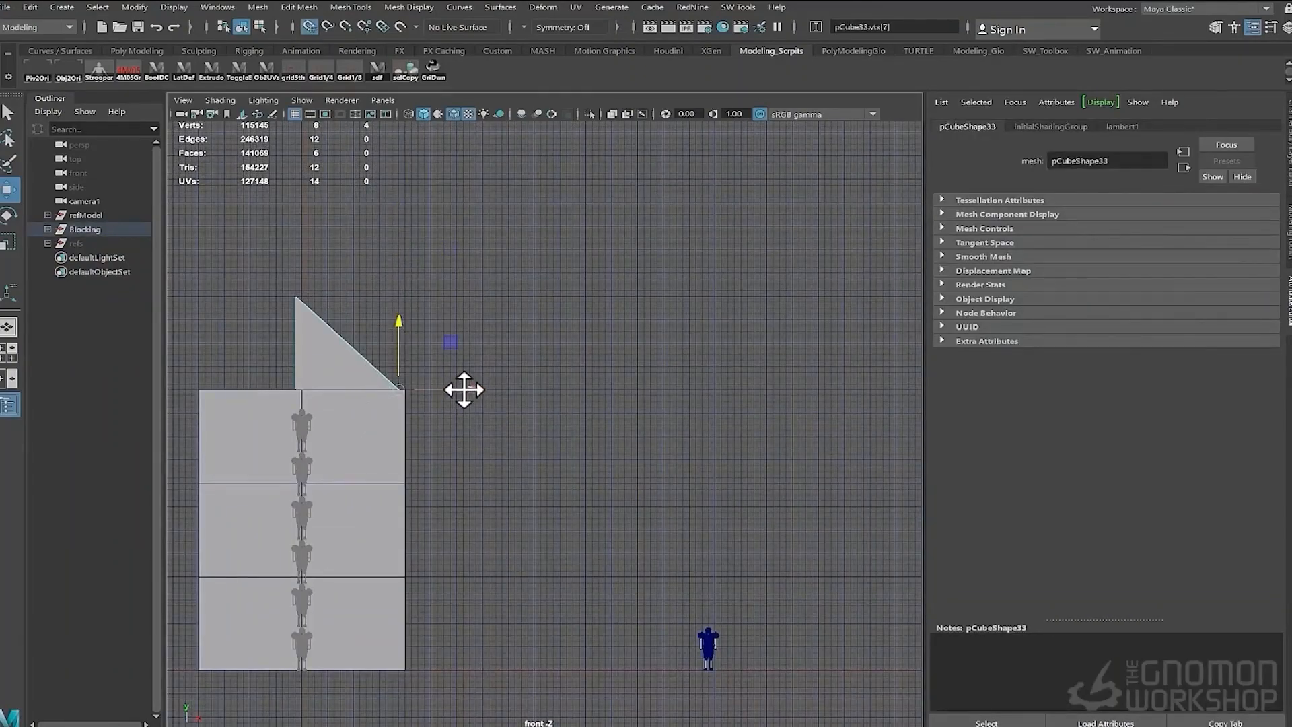
drag(465, 390, 448, 386)
alt+right_drag(506, 388, 471, 418)
drag(470, 367, 407, 361)
alt+right_drag(406, 361, 316, 380)
alt+middle_drag(316, 381, 471, 377)
drag(492, 452, 397, 250)
mouse_move(505, 335)
mouse_down()
mouse_move(540, 334)
mouse_move(449, 333)
mouse_move(499, 322)
mouse_up()
- Duplicate the roof wedge and snap its vertices into place in side view
key(space)
alt+drag(451, 392, 419, 374)
key(space)
drag(419, 375, 501, 371)
alt+middle_drag(511, 403, 479, 486)
drag(513, 193, 437, 346)
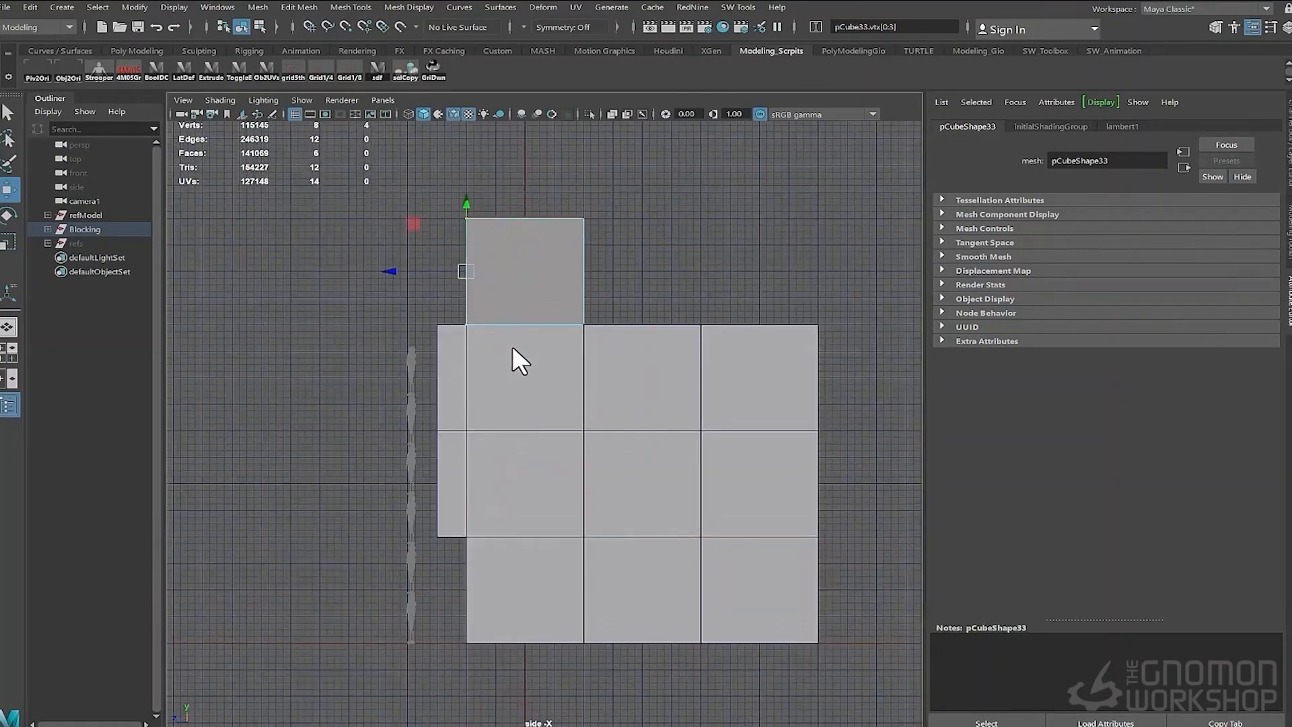
key(ctrl+d)
drag(449, 272, 409, 270)
key(F9)
drag(392, 344, 297, 211)
drag(276, 271, 434, 272)
key(F8)
click(518, 287)
mouse_move(516, 276)
shift+mouse_down()
mouse_move(649, 264)
mouse_move(638, 267)
shift+mouse_up()
- Duplicate with transform to add more roof wedge copies along the stack's depth
key(shift+d)
key(space)
drag(547, 308, 572, 343)
click(501, 360)
alt+right_drag(558, 370, 447, 350)
drag(439, 330, 477, 367)
alt+drag(491, 367, 560, 377)
key(space)
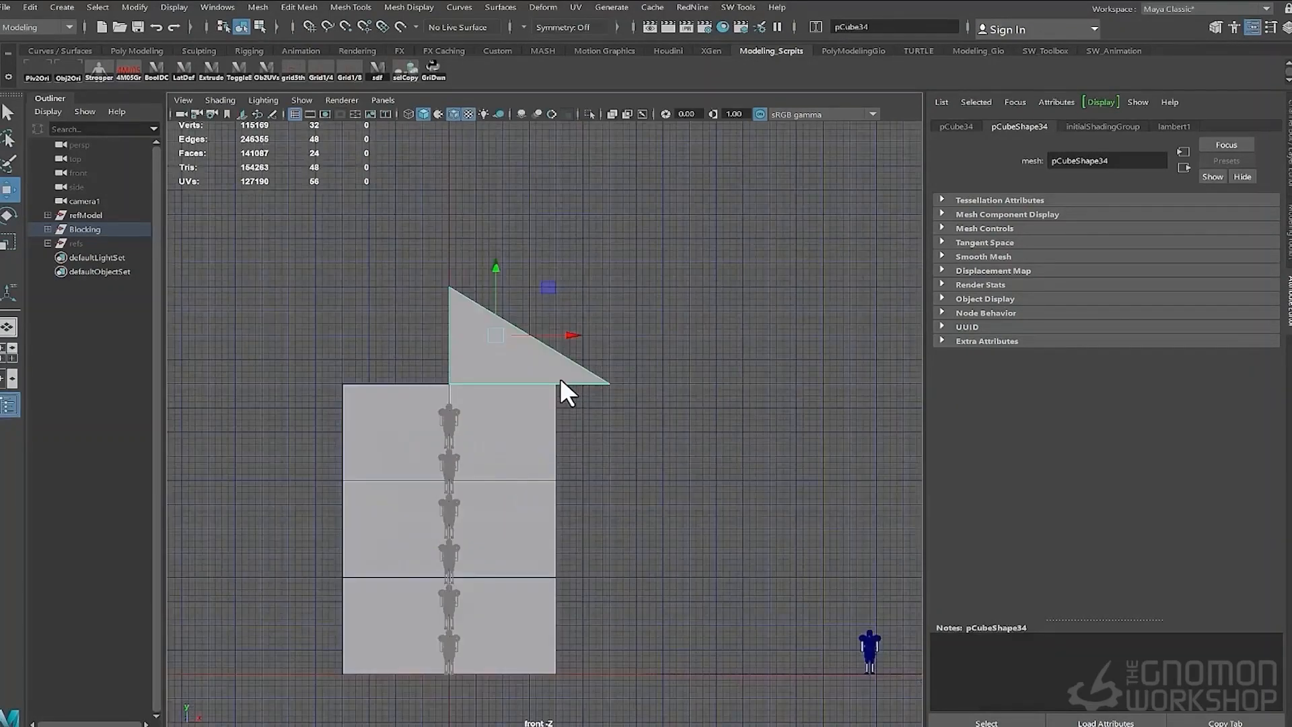
- Duplicate the roof wedges and scale them negatively in X to mirror the other roof half
key(ctrl+d)
key(r)
drag(519, 336, 393, 329)
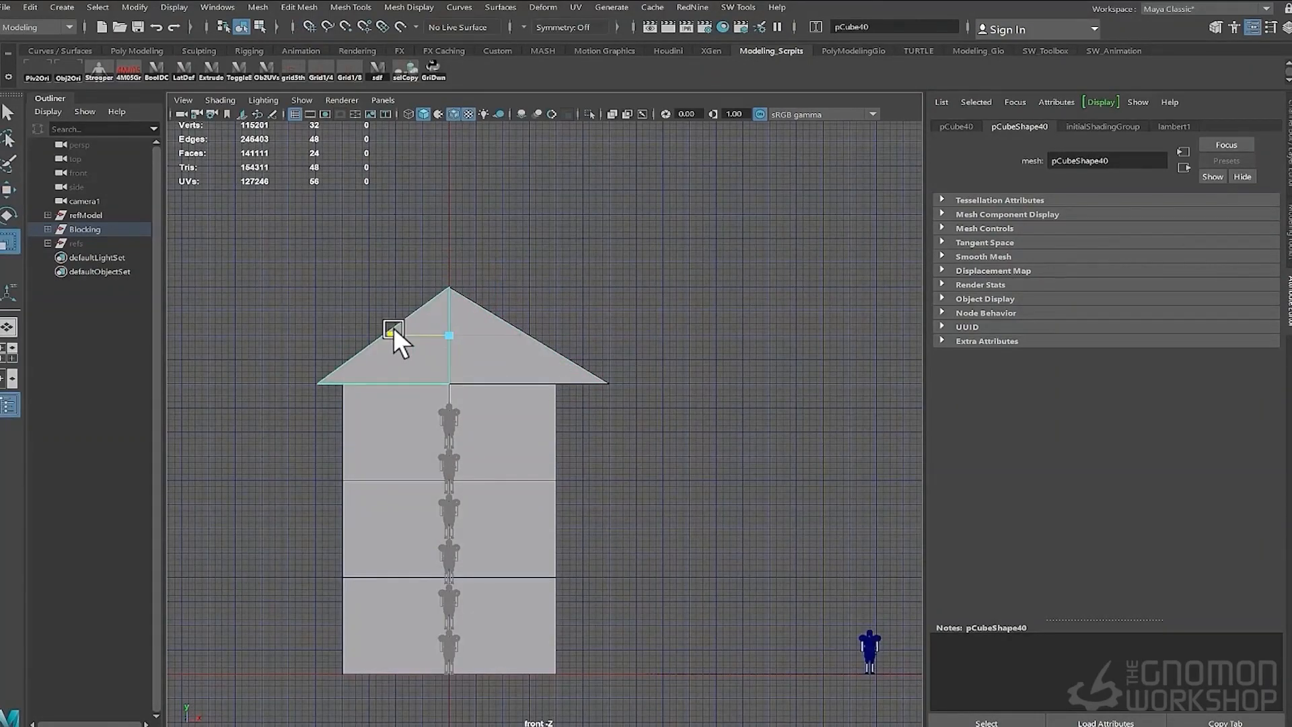
- Set the mirrored wedges' Scale X to 4
click(1252, 29)
click(1245, 207)
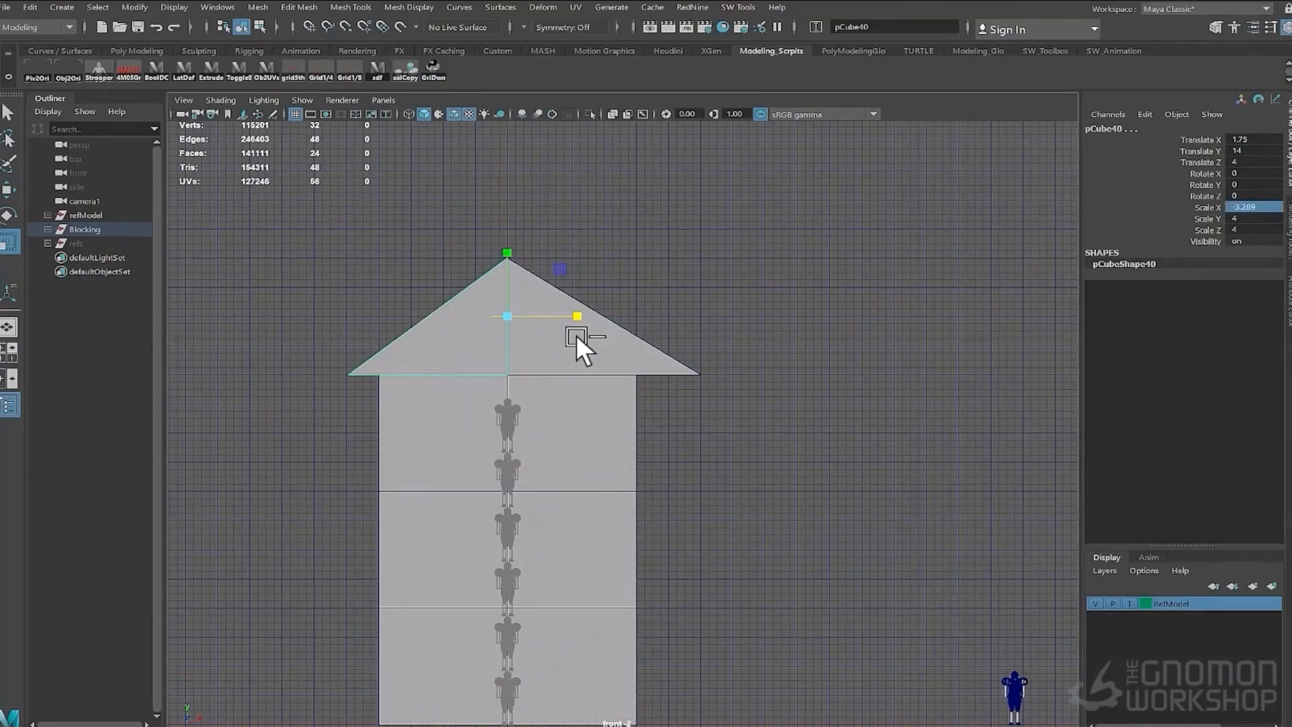
text(4)
key(Return)
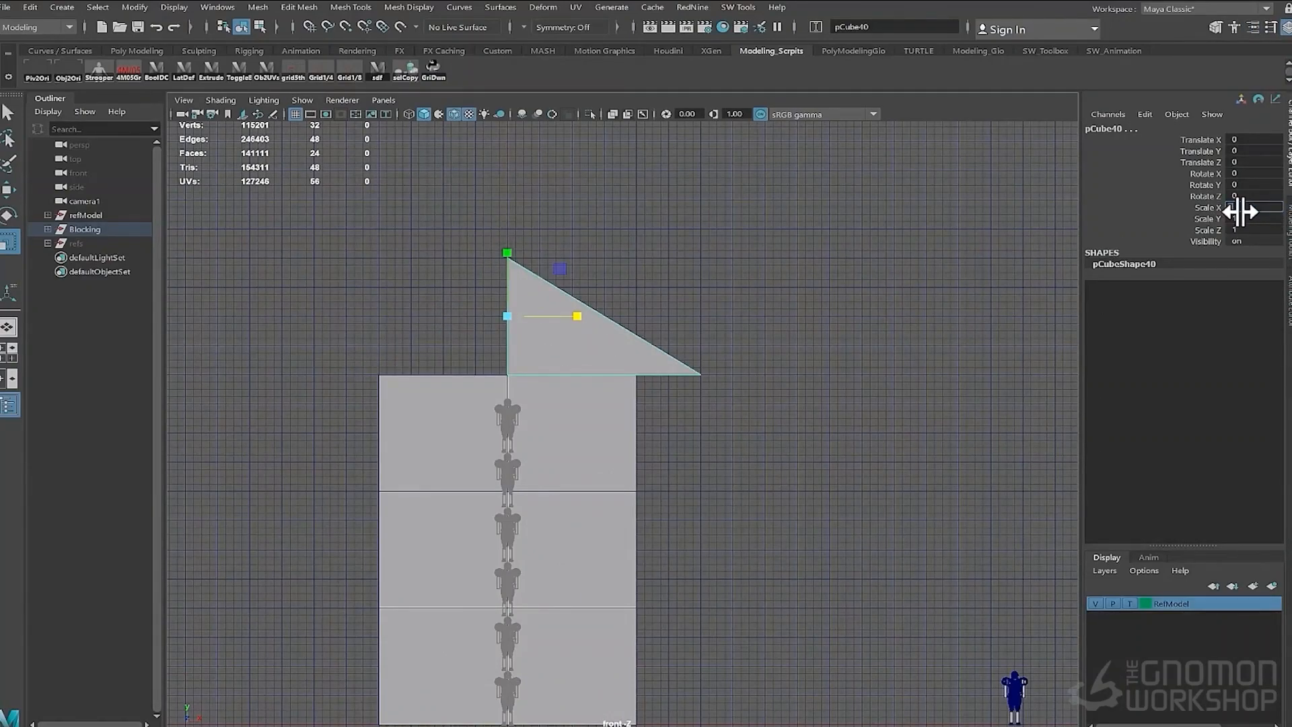
- Mirror the wedge copy by setting its Scale X to -1 and move its vertices to fit the roof
text(-1)
key(Return)
key(space)
drag(508, 347, 508, 330)
alt+drag(508, 343, 599, 369)
right_drag(611, 354, 675, 333)
alt+drag(675, 336, 579, 382)
shift+click(659, 387)
alt+drag(659, 377, 583, 304)
right_drag(591, 244, 540, 233)
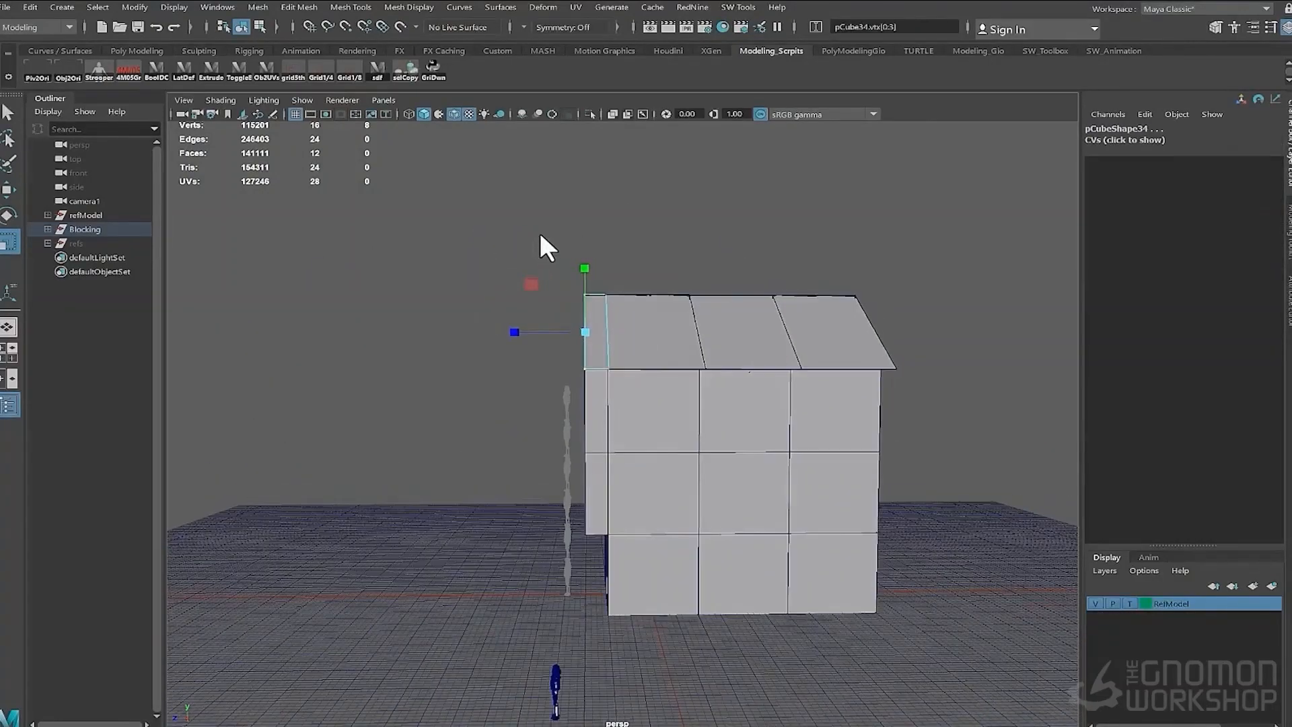
- Snap the front roof wedge's vertices flush with the stack's front face in side view
key(space)
drag(540, 232, 592, 245)
drag(463, 150, 498, 292)
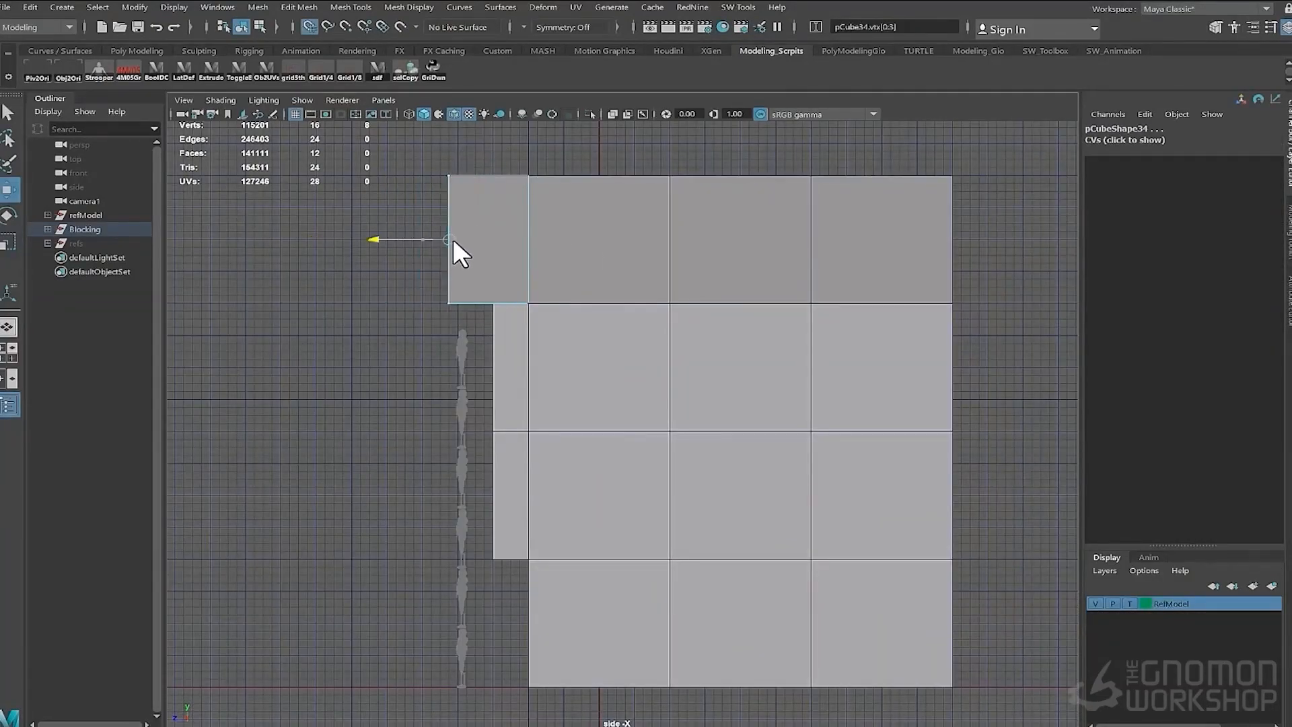
right_drag(486, 228, 434, 209)
drag(434, 158, 487, 269)
right_drag(487, 271, 521, 236)
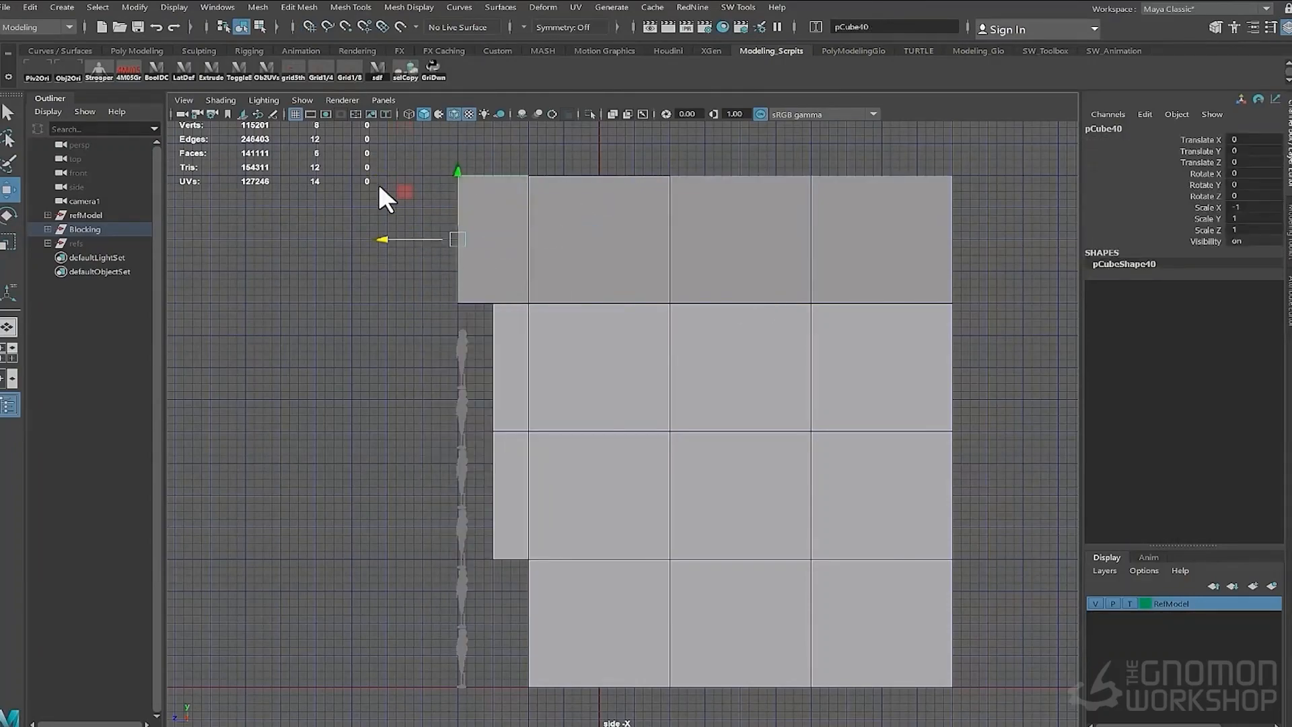
- Move a roof wedge copy so the roof overhangs past the stack's back end
click(378, 181)
drag(377, 185, 466, 272)
middle_drag(920, 235, 954, 239)
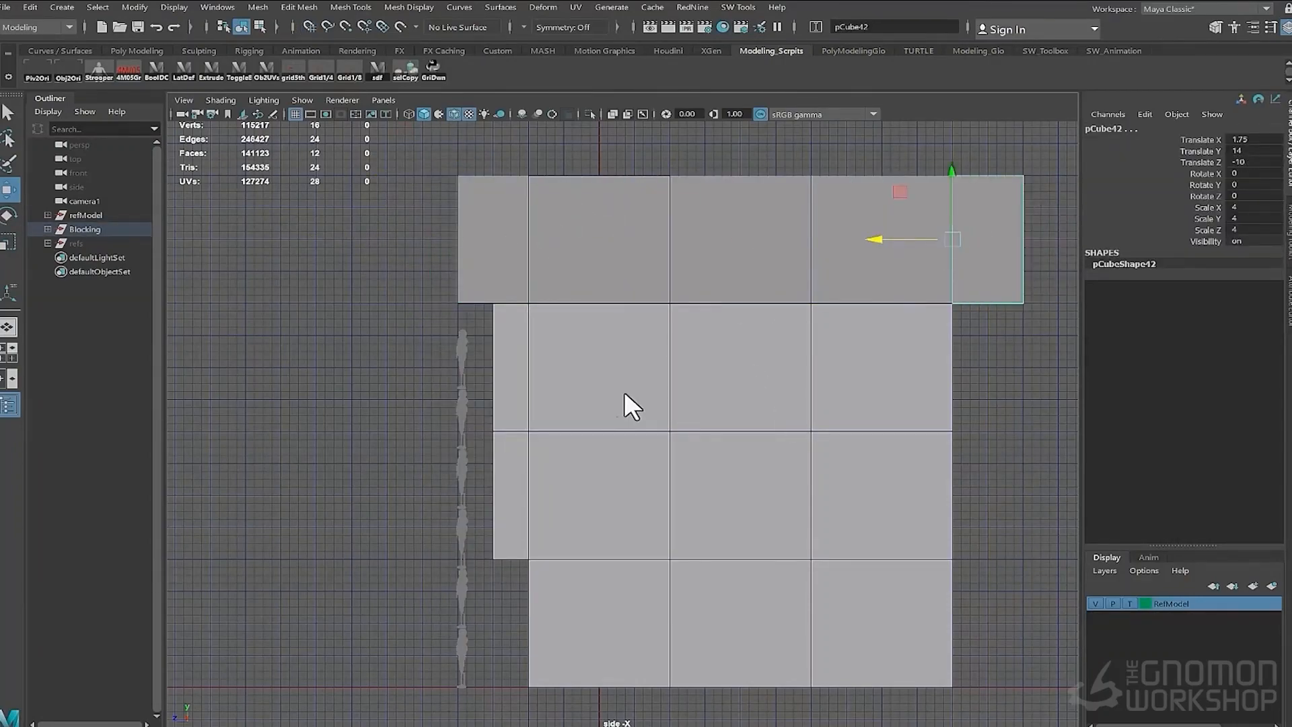
key(space)
drag(624, 390, 627, 347)
alt+drag(643, 455, 604, 463)
alt+right_drag(604, 463, 745, 468)
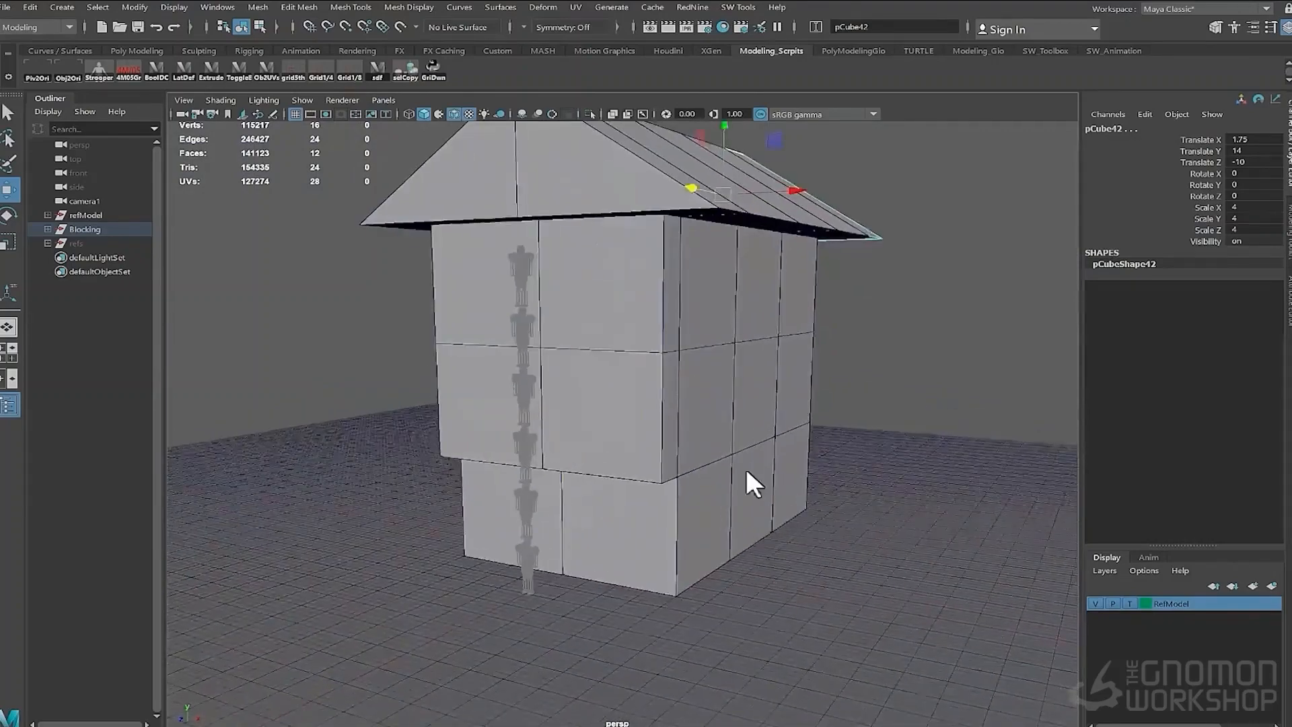
- Duplicate a wall cube and move the copy out beside the stack as a side annex
click(662, 461)
alt+drag(745, 469, 628, 454)
key(ctrl+d)
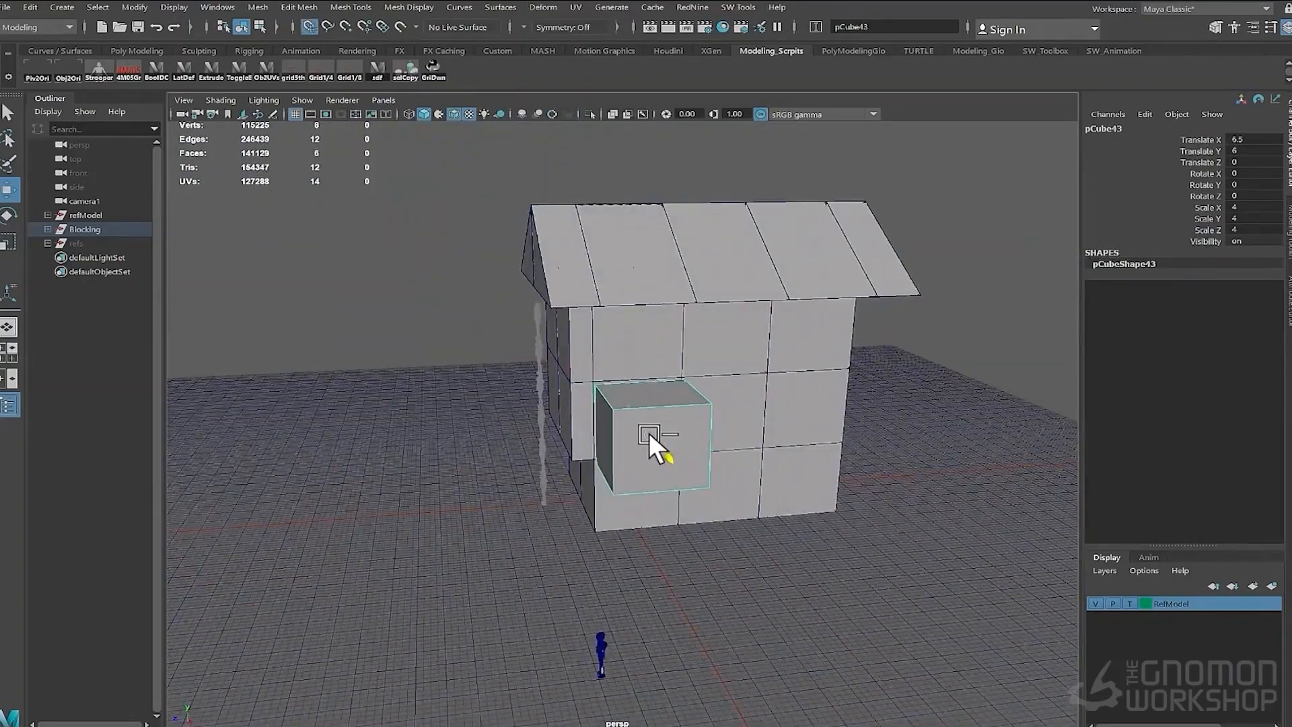
key(ctrl+d)
alt+drag(765, 481, 860, 470)
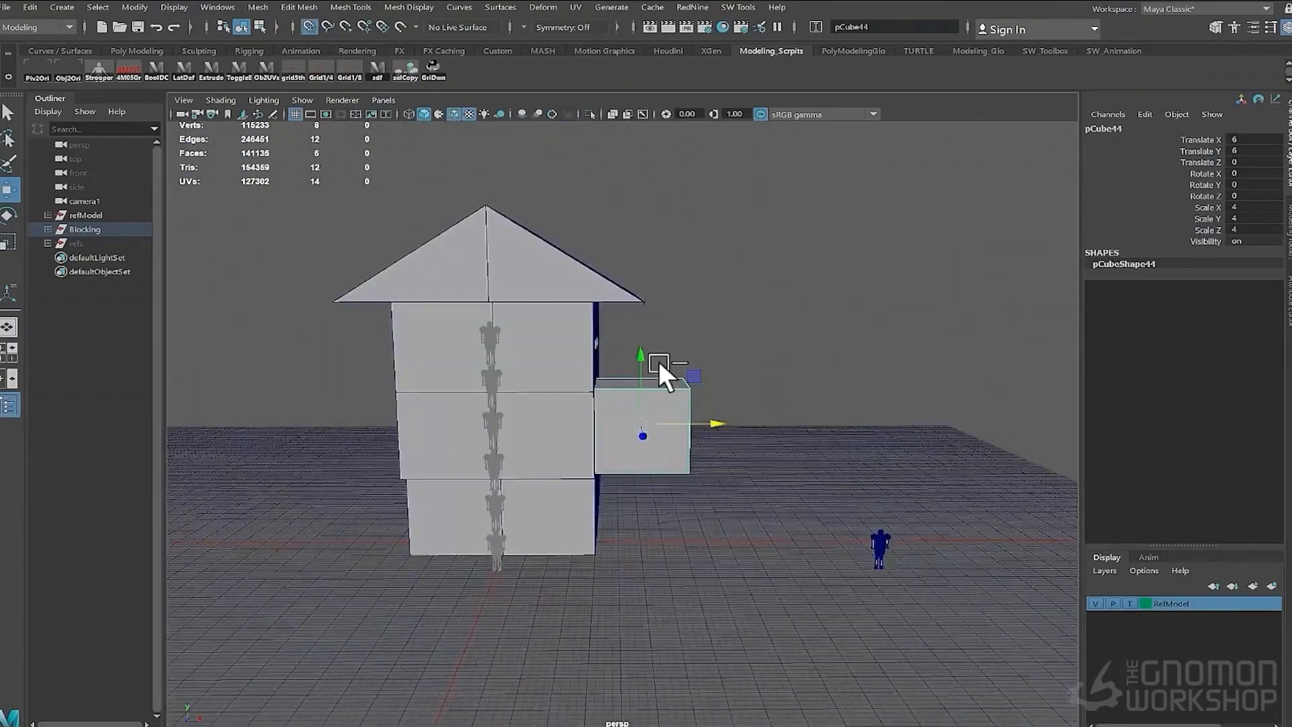
- Reshape a duplicated annex cube into a roof wedge by snapping its vertices in side view
drag(640, 356, 419, 319)
right_drag(419, 319, 376, 319)
drag(653, 336, 521, 282)
middle_drag(522, 286, 580, 355)
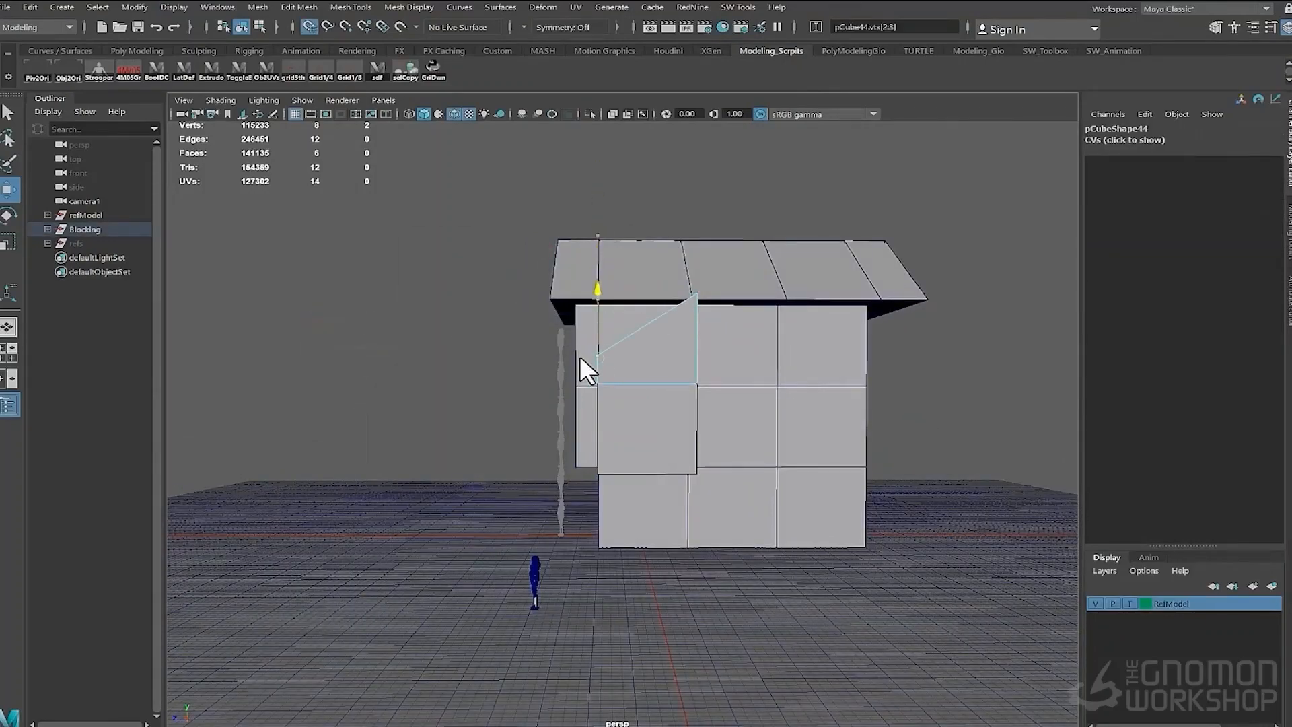
alt+drag(573, 357, 575, 446)
key(space)
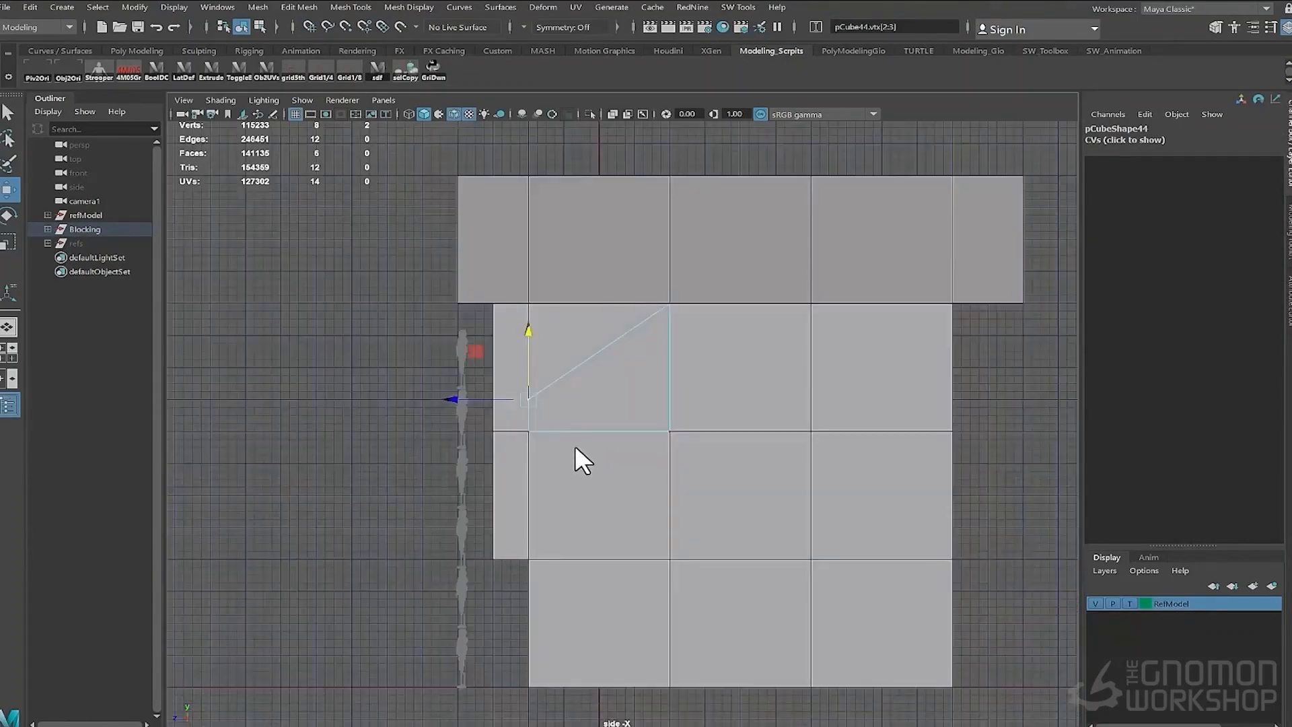
scroll(575, 446, up, 2)
alt+right_drag(502, 431, 350, 350)
drag(636, 276, 700, 461)
scroll(642, 377, up, 3)
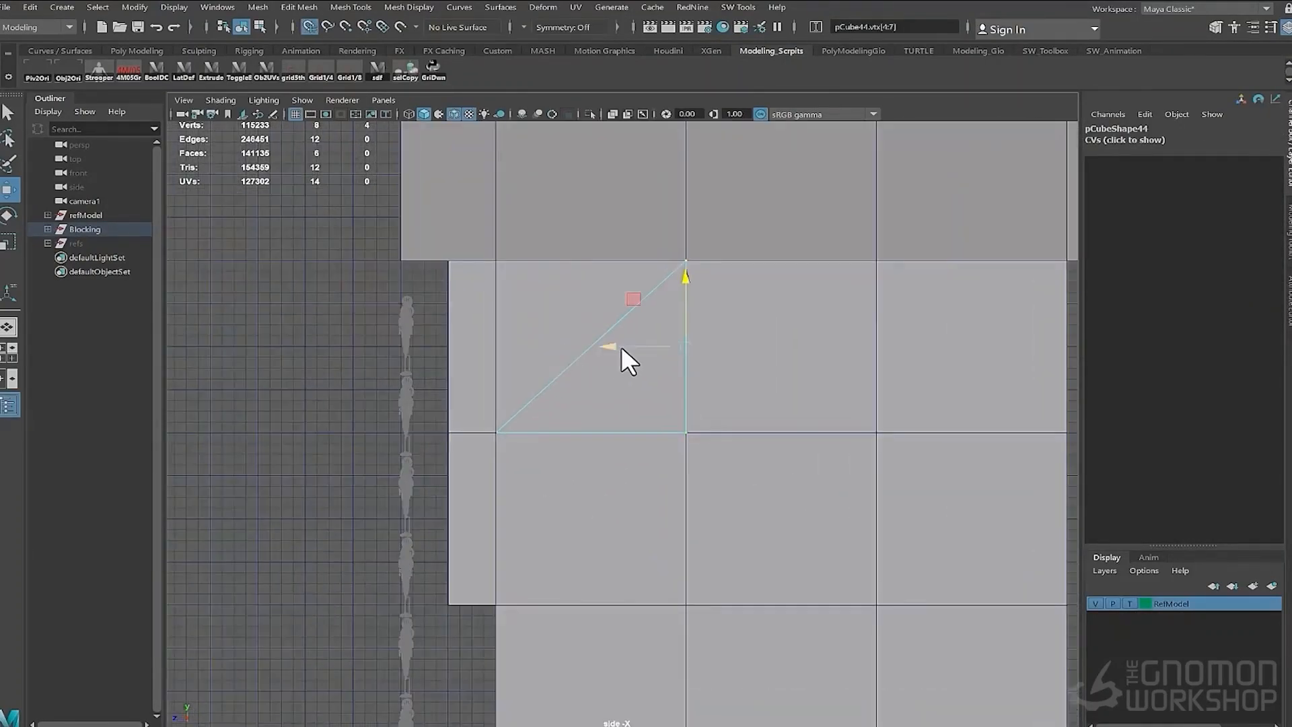
drag(618, 346, 512, 346)
scroll(632, 356, down, 2)
alt+middle_drag(651, 358, 583, 388)
- Toggle X-ray and snap the annex wedge's vertices to the grid to form a lower-pitched roof half
click(409, 114)
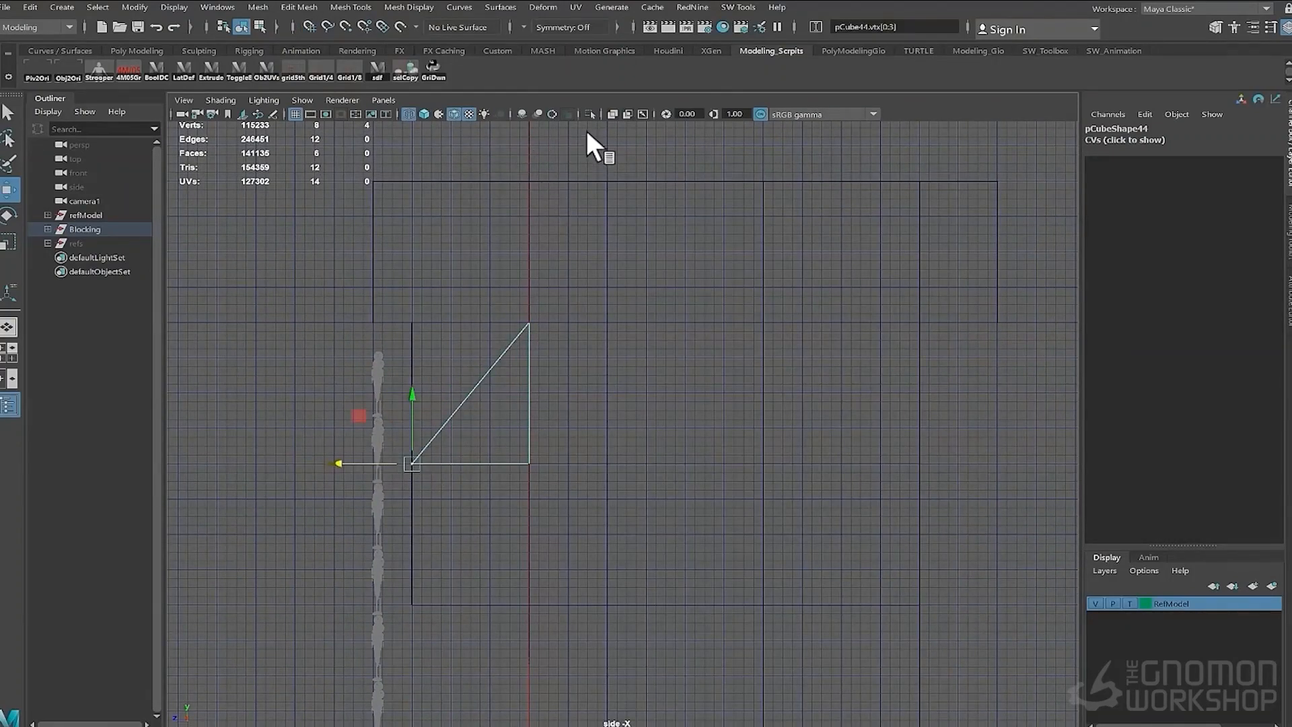
click(424, 114)
key(space)
drag(504, 360, 513, 304)
alt+drag(514, 430, 509, 402)
mouse_move(611, 325)
mouse_down()
mouse_move(679, 268)
mouse_move(616, 351)
mouse_move(747, 423)
mouse_move(704, 423)
mouse_move(643, 378)
mouse_up()
key(x)
right_drag(643, 377, 700, 340)
alt+drag(700, 340, 551, 438)
key(space)
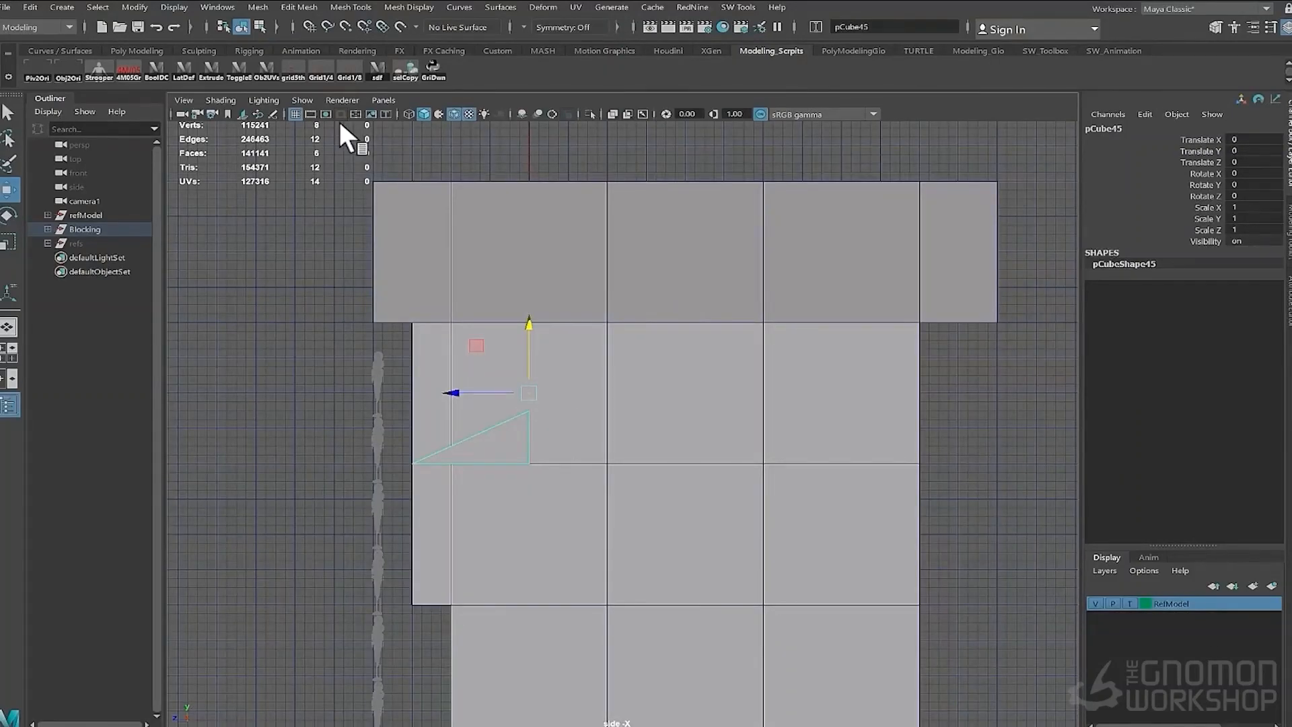
- Mirror a copy of the annex roof wedge by setting its Scale Z to -1
click(1247, 233)
text(-1)
key(Return)
scroll(583, 275, down, 3)
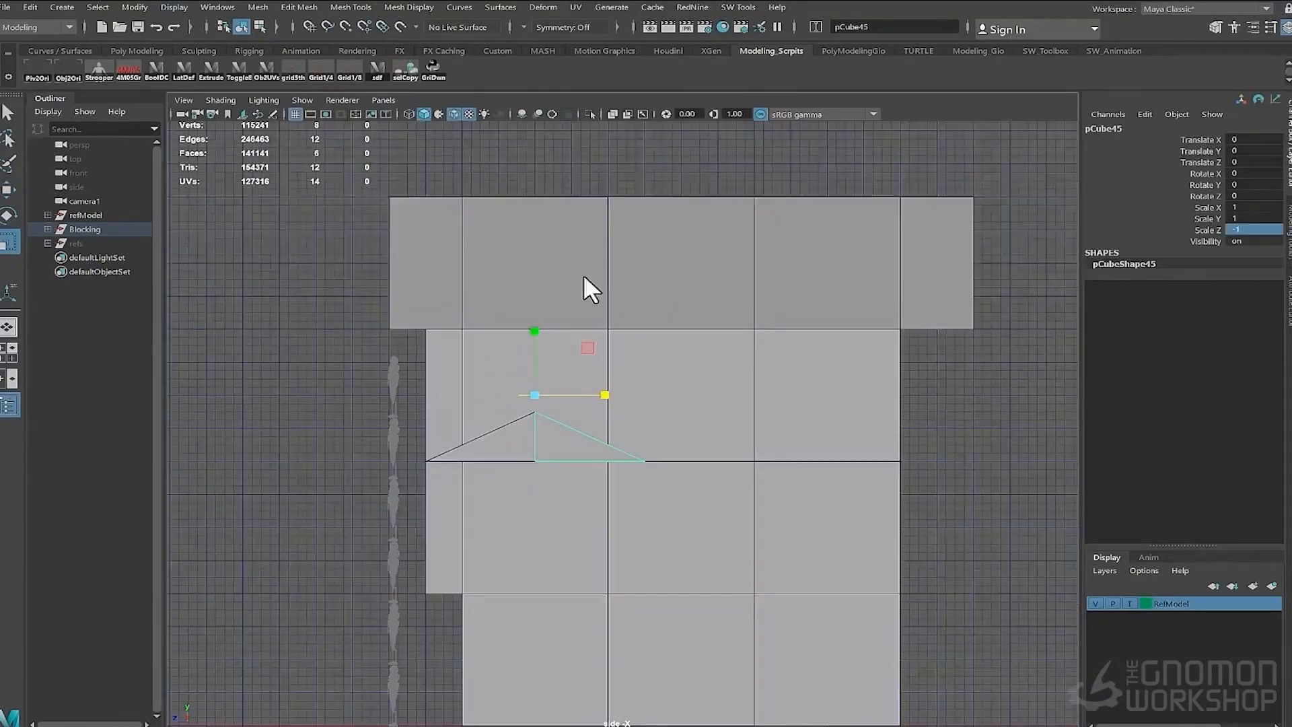
drag(369, 174, 931, 709)
key(space)
drag(555, 395, 551, 357)
scroll(659, 523, down, 5)
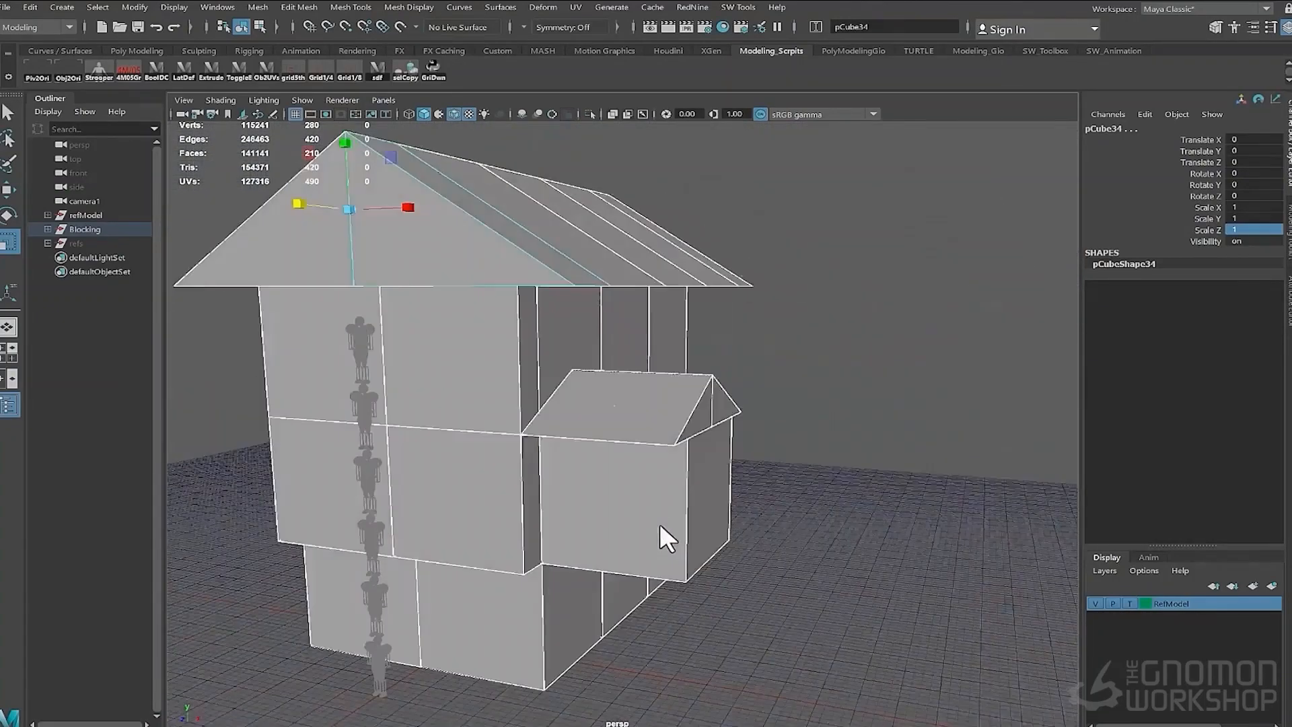
- Create a polygon cylinder and set its Subdivisions Axis to 32
alt+drag(660, 523, 623, 482)
click(857, 366)
mouse_move(522, 515)
alt+mouse_down()
mouse_move(592, 523)
mouse_move(514, 526)
alt+mouse_up()
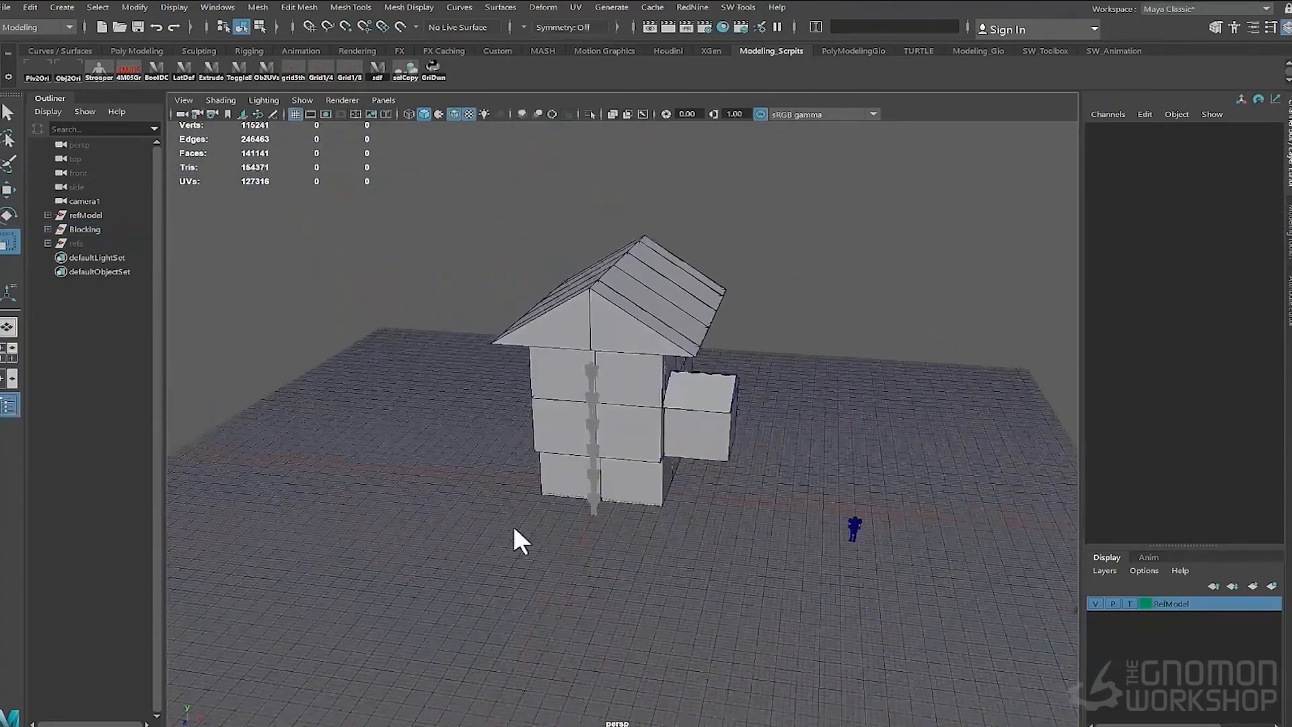
alt+right_drag(514, 527, 606, 518)
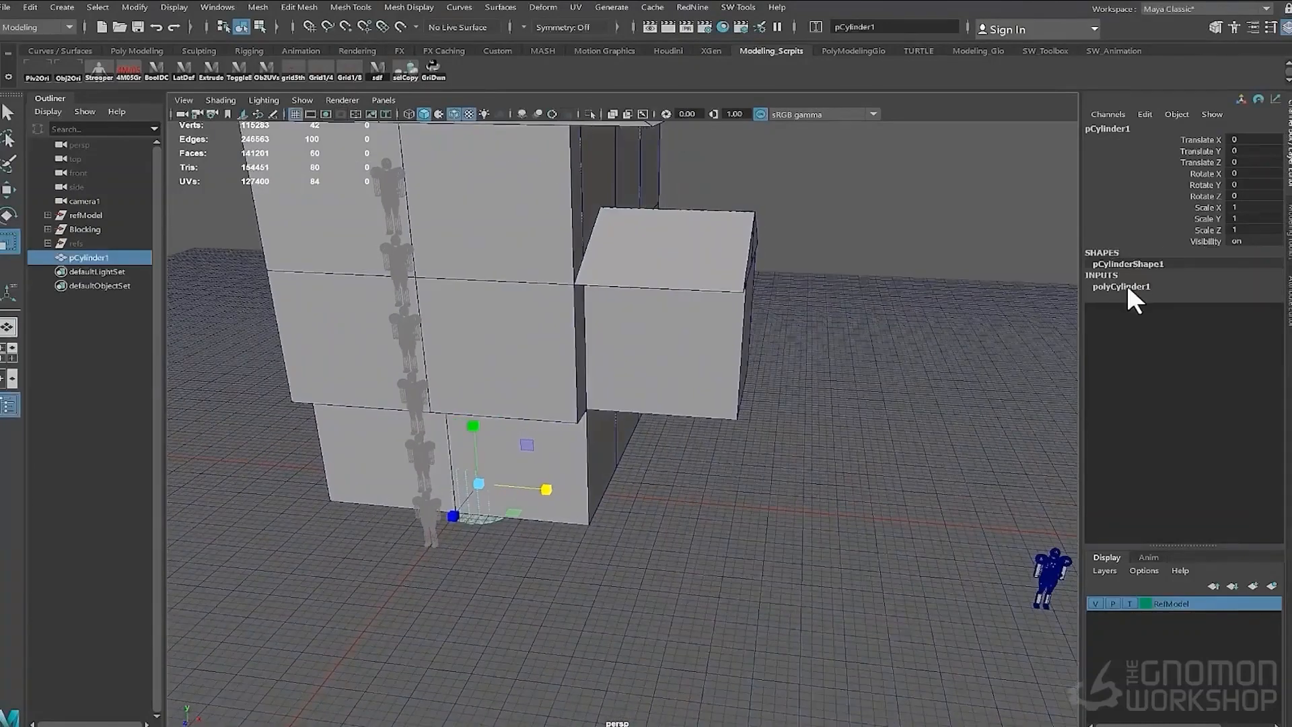
click(1125, 288)
click(1257, 321)
text(8w)
alt+drag(610, 478, 648, 474)
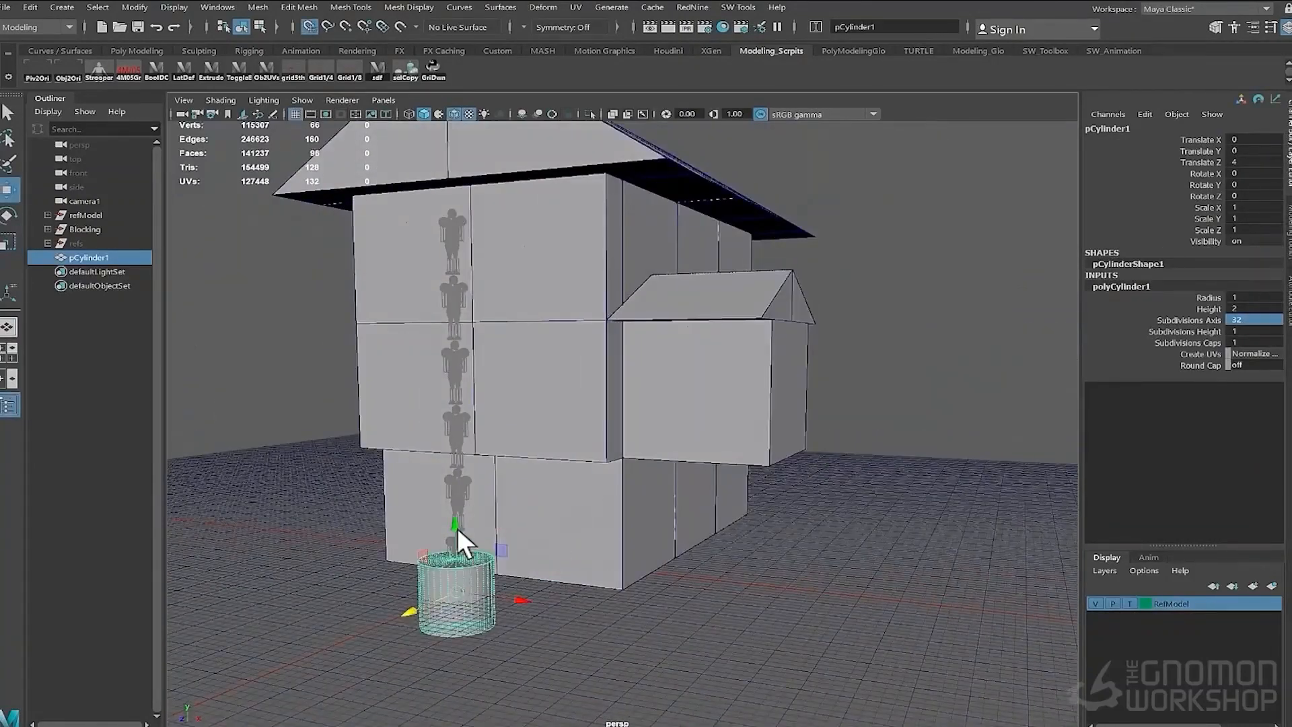
- Move the cylinder to the stack's base and set its Subdivisions Caps to 2
drag(457, 527, 457, 492)
alt+right_drag(377, 565, 453, 589)
alt+middle_drag(453, 588, 754, 482)
alt+drag(754, 482, 846, 406)
right_drag(846, 407, 795, 404)
drag(440, 445, 663, 497)
right_drag(620, 494, 663, 467)
alt+drag(501, 465, 579, 541)
click(1121, 286)
alt+drag(693, 525, 636, 424)
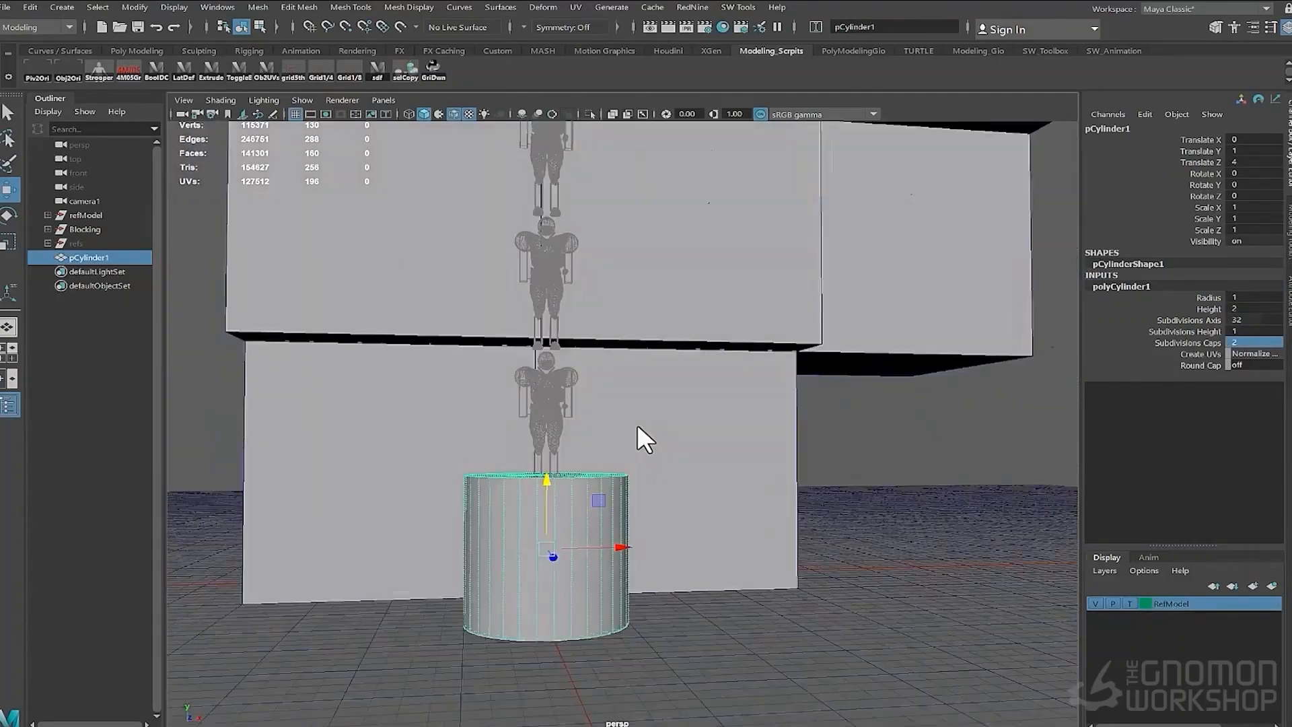
- Lower and scale the cylinder's top vertices to flatten it into a low disc
alt+right_drag(636, 424, 680, 431)
alt+drag(606, 377, 572, 364)
right_drag(498, 404, 430, 400)
drag(309, 377, 731, 471)
alt+drag(646, 417, 606, 438)
drag(564, 387, 550, 528)
alt+right_drag(794, 545, 722, 568)
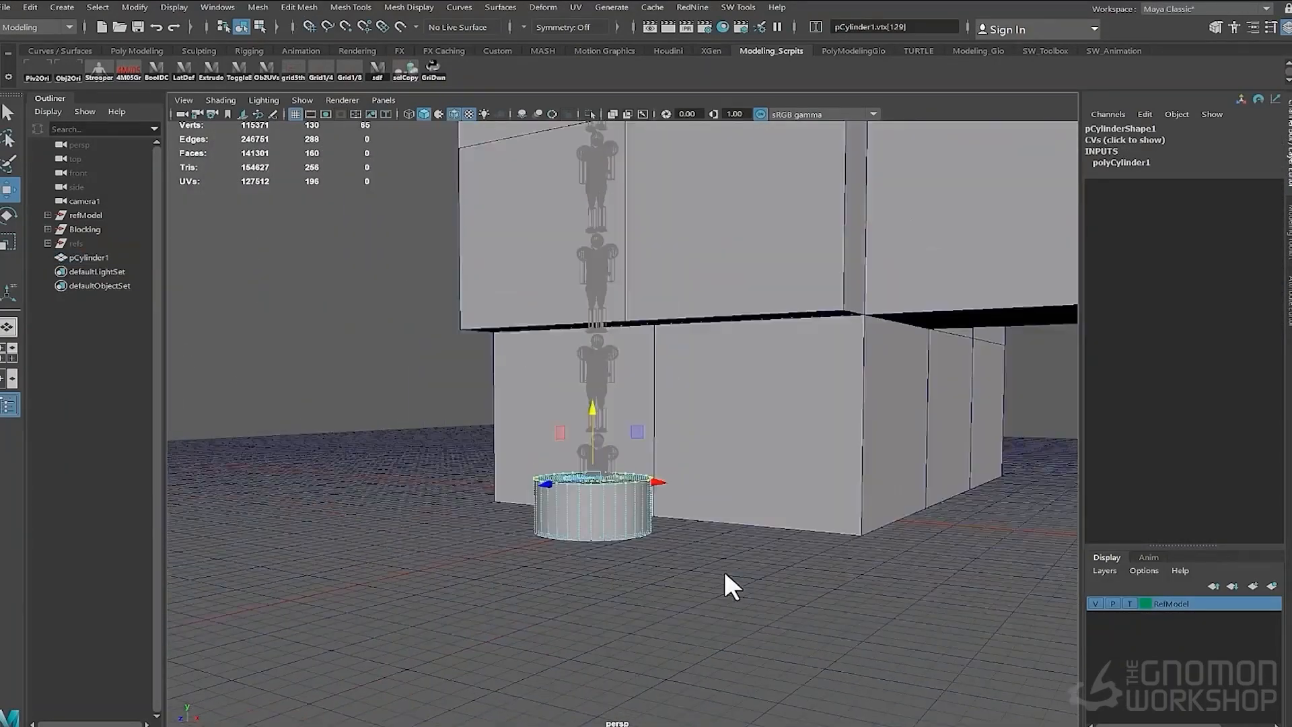
alt+drag(722, 568, 572, 613)
right_drag(413, 525, 464, 500)
key(r)
drag(449, 483, 822, 556)
right_drag(465, 559, 422, 555)
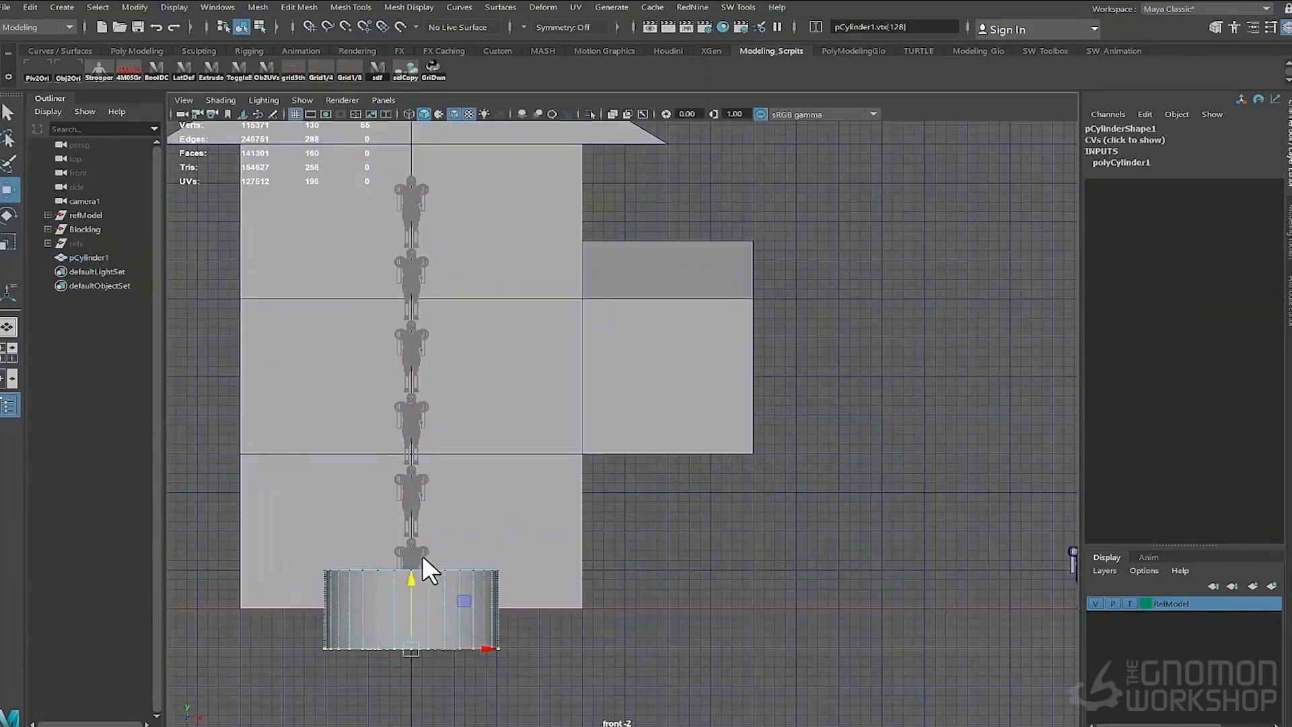
- Bevel the disc's top edge loop with 4 segments and a fraction of 0.7
key(w)
scroll(640, 490, up, 2)
key(space)
key(space)
alt+drag(688, 502, 718, 495)
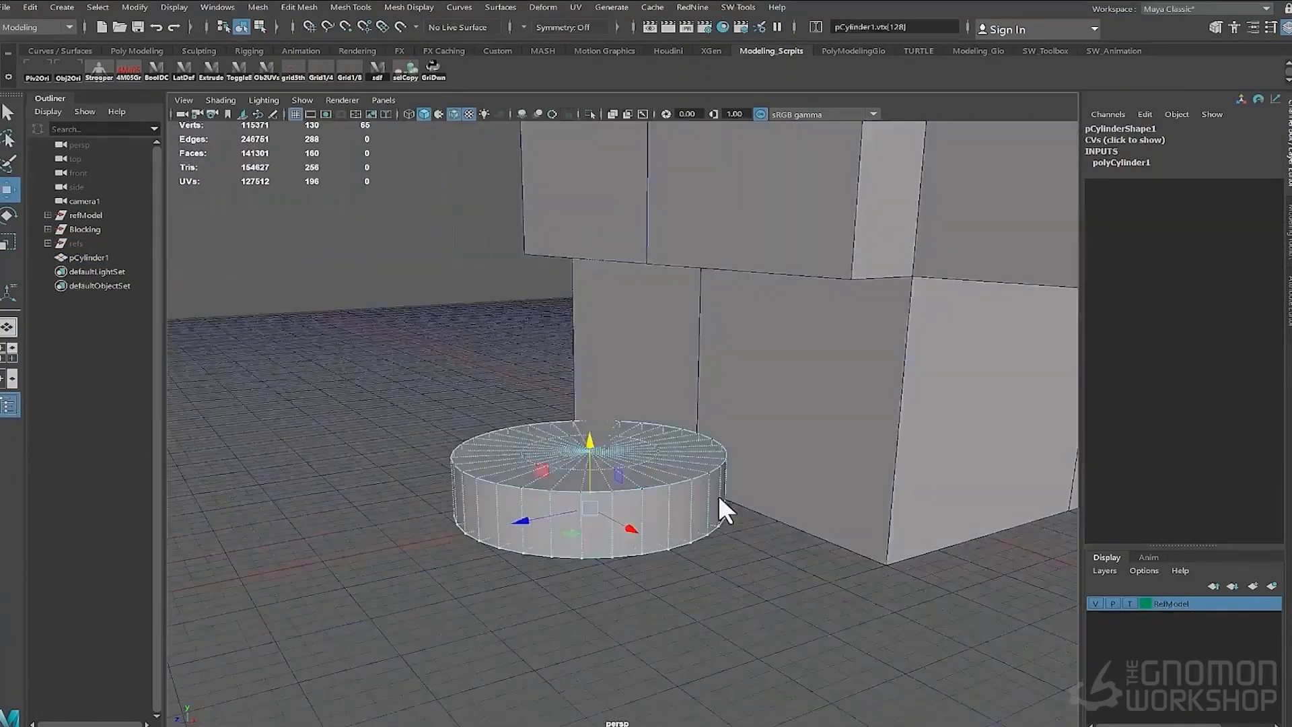
right_drag(718, 494, 633, 483)
alt+drag(633, 483, 579, 512)
right_drag(579, 512, 574, 476)
double_click(574, 476)
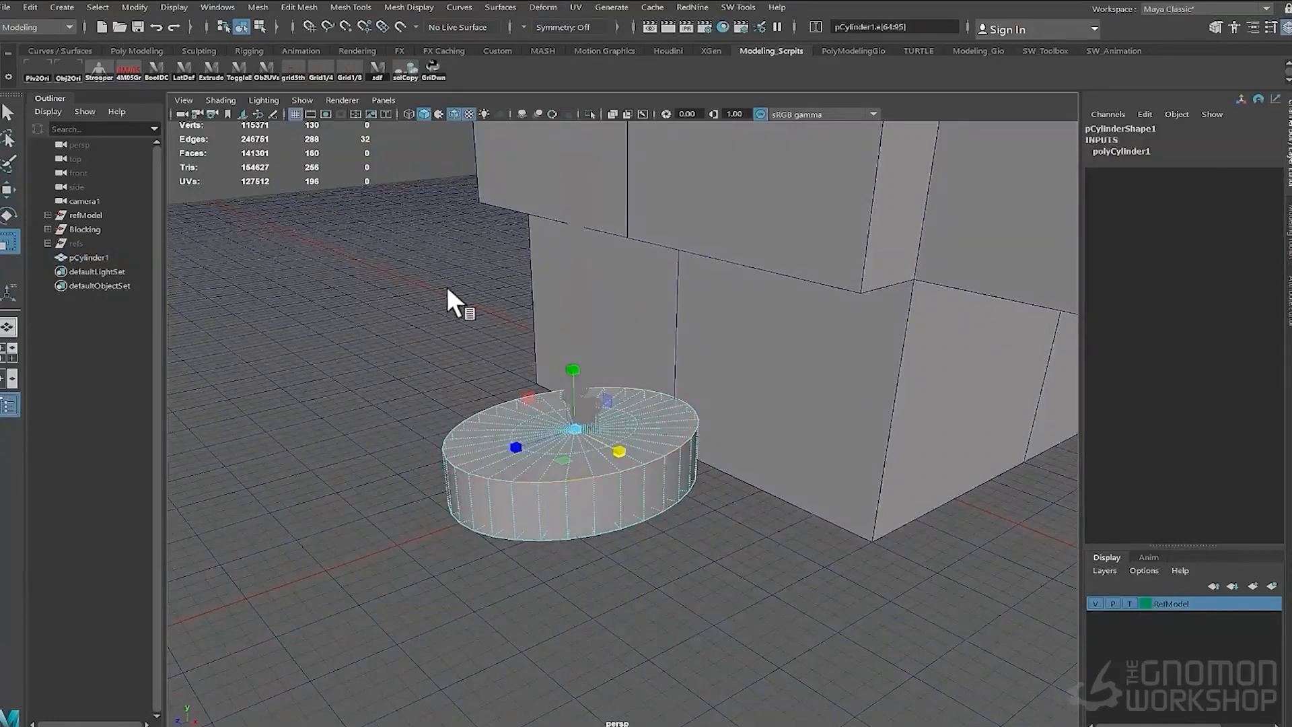
key(ctrl+b)
drag(636, 438, 646, 438)
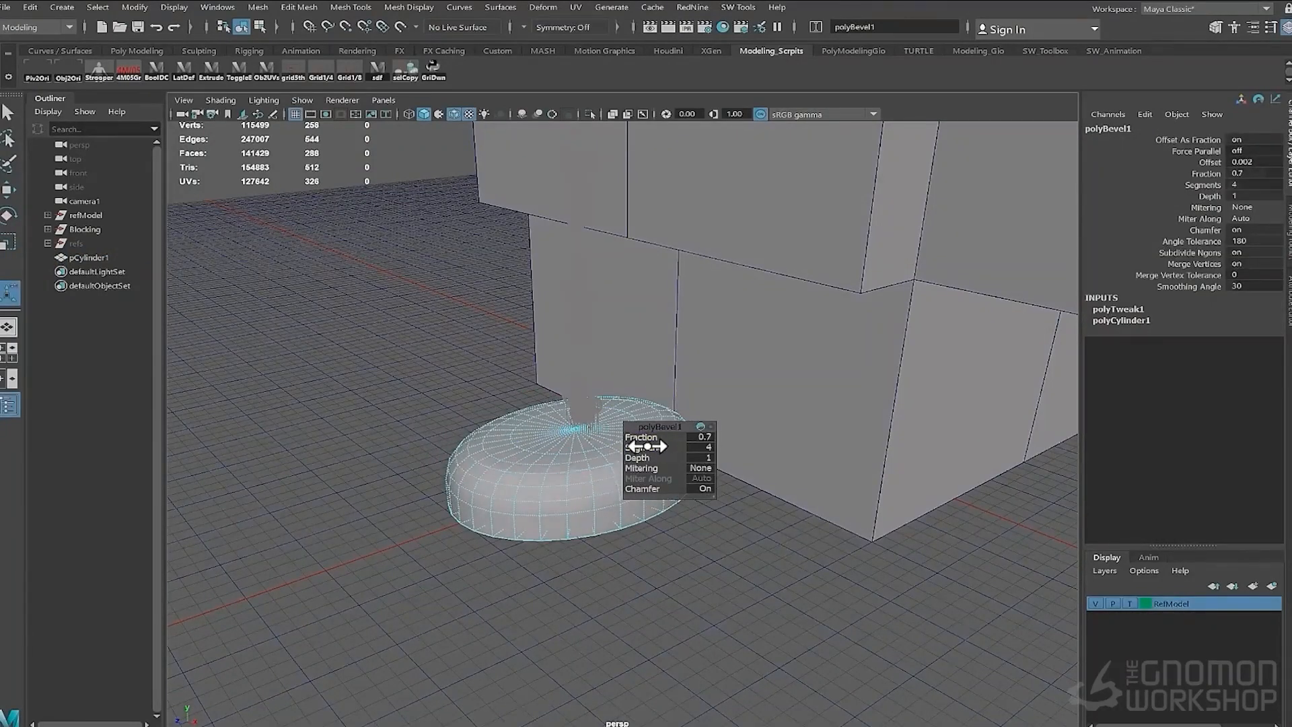
alt+drag(642, 484, 397, 488)
- Flatten the stone's bottom vertices and rest it on the ground in side view
key(q)
key(space)
right_drag(464, 533, 418, 532)
drag(377, 545, 588, 582)
key(r)
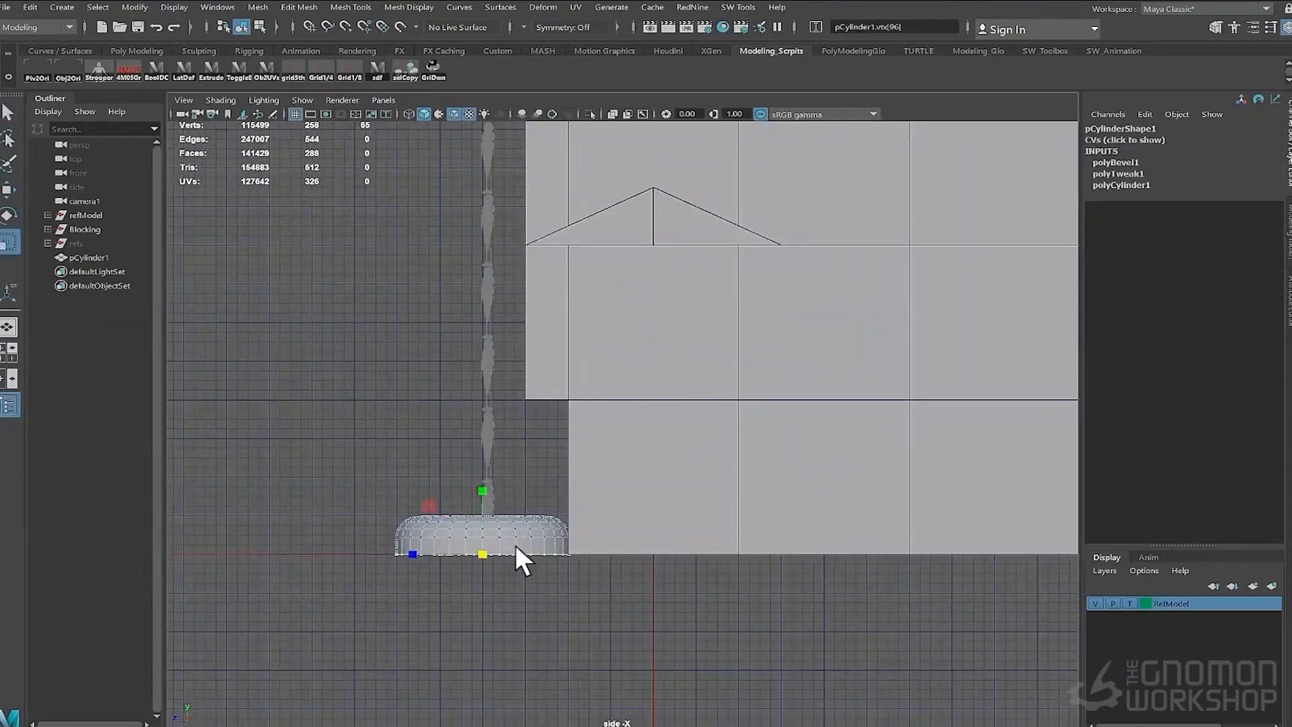
middle_drag(515, 543, 464, 514)
key(space)
drag(463, 513, 446, 471)
right_drag(445, 472, 495, 441)
key(w)
scroll(580, 470, down, 5)
mouse_move(580, 470)
alt+mouse_down()
mouse_move(633, 471)
mouse_move(590, 472)
mouse_move(602, 470)
alt+mouse_up()
- Duplicate the stone twice and place the copies along the front of the house
key(ctrl+d)
key(x)
drag(469, 448, 451, 501)
click(544, 470)
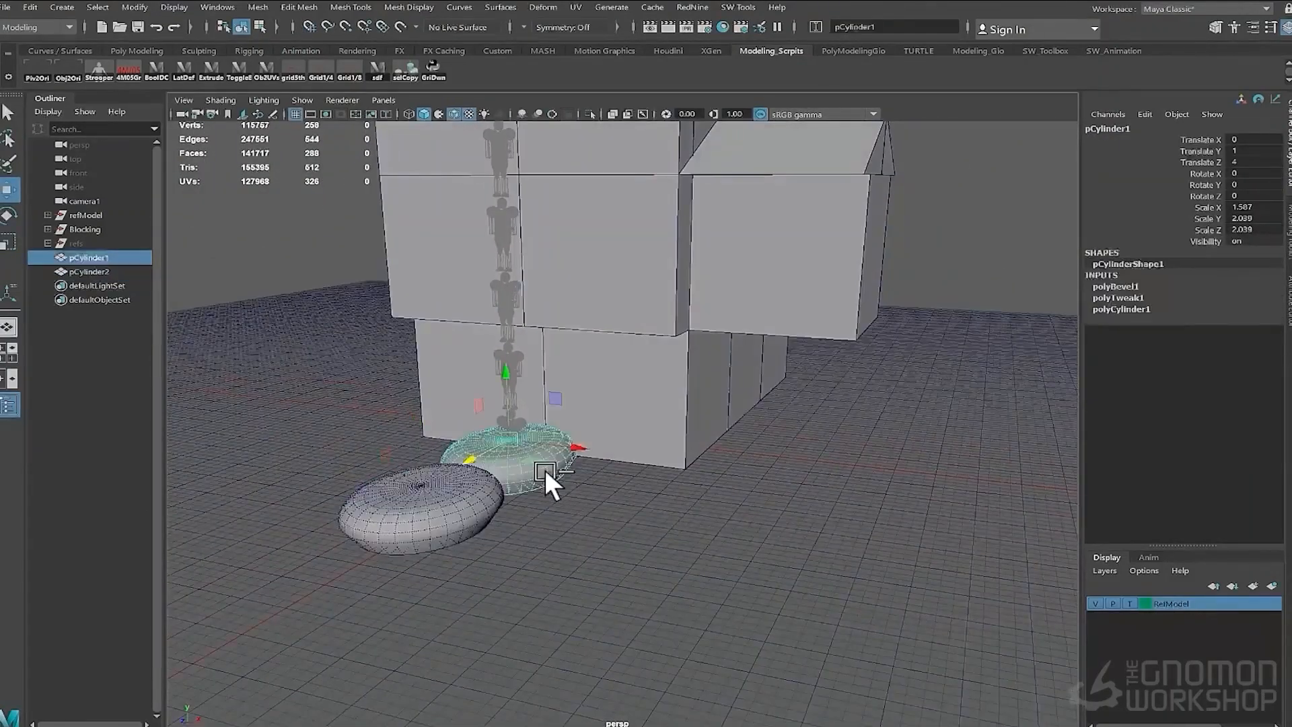
key(ctrl+d)
drag(577, 447, 937, 510)
click(525, 458)
alt+drag(646, 484, 564, 450)
click(603, 499)
alt+drag(564, 464, 479, 471)
- Switch the viewport to look through camera1
key(space)
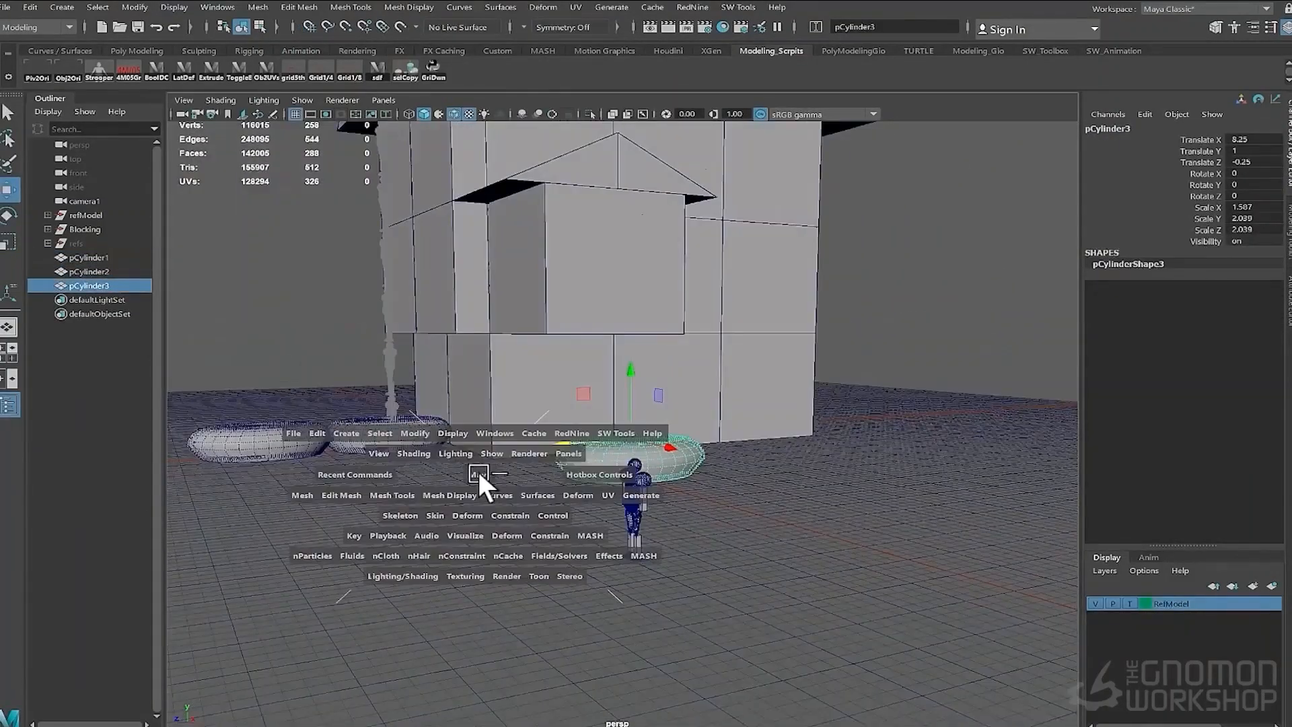
click(384, 99)
mouse_move(421, 116)
click(555, 117)
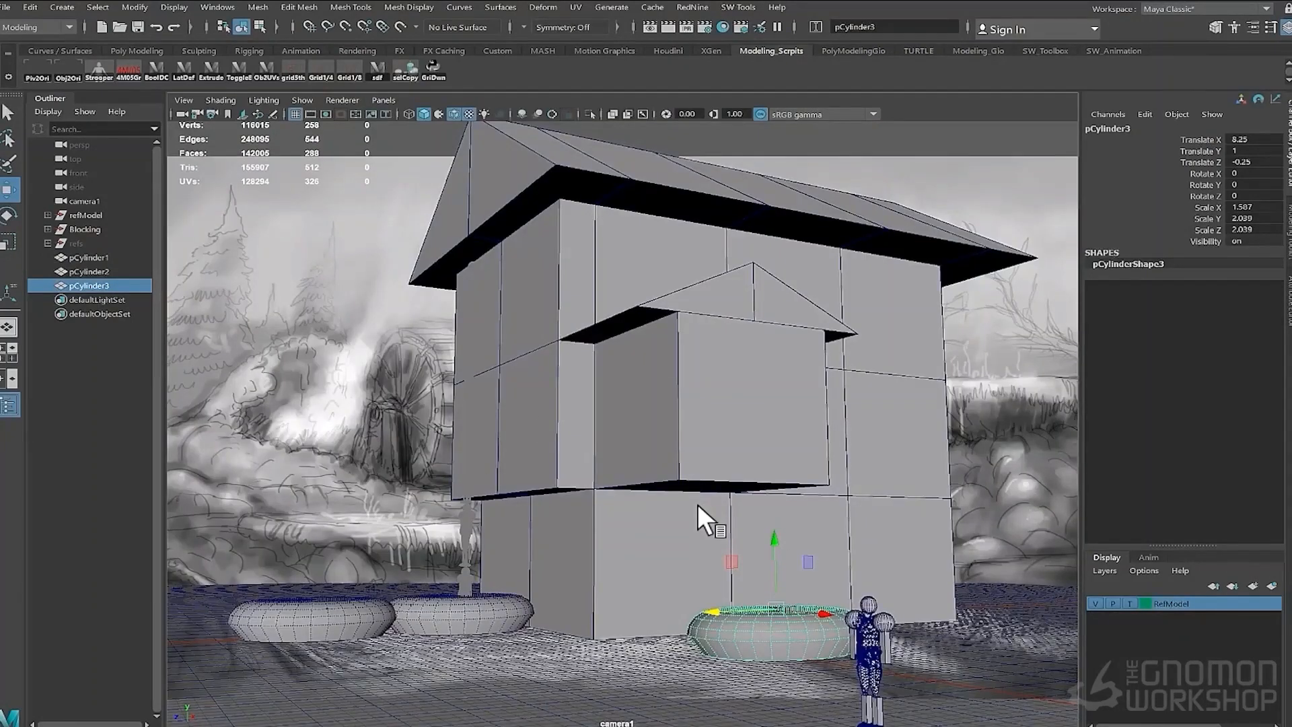
click(471, 613)
drag(464, 537, 463, 478)
key(ctrl+z)
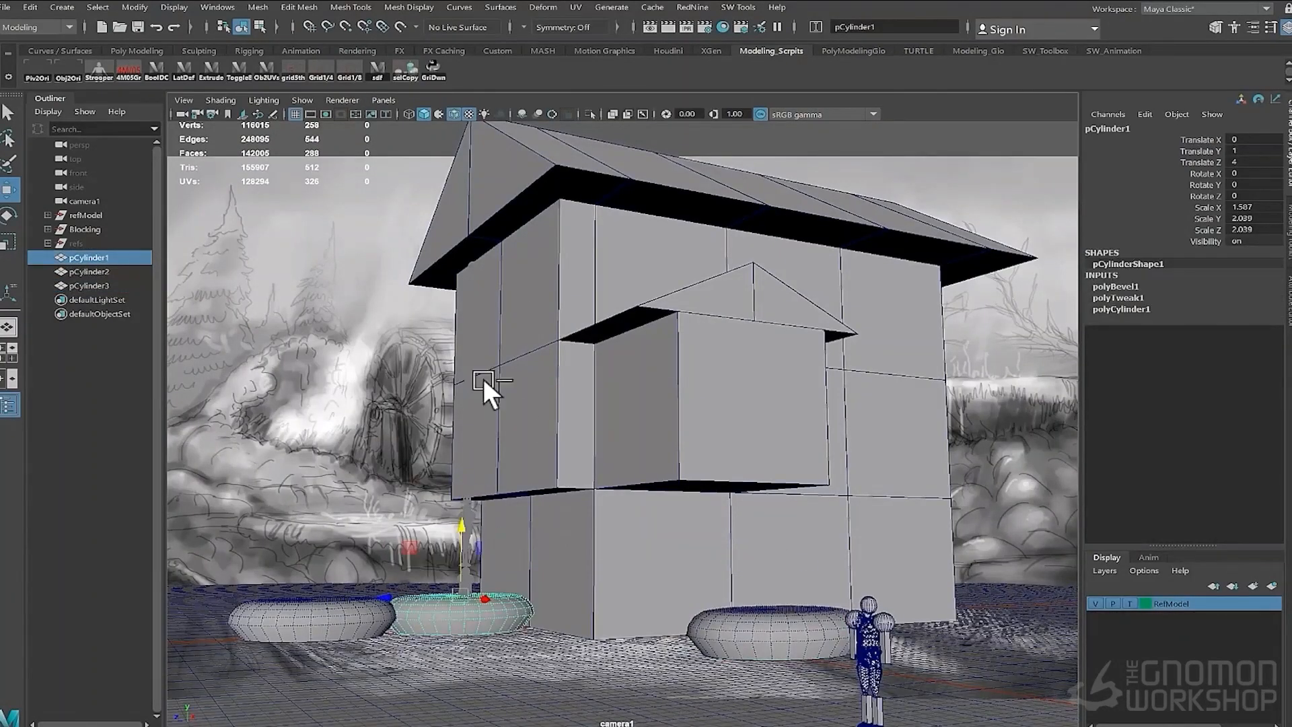
- Unlock camera1's transform channels and dolly the camera back to frame the house
click(85, 202)
drag(1197, 140, 1196, 230)
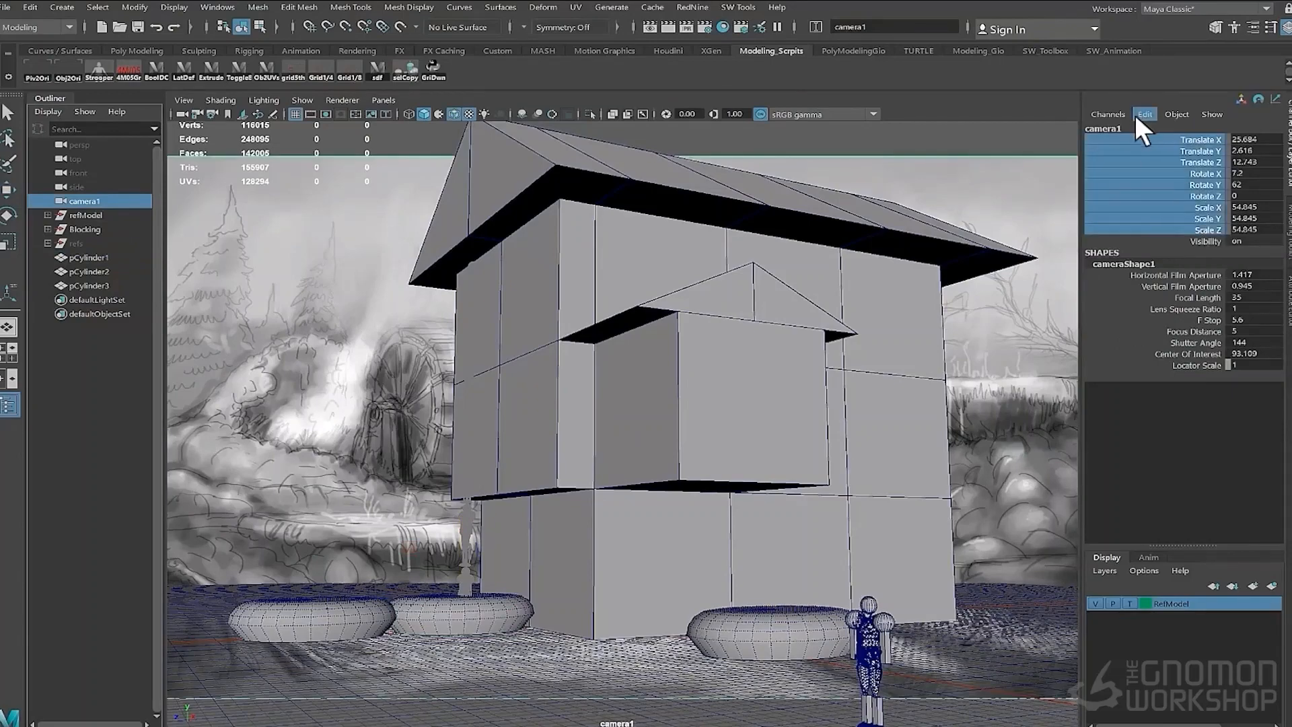
click(1138, 115)
click(1108, 115)
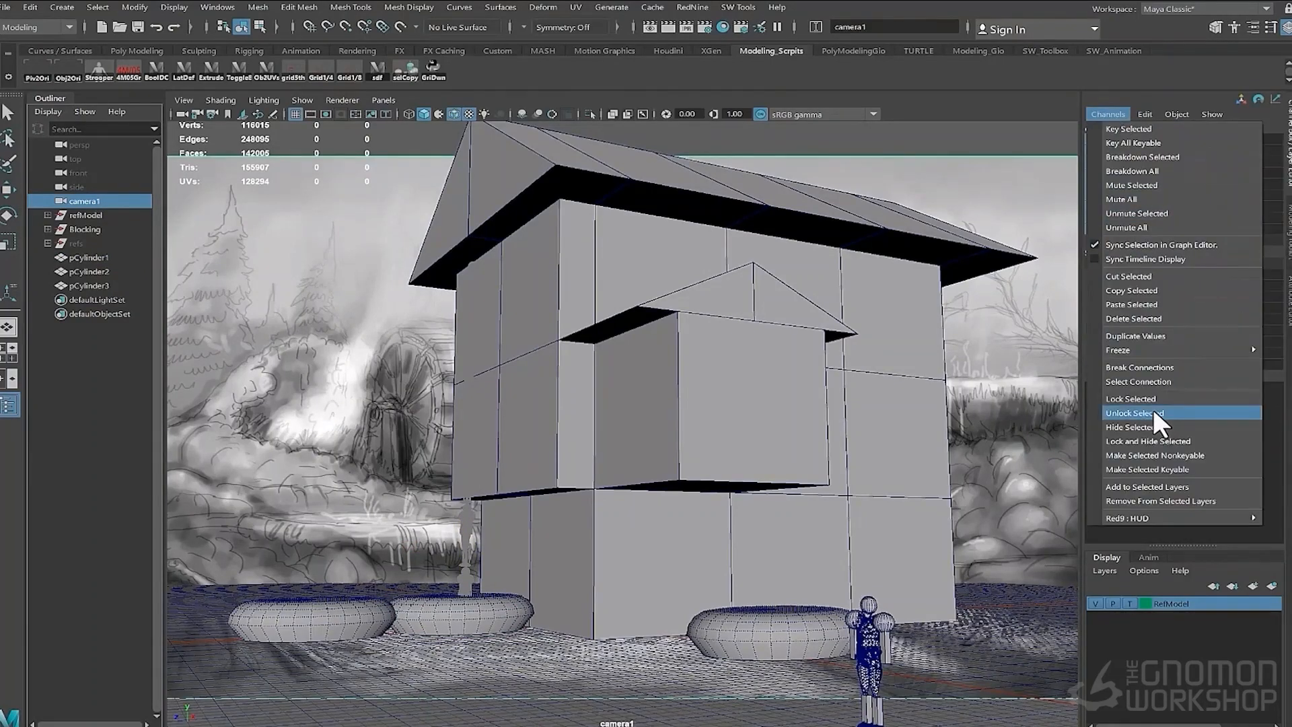
click(1152, 412)
scroll(692, 441, down, 6)
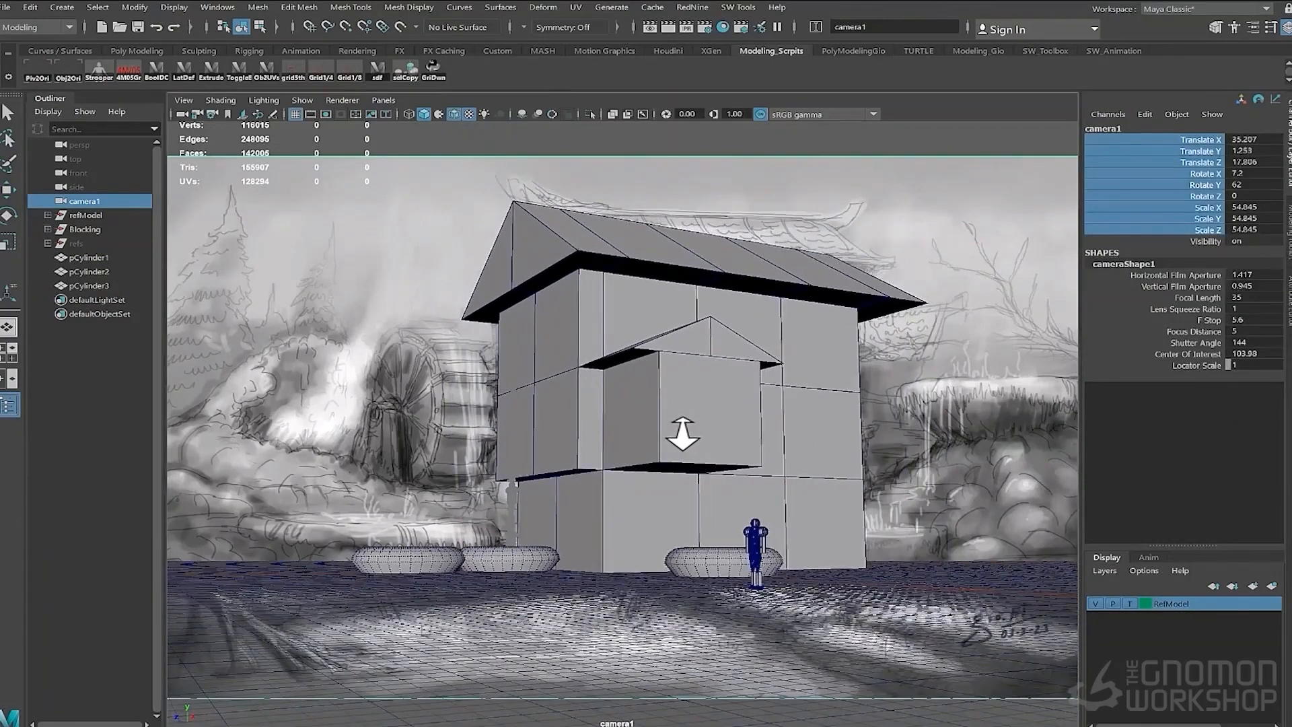
- Enlarge the stone at the house's right corner with the Scale tool
key(4)
scroll(693, 387, down, 2)
scroll(696, 388, up, 2)
key(5)
click(700, 561)
scroll(700, 479, up, 5)
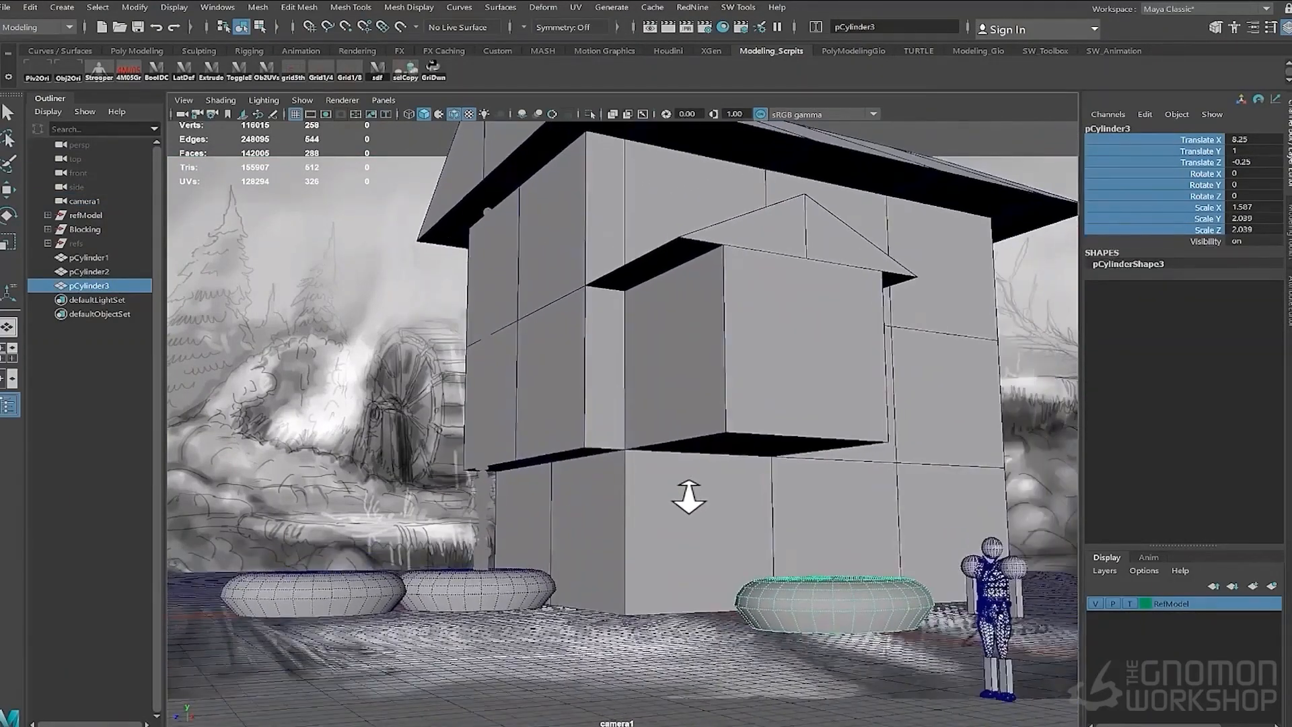
scroll(687, 493, down, 2)
click(408, 114)
alt+right_drag(773, 459, 757, 494)
alt+middle_drag(762, 496, 771, 480)
key(e)
key(r)
mouse_move(765, 548)
mouse_down()
mouse_move(821, 548)
mouse_move(924, 468)
mouse_move(980, 388)
mouse_up()
- Duplicate the stone at the house's left corner and move the copy beside it along the front
key(w)
click(503, 552)
key(ctrl+d)
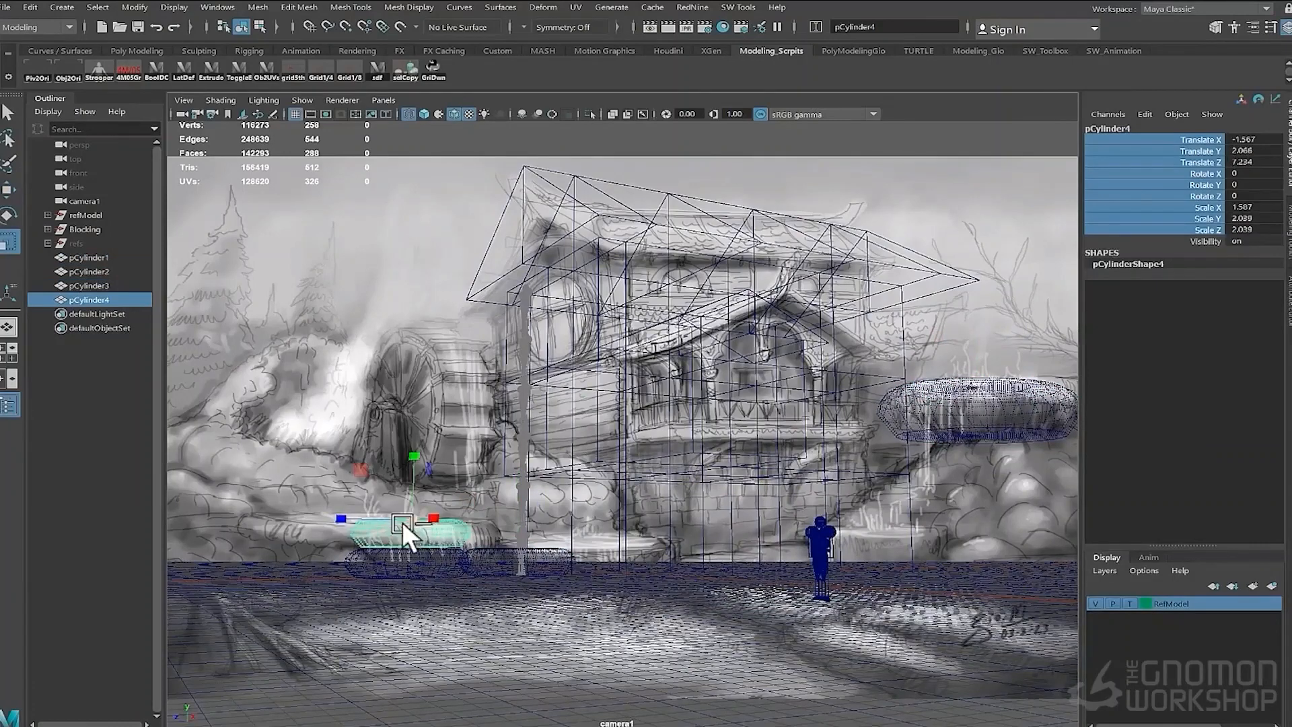
key(w)
drag(410, 520, 531, 478)
key(ctrl+d)
click(406, 537)
- Duplicate more stones and stack the copies at the house's right corner, lowering the last one
key(ctrl+d)
click(959, 424)
key(ctrl+d)
mouse_move(959, 424)
mouse_down()
mouse_move(886, 514)
mouse_move(822, 516)
mouse_move(1015, 499)
mouse_up()
key(ctrl+d)
key(5)
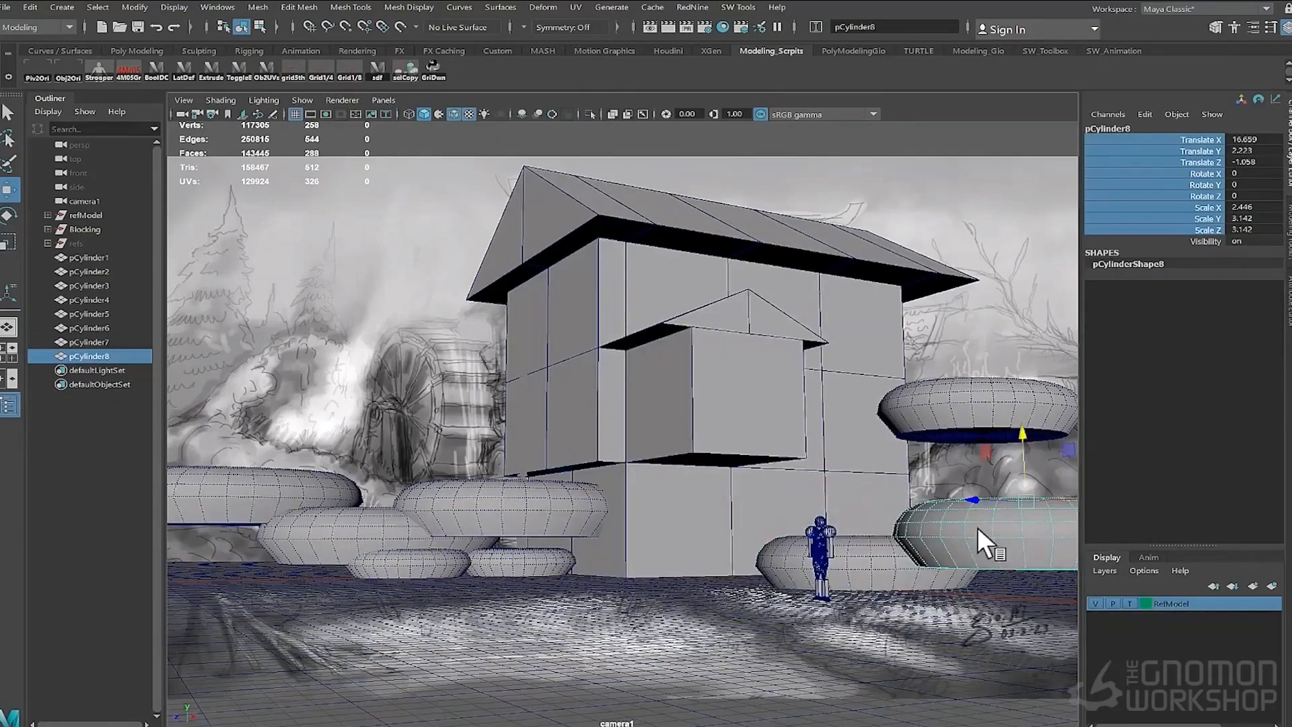
middle_drag(978, 527, 976, 566)
click(1142, 410)
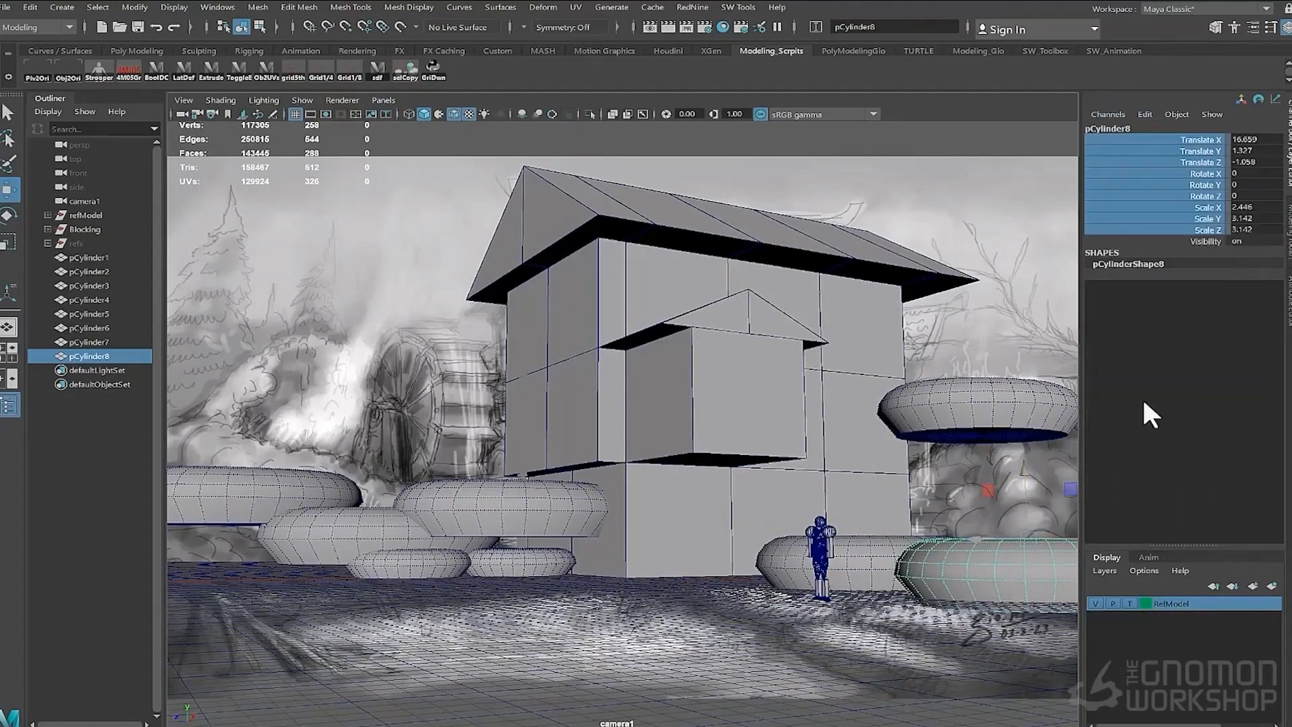
- Enlarge the floating stone on the house's right and move it into place in the perspective view
key(space)
drag(620, 380, 617, 358)
alt+drag(761, 451, 858, 444)
click(796, 333)
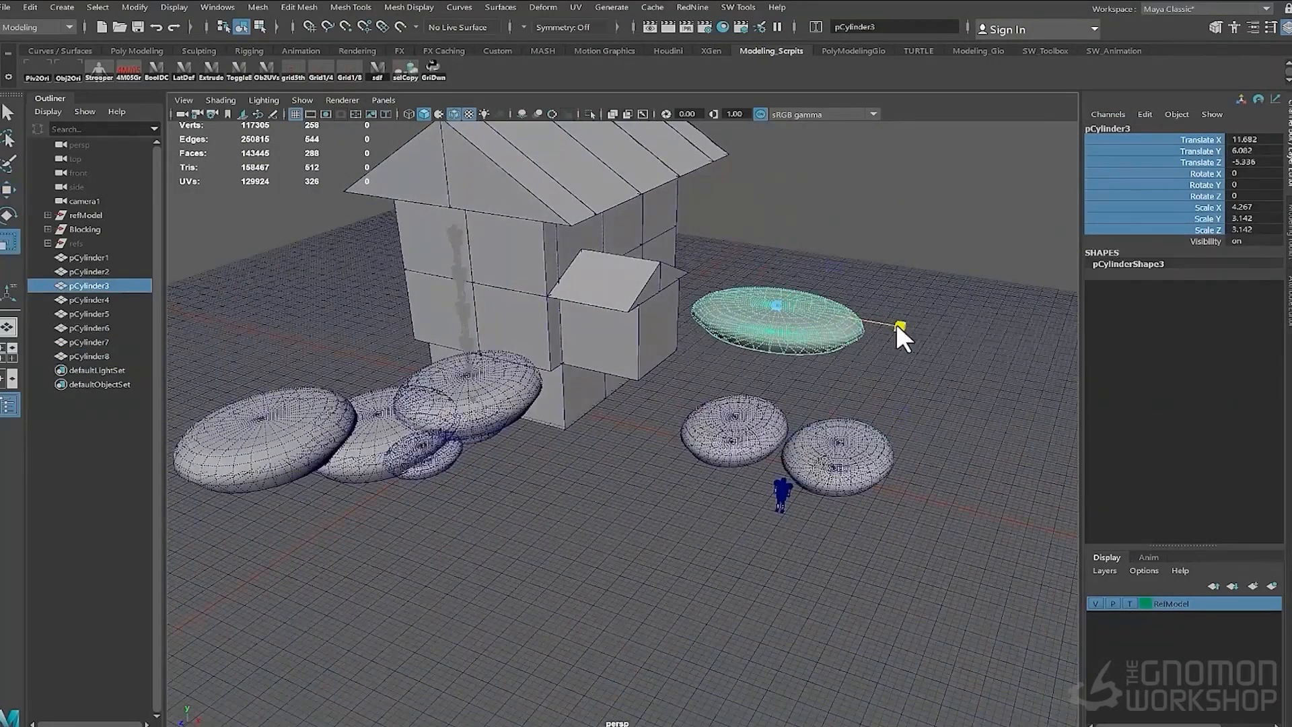
alt+drag(892, 336, 878, 286)
key(w)
drag(801, 353, 693, 387)
- Reposition the stones stacked at the house's left side
click(532, 401)
drag(490, 385, 451, 389)
click(377, 431)
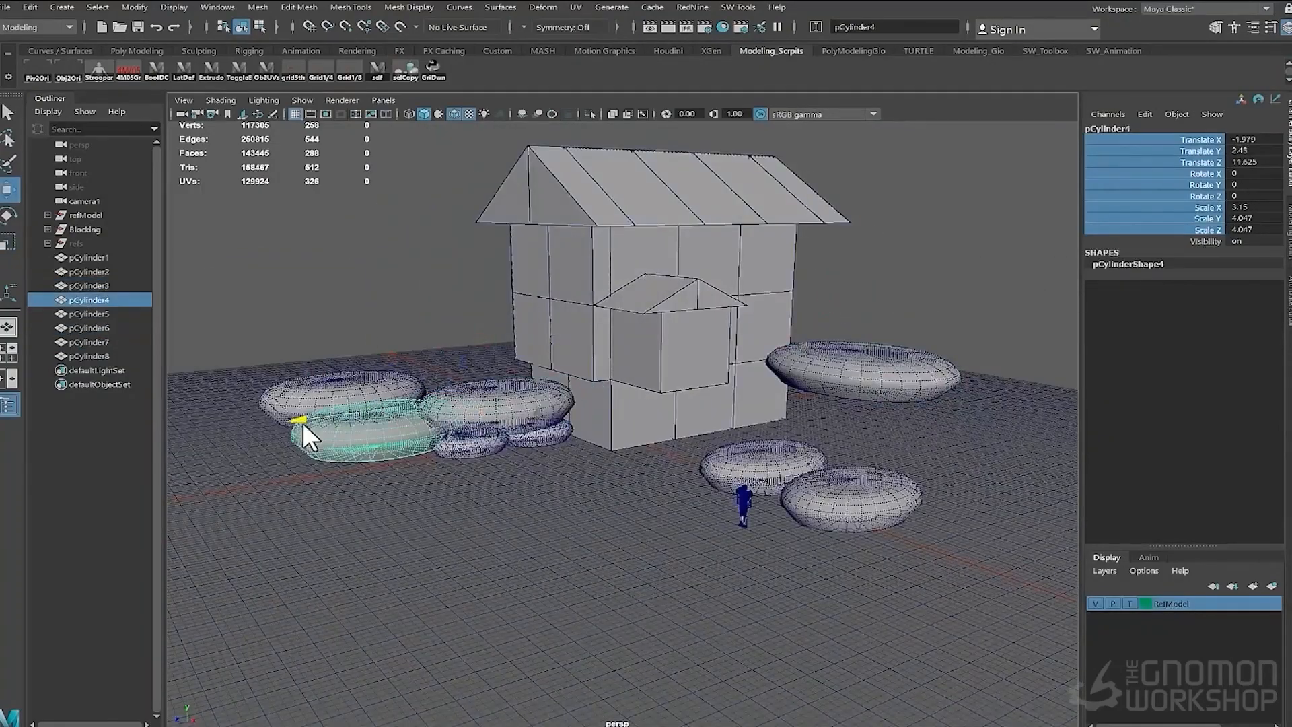
click(474, 445)
drag(507, 452, 730, 481)
click(559, 433)
click(539, 504)
- Create a polygon cylinder and move it onto the stones at the house's left
shift+right_click(535, 504)
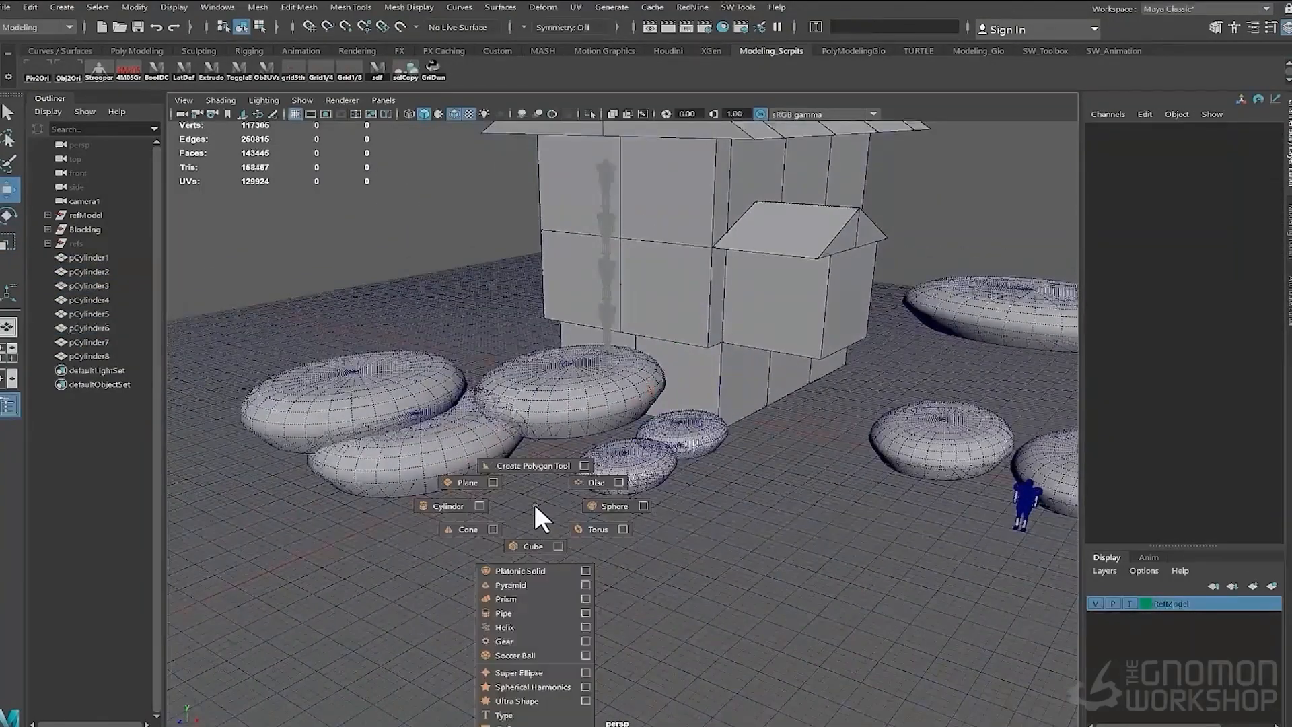
shift+right_drag(536, 504, 452, 505)
alt+drag(611, 410, 532, 384)
key(w)
drag(790, 460, 604, 460)
- Set the cylinder's scale to 2.5 on all axes
click(1122, 287)
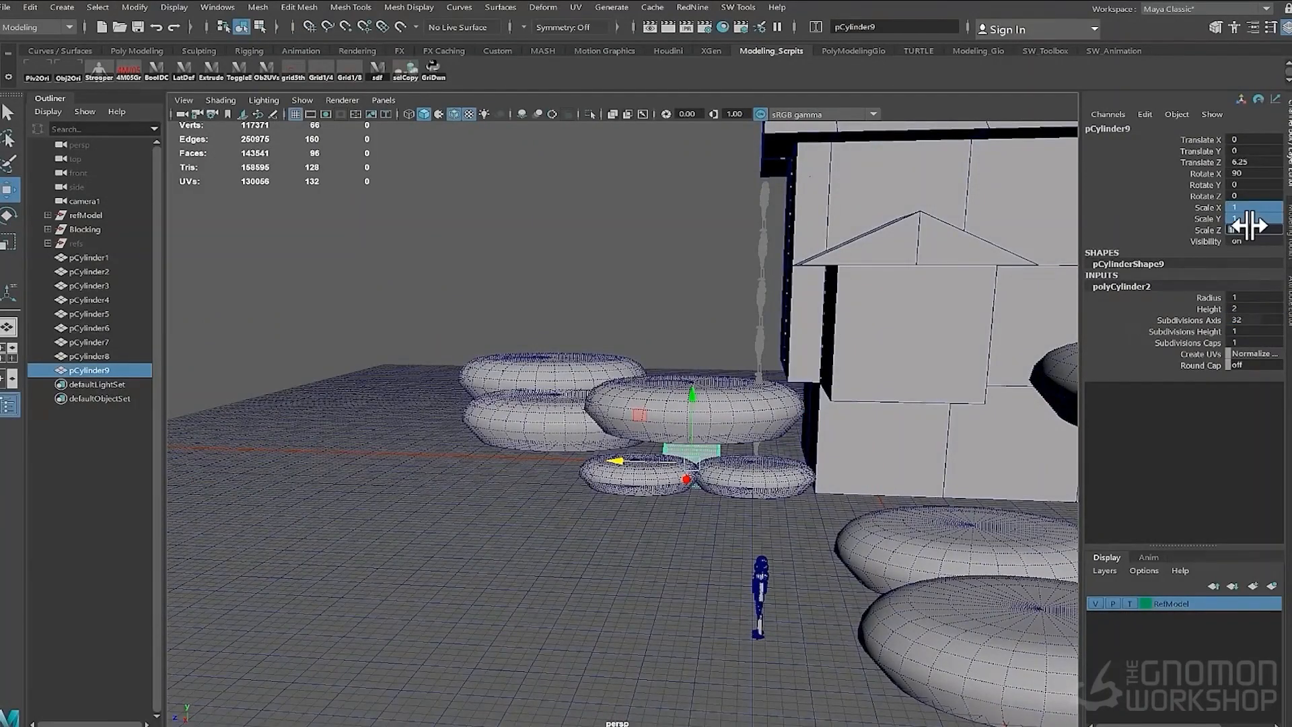
text(10)
key(Return)
text(5)
key(Return)
alt+drag(996, 306, 1272, 259)
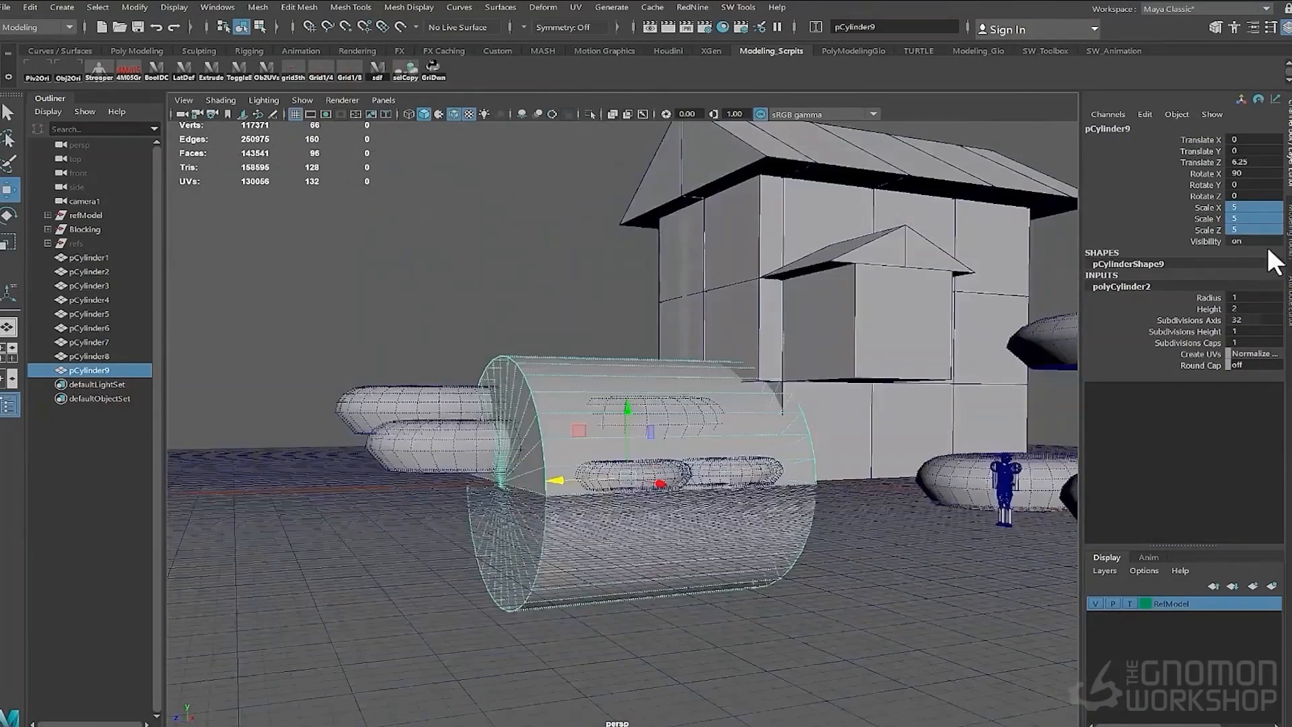
text(2.5)
key(Return)
- Snap the cylinder upward so it sits on the stone stack
mouse_move(629, 225)
alt+mouse_down()
mouse_move(607, 296)
mouse_move(616, 232)
alt+mouse_up()
key(x)
drag(638, 409, 642, 348)
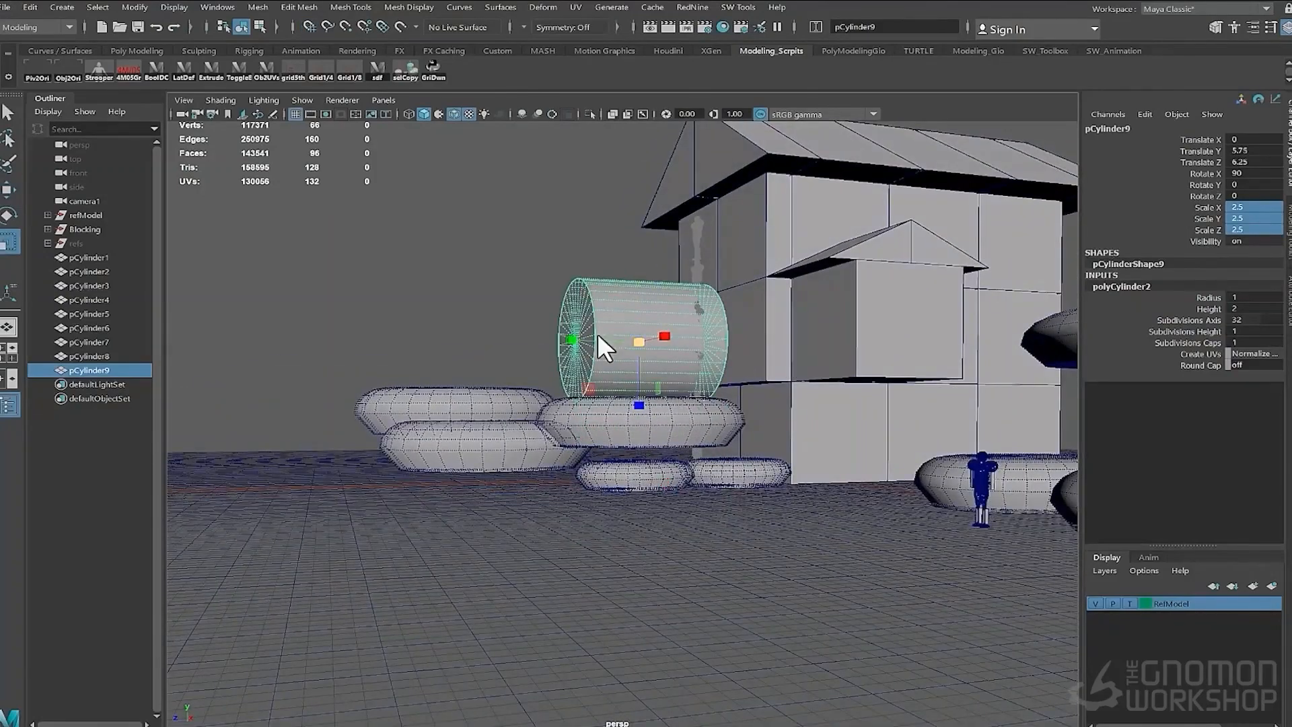
- Narrow the cylinder into a thin wheel by moving its end vertices in the side view
key(space)
drag(502, 271, 594, 271)
key(F9)
drag(232, 202, 364, 488)
key(w)
key(x)
drag(210, 331, 397, 314)
drag(532, 200, 450, 430)
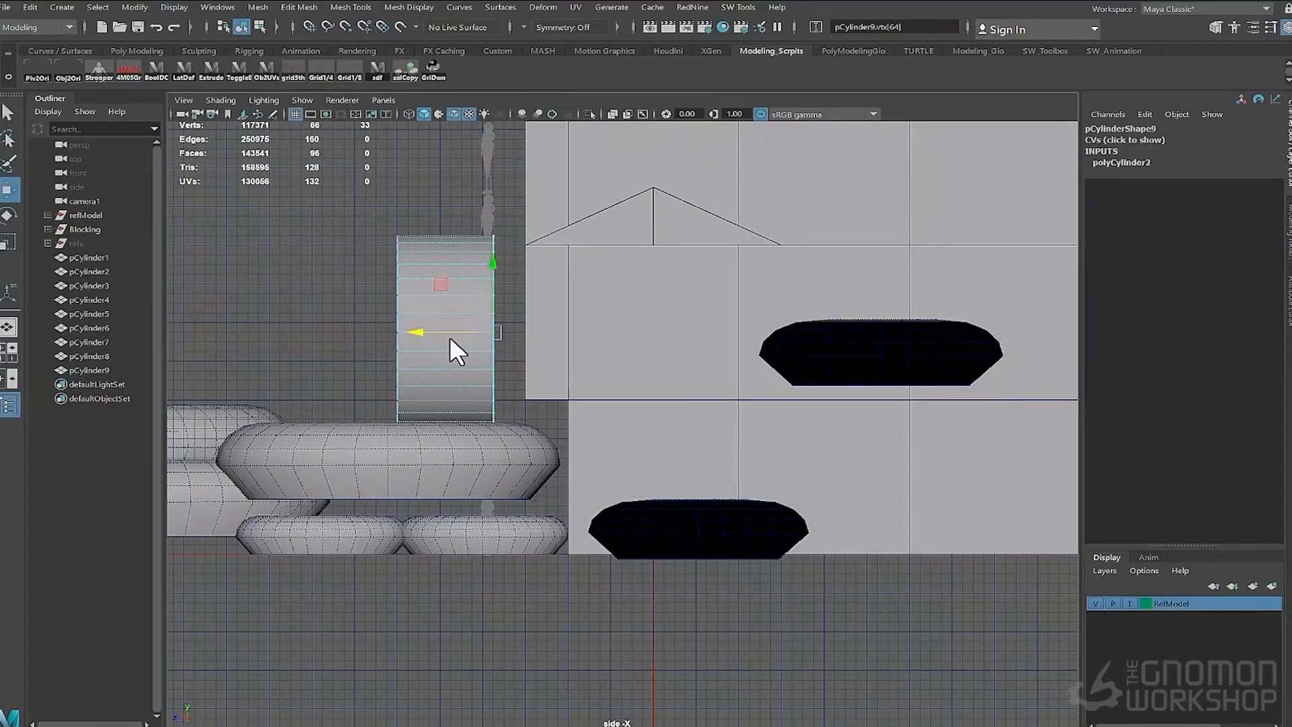
key(space)
drag(447, 331, 455, 280)
alt+drag(572, 290, 594, 402)
key(F8)
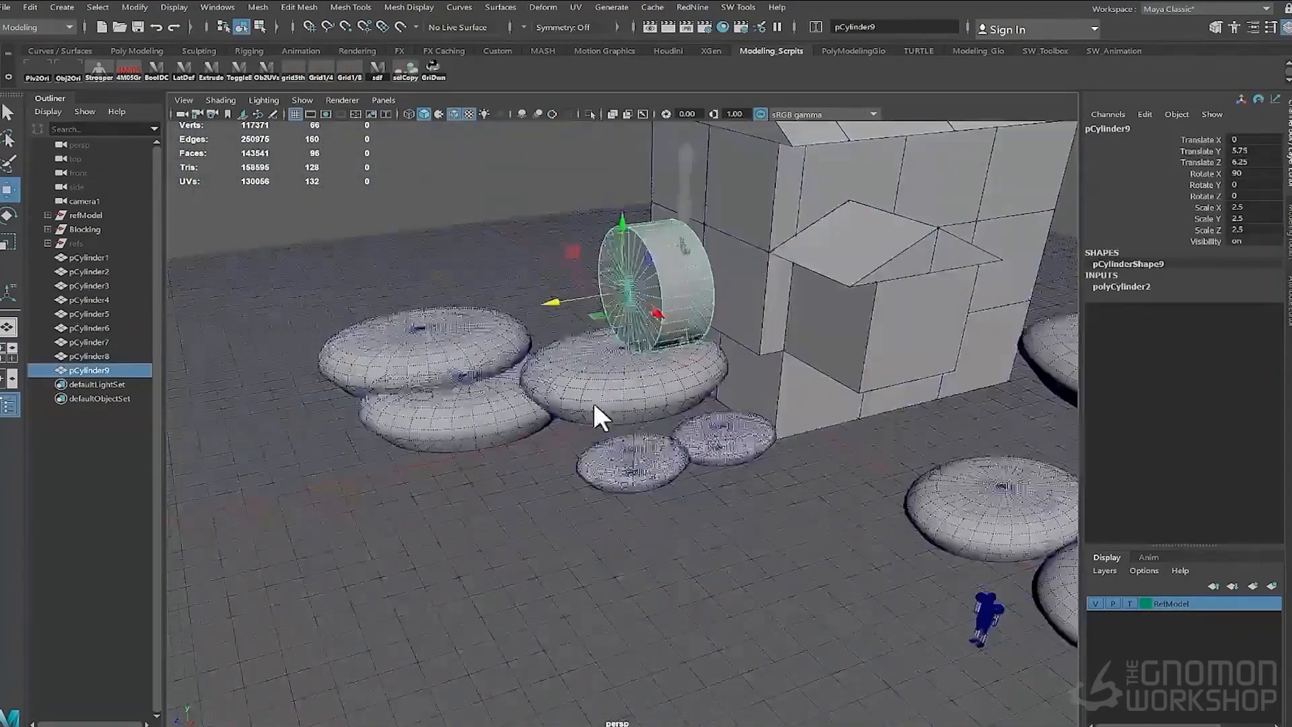
- Snap the wheel against the house's left wall and check its placement through camera1
key(x)
drag(586, 291, 548, 302)
alt+drag(602, 401, 697, 357)
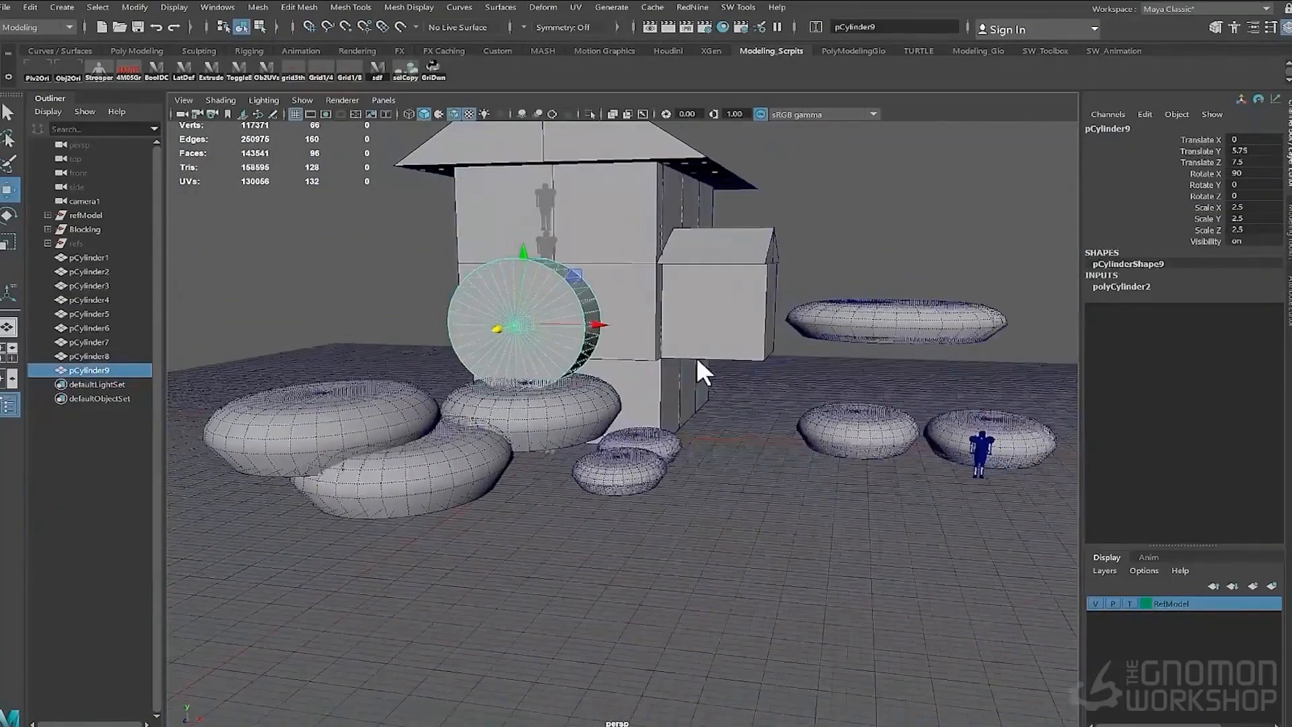
click(383, 100)
mouse_move(457, 114)
click(548, 115)
drag(479, 410, 458, 410)
drag(1252, 207, 1252, 229)
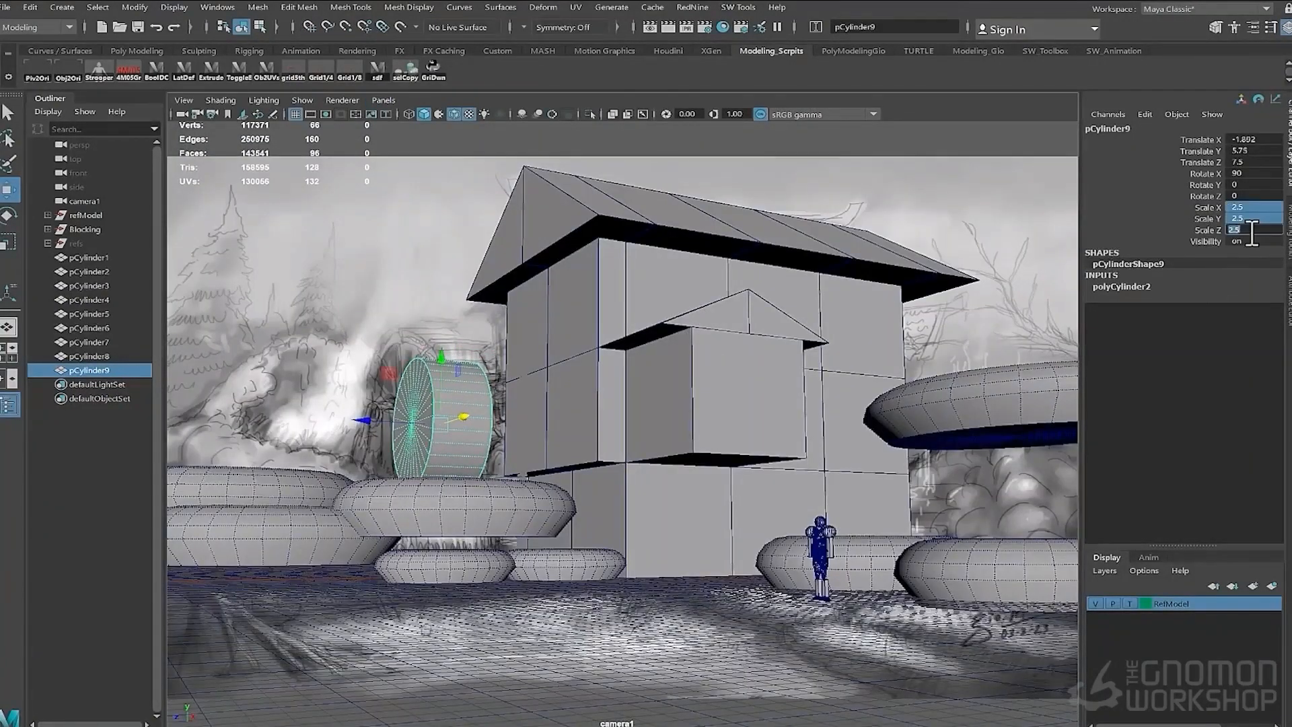
- Nudge the stone under the wheel and the floating stone on the right into place
click(445, 505)
drag(445, 504, 422, 500)
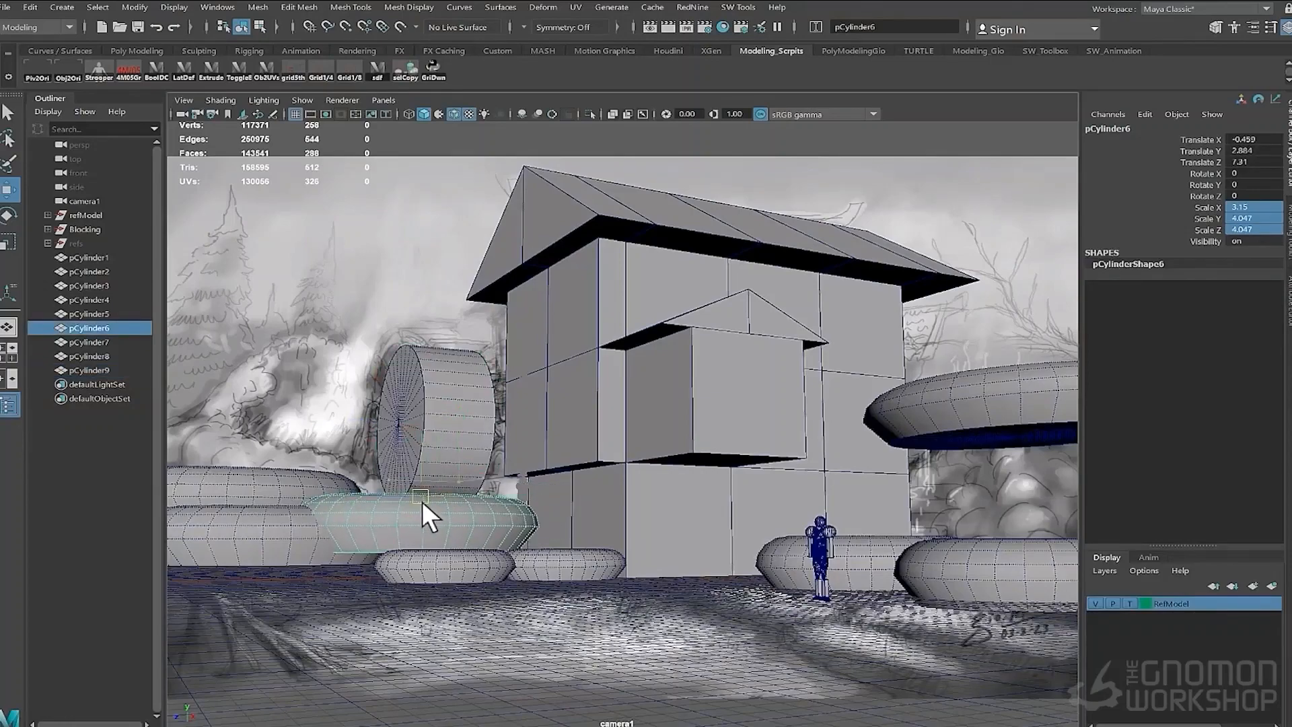
click(1018, 396)
drag(1015, 395, 1033, 409)
- Create a polygon plane with 100 × 100 subdivisions and scale it to about 39 to form the ground around the house
key(space)
drag(554, 531, 546, 494)
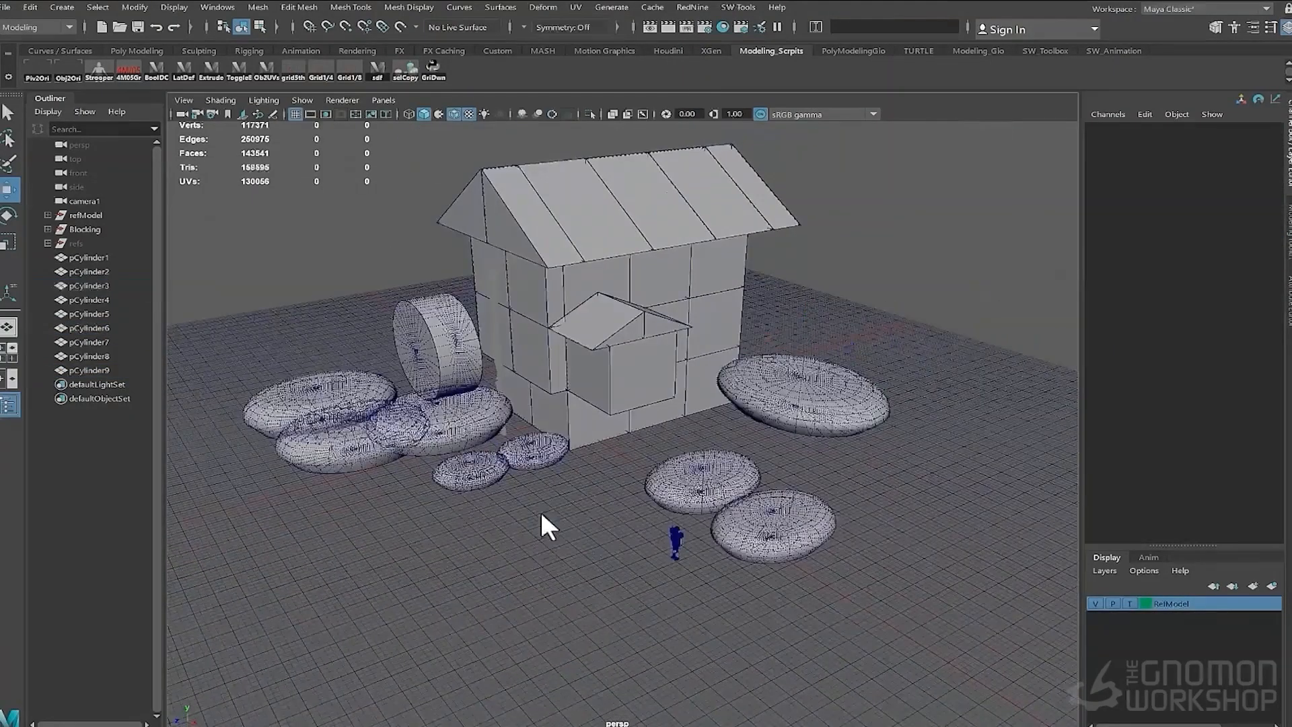
shift+right_drag(479, 519, 415, 518)
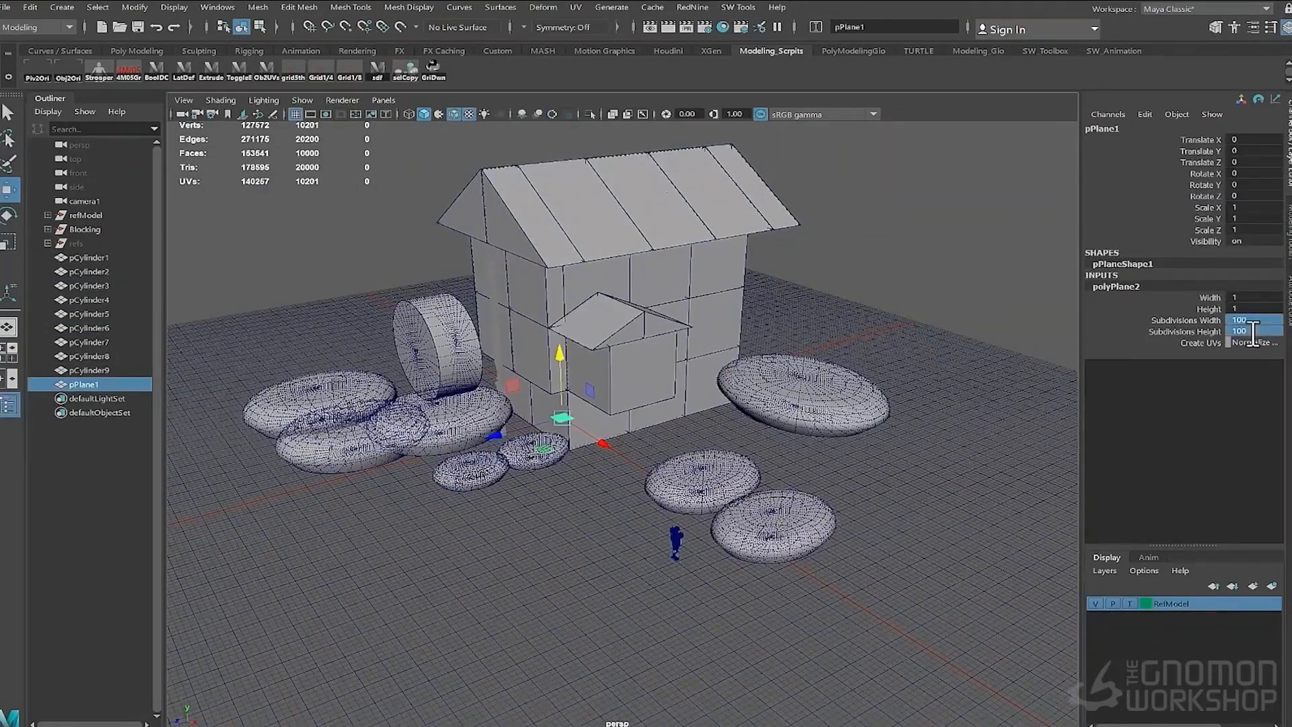
key(r)
alt+drag(485, 471, 761, 471)
alt+right_drag(855, 539, 759, 543)
key(w)
drag(603, 445, 660, 442)
key(r)
drag(558, 452, 602, 447)
alt+right_drag(664, 522, 747, 515)
alt+drag(643, 476, 641, 453)
alt+middle_drag(640, 453, 631, 409)
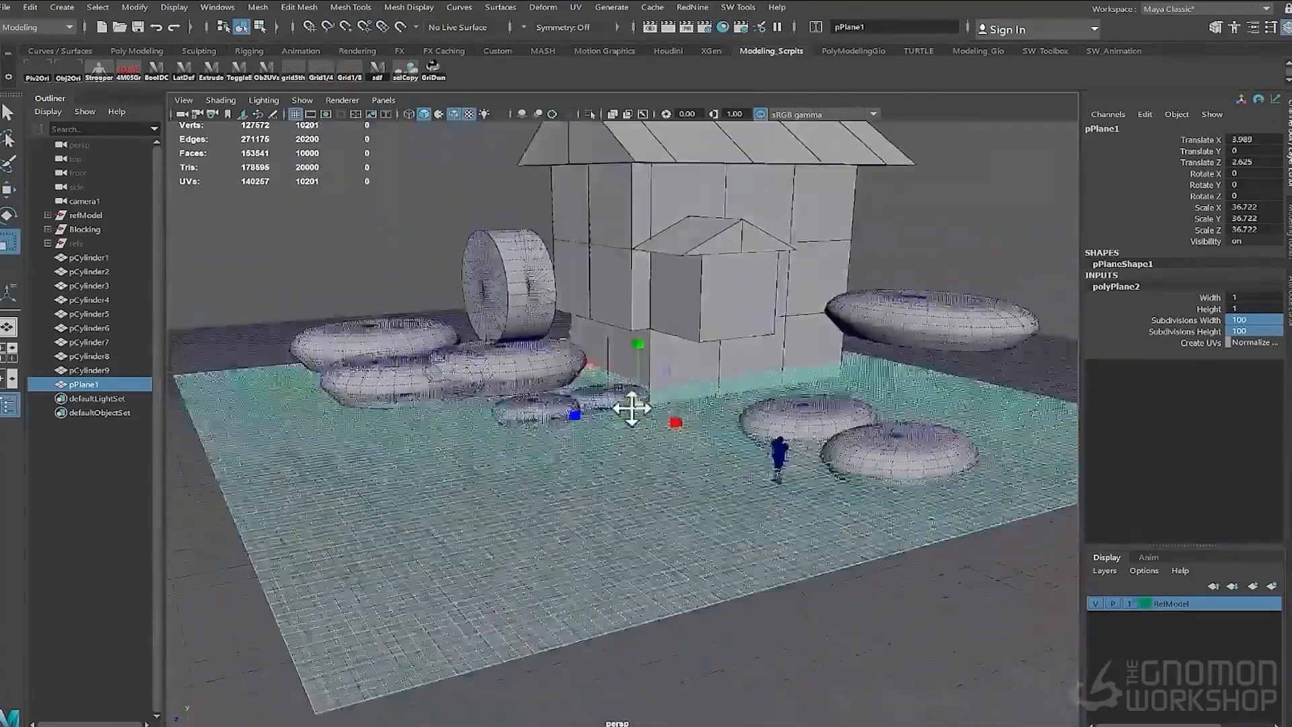
drag(638, 404, 649, 405)
alt+drag(579, 437, 516, 461)
click(454, 114)
alt+right_drag(498, 350, 411, 357)
alt+drag(403, 363, 439, 324)
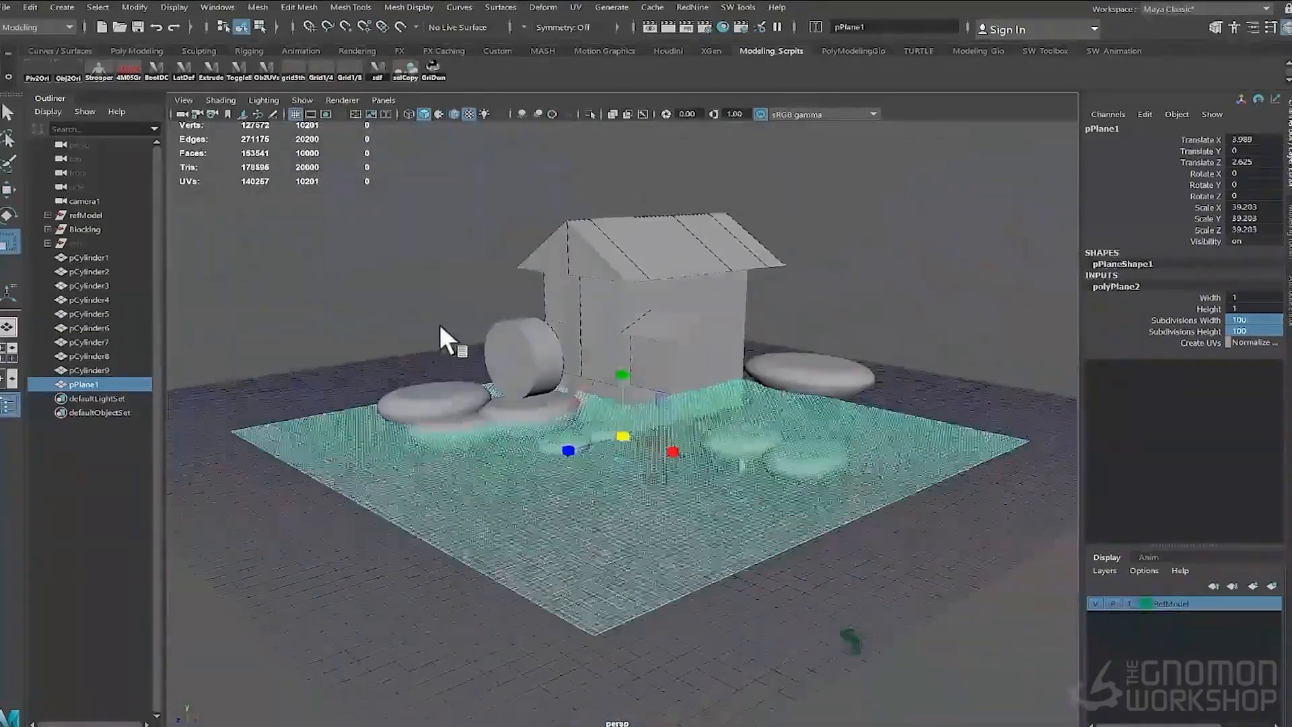
- Sculpt the ground plane, raising mounds around the house and stones
click(137, 51)
click(199, 51)
click(119, 71)
mouse_move(364, 410)
alt+mouse_down()
mouse_move(441, 452)
mouse_move(505, 377)
alt+mouse_up()
drag(444, 492, 441, 451)
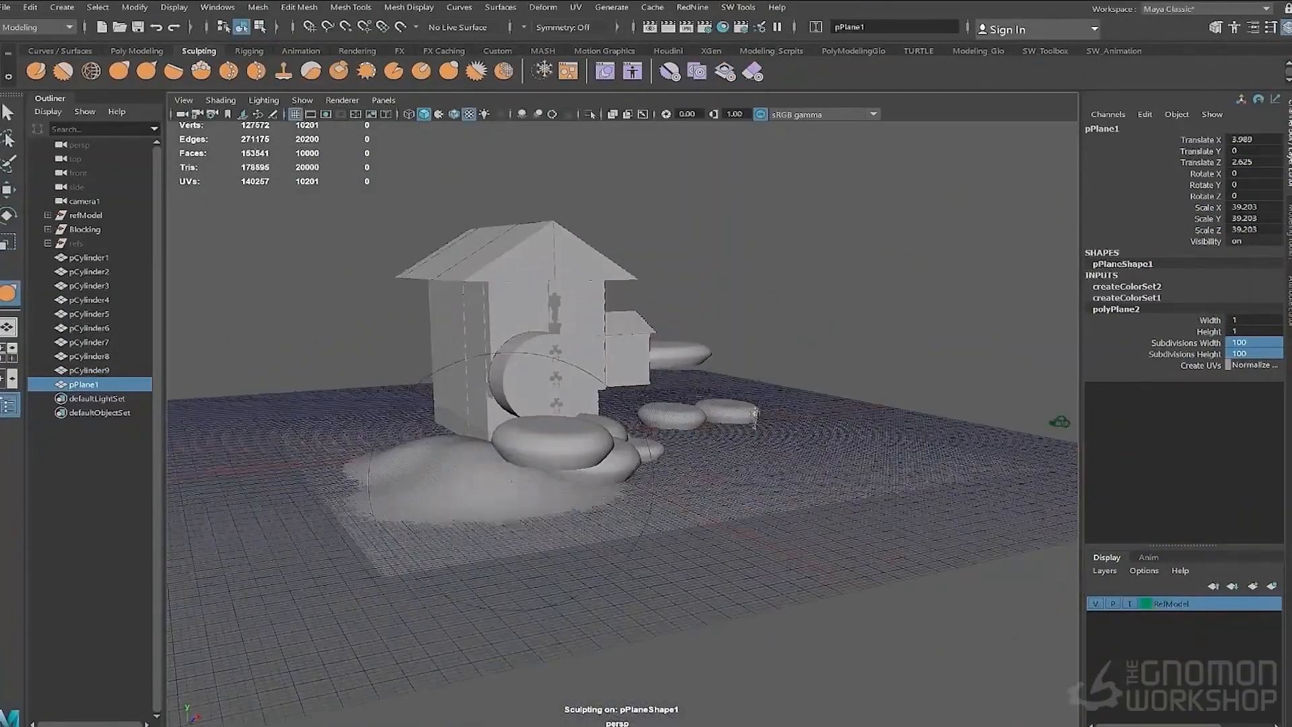
drag(538, 492, 535, 464)
drag(410, 472, 414, 441)
alt+drag(512, 404, 444, 437)
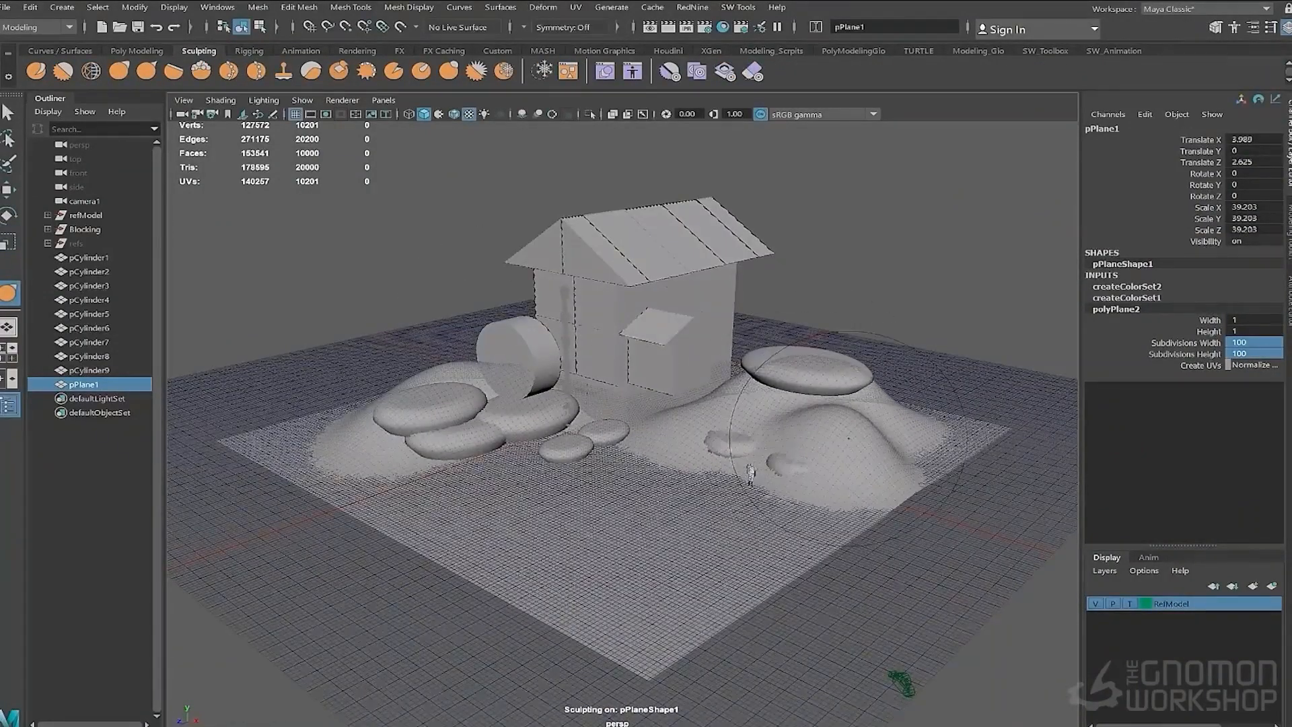
alt+drag(849, 438, 760, 411)
drag(774, 478, 767, 391)
alt+drag(760, 411, 659, 441)
drag(747, 502, 757, 528)
drag(811, 464, 817, 485)
alt+drag(377, 498, 516, 471)
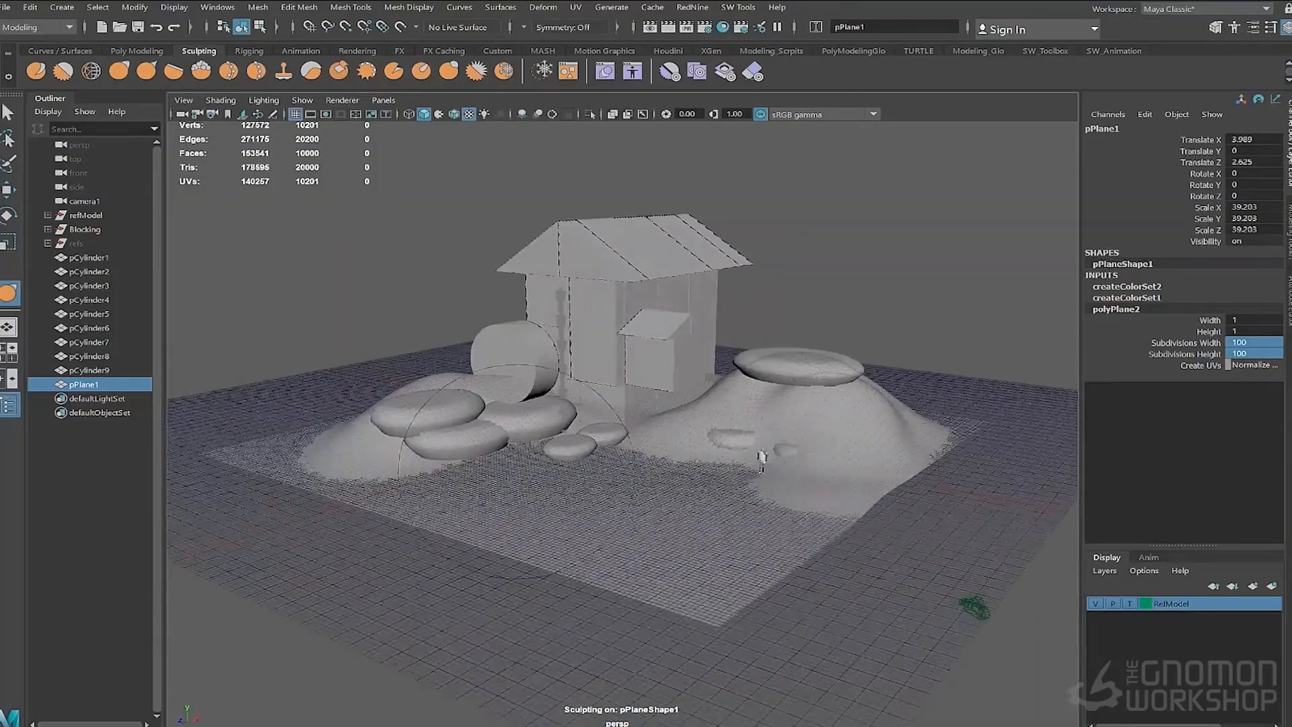
alt+drag(761, 460, 680, 517)
alt+drag(567, 425, 625, 421)
drag(561, 465, 562, 445)
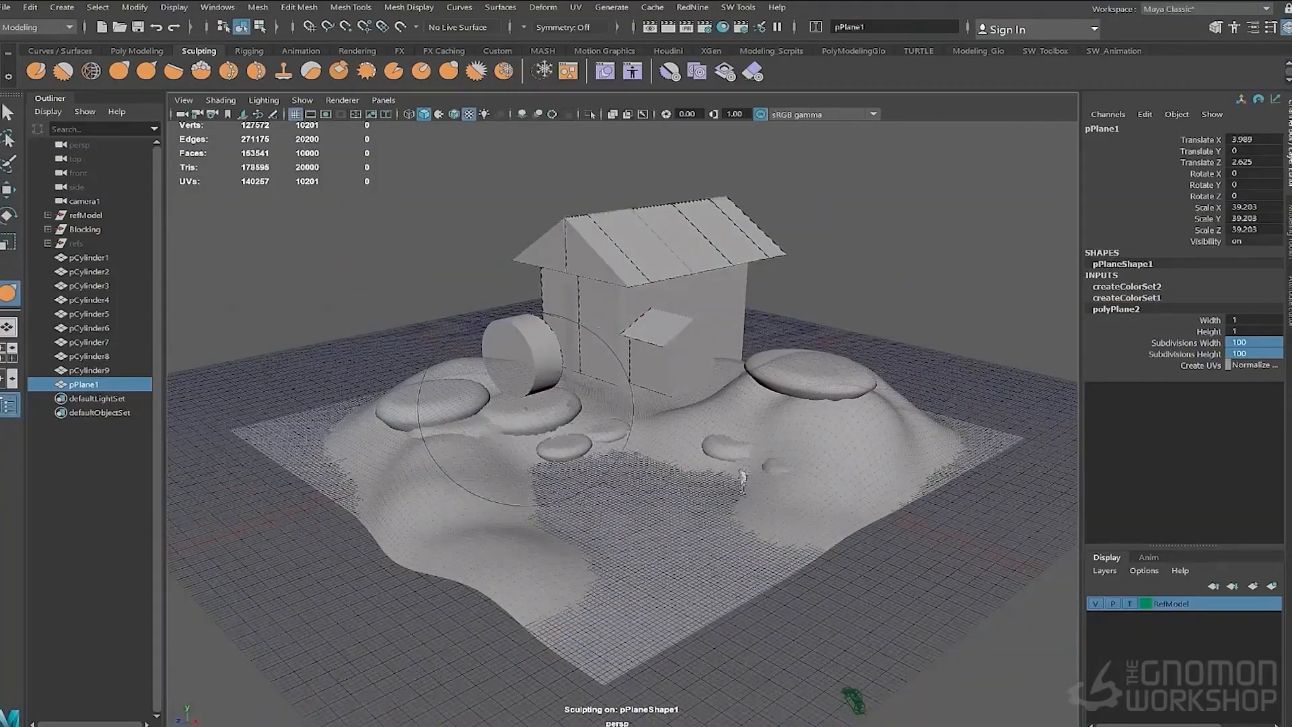
alt+drag(707, 471, 636, 431)
alt+right_drag(596, 431, 727, 431)
alt+drag(596, 431, 632, 451)
- Enlarge the sculpt brush and push broad hills across the ground plane
key(b)
drag(663, 423, 606, 424)
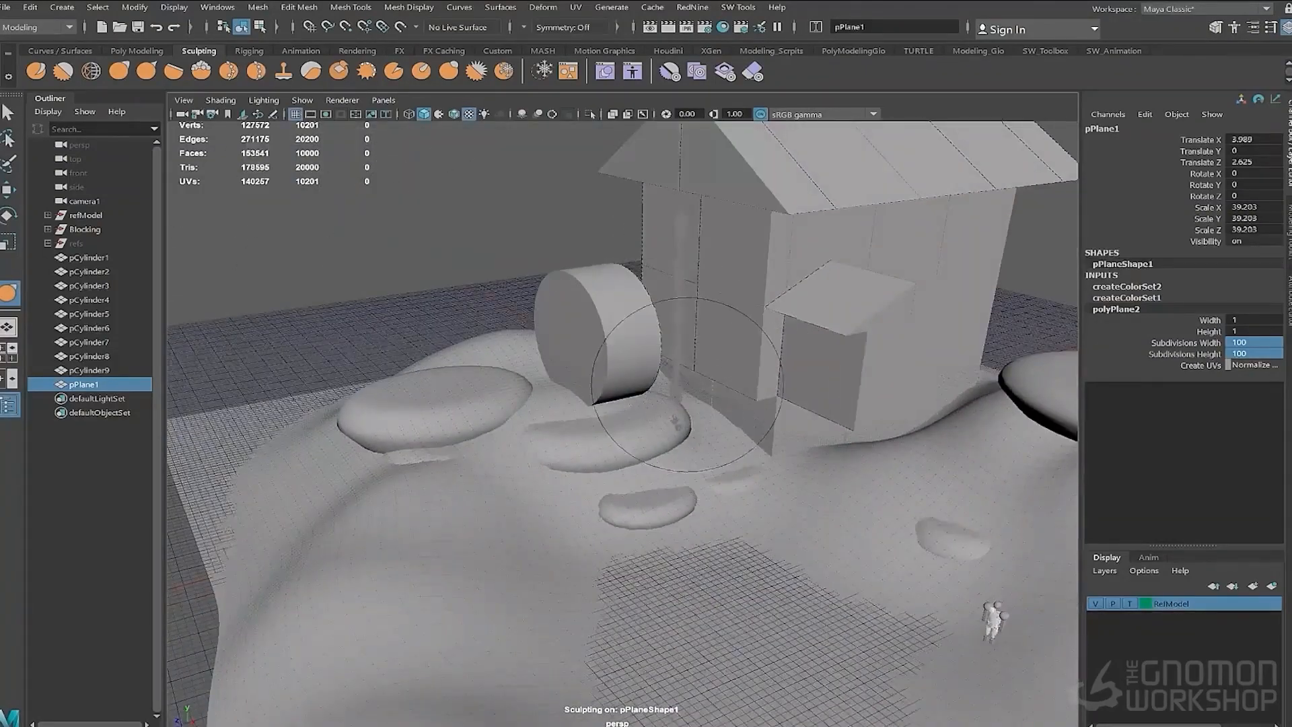
alt+drag(688, 384, 854, 404)
alt+right_drag(693, 531, 557, 539)
alt+drag(725, 495, 458, 486)
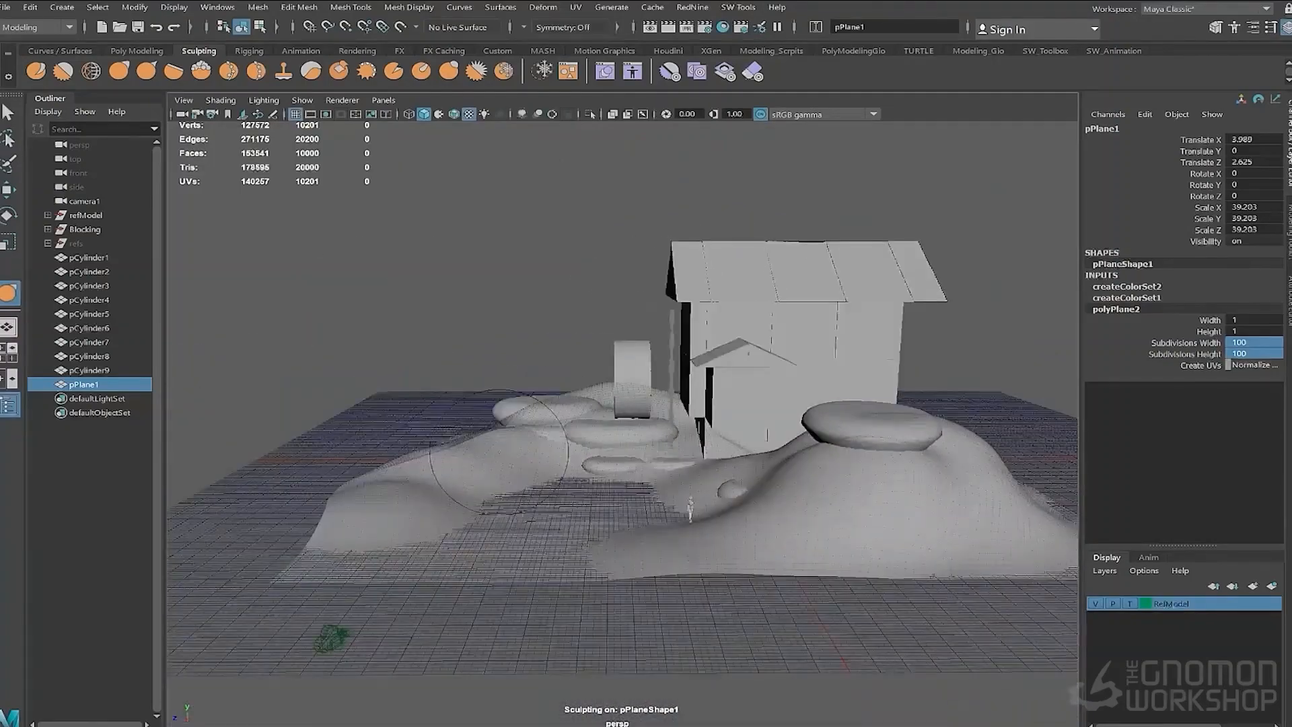
alt+right_drag(465, 486, 592, 501)
alt+drag(592, 501, 875, 444)
alt+right_drag(886, 442, 747, 458)
alt+drag(747, 458, 693, 532)
- Create a second polygon plane and set its subdivisions to 50 by 50
key(w)
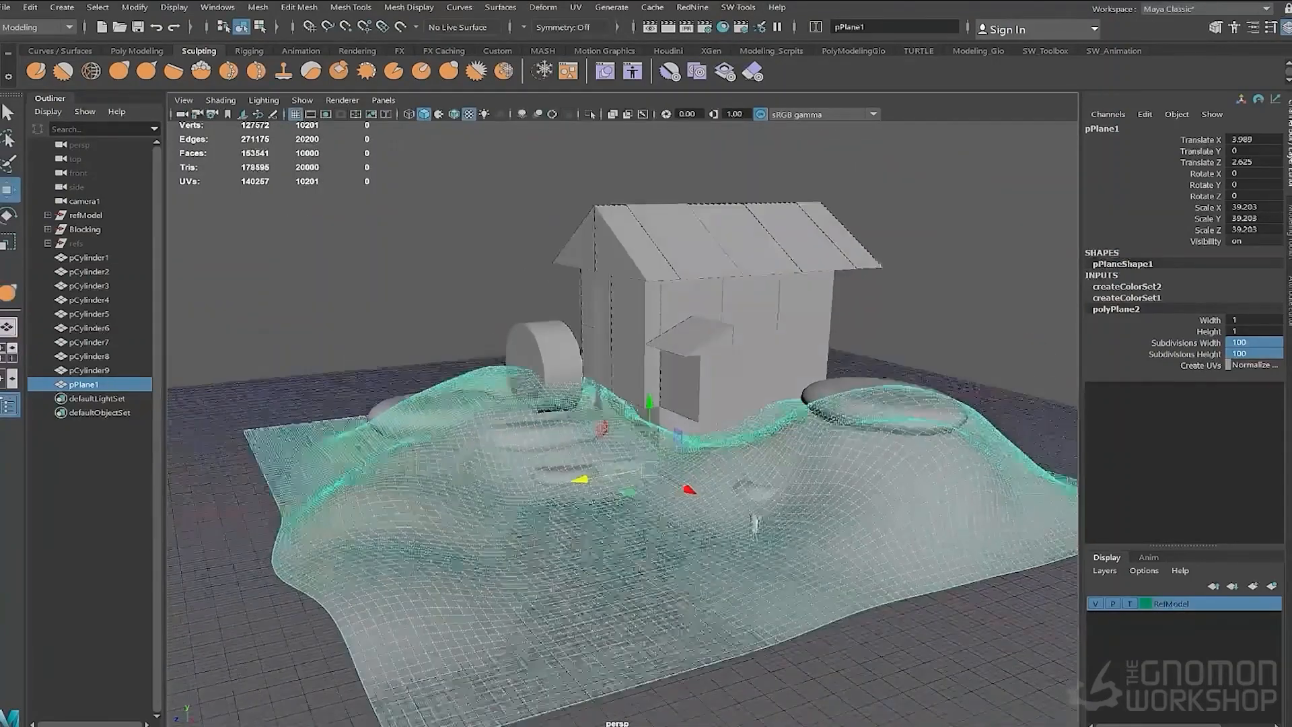
click(902, 255)
alt+drag(741, 485, 781, 511)
right_click(907, 564)
alt+right_drag(781, 512, 858, 549)
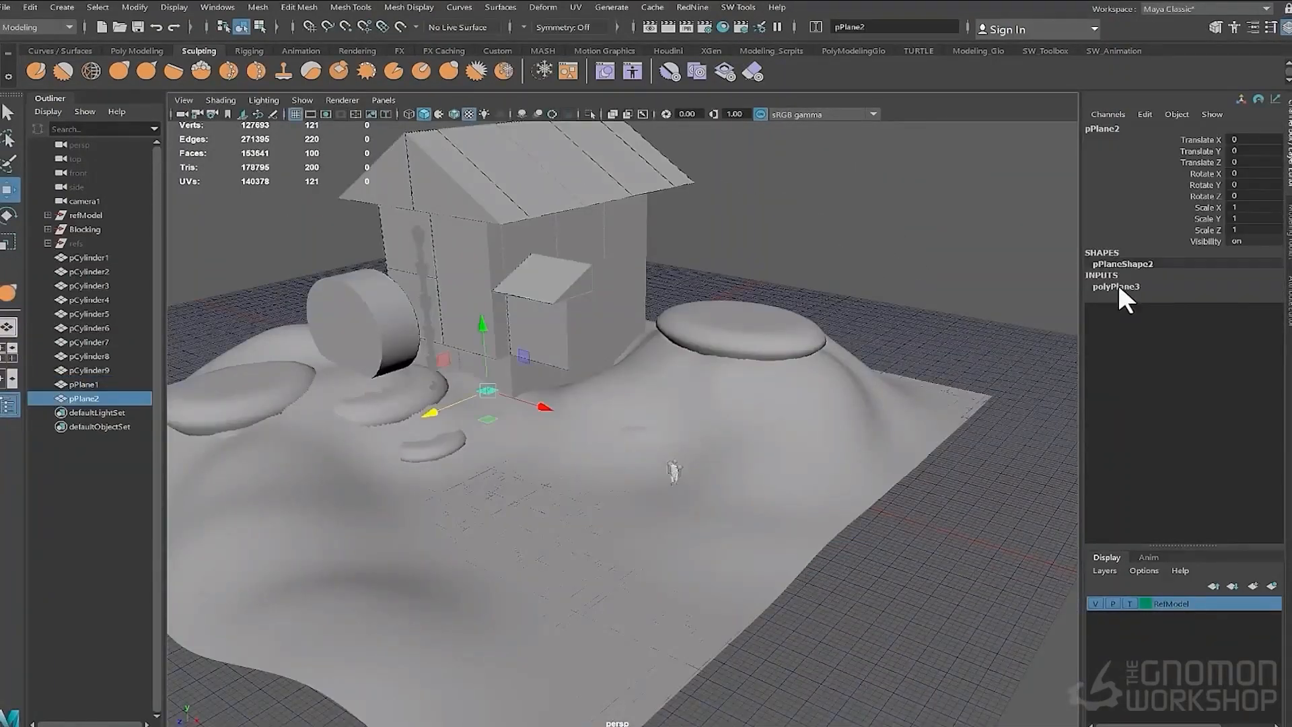
click(1119, 287)
drag(1251, 320, 1252, 331)
text(50)
key(Return)
- Move the second plane beside the house and scale it up to about 13.6
alt+drag(778, 394, 498, 447)
key(r)
drag(642, 413, 715, 404)
mouse_move(572, 431)
mouse_down()
mouse_move(664, 443)
mouse_move(448, 440)
mouse_move(473, 386)
mouse_move(661, 434)
mouse_move(663, 401)
mouse_up()
- Sculpt a rounded bulge into the second plane
click(119, 71)
alt+drag(778, 438, 605, 441)
drag(548, 474, 545, 426)
mouse_move(673, 431)
alt+mouse_down()
mouse_move(1024, 441)
mouse_move(1070, 431)
alt+mouse_up()
drag(663, 411, 670, 377)
alt+drag(794, 411, 586, 430)
alt+drag(531, 397, 787, 440)
- Isolate the second plane and sculpt folds and ridges into the rock mound
key(ctrl+1)
alt+drag(444, 466, 712, 424)
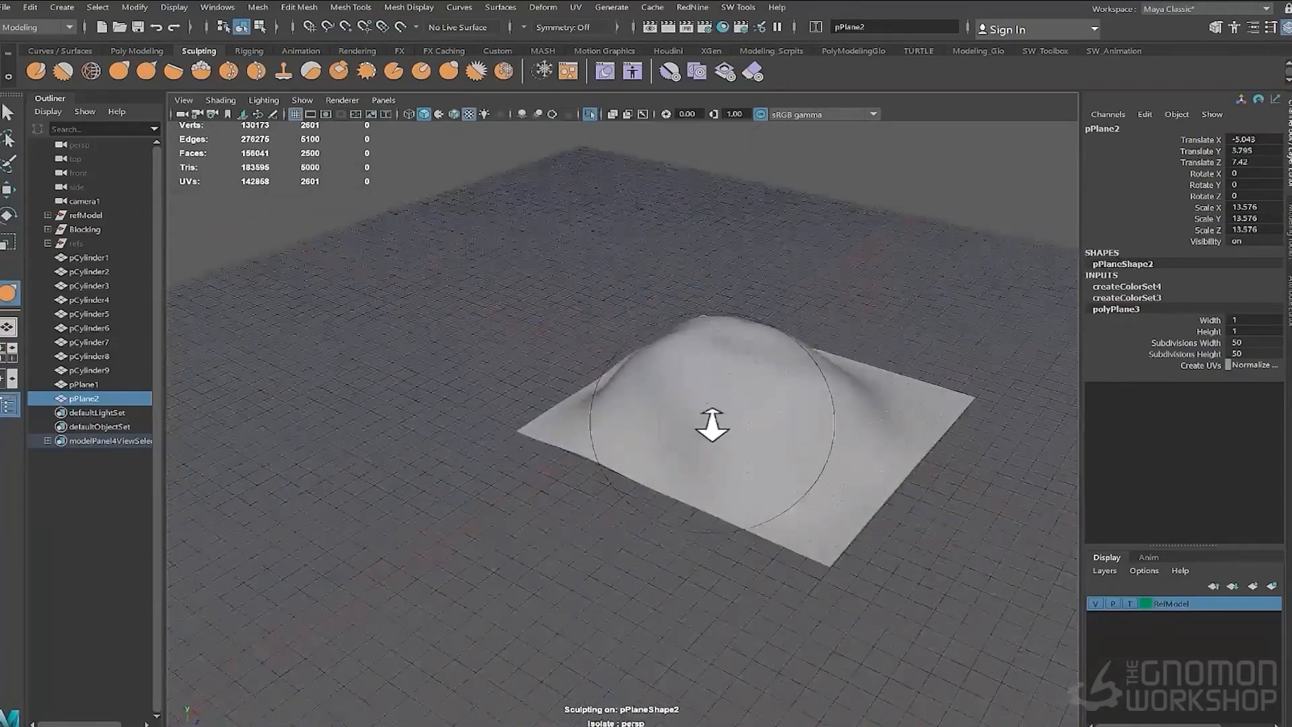
mouse_move(806, 400)
alt+mouse_down()
mouse_move(578, 417)
mouse_move(508, 470)
mouse_move(619, 512)
alt+mouse_up()
mouse_move(619, 511)
alt+mouse_down()
mouse_move(747, 413)
mouse_move(633, 512)
alt+mouse_up()
mouse_move(633, 512)
mouse_down()
mouse_move(657, 461)
mouse_move(720, 539)
mouse_up()
alt+drag(720, 539, 644, 491)
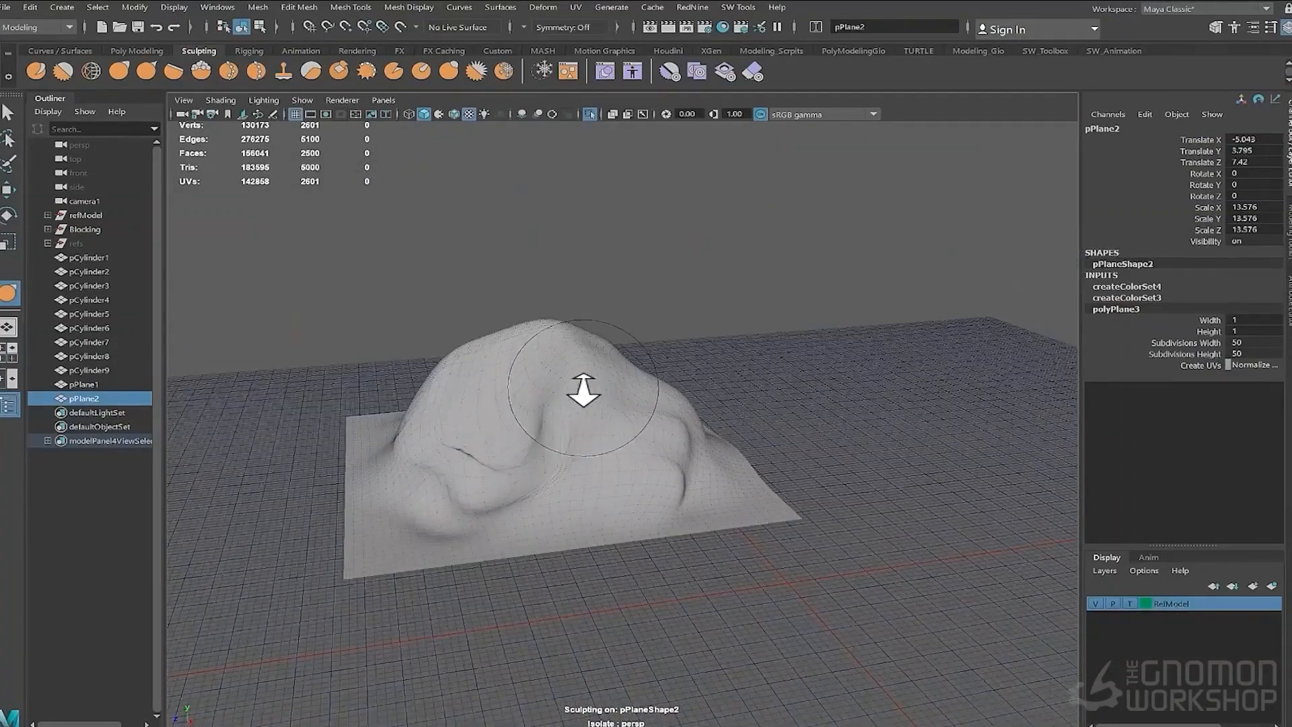
mouse_move(523, 436)
alt+mouse_down()
mouse_move(606, 462)
mouse_move(698, 439)
mouse_move(684, 453)
mouse_move(485, 361)
mouse_move(471, 377)
alt+mouse_up()
mouse_move(471, 377)
mouse_down()
mouse_move(530, 441)
mouse_move(625, 444)
mouse_move(646, 485)
mouse_up()
alt+drag(646, 485, 574, 468)
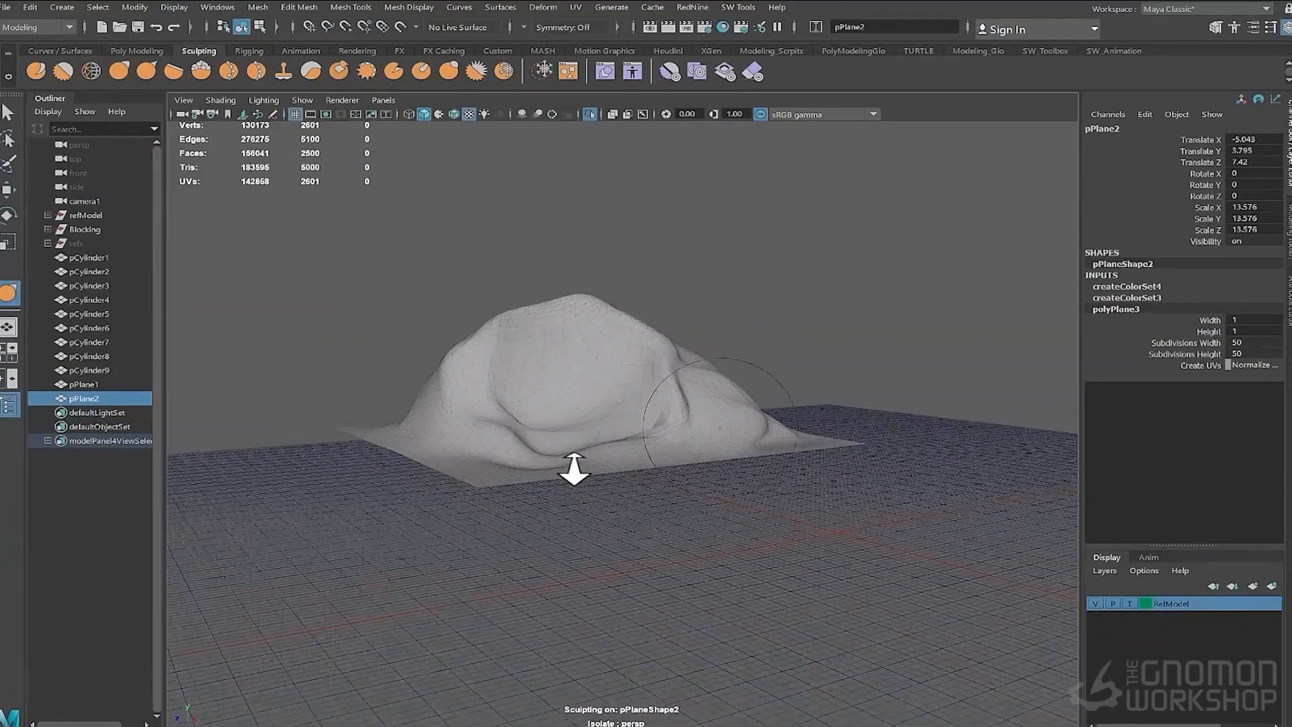
- Select the full border edge loop of the rock mound plane
key(r)
mouse_move(581, 391)
mouse_down()
mouse_move(611, 362)
mouse_move(309, 445)
mouse_up()
key(F10)
alt+right_drag(309, 444, 600, 527)
double_click(600, 530)
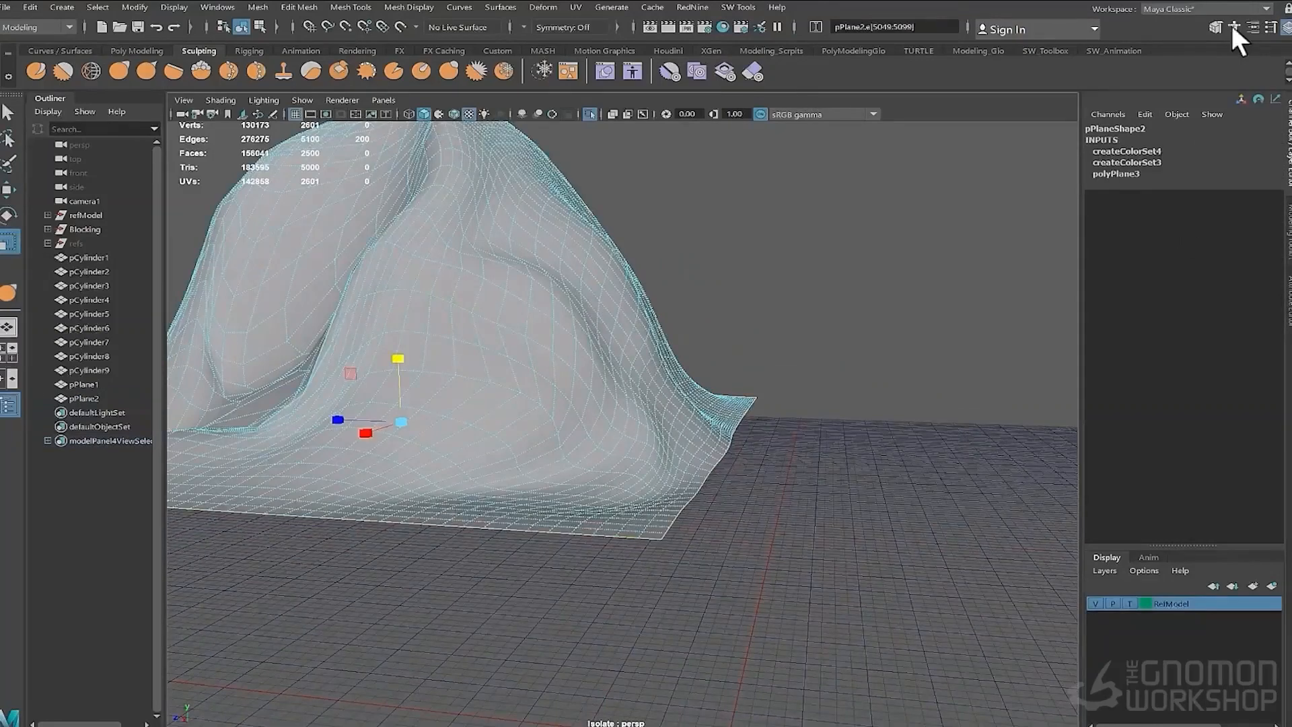
key(super)
alt+drag(309, 387, 613, 408)
- Turn on surface soft selection with a 300 falloff and pull the mound's border edges down into the ground
click(1215, 27)
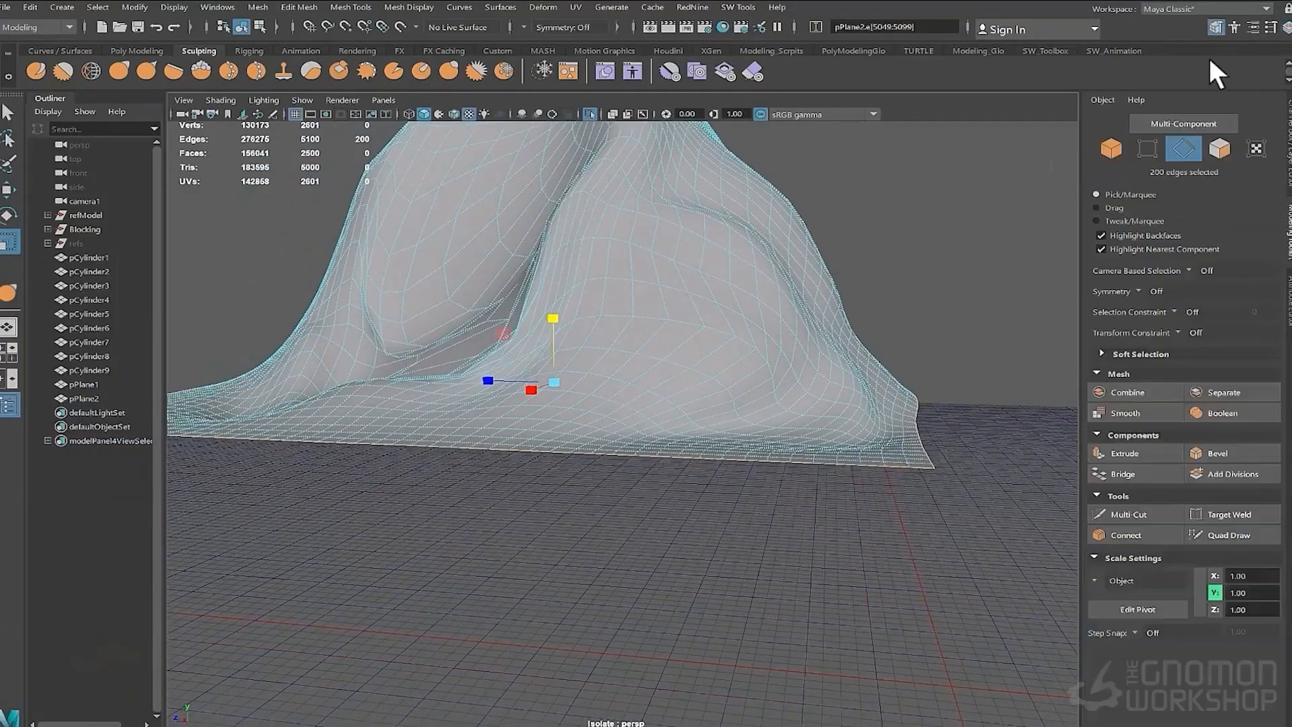
click(1141, 354)
click(1157, 373)
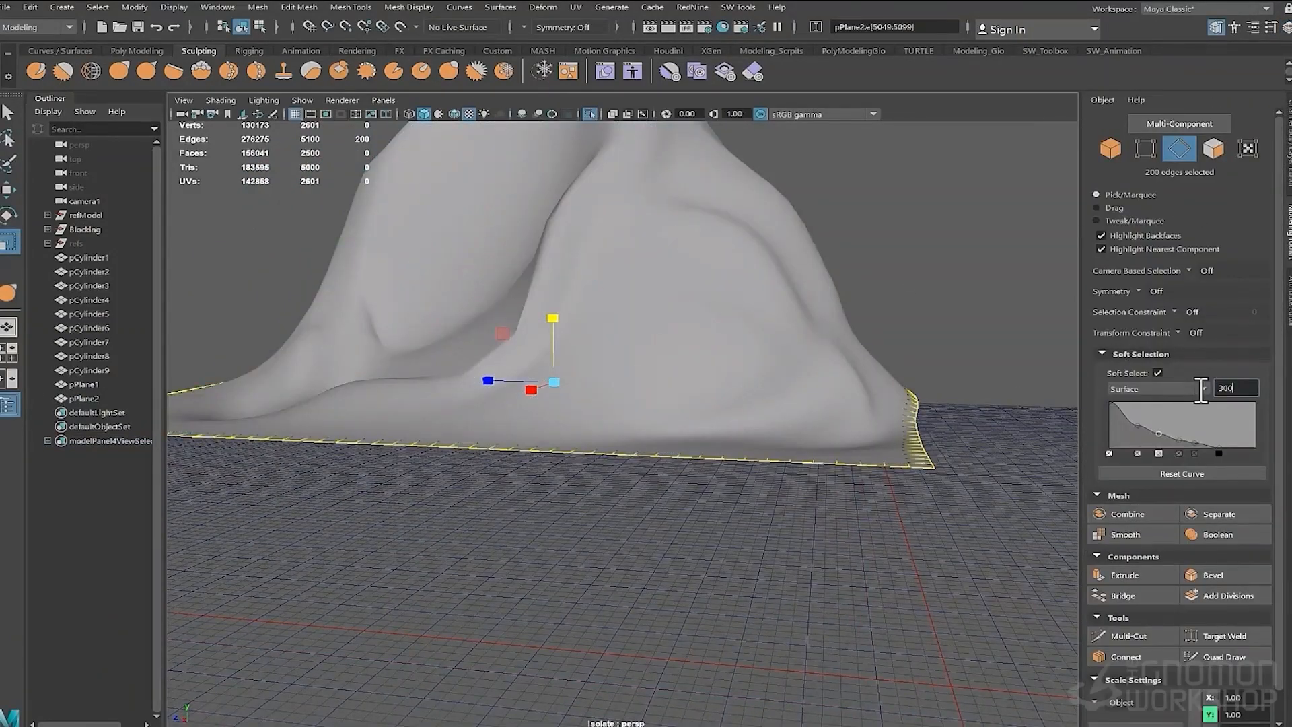
key(Return)
key(w)
drag(555, 315, 557, 459)
alt+drag(596, 341, 679, 377)
- Move, scale and position the rock mound plane behind the waterwheel beside the house
key(F8)
click(589, 114)
alt+right_drag(727, 377, 629, 464)
alt+drag(630, 464, 668, 479)
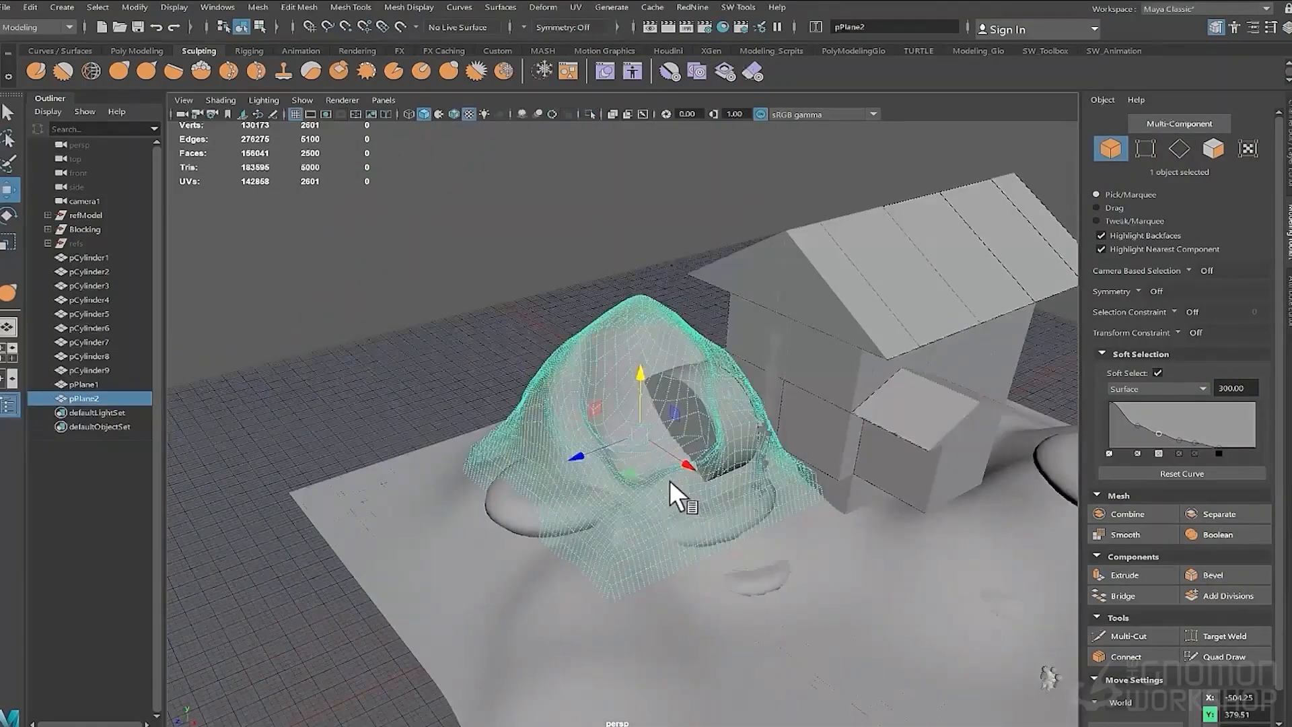
key(r)
drag(639, 434, 559, 426)
key(w)
alt+right_drag(559, 426, 605, 445)
alt+drag(606, 444, 722, 438)
click(630, 457)
middle_drag(721, 439, 645, 402)
key(r)
alt+drag(628, 401, 645, 441)
drag(560, 467, 526, 474)
drag(665, 486, 737, 405)
key(w)
drag(727, 482, 707, 477)
alt+drag(706, 476, 709, 438)
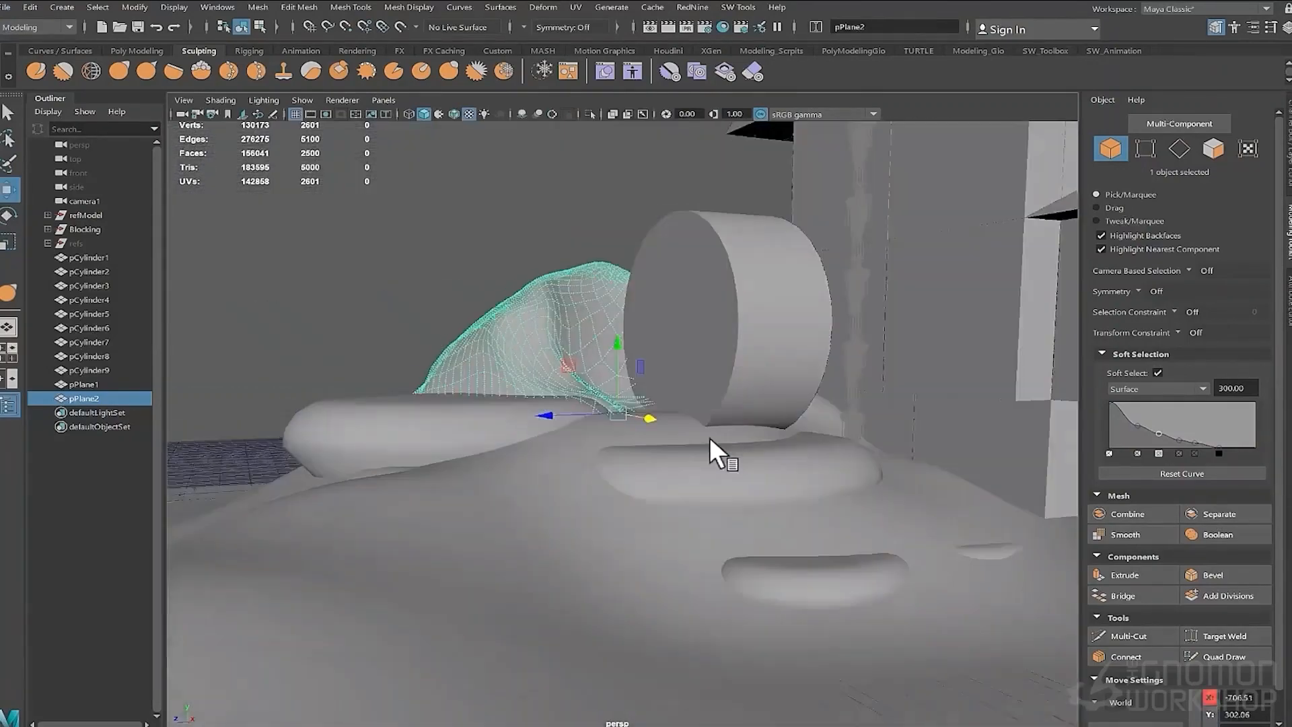
key(r)
drag(622, 356, 623, 345)
- Sculpt the rock mound's surface to wrap around the waterwheel
click(114, 69)
alt+drag(835, 296, 751, 397)
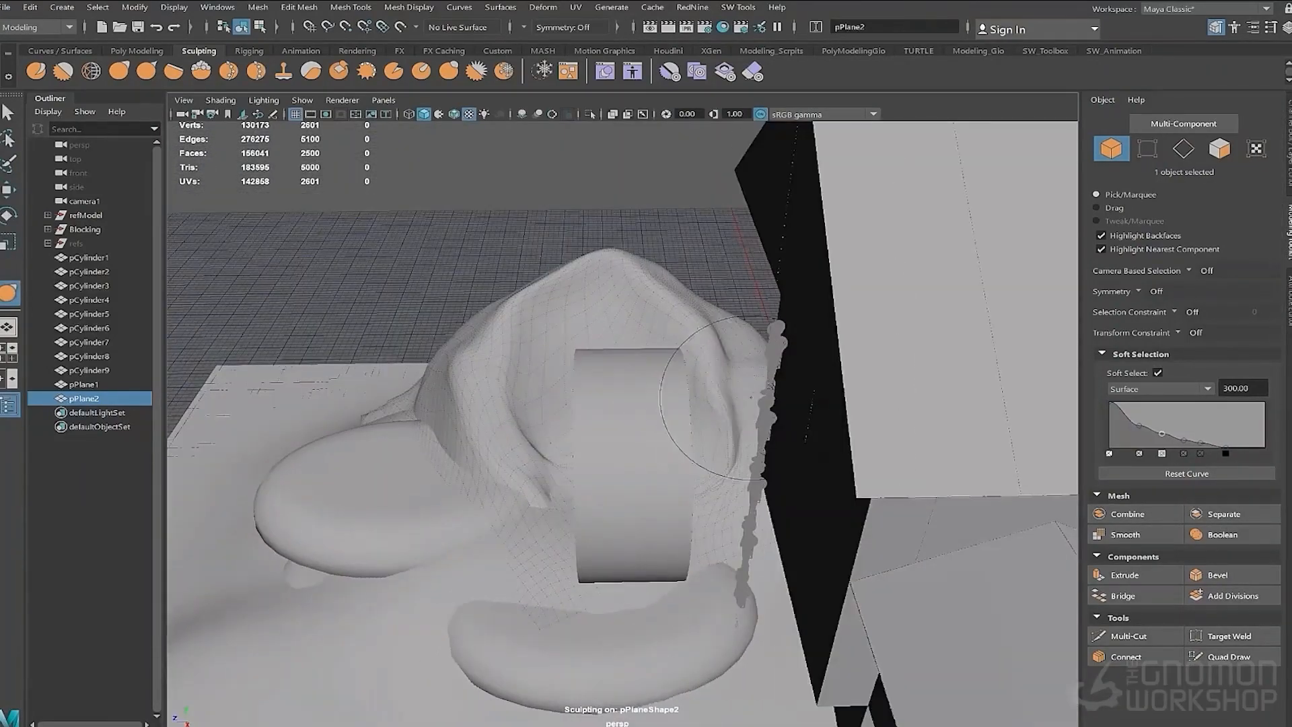
drag(661, 298, 668, 285)
alt+drag(538, 357, 644, 292)
alt+drag(638, 442, 545, 464)
- Select the waterwheel cylinder and move it snugly against the rock mound
key(w)
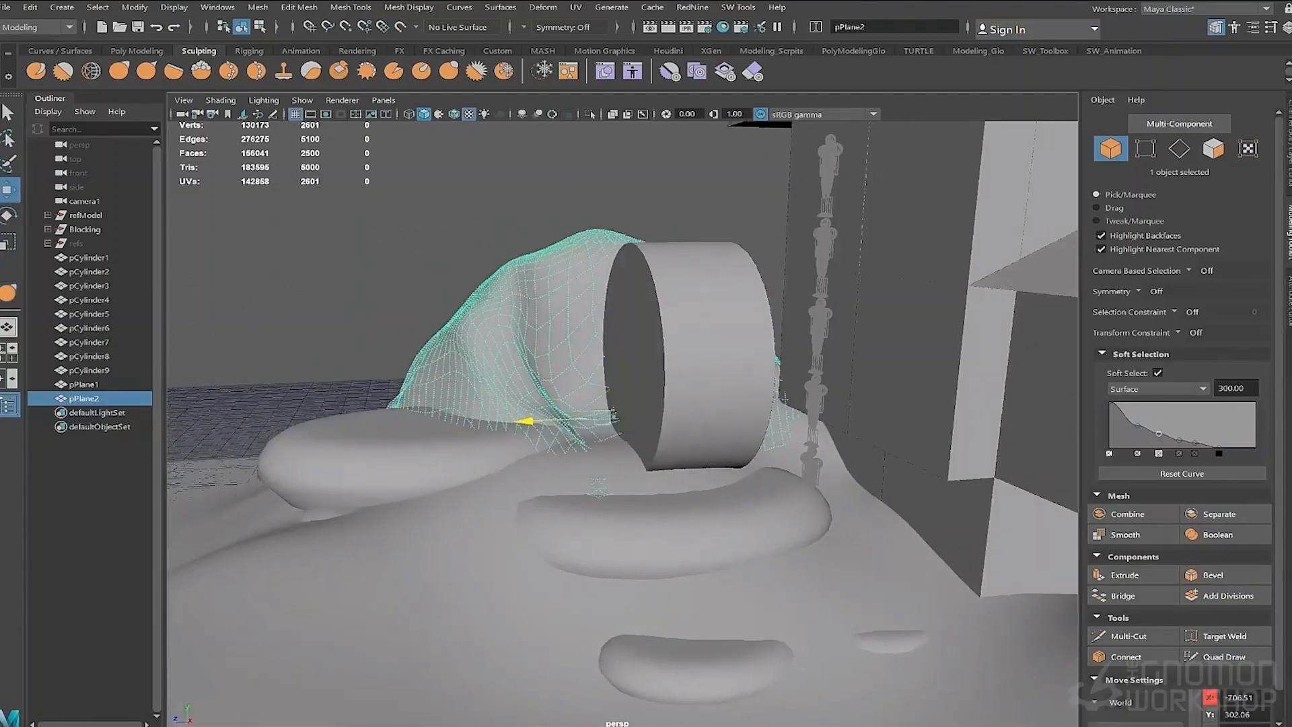
click(673, 377)
drag(615, 364, 542, 364)
mouse_move(646, 430)
alt+mouse_down()
mouse_move(707, 485)
mouse_move(579, 431)
alt+mouse_up()
alt+right_drag(848, 559, 770, 564)
alt+drag(769, 564, 787, 586)
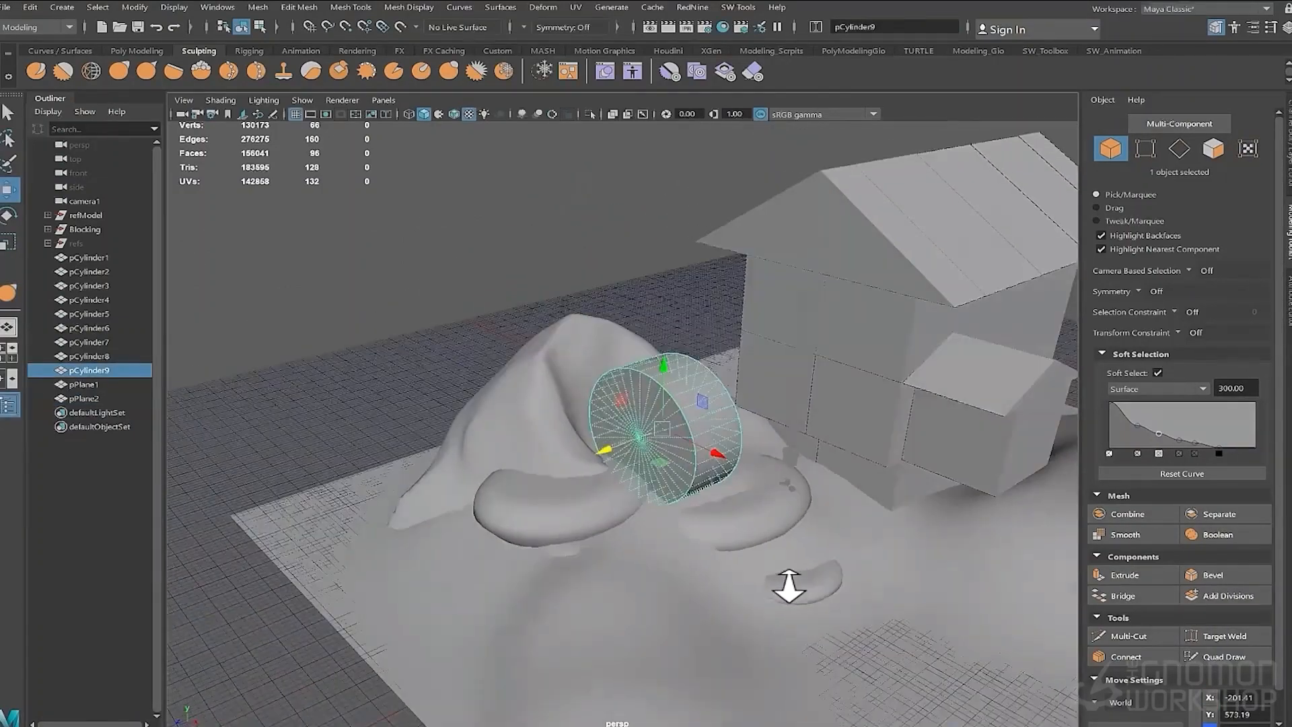
- Look through camera1 and shift the waterwheel to match the concept sketch
click(502, 472)
alt+drag(502, 476, 579, 582)
click(383, 100)
mouse_move(413, 115)
click(537, 115)
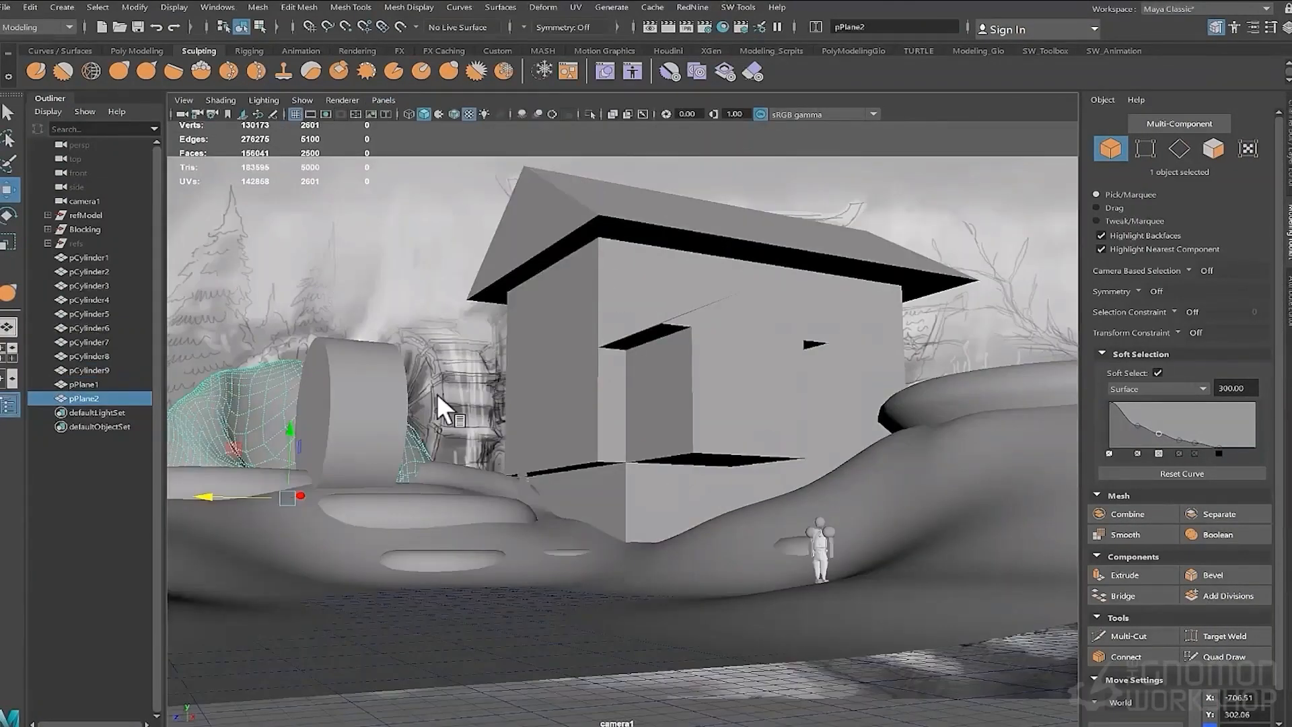
click(409, 114)
click(423, 114)
click(363, 417)
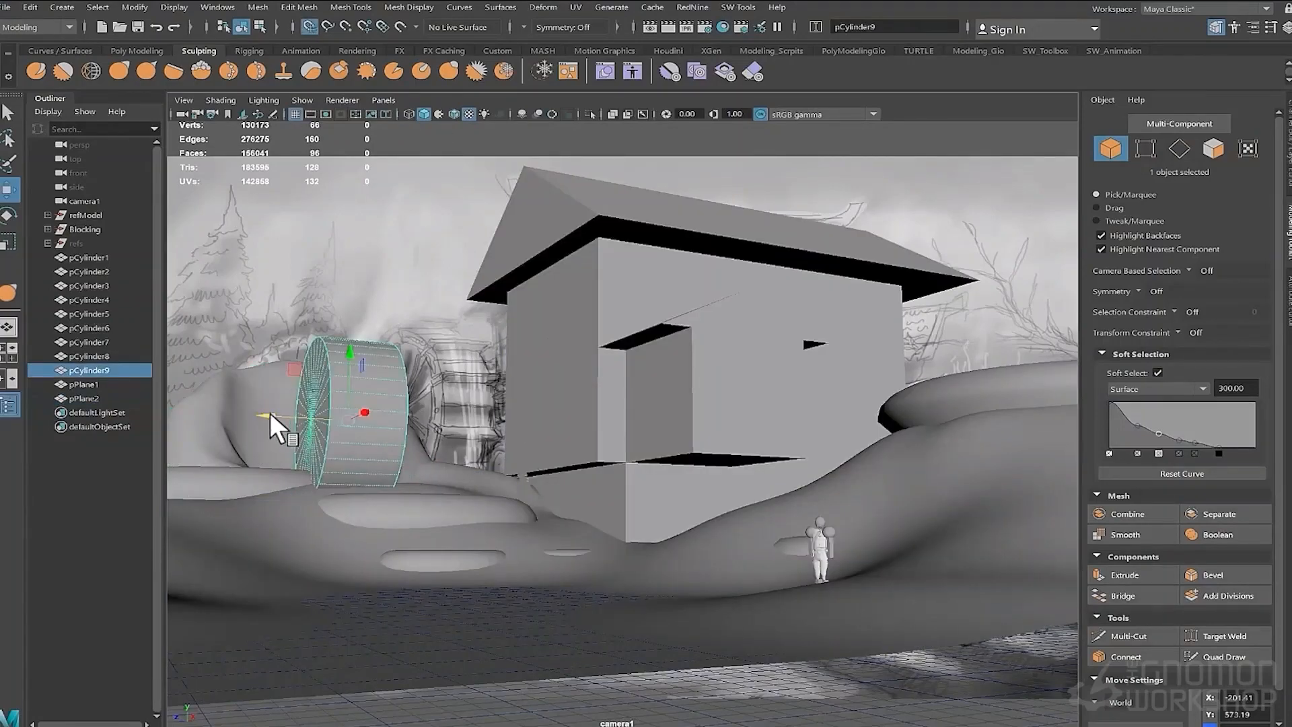
alt+drag(794, 516, 880, 551)
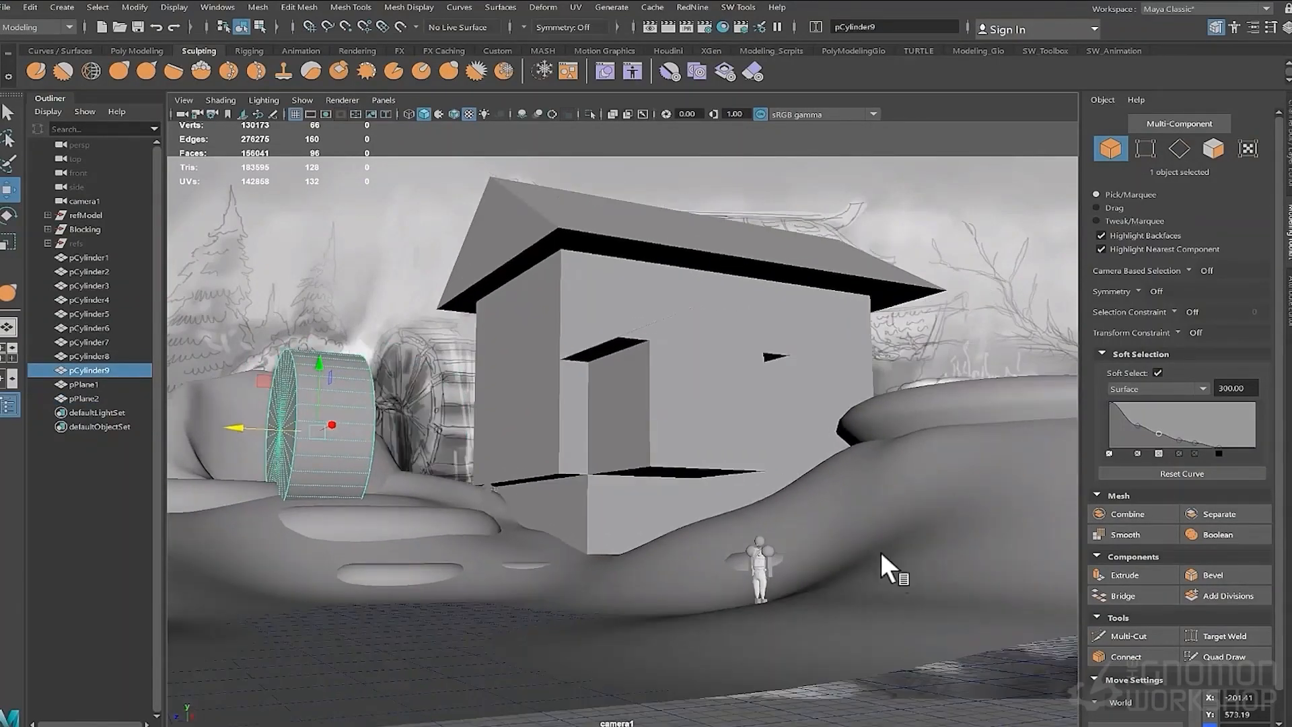
- Select a flat stone cylinder beneath the terrain and raise it to Translate Y 3.013
key(space)
drag(629, 510, 599, 233)
click(539, 459)
shift+click(552, 202)
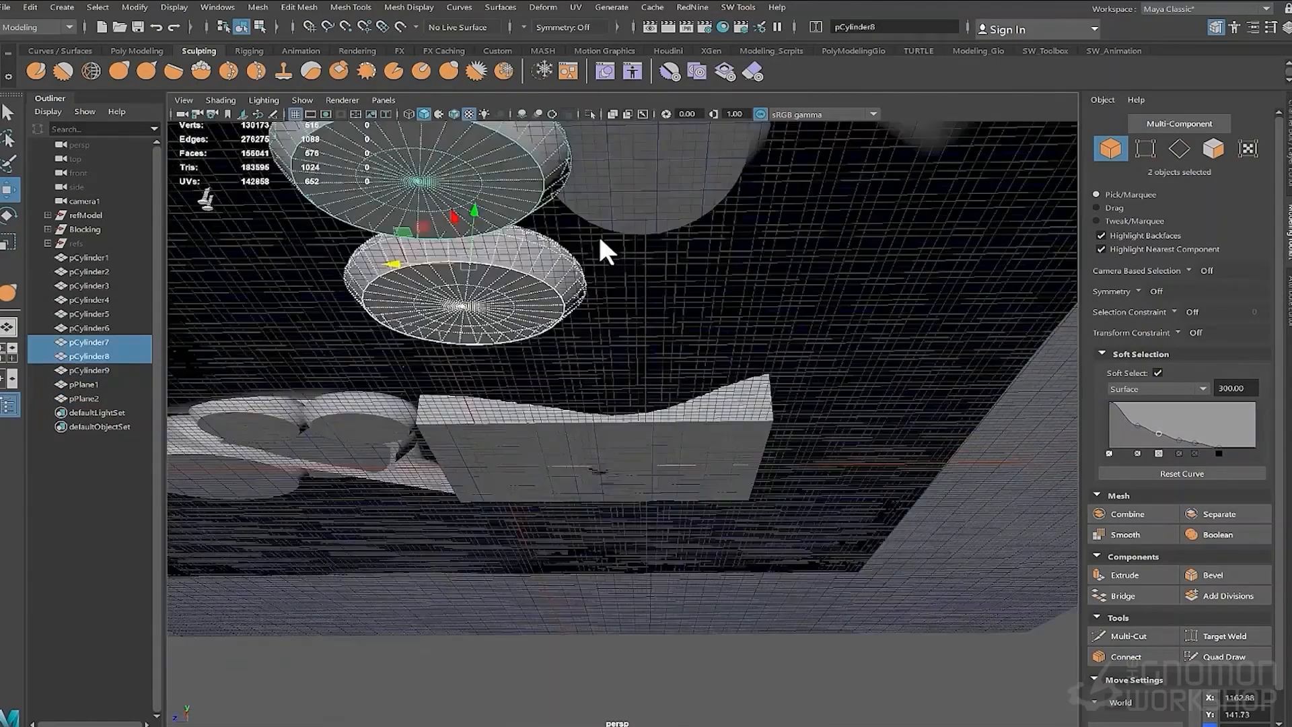
alt+middle_drag(599, 233, 632, 297)
drag(516, 303, 806, 440)
shift+click(488, 239)
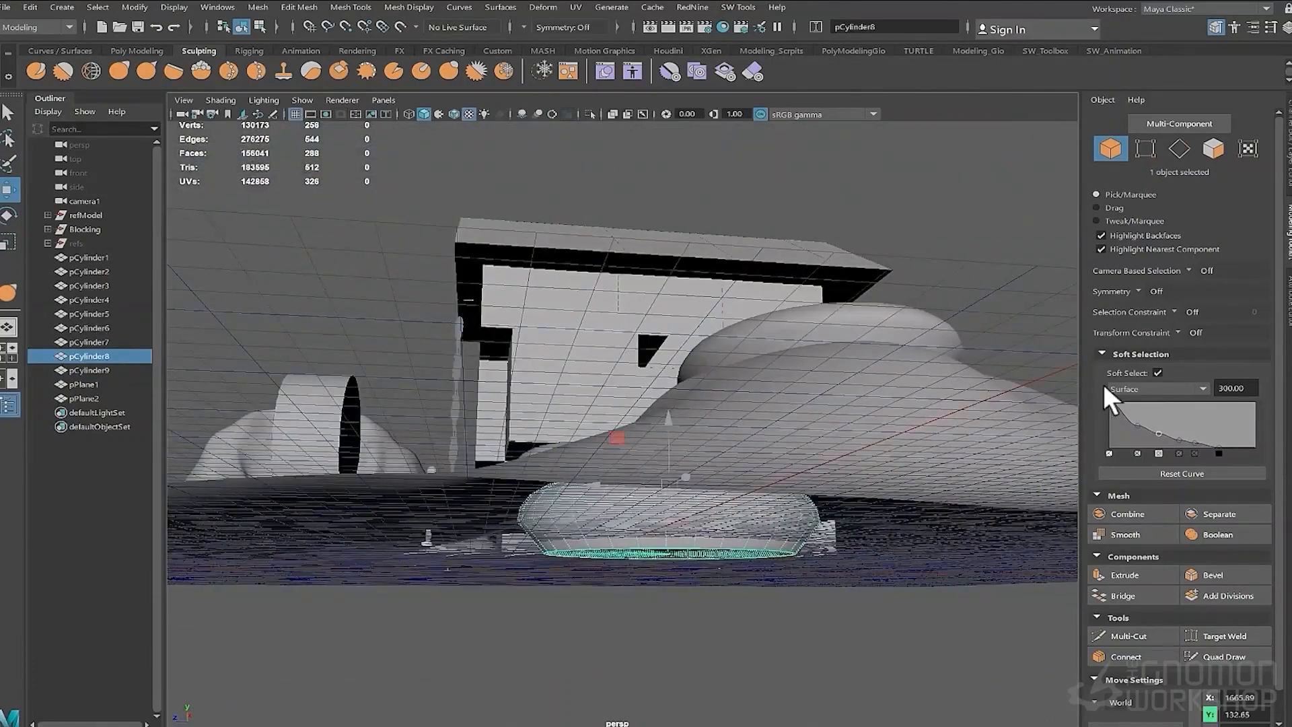
click(1286, 28)
drag(1179, 140, 1199, 231)
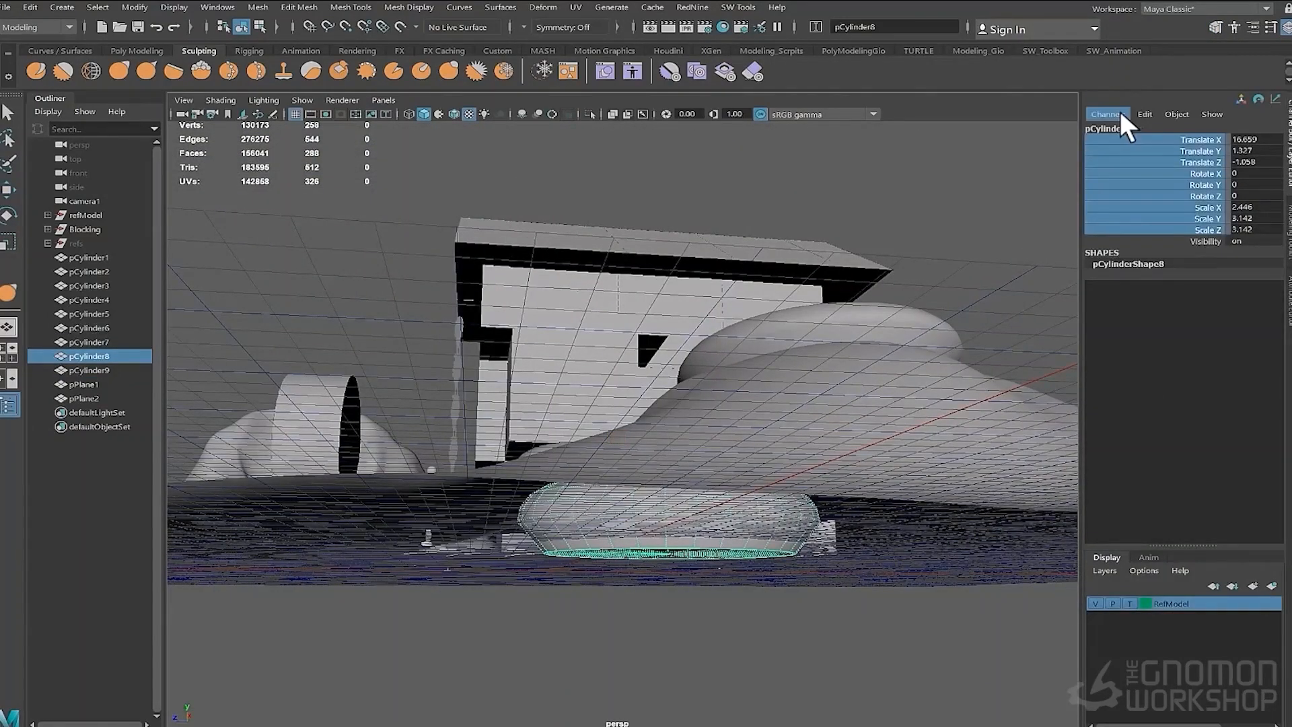
click(1119, 114)
click(1123, 317)
alt+drag(718, 471, 660, 454)
drag(660, 392, 942, 503)
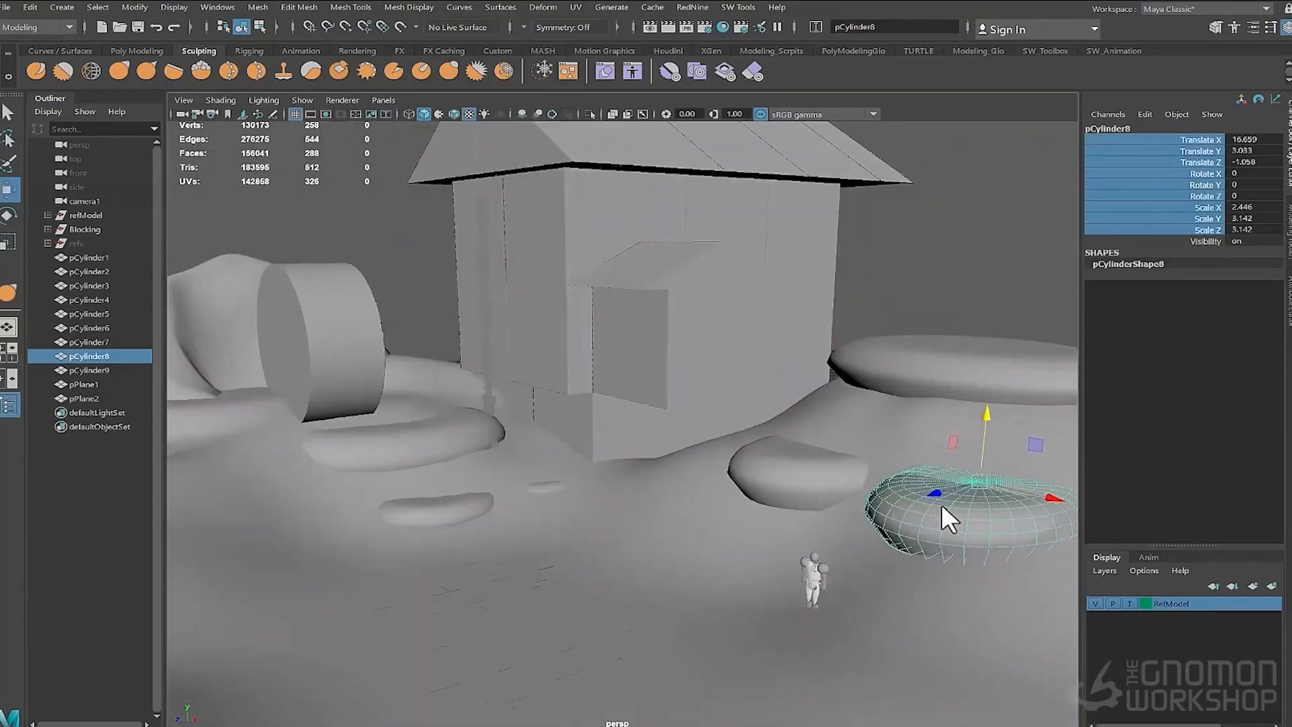
- Create a new polygon cube in the scene
click(797, 481)
drag(771, 455, 777, 521)
scroll(767, 468, down, 5)
click(777, 521)
shift+right_click(777, 521)
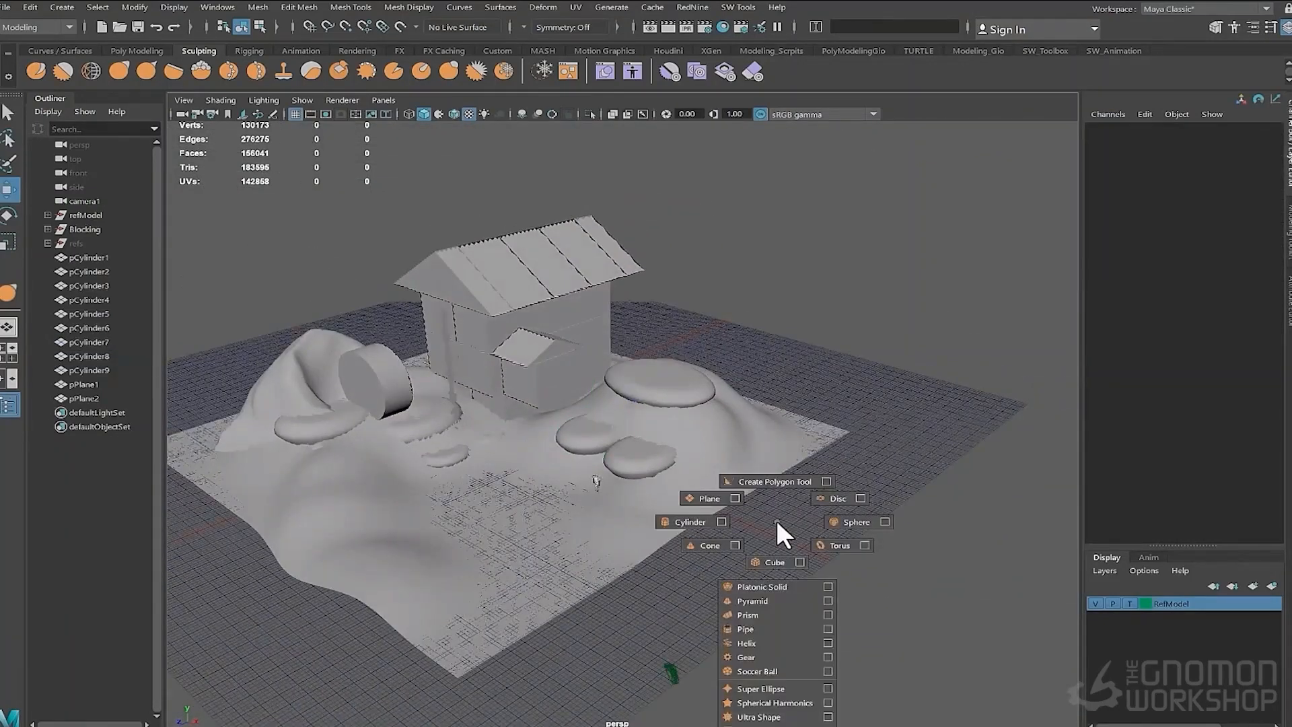
shift+right_drag(777, 520, 775, 562)
scroll(673, 512, up, 5)
drag(423, 425, 829, 600)
scroll(876, 587, down, 6)
drag(653, 530, 599, 565)
scroll(603, 571, up, 5)
key(f)
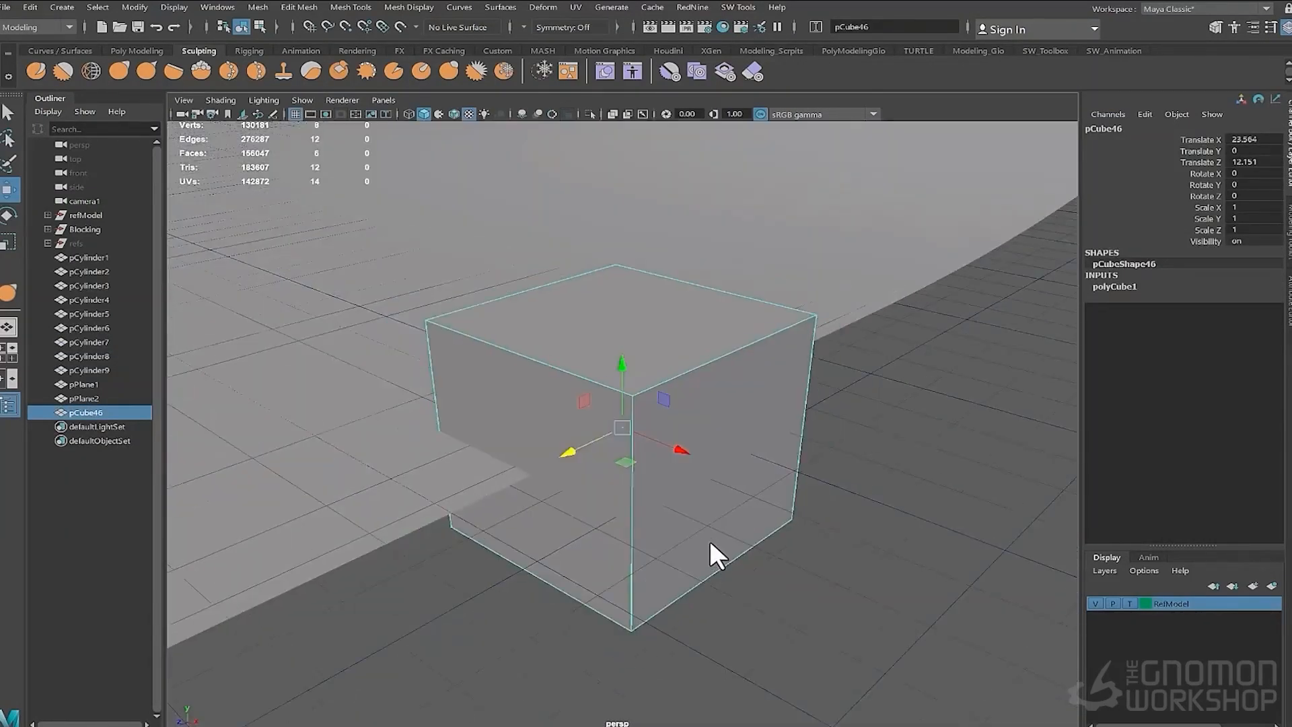
- Isolate the new cube and flatten it into a long, low slab beside the character reference
scroll(710, 540, down, 8)
shift+click(633, 326)
key(ctrl+1)
alt+drag(632, 330, 621, 286)
click(619, 426)
key(f)
scroll(597, 395, down, 5)
alt+drag(620, 286, 607, 321)
right_drag(608, 322, 611, 359)
click(601, 302)
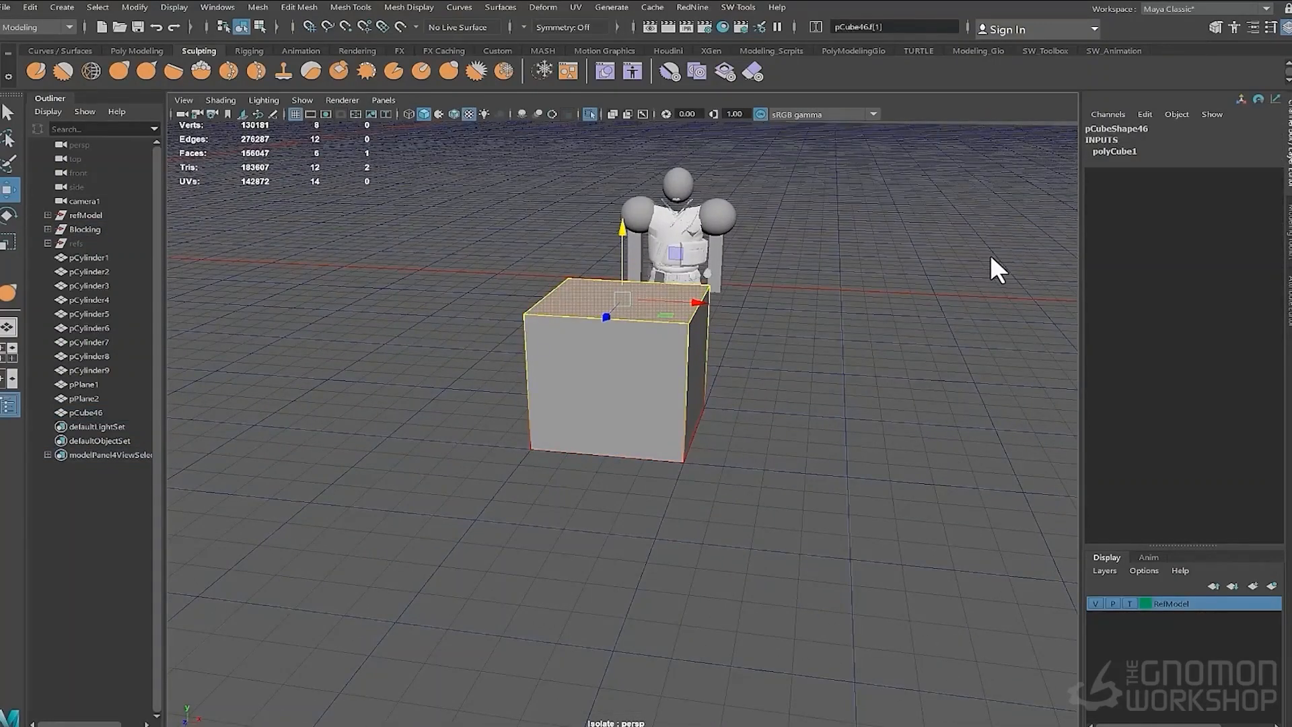
alt+drag(607, 361, 626, 381)
click(697, 400)
drag(753, 403, 798, 406)
scroll(788, 431, down, 4)
alt+drag(713, 471, 758, 454)
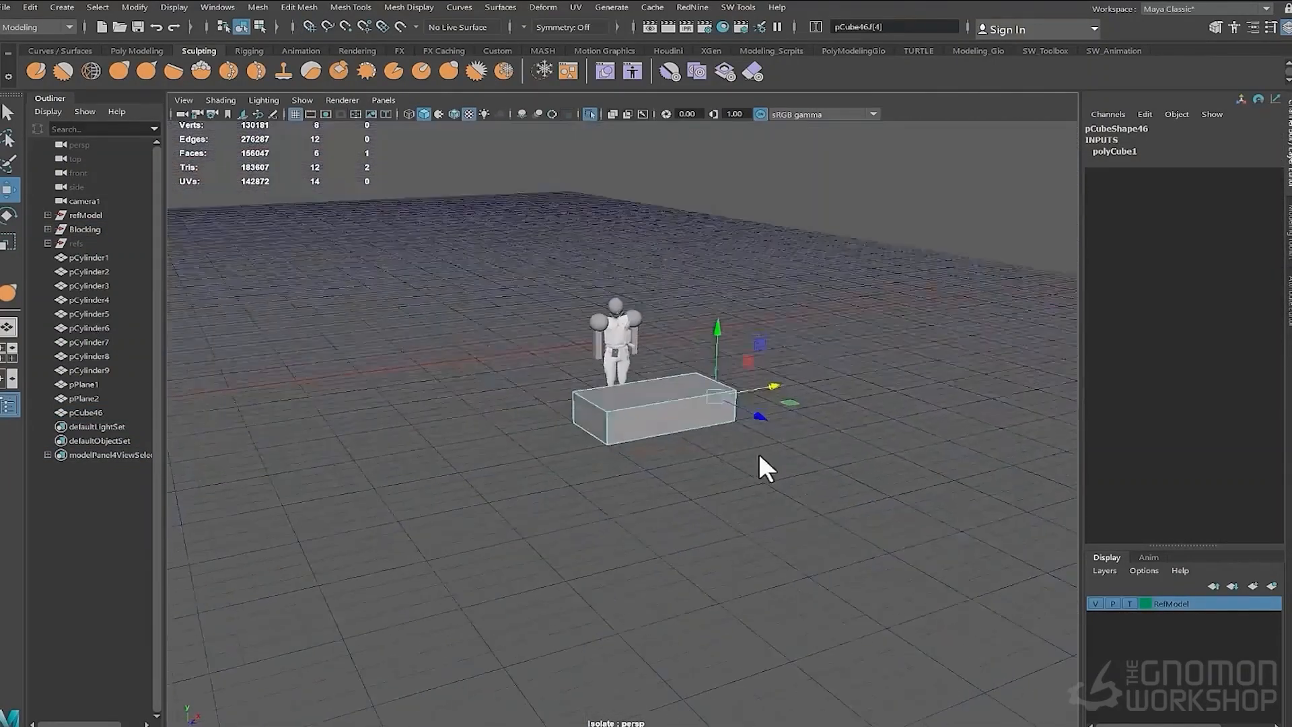
- Bevel the slab's edges with fraction 0.5 and 1 segment
click(584, 420)
drag(632, 418, 688, 455)
click(638, 439)
drag(634, 493, 677, 537)
alt+drag(599, 467, 557, 425)
right_drag(557, 425, 634, 397)
key(ctrl+b)
drag(640, 446, 649, 440)
mouse_move(471, 457)
alt+mouse_down()
mouse_move(513, 410)
mouse_move(489, 408)
alt+mouse_up()
scroll(489, 408, up, 4)
click(455, 115)
drag(638, 447, 630, 446)
key(ctrl+z)
key(ctrl+z)
key(ctrl+z)
key(ctrl+z)
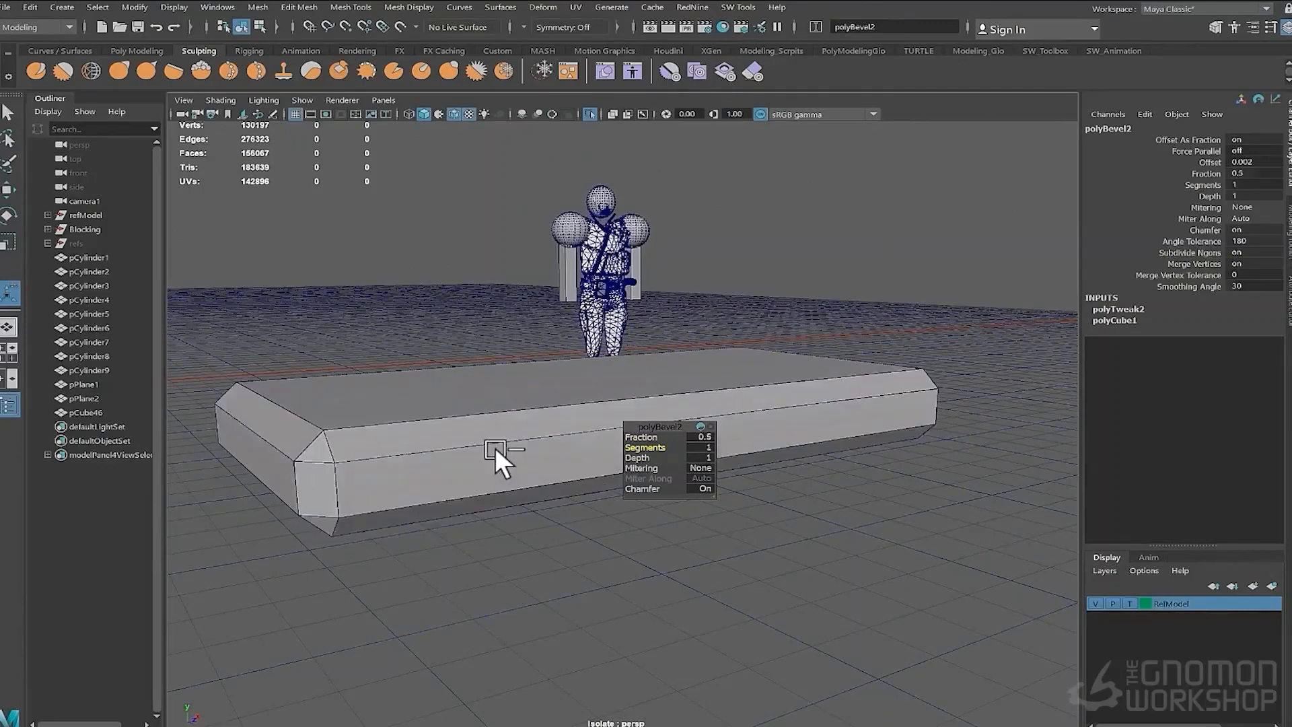
alt+drag(495, 447, 449, 434)
- Add Multi-Cut lines across the slab and pull its faces into an irregular outline
key(ctrl+shift+x)
ctrl+click(420, 489)
ctrl+click(264, 502)
ctrl+click(533, 479)
key(w)
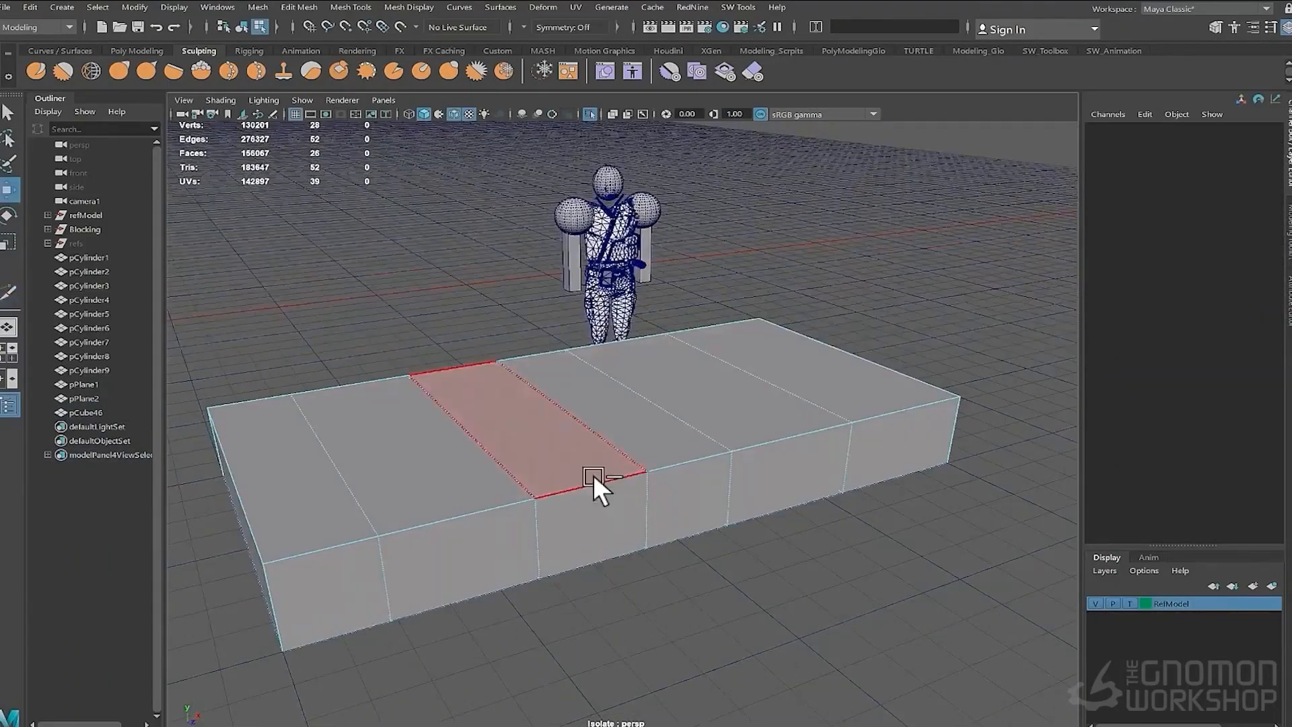
click(599, 529)
drag(633, 564, 655, 582)
click(781, 483)
alt+drag(834, 512, 676, 482)
click(582, 444)
alt+drag(626, 401, 467, 479)
key(ctrl+shift+x)
ctrl+click(484, 502)
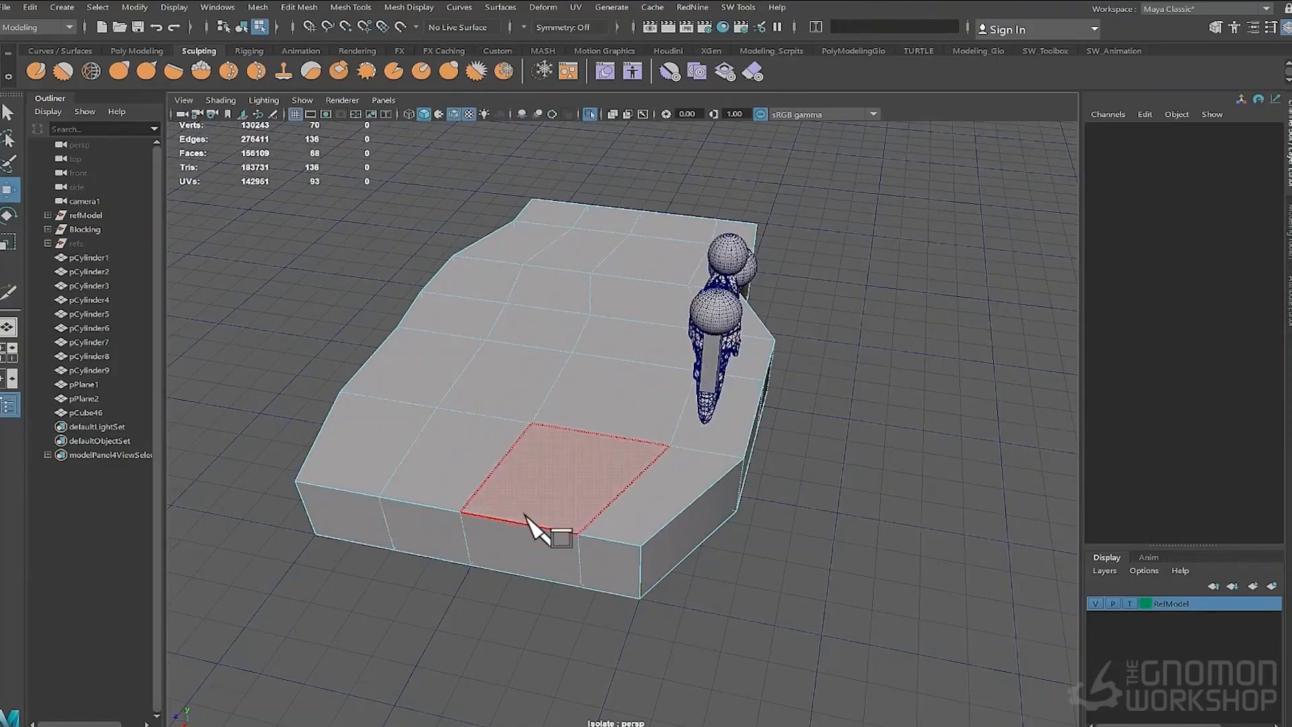
- Add further cuts near the slab's ends and shape them into a rounded stone outline
click(516, 550)
drag(497, 599, 480, 626)
click(430, 549)
drag(388, 598, 592, 498)
click(254, 491)
drag(317, 472, 268, 482)
click(269, 542)
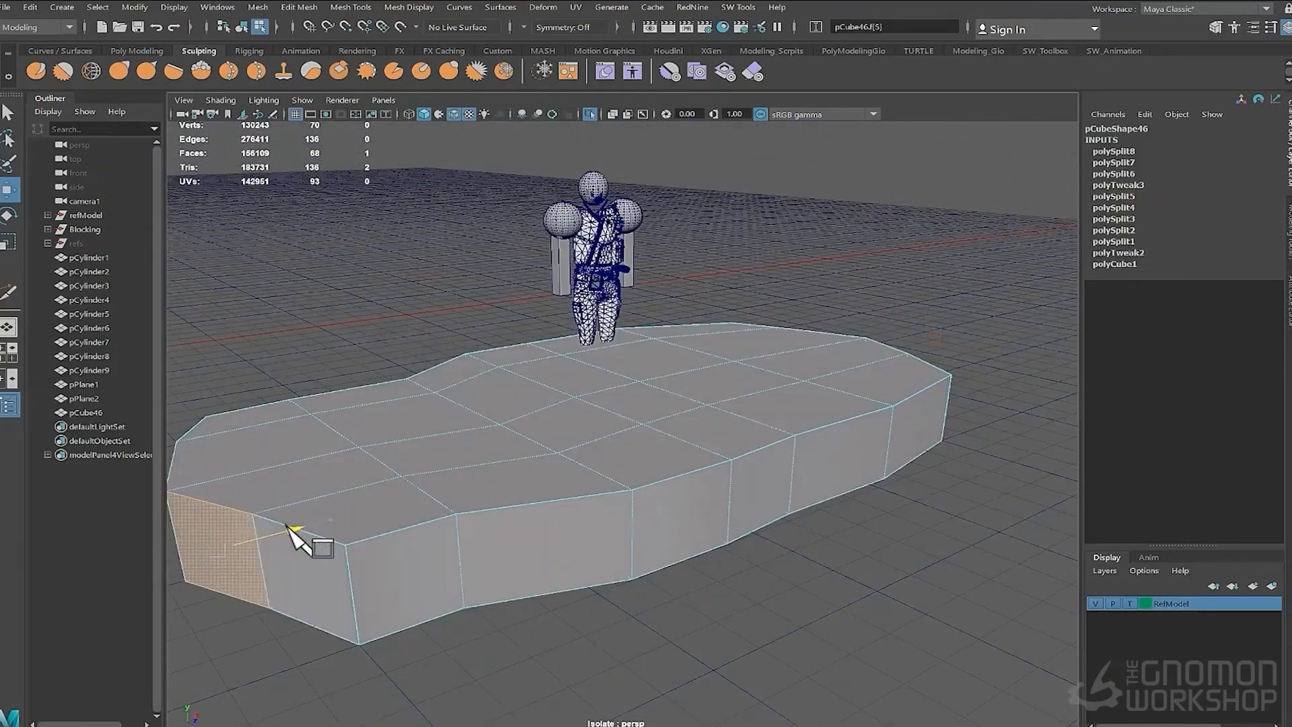
alt+drag(525, 481, 495, 525)
alt+right_drag(495, 525, 470, 513)
key(F8)
key(F10)
- Select the slab's outline edge loops and bevel them to soften the stone
double_click(447, 477)
alt+drag(450, 501, 406, 490)
shift+double_click(486, 441)
mouse_move(481, 431)
alt+mouse_down()
mouse_move(467, 474)
mouse_move(572, 417)
mouse_move(599, 426)
mouse_move(475, 441)
alt+mouse_up()
shift+double_click(467, 471)
key(ctrl+b)
key(F8)
- Duplicate the stone slab and move and rotate the copies into stacked steps near the character
shift+right_drag(564, 468, 656, 490)
click(626, 538)
click(548, 452)
mouse_move(548, 453)
alt+mouse_down()
mouse_move(510, 420)
mouse_move(576, 431)
mouse_move(619, 457)
mouse_move(721, 428)
mouse_move(426, 390)
mouse_move(428, 417)
alt+mouse_up()
key(w)
key(ctrl+d)
mouse_move(713, 403)
alt+mouse_down()
mouse_move(624, 362)
mouse_move(557, 245)
mouse_move(661, 301)
mouse_move(658, 330)
alt+mouse_up()
key(alt+5)
drag(469, 293, 468, 282)
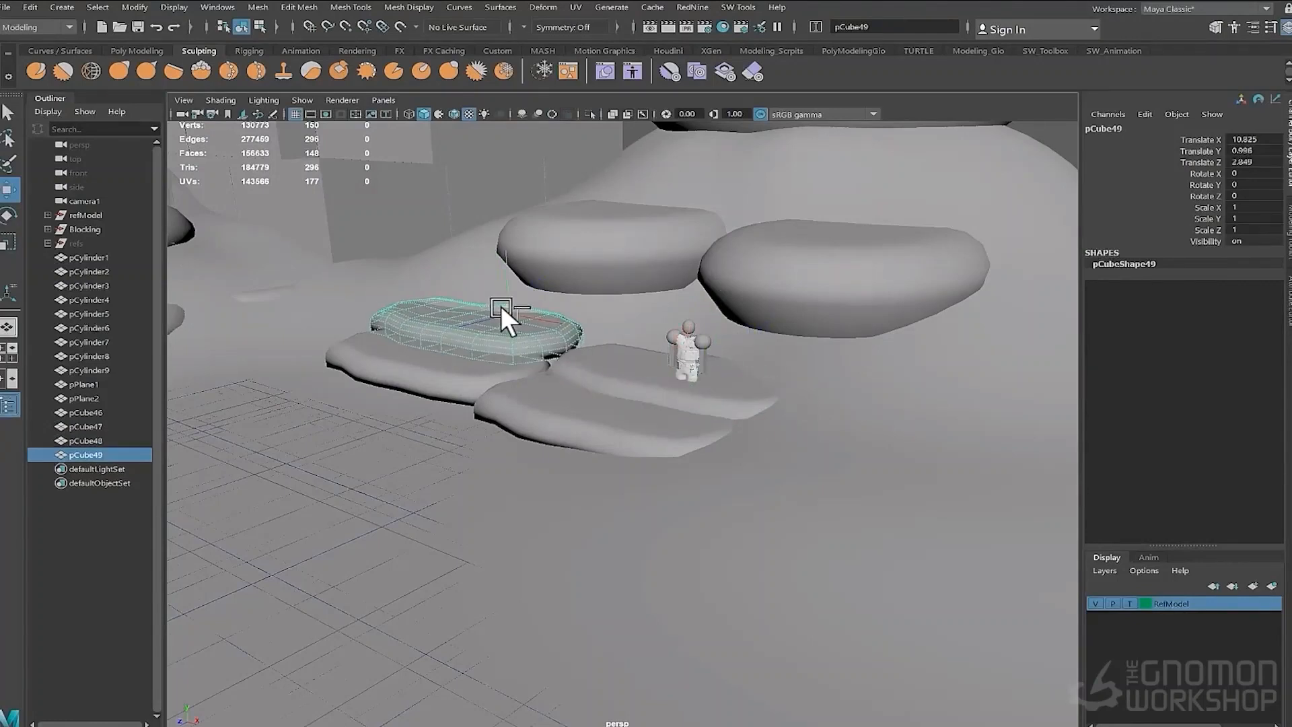
click(449, 328)
drag(469, 331, 378, 342)
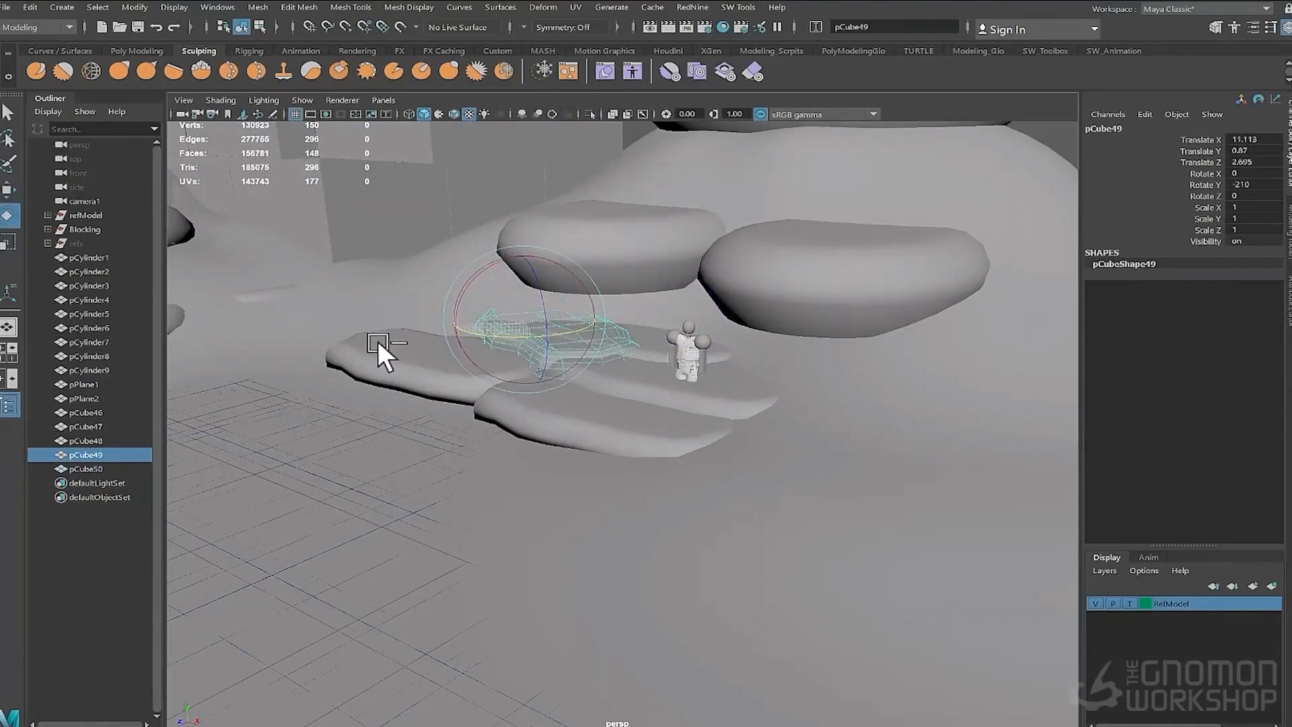
- Duplicate a rounded stone cylinder twice and place the copies beside the stone steps
click(603, 257)
key(ctrl+d)
drag(604, 257, 676, 394)
key(ctrl+d)
drag(471, 357, 671, 332)
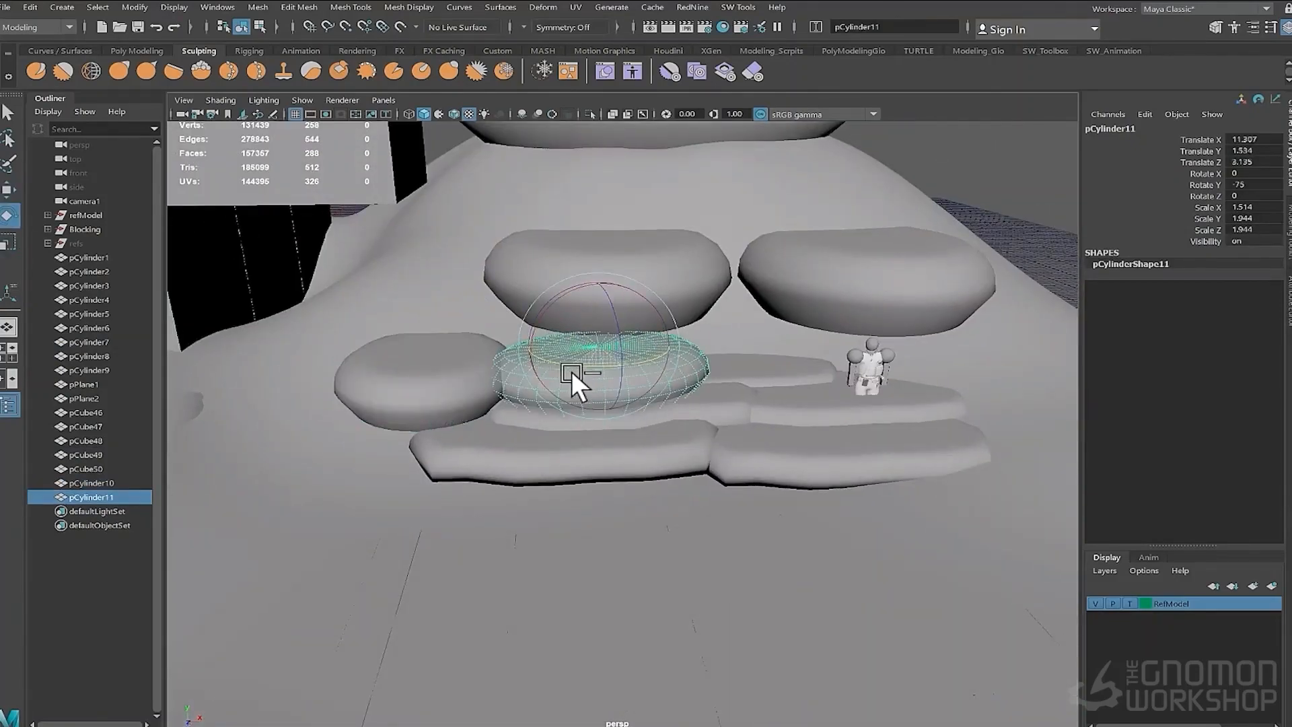
- Duplicate the rounded stone cylinder and move and rotate the copies around the stone steps
drag(571, 370, 554, 369)
alt+drag(554, 369, 624, 346)
key(w)
key(ctrl+d)
drag(771, 348, 946, 389)
alt+right_drag(683, 486, 606, 464)
drag(631, 432, 707, 397)
click(707, 397)
key(e)
alt+drag(745, 447, 662, 392)
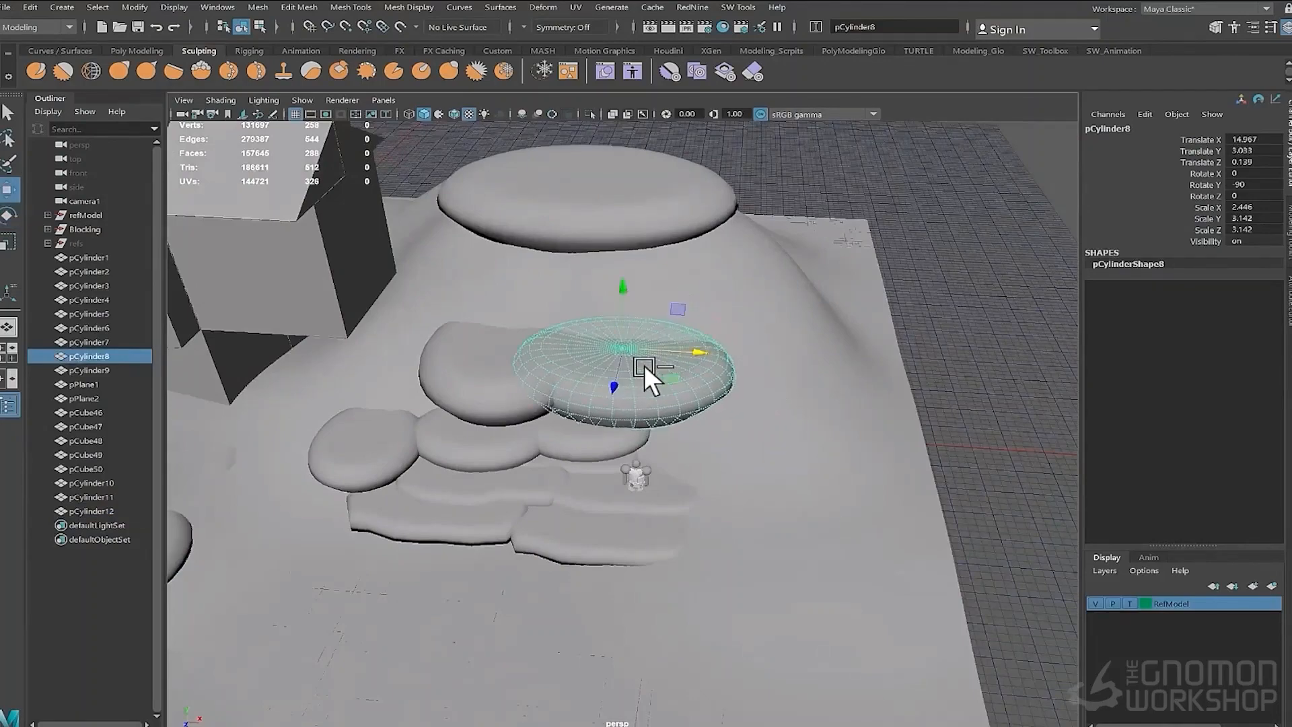
drag(507, 342, 434, 346)
alt+drag(434, 346, 523, 349)
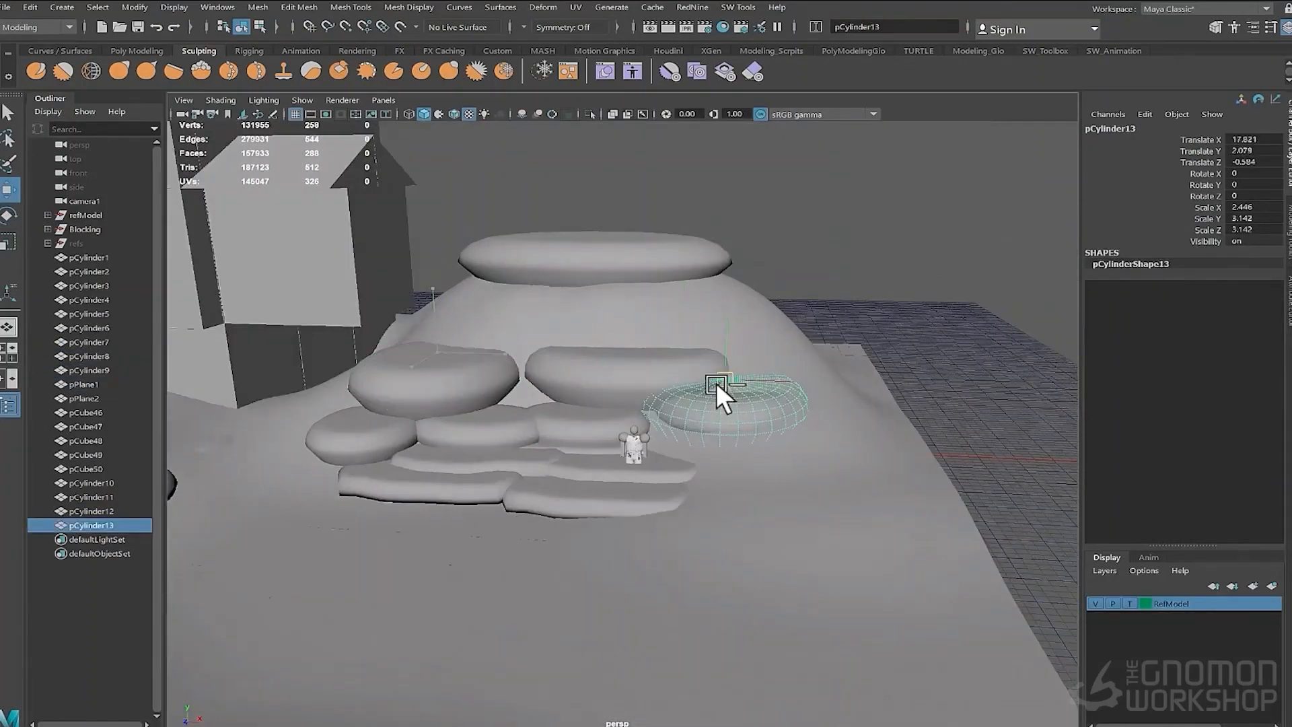
- Reposition a stone cylinder and place another duplicate at the side of the stone steps
drag(716, 382, 700, 377)
alt+drag(700, 377, 596, 407)
alt+drag(794, 349, 805, 470)
click(805, 470)
drag(615, 459, 605, 457)
alt+right_drag(605, 457, 814, 483)
alt+drag(814, 483, 689, 390)
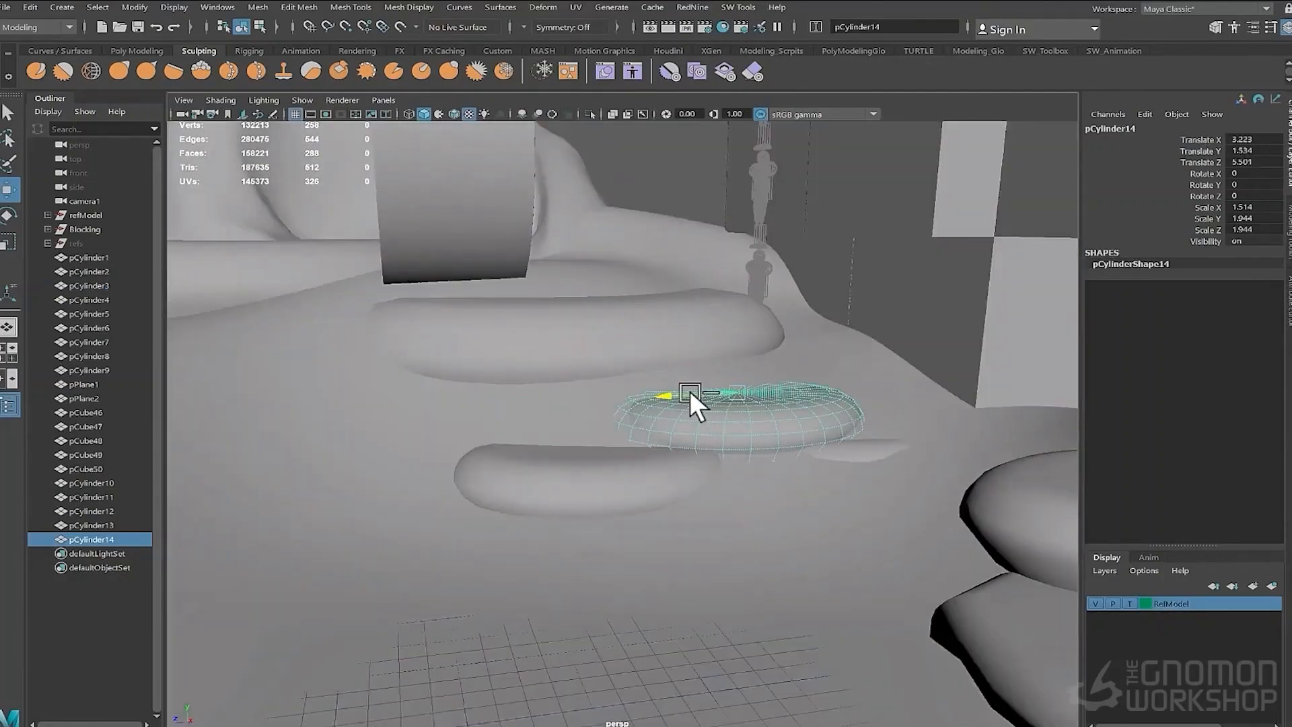
click(769, 419)
click(769, 418)
key(ctrl+d)
alt+drag(769, 419, 269, 322)
alt+drag(269, 321, 303, 302)
click(519, 315)
alt+drag(303, 301, 525, 305)
alt+drag(525, 306, 673, 397)
click(975, 352)
drag(959, 331, 995, 317)
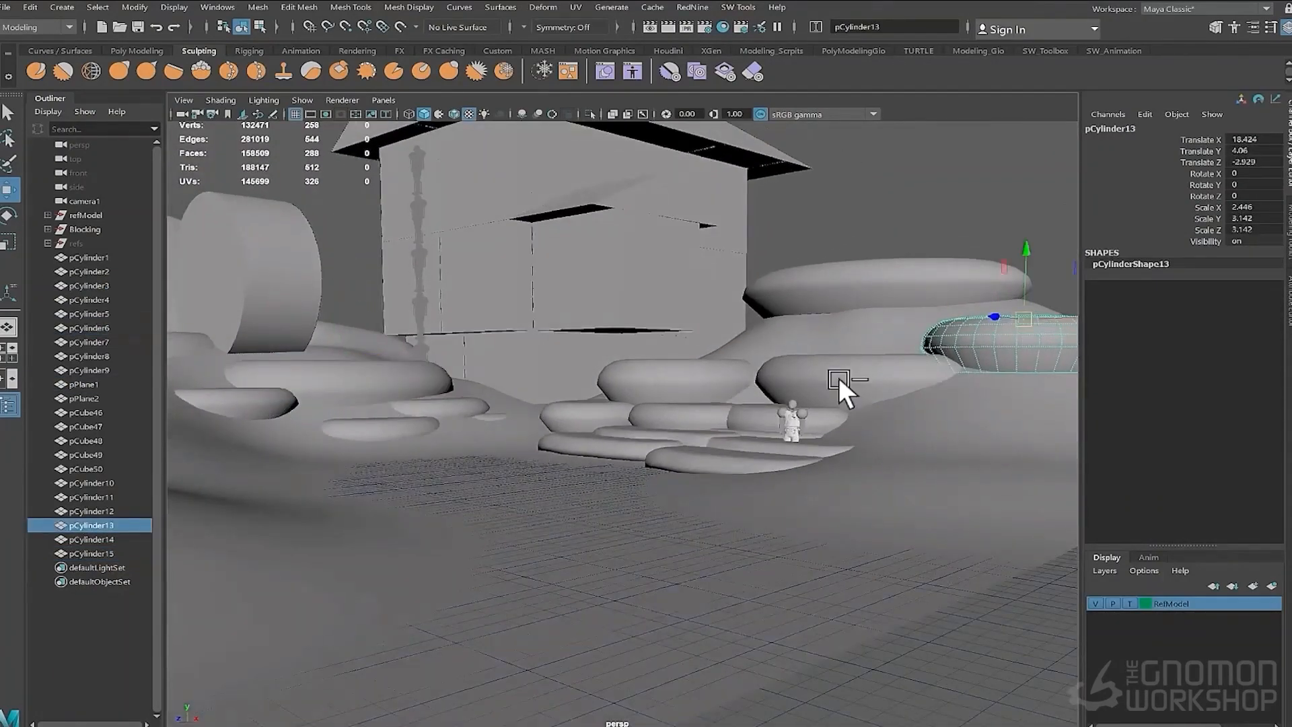
- Duplicate a stone and place a flat stone slab on the ground beside the steps
click(838, 376)
alt+drag(838, 377, 831, 464)
drag(874, 330, 785, 323)
drag(712, 348, 821, 343)
alt+drag(821, 344, 633, 467)
click(635, 463)
key(ctrl+d)
drag(644, 456, 626, 447)
alt+drag(441, 426, 383, 383)
drag(465, 411, 397, 429)
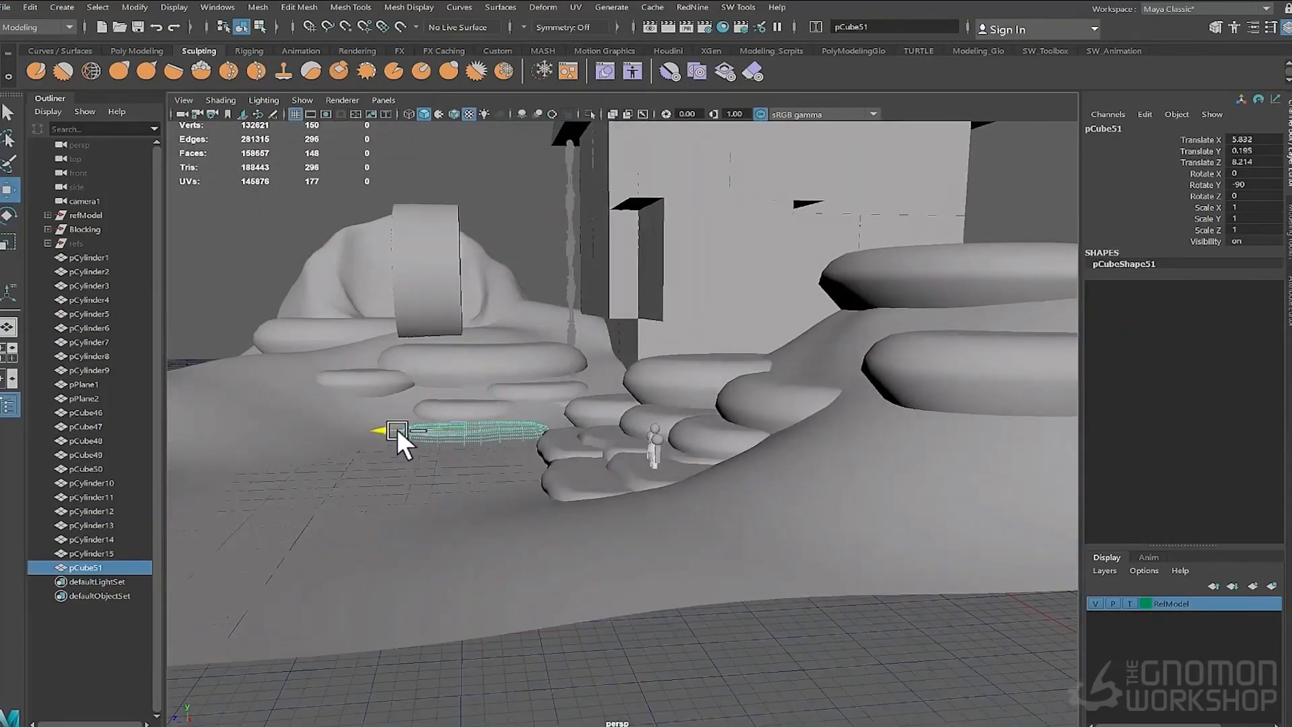
alt+drag(528, 446, 599, 501)
drag(685, 321, 685, 314)
alt+drag(734, 417, 774, 370)
- Duplicate the flat stone slab several times and rotate the copies into a stepping-stone path
key(ctrl+d)
drag(641, 409, 599, 431)
key(e)
drag(591, 389, 611, 375)
alt+drag(527, 424, 479, 474)
key(ctrl+d)
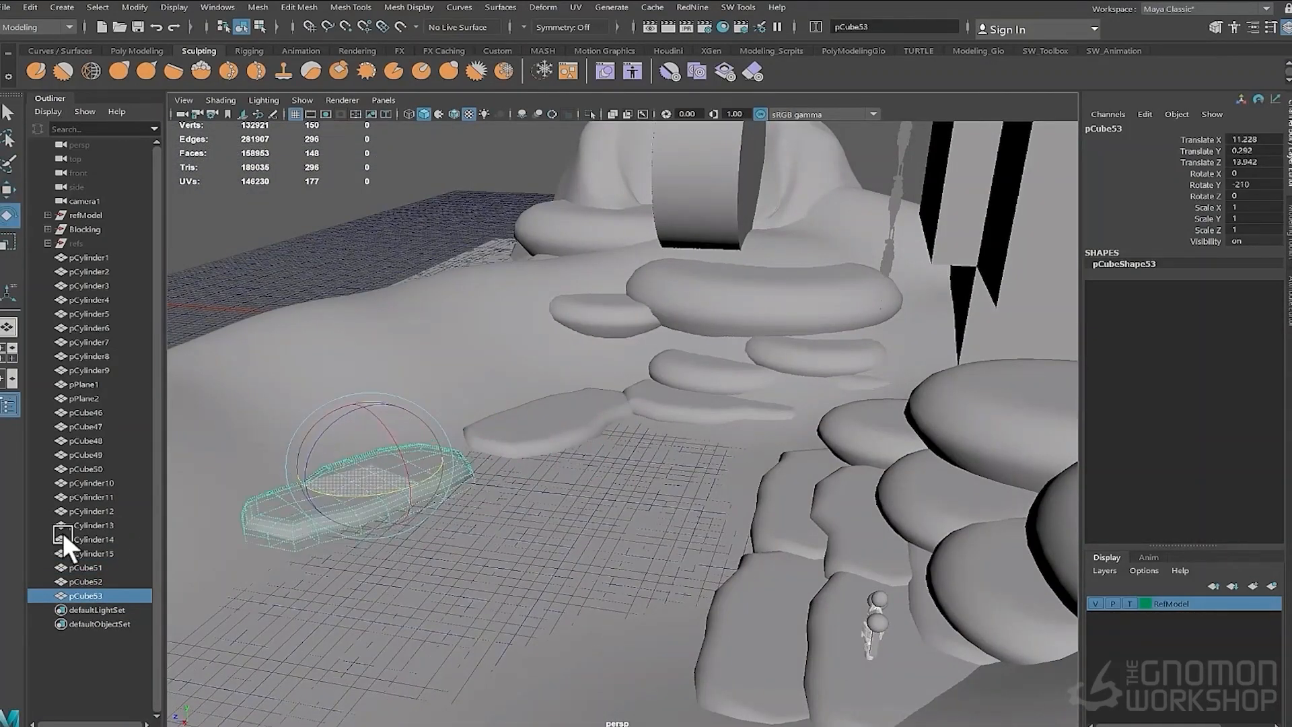
alt+drag(408, 452, 506, 453)
key(ctrl+d)
key(e)
drag(366, 464, 203, 533)
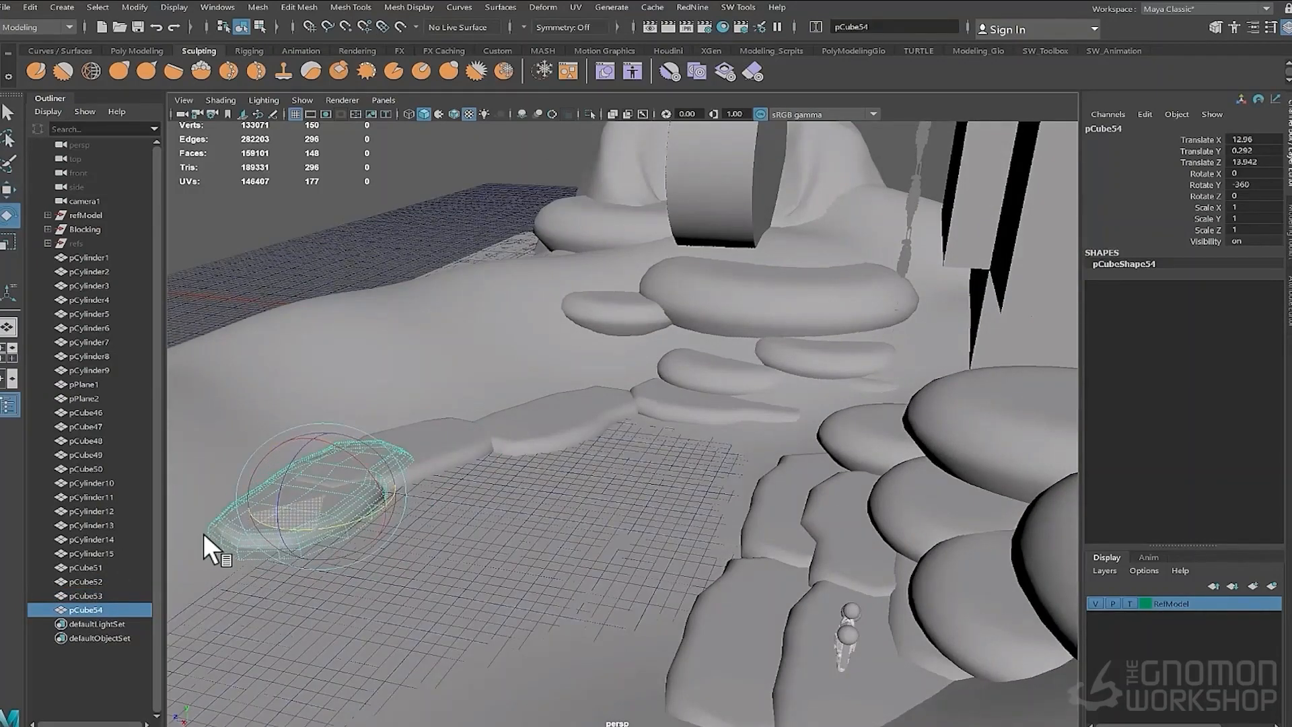
- Duplicate and position more flat stones, extending the stepping-stone path across the ground
key(w)
alt+drag(283, 552, 606, 525)
click(627, 413)
alt+drag(628, 414, 537, 452)
click(537, 452)
key(ctrl+d)
drag(464, 485, 525, 380)
key(ctrl+d)
key(e)
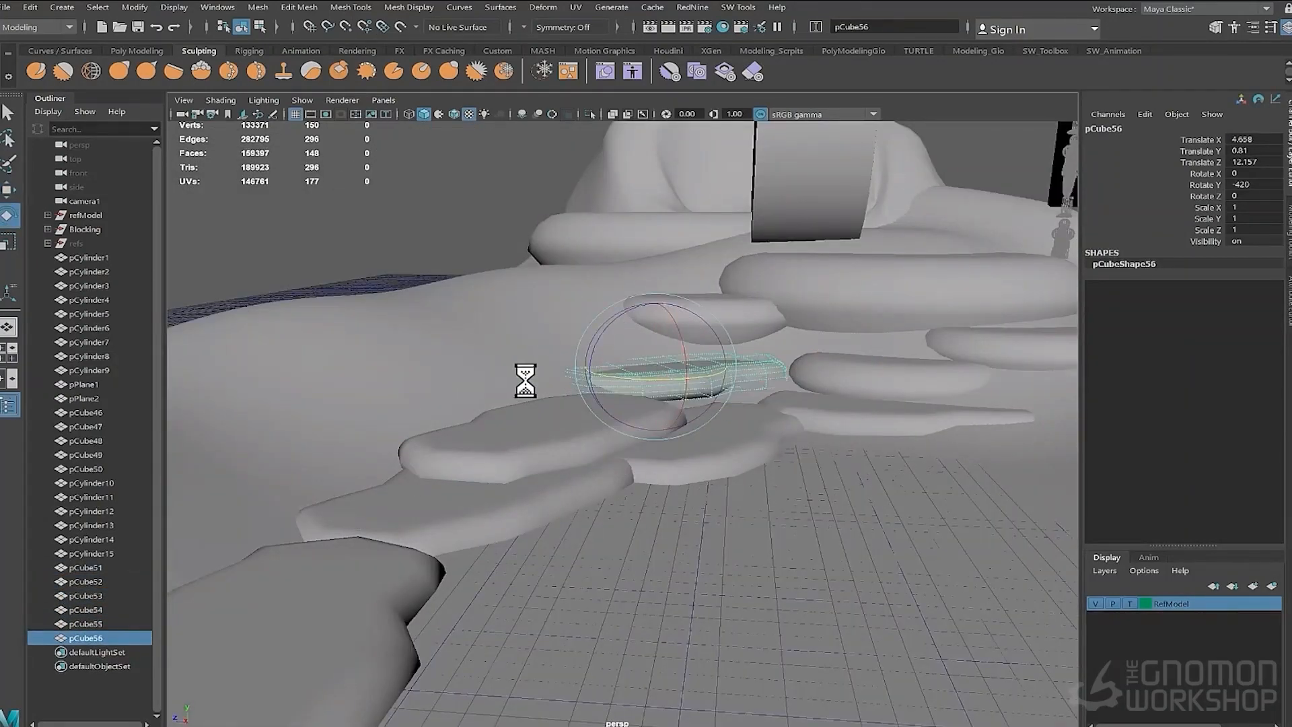
- Add further flat slab and rounded cylinder stone copies along the path
click(700, 333)
alt+drag(700, 332, 762, 479)
key(ctrl+d)
drag(823, 304, 760, 356)
alt+drag(760, 431, 662, 367)
key(e)
alt+drag(491, 410, 517, 411)
key(ctrl+d)
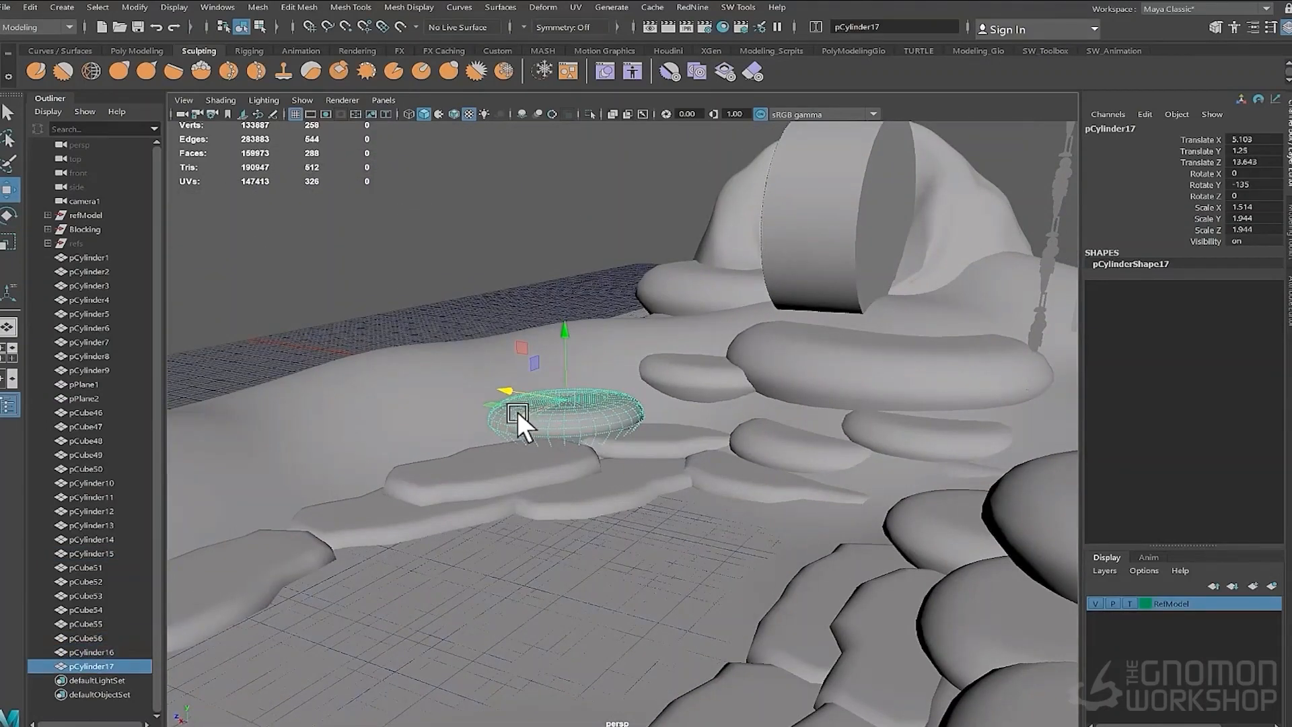
click(666, 377)
alt+drag(424, 386, 701, 365)
key(ctrl+d)
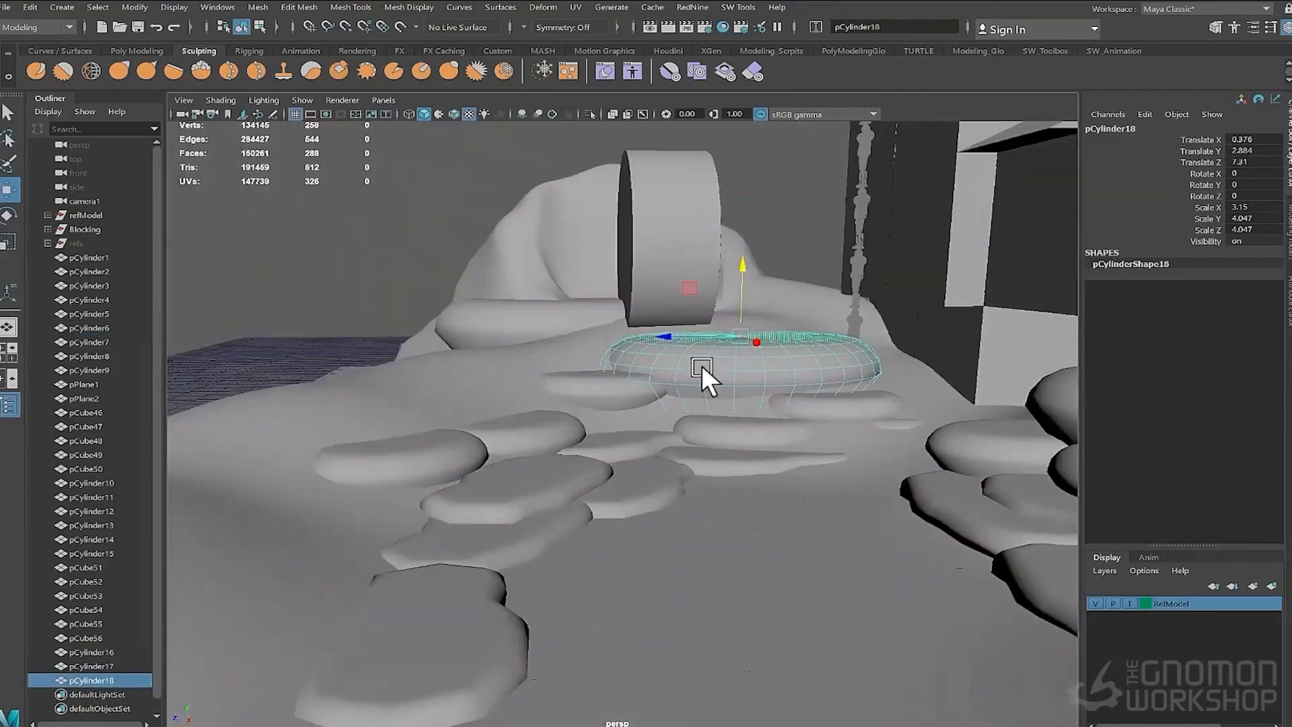
- Duplicate a large rounded stone cylinder and position and rotate it on the hillside behind the path
drag(428, 326, 450, 323)
alt+drag(656, 410, 545, 440)
key(ctrl+d)
drag(645, 296, 501, 296)
key(e)
key(w)
alt+right_drag(902, 404, 765, 447)
alt+middle_drag(764, 447, 542, 507)
click(767, 600)
alt+drag(542, 507, 877, 397)
right_click(876, 397)
right_drag(876, 397, 798, 397)
drag(972, 632, 858, 410)
alt+drag(969, 485, 1043, 483)
key(b)
alt+middle_drag(1006, 592, 844, 583)
drag(970, 635, 740, 396)
mouse_move(794, 471)
alt+mouse_down()
mouse_move(865, 487)
mouse_move(814, 482)
alt+mouse_up()
drag(892, 470, 531, 502)
- Switch the viewport to the camera1 view and select the scale character
click(384, 100)
mouse_move(453, 117)
click(549, 115)
right_drag(706, 601, 752, 556)
click(849, 419)
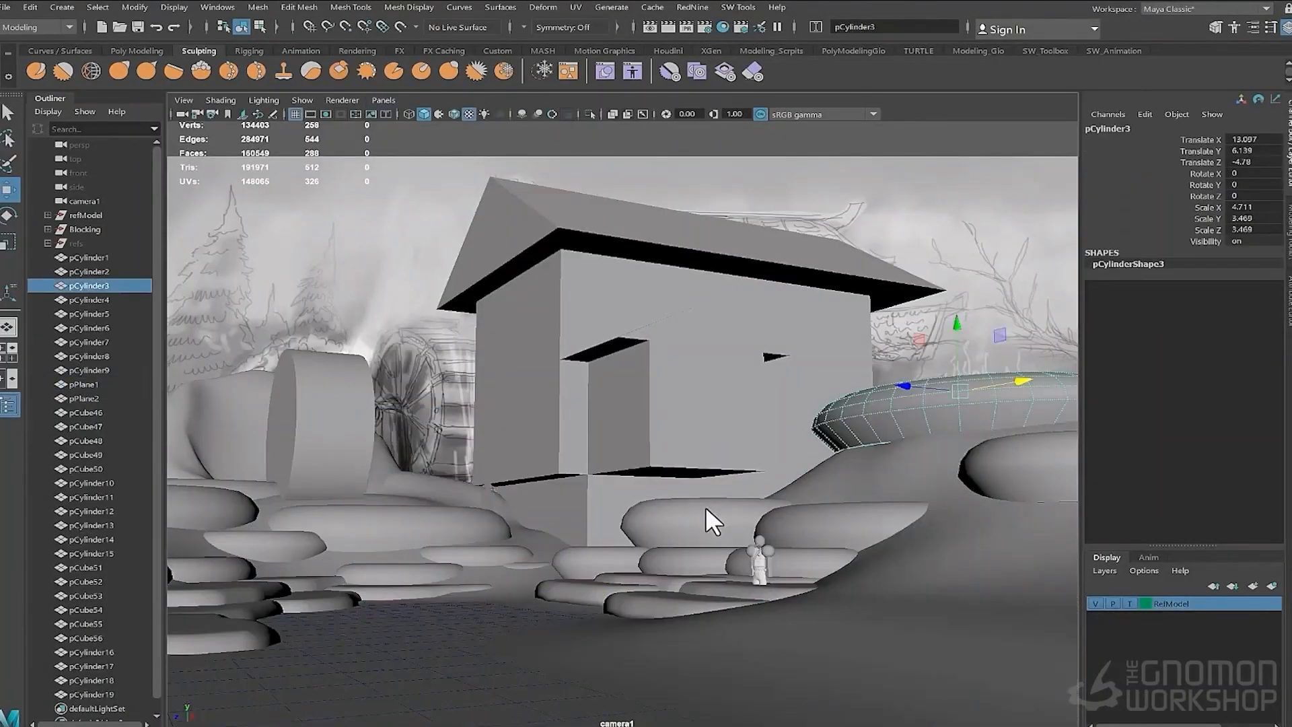
click(760, 544)
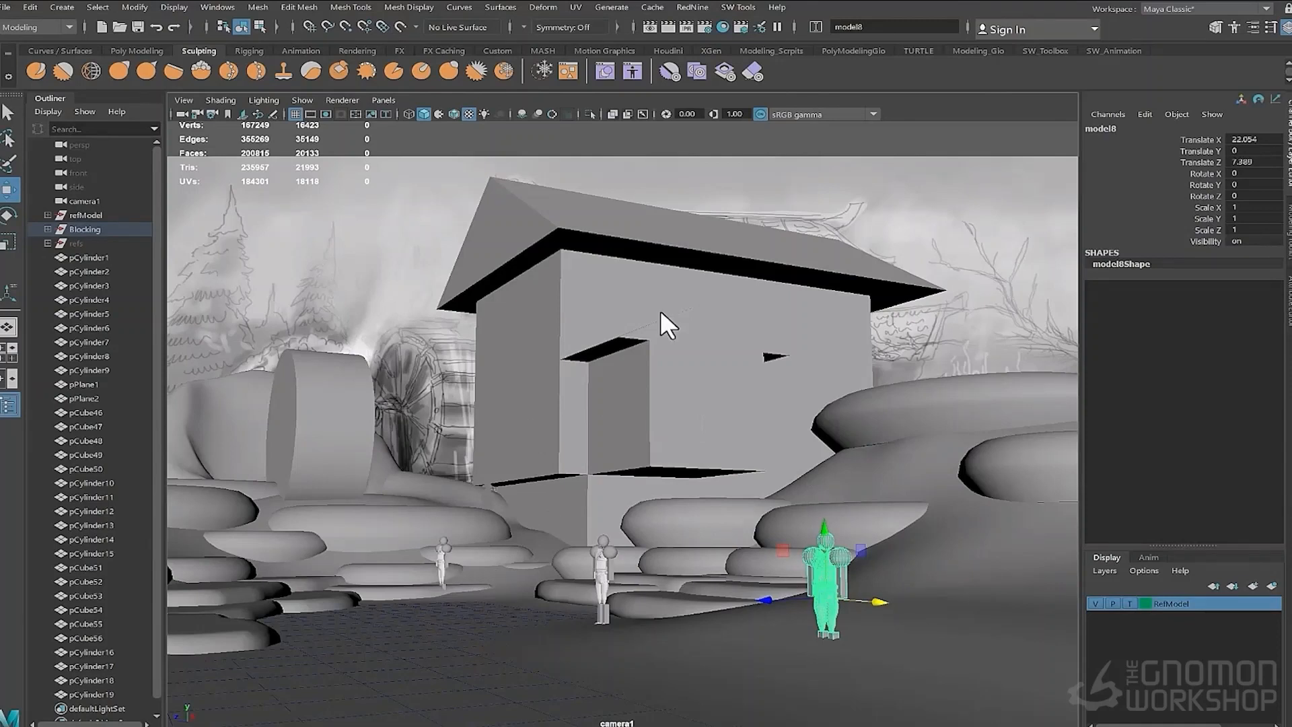
- Duplicate the scale character and place copies inside and around the house, with wireframe shown on shaded
click(1133, 603)
click(490, 455)
key(ctrl+d)
drag(514, 456, 682, 434)
key(ctrl+d)
drag(732, 430, 792, 427)
key(e)
key(w)
key(ctrl+d)
drag(702, 371, 702, 256)
click(454, 114)
drag(738, 310, 693, 315)
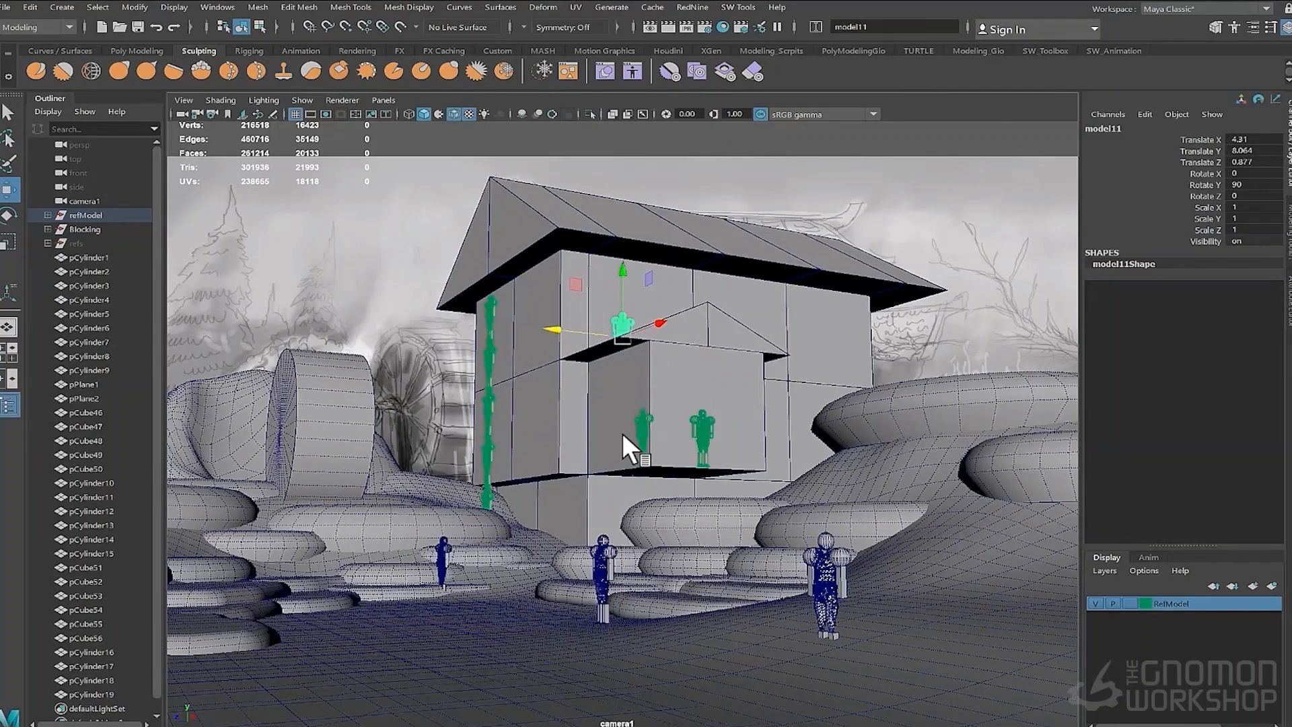
- Save the scene as BlockOut_rough_2 in the VikingHouse BlockOut folder
click(5, 7)
click(49, 76)
click(49, 435)
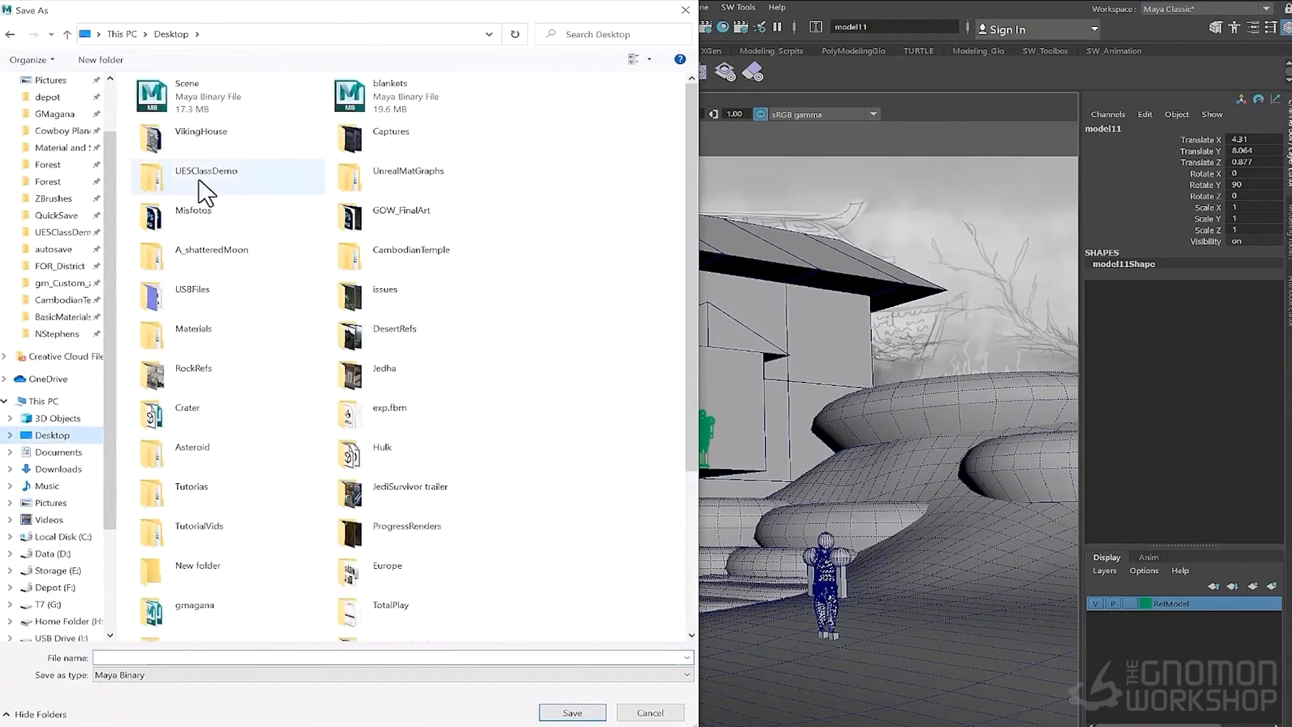
double_click(200, 133)
click(196, 103)
double_click(197, 103)
click(188, 162)
click(168, 657)
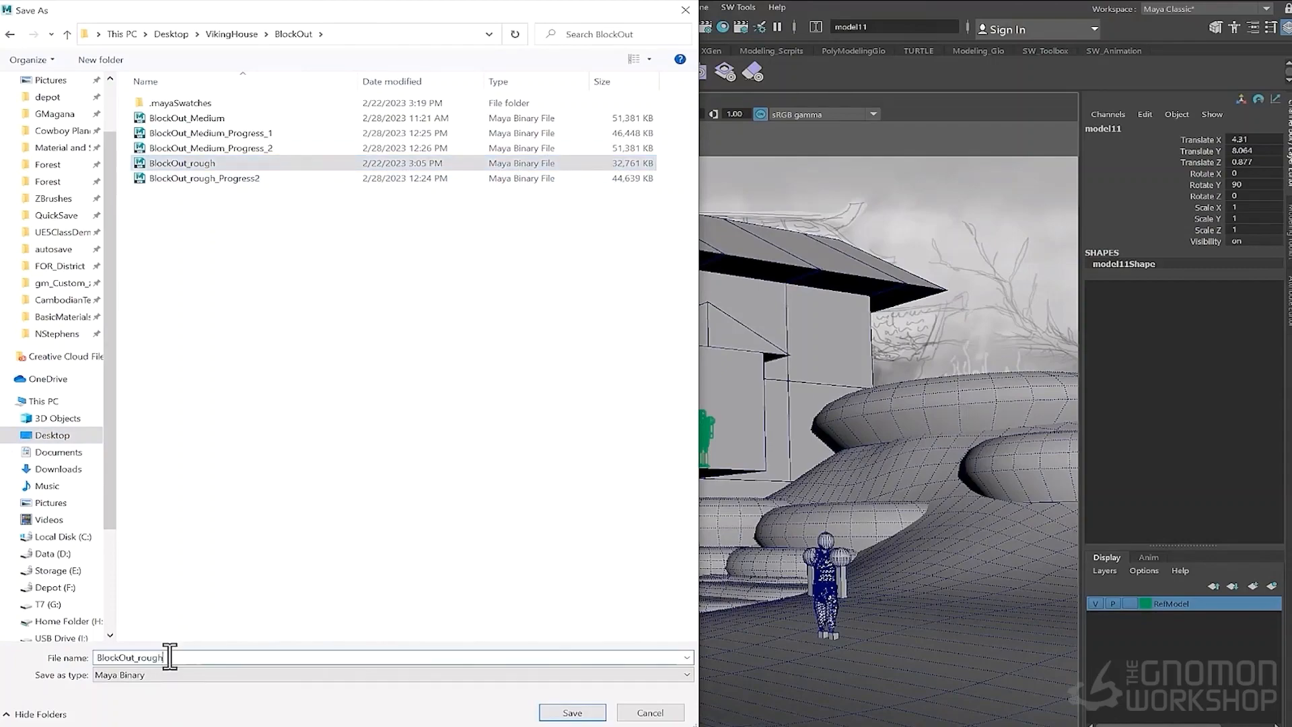
text(_2)
click(572, 712)
- Switch to the perspective view and reposition and unparent the scale character figure
key(space)
drag(571, 265, 577, 220)
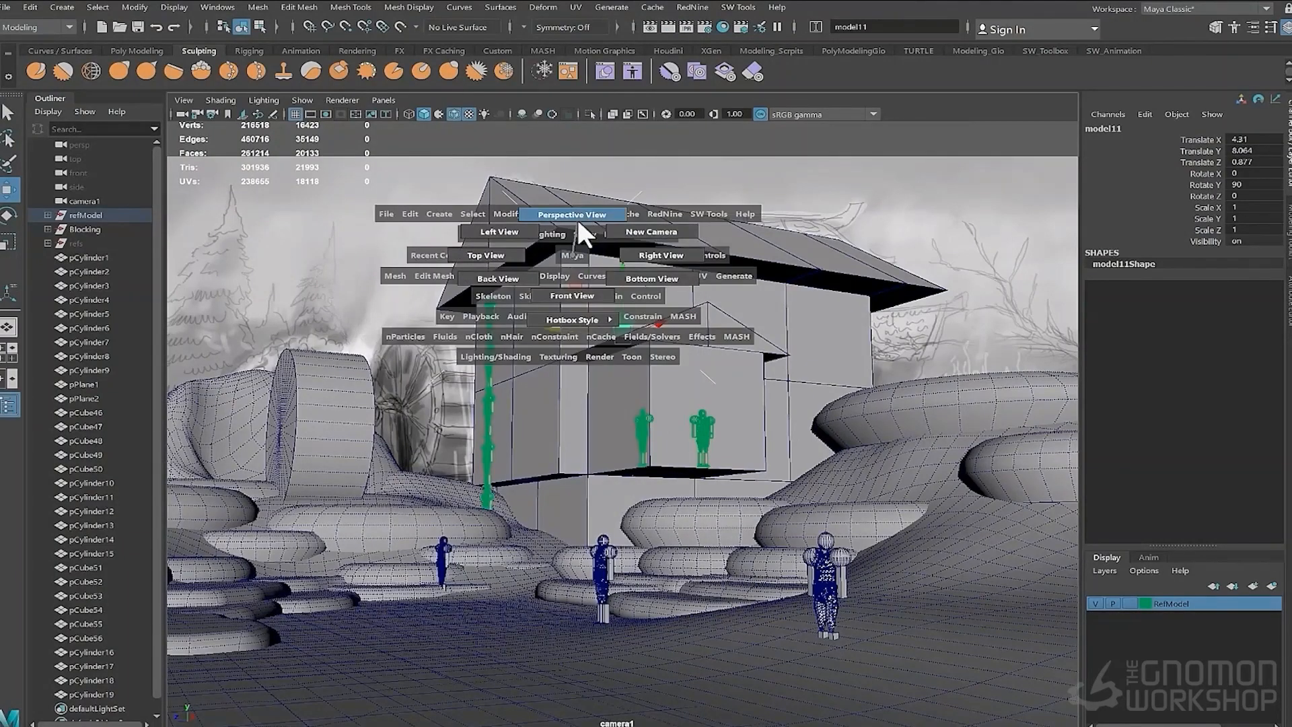
alt+drag(572, 296, 601, 489)
click(1130, 603)
click(582, 463)
alt+right_drag(583, 464, 255, 420)
shift+click(356, 448)
shift+click(755, 580)
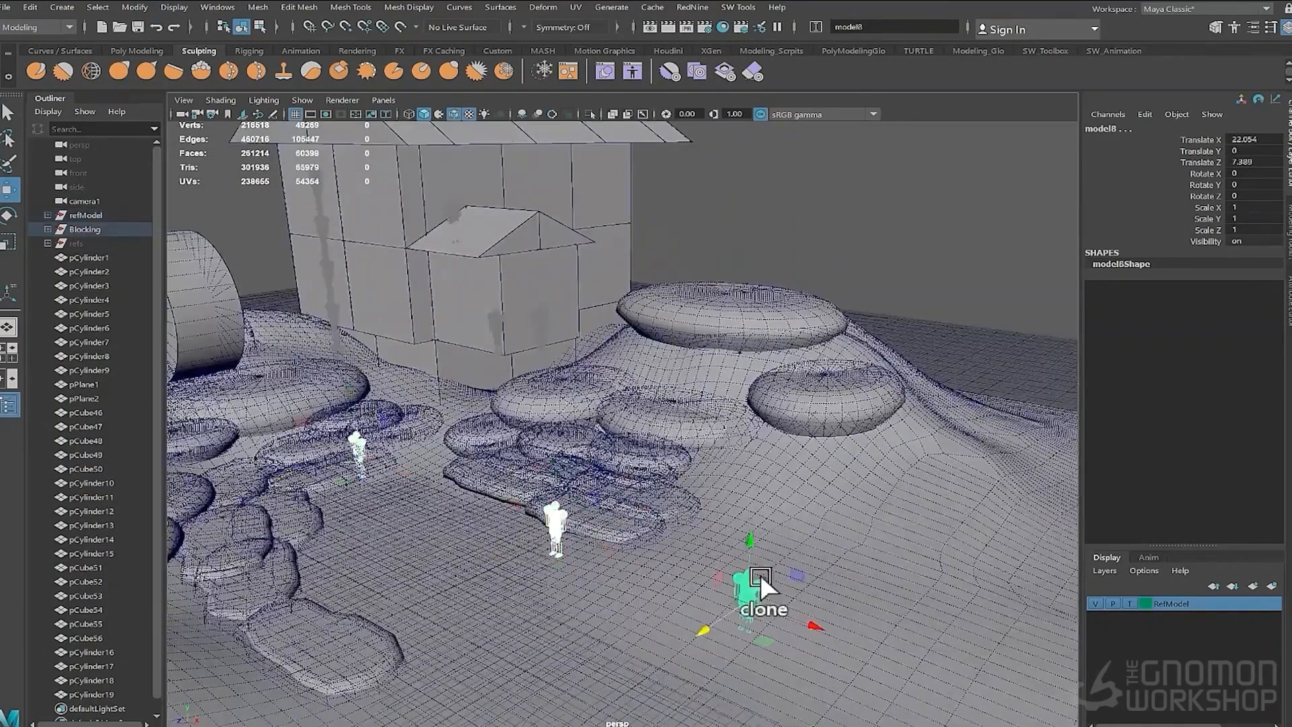
alt+right_drag(755, 580, 254, 516)
scroll(127, 453, down, 1)
scroll(128, 454, up, 1)
key(shift+p)
scroll(96, 648, down, 2)
middle_drag(96, 650, 94, 160)
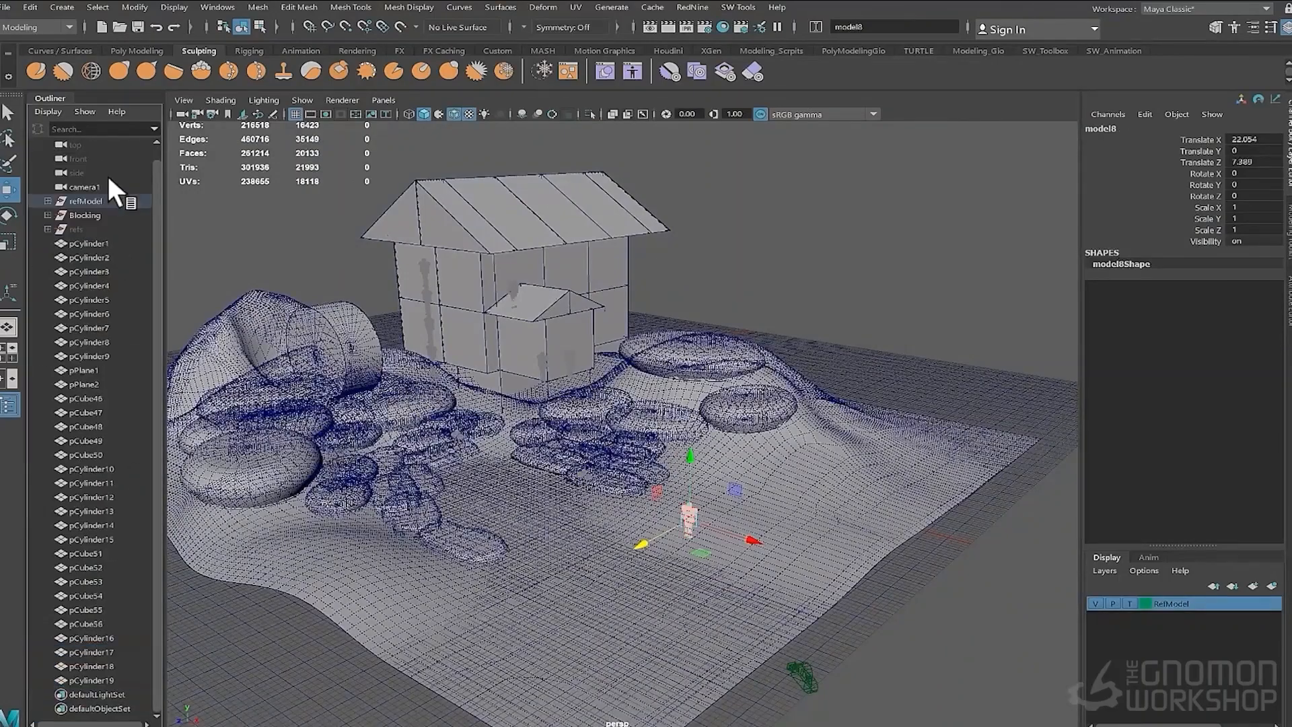
- Select pCylinder1 through pCylinder19 in the outliner and group them as Organic
click(98, 200)
alt+right_drag(282, 398, 409, 402)
alt+drag(409, 402, 317, 377)
click(67, 243)
shift+click(94, 681)
alt+right_drag(694, 418, 572, 422)
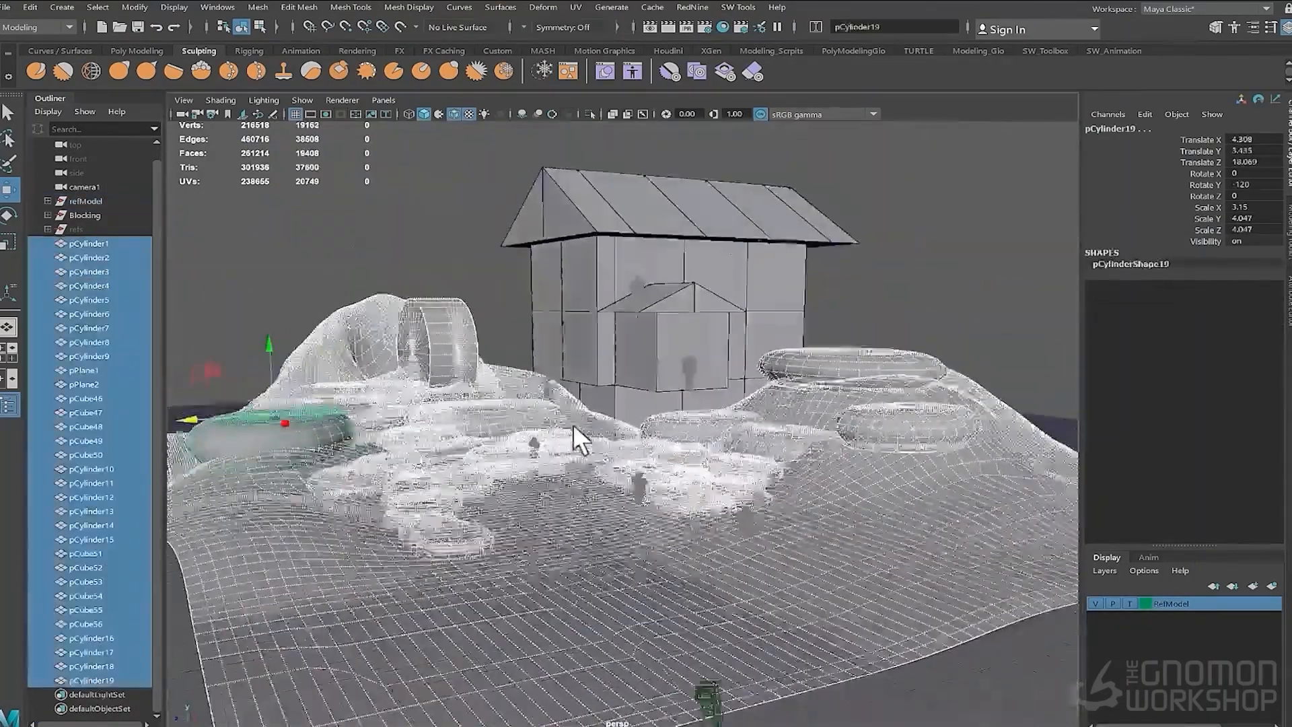
key(ctrl+g)
double_click(76, 255)
text(Organic)
key(Return)
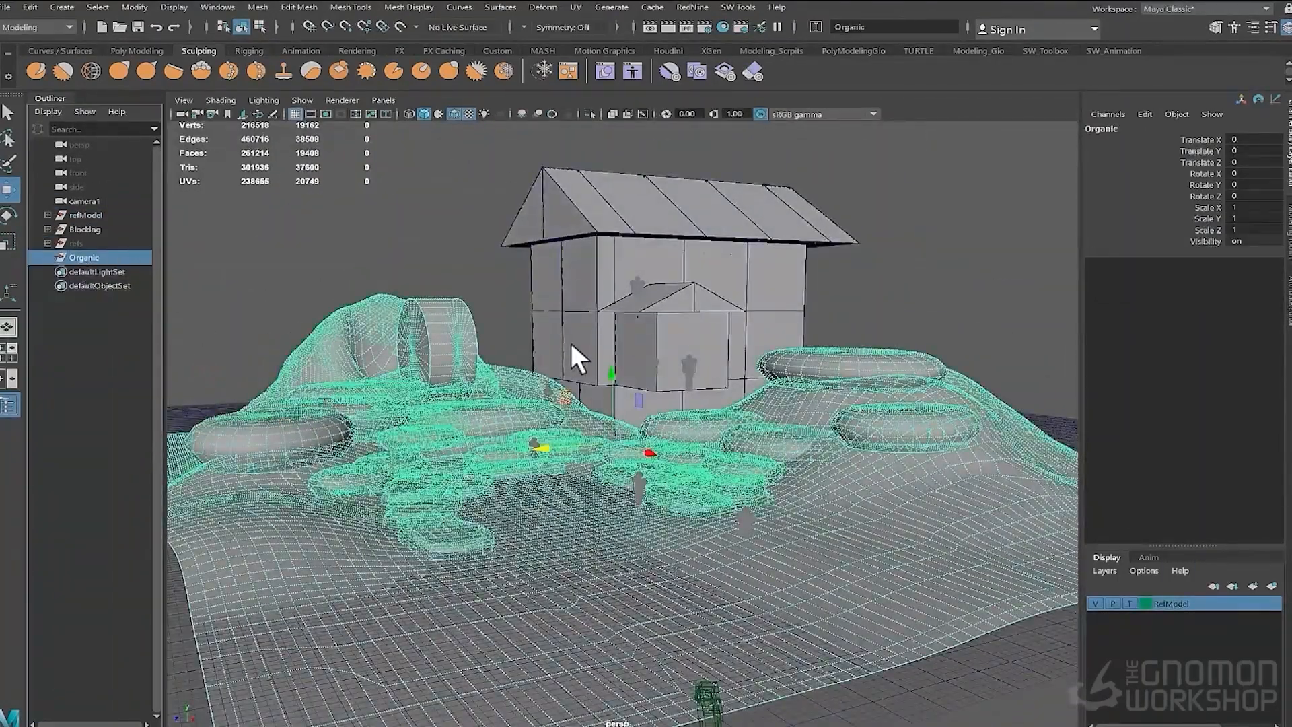
- Arrange the Organic group in the outliner hierarchy next to the Blocking group
alt+right_drag(571, 344, 626, 357)
alt+drag(626, 357, 539, 323)
alt+middle_drag(538, 323, 525, 444)
middle_drag(82, 258, 78, 236)
click(85, 229)
click(92, 210)
click(84, 229)
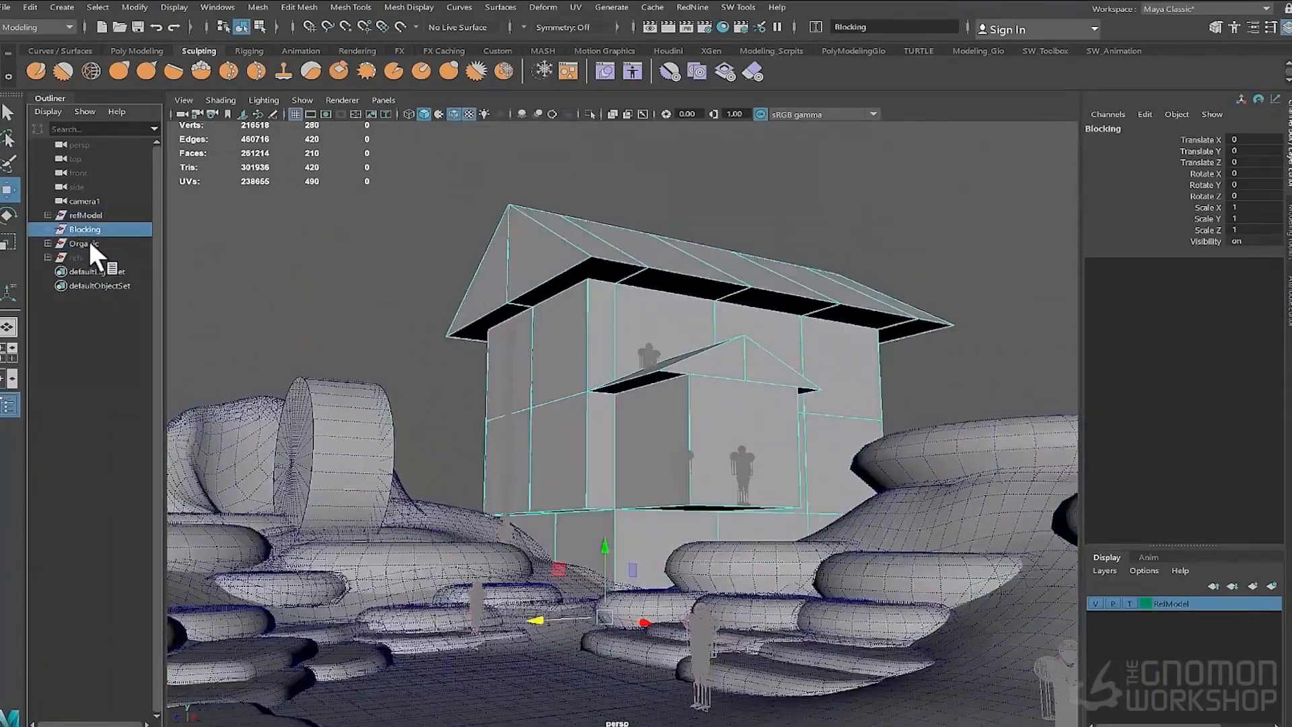
shift+click(86, 243)
- Switch to Unreal Engine, select the imported blockout meshes and start a play session
click(7, 7)
click(69, 200)
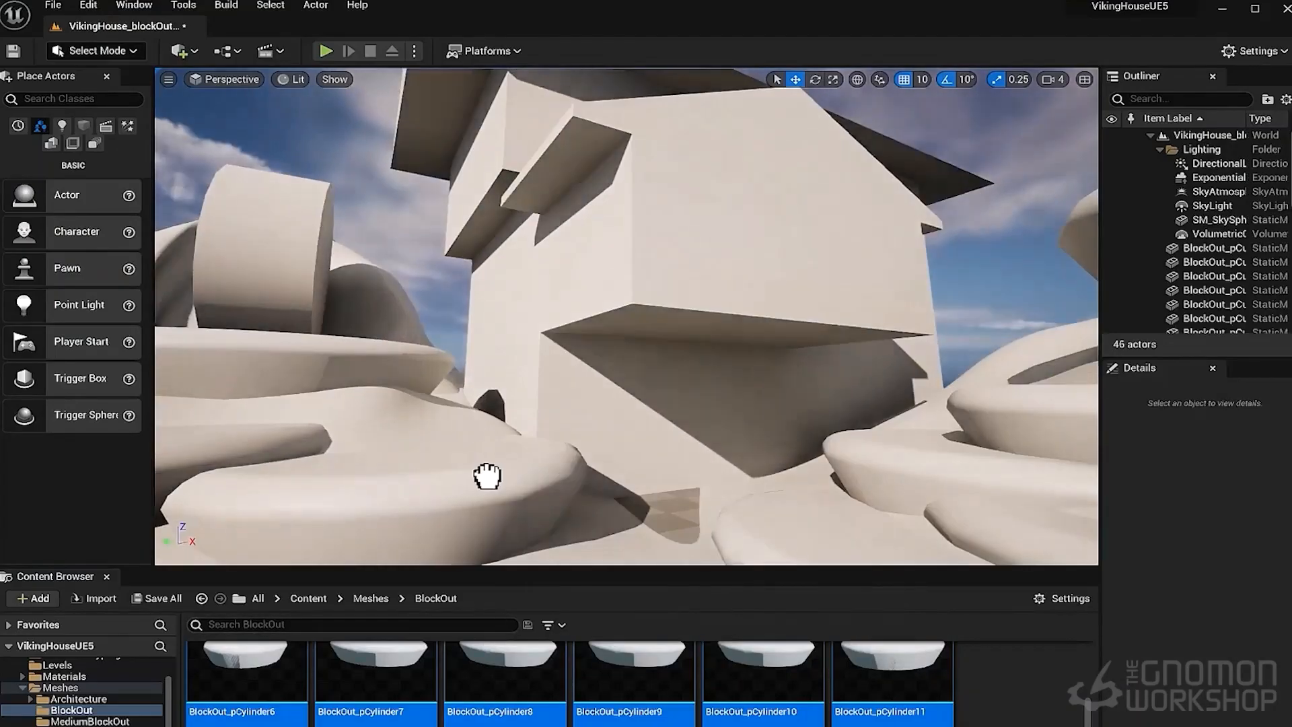
drag(490, 476, 519, 449)
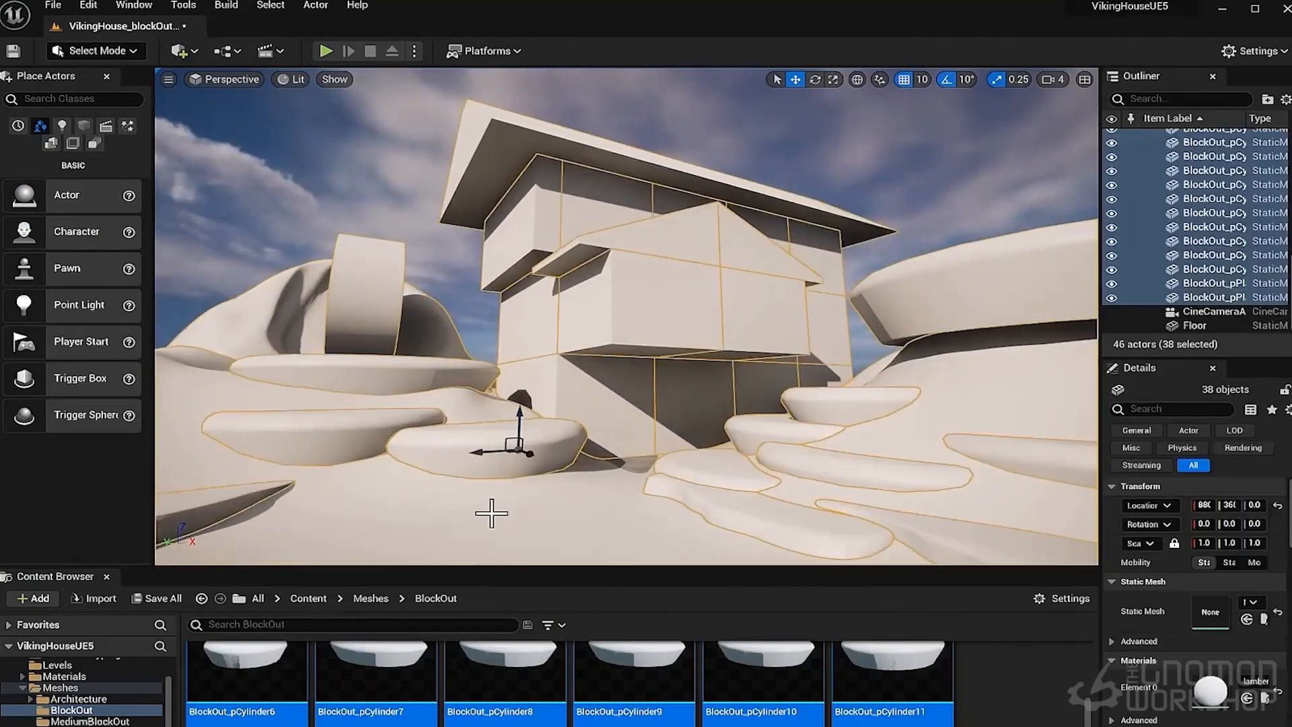
click(442, 512)
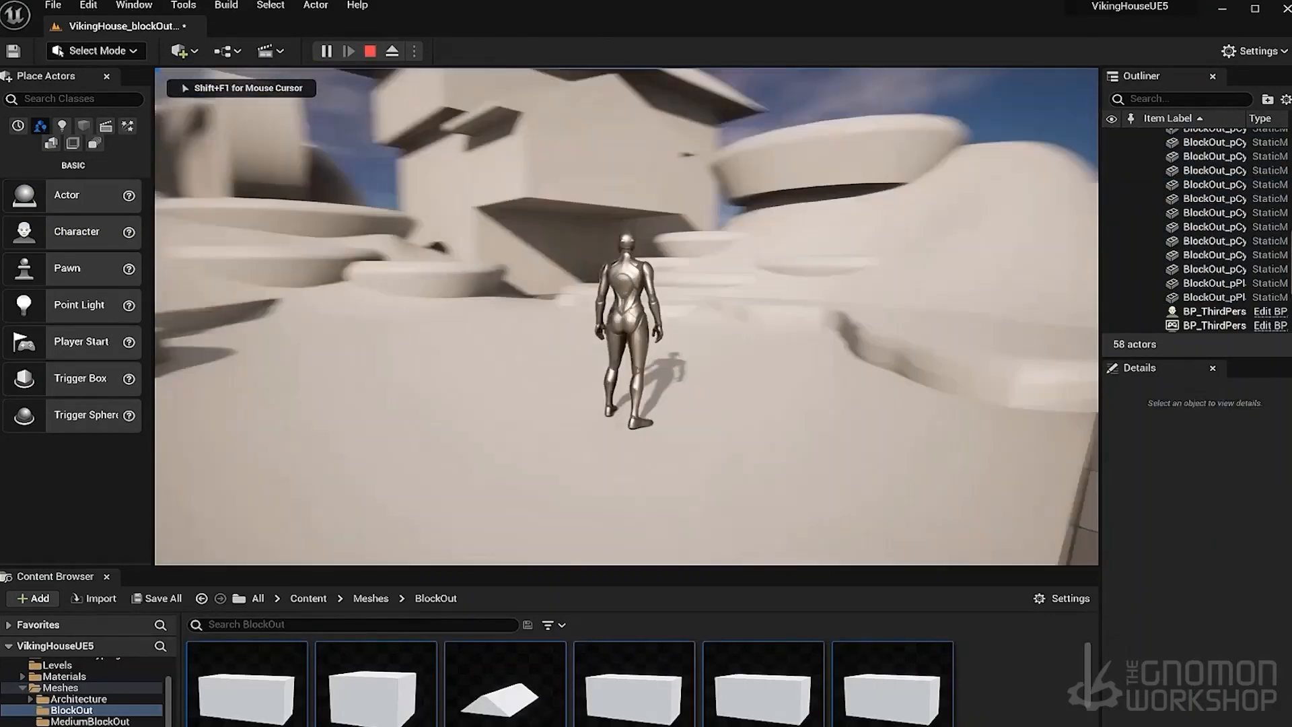
- Walk and jump the character around the blockout to test its scale and layout
key(w)
key(w)
key(space)
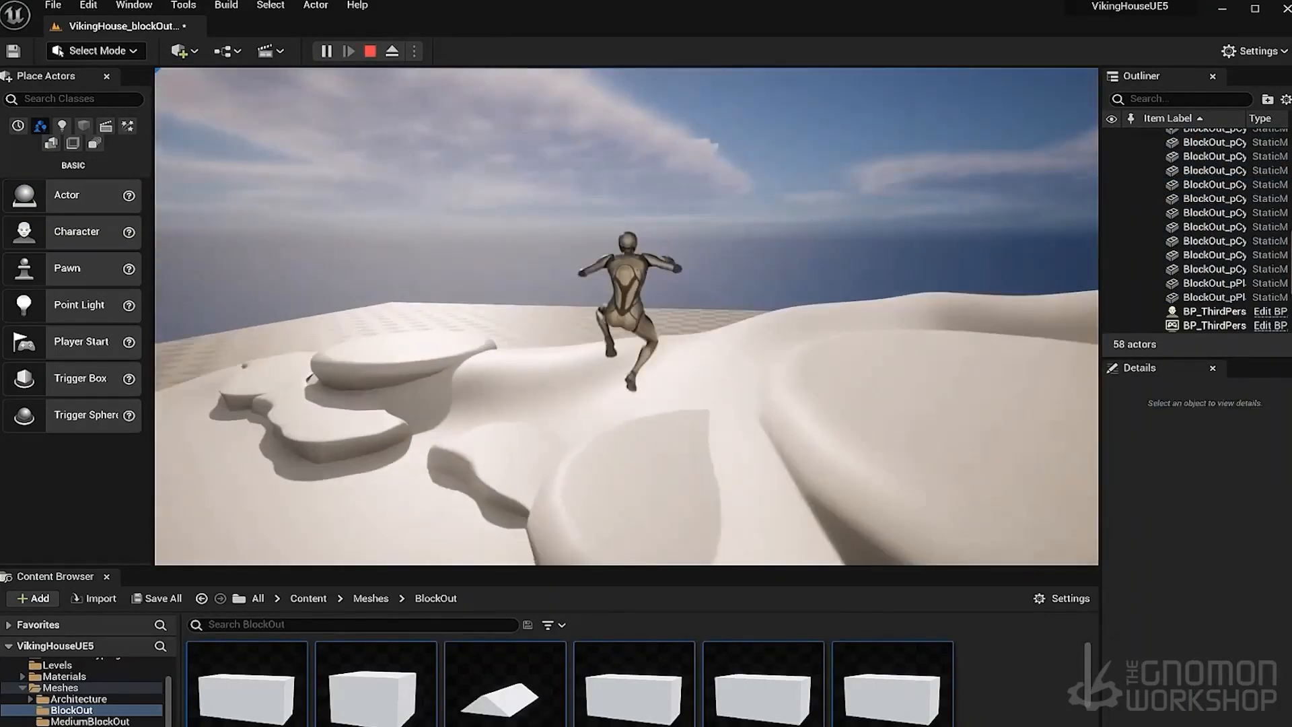
key(w)
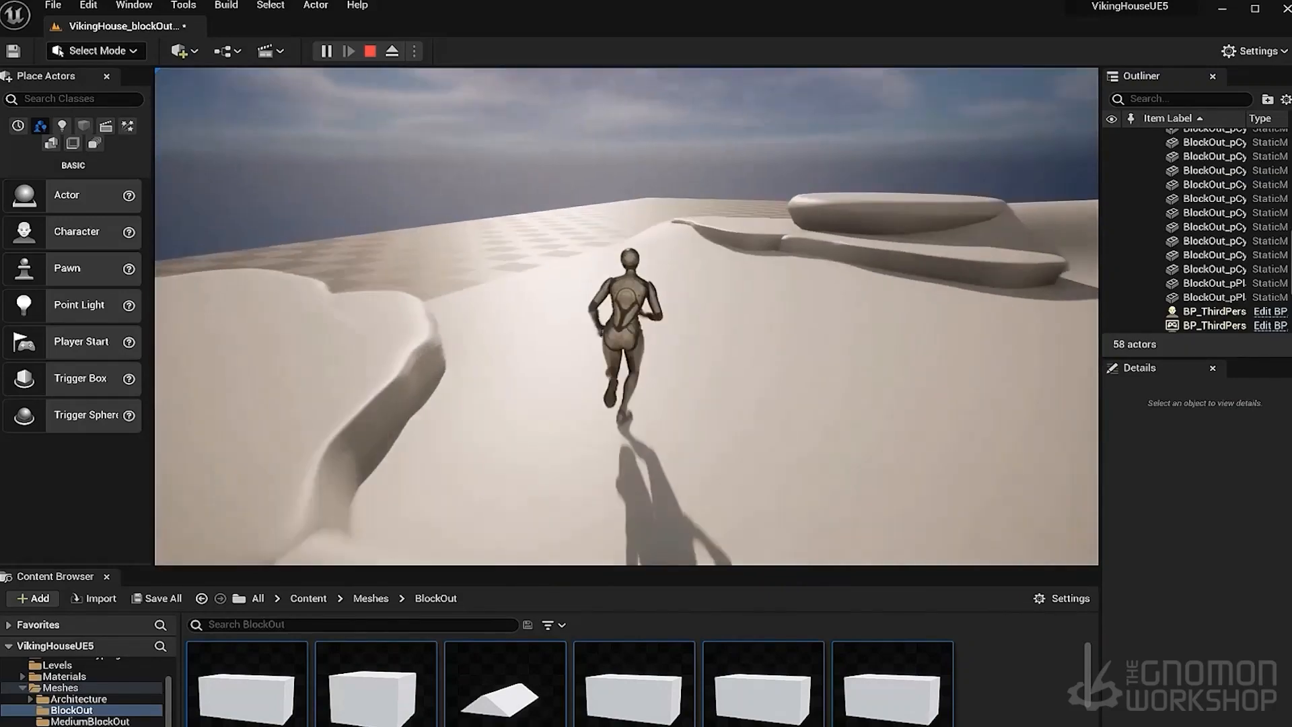
key(w)
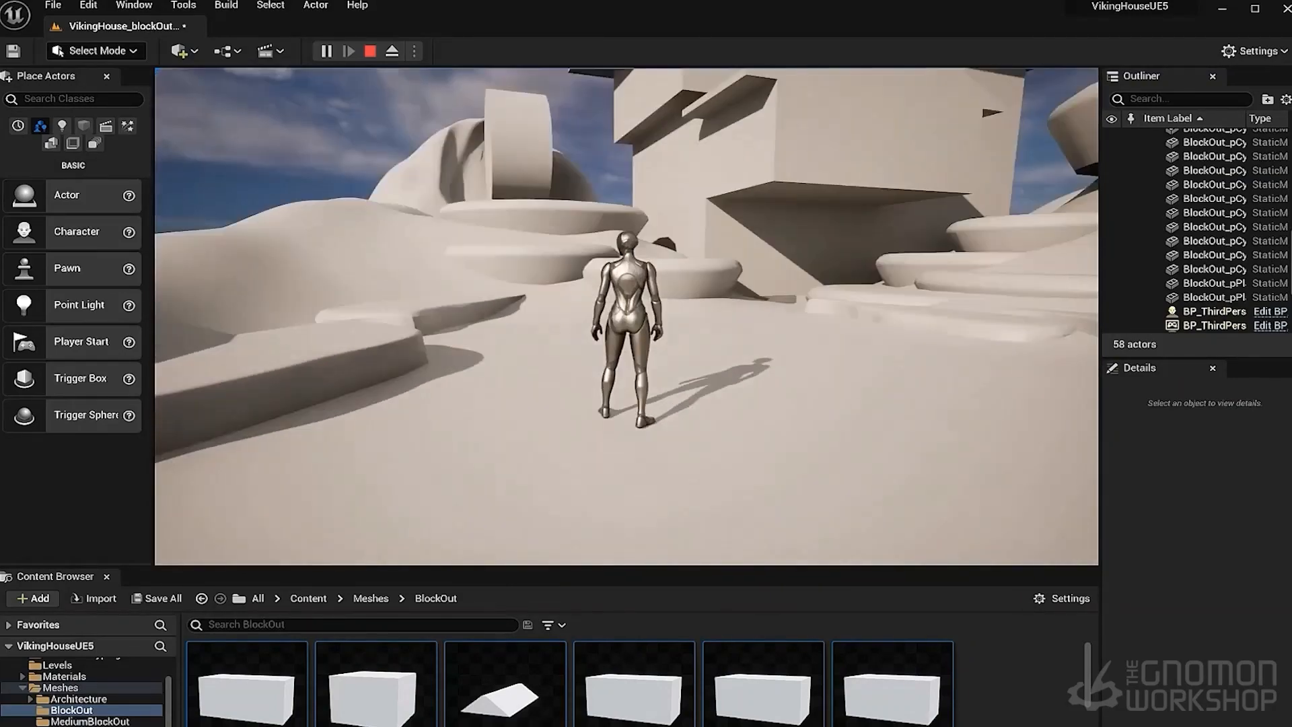
- Stop the play session, open the selected stone's static mesh and set its collision complexity to Use Complex Collision As Simple
key(Escape)
click(471, 417)
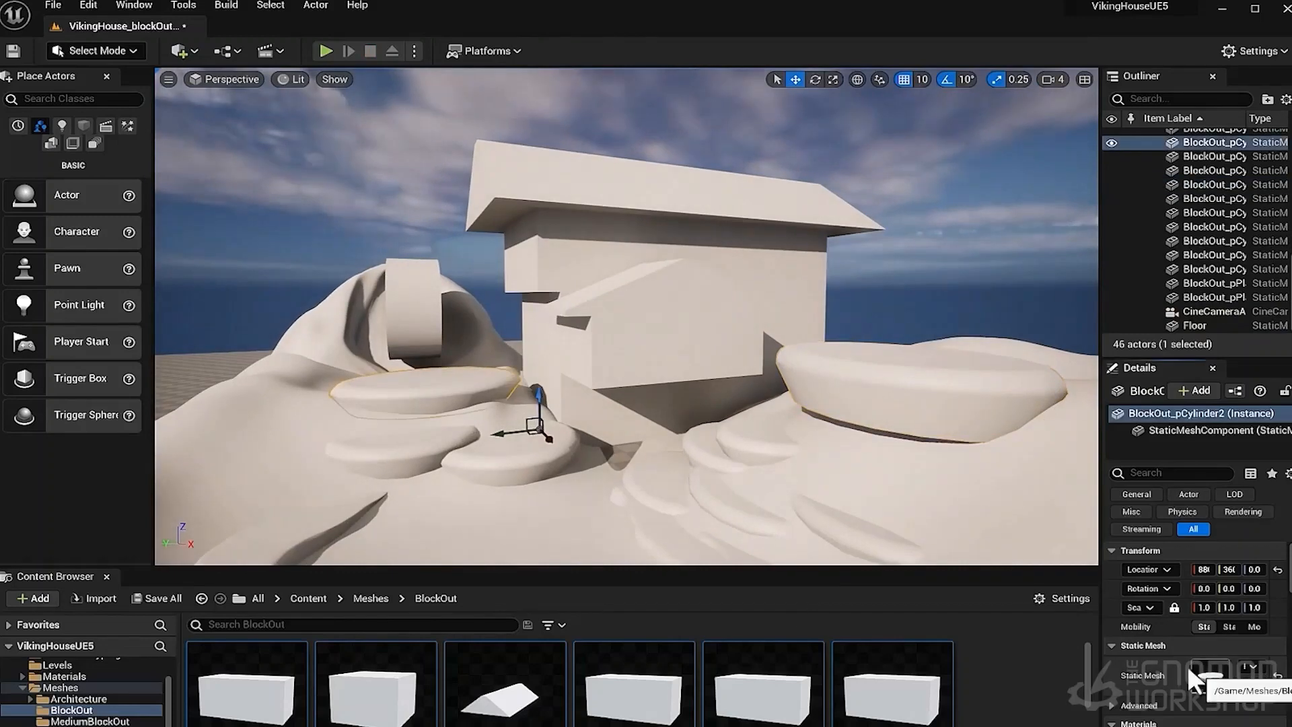
double_click(1210, 676)
drag(937, 459, 1039, 459)
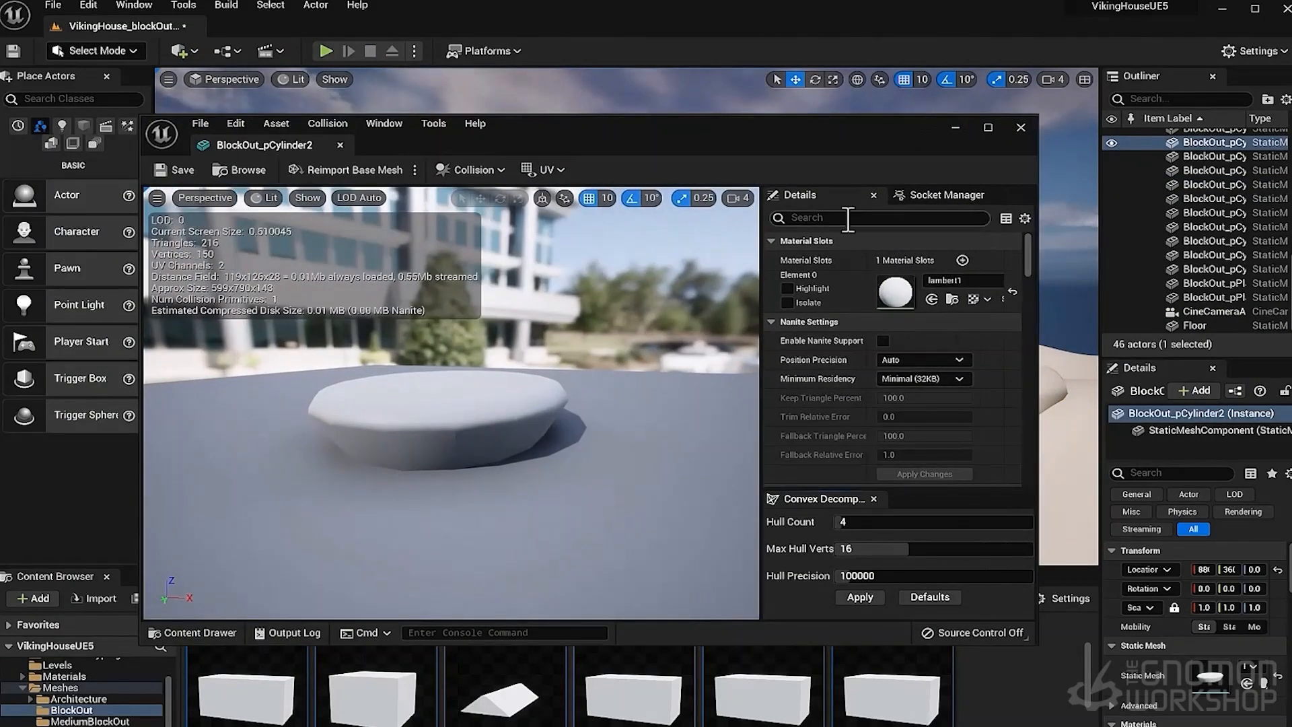
scroll(974, 373, down, 5)
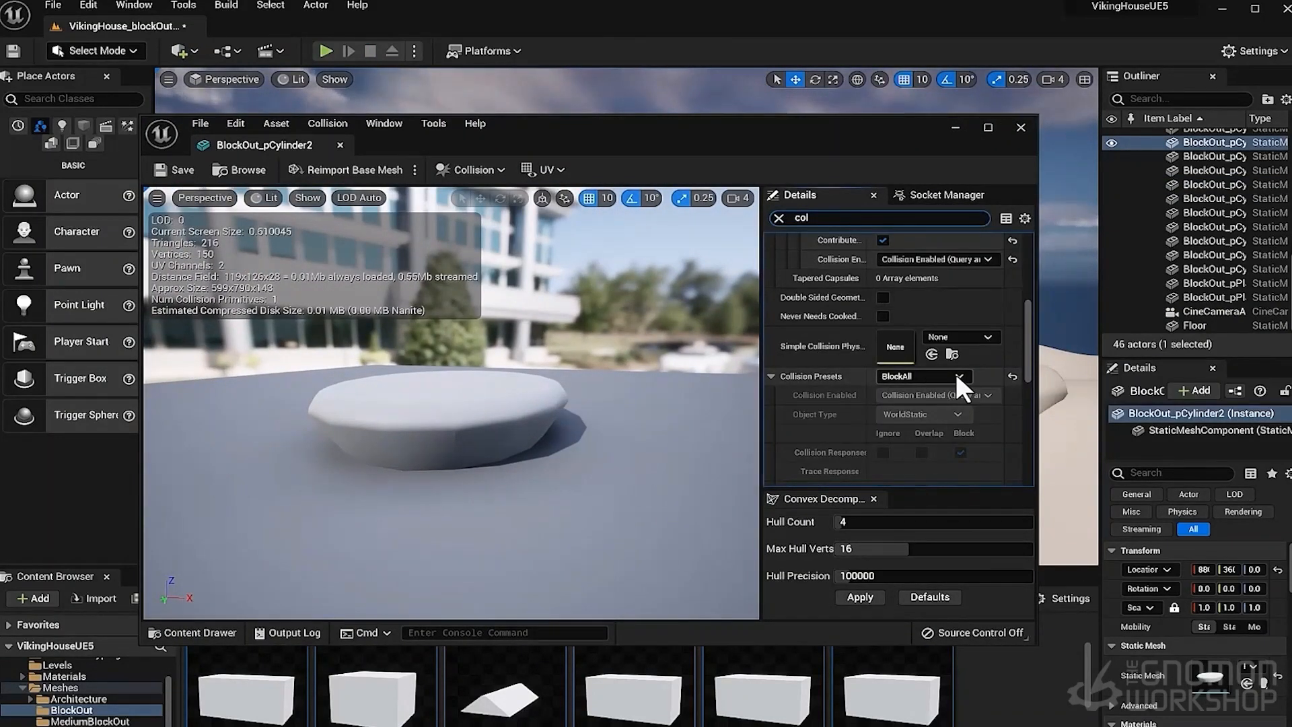
click(959, 375)
click(958, 374)
scroll(949, 360, up, 6)
scroll(951, 358, down, 14)
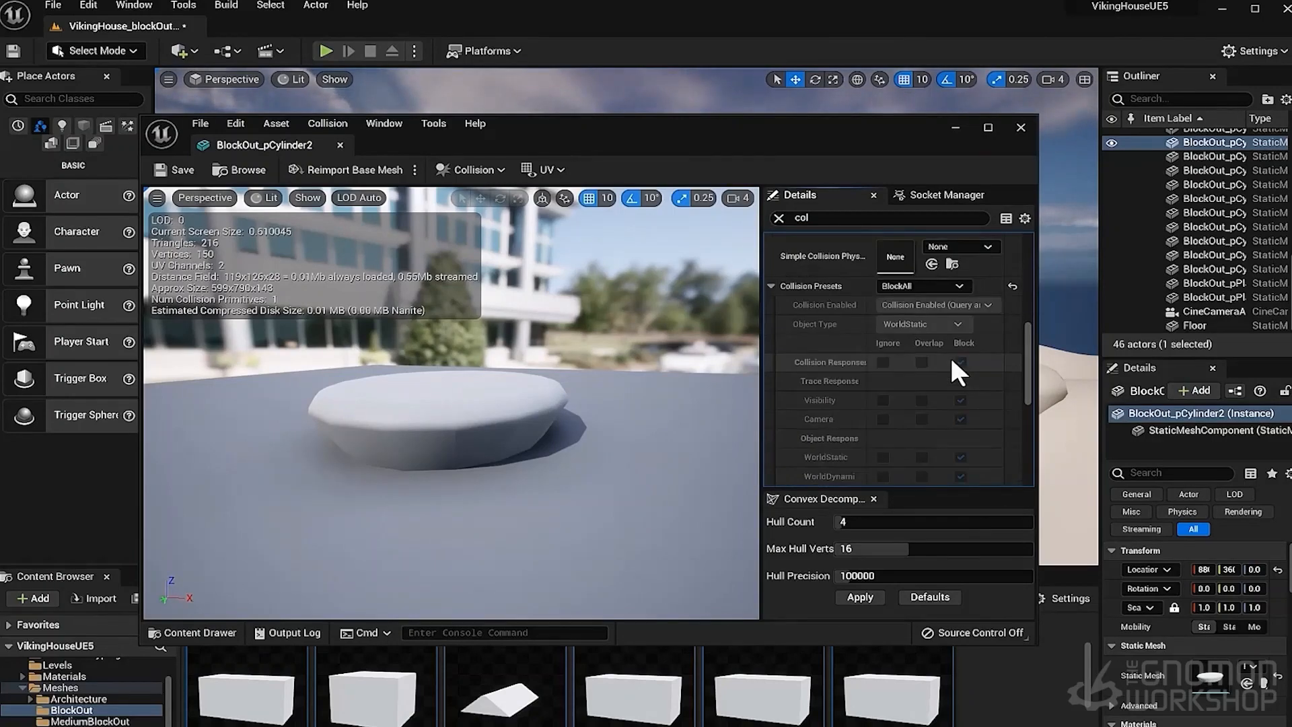
scroll(950, 359, up, 3)
click(946, 338)
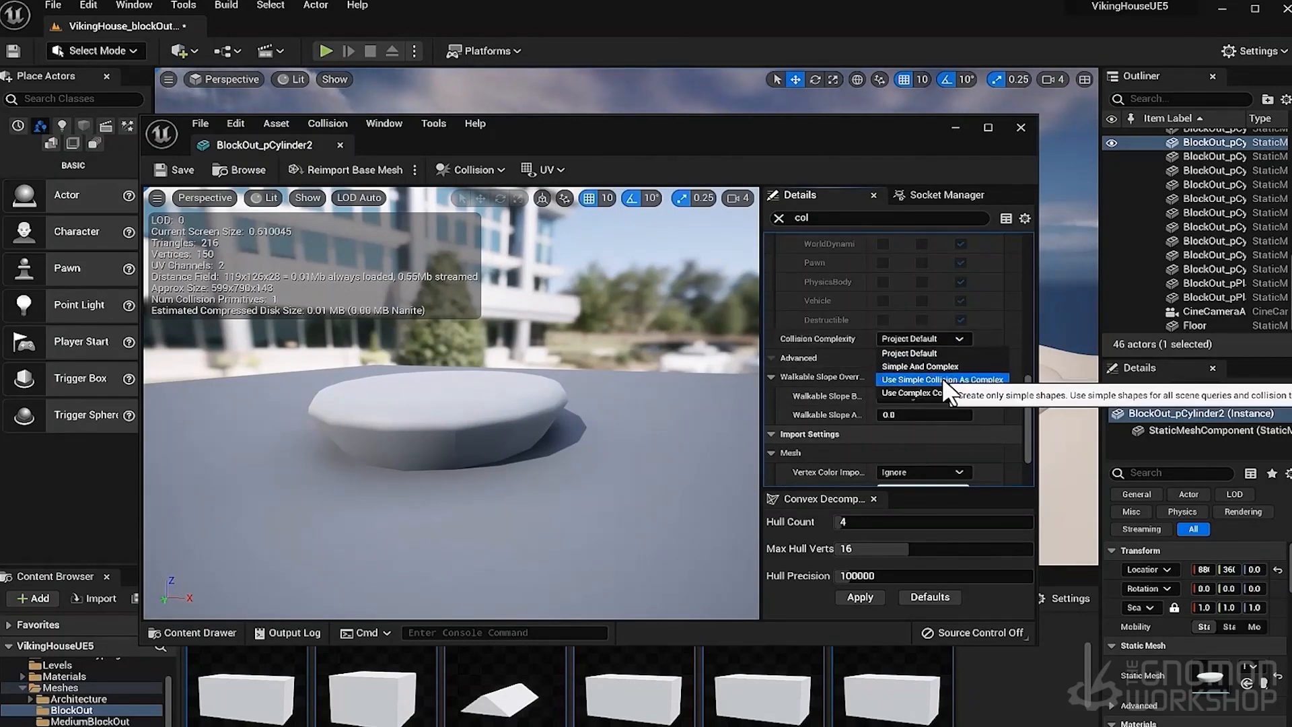
click(942, 392)
click(1021, 127)
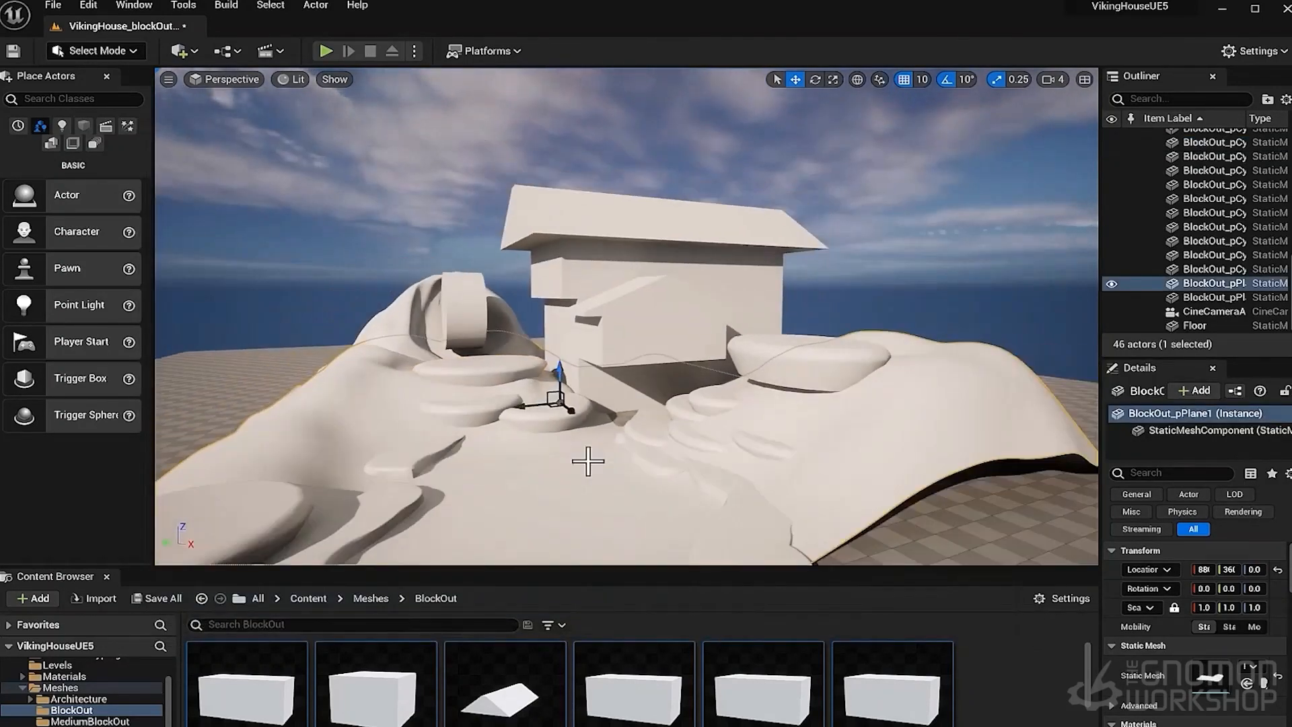
- Open the terrain plane's static mesh, filter its details for col, and set collision complexity to Use Complex Collision As Simple
key(ctrl+e)
click(831, 217)
text(col)
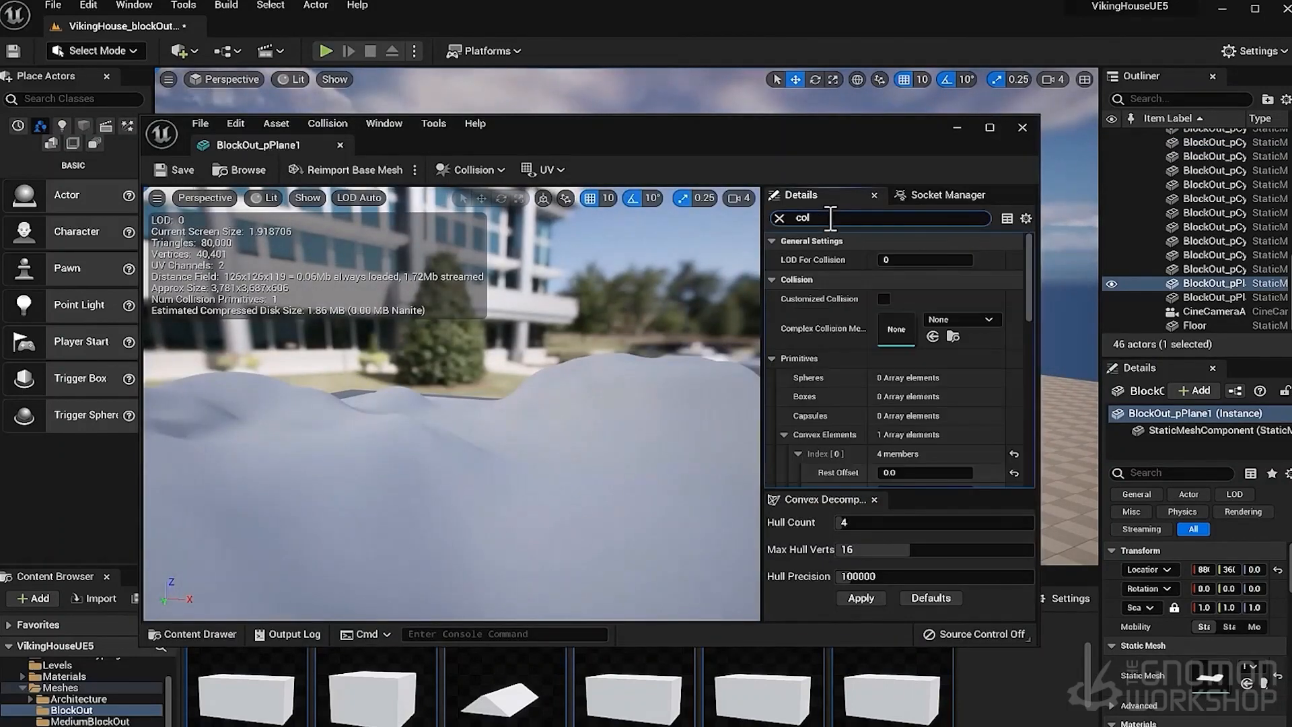
scroll(916, 370, down, 10)
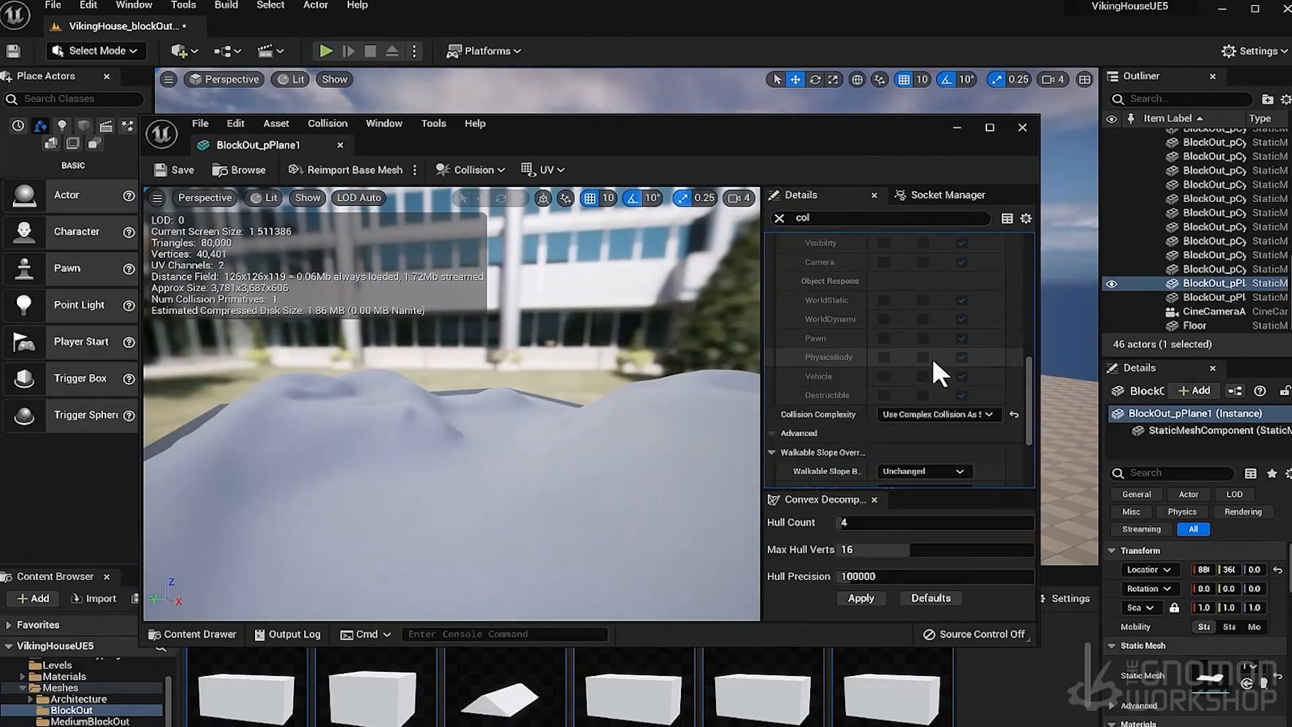
click(934, 392)
click(911, 395)
- Toggle the simple and complex collision displays in the mesh editor to inspect the terrain's collision, then close the editor
click(302, 197)
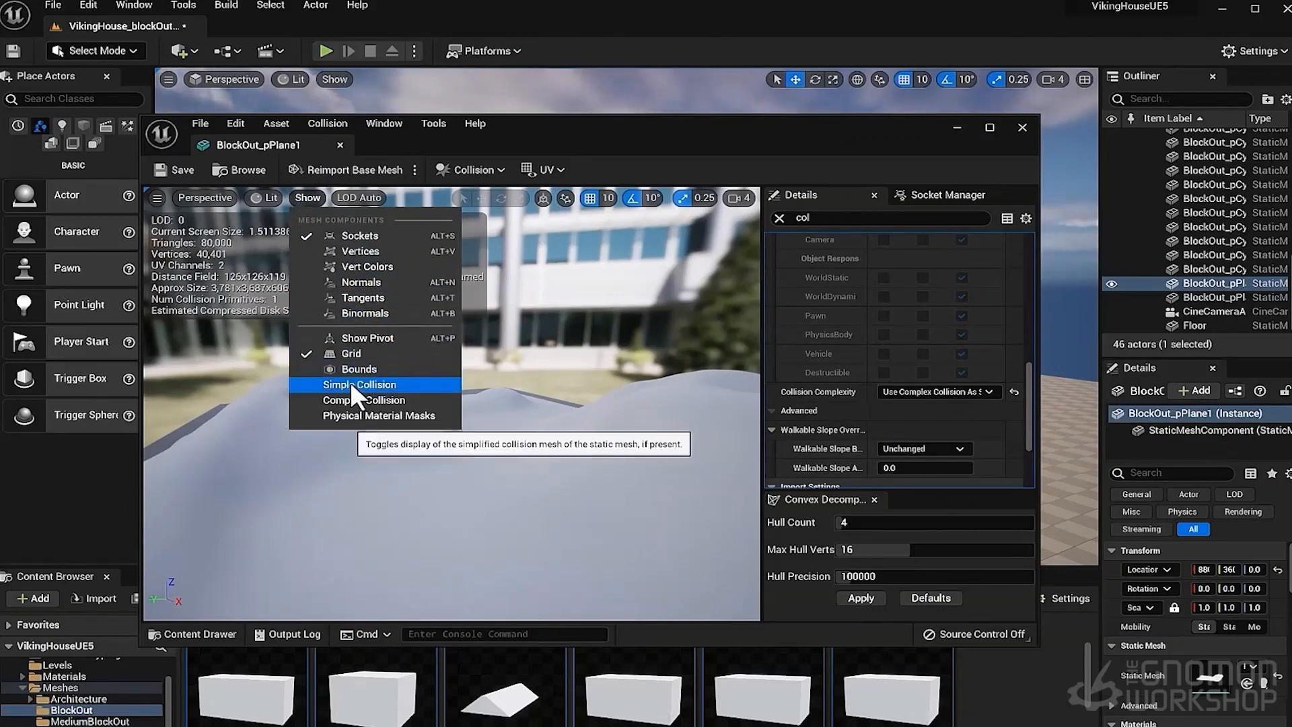
click(351, 385)
click(305, 195)
click(425, 412)
mouse_move(566, 419)
mouse_down()
mouse_move(558, 451)
mouse_move(475, 415)
mouse_move(572, 428)
mouse_up()
right_drag(572, 427, 465, 459)
click(306, 201)
click(364, 385)
mouse_move(508, 387)
right_down()
mouse_move(451, 411)
mouse_move(506, 387)
right_up()
click(1022, 127)
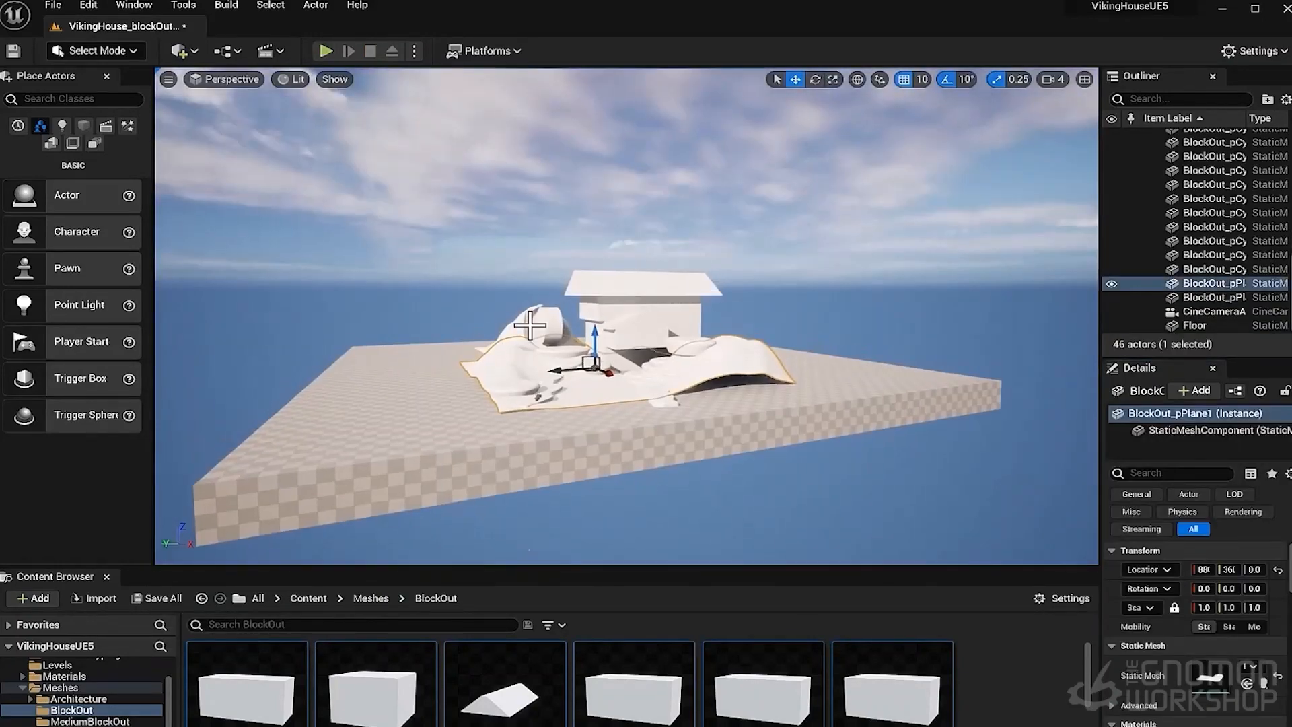
- Play-test the level again, walking and jumping the character across the terrain to check the collision
scroll(542, 442, up, 6)
click(543, 441)
key(f)
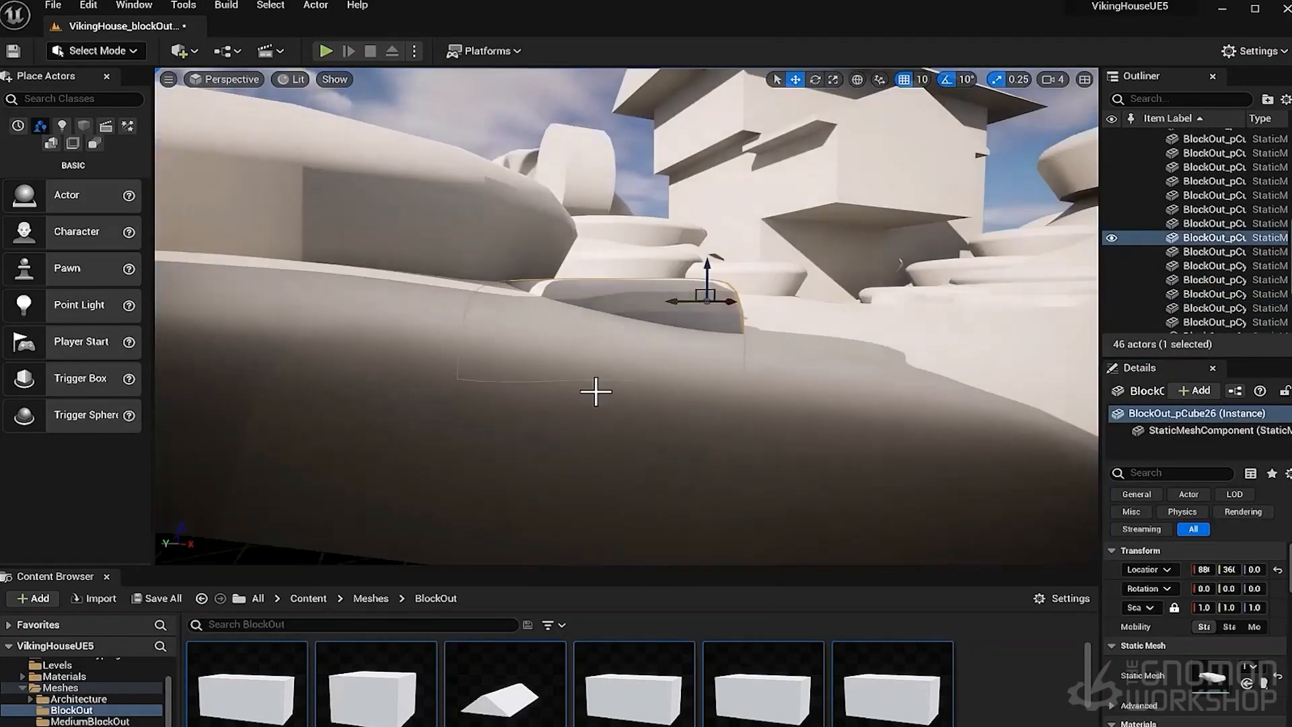
right_drag(595, 390, 638, 400)
key(alt+p)
key(w)
key(space)
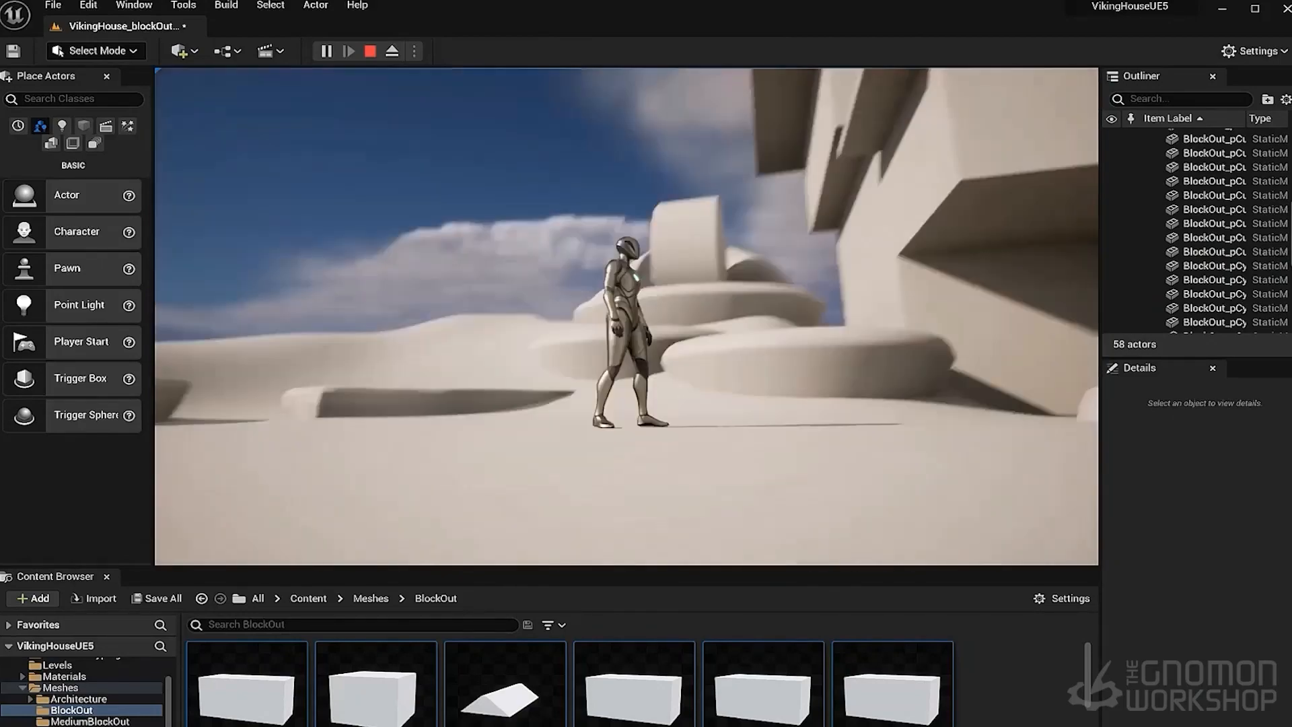
key(Escape)
right_drag(626, 390, 855, 404)
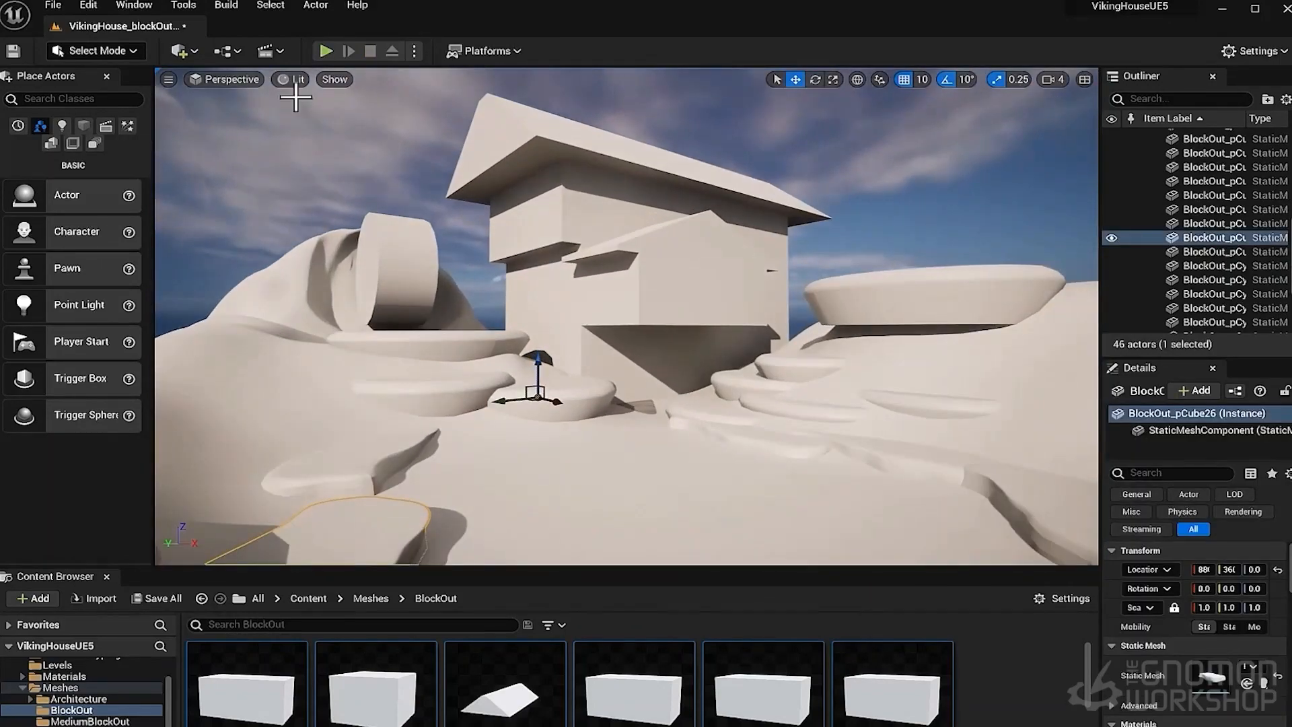
click(226, 79)
click(171, 80)
click(233, 421)
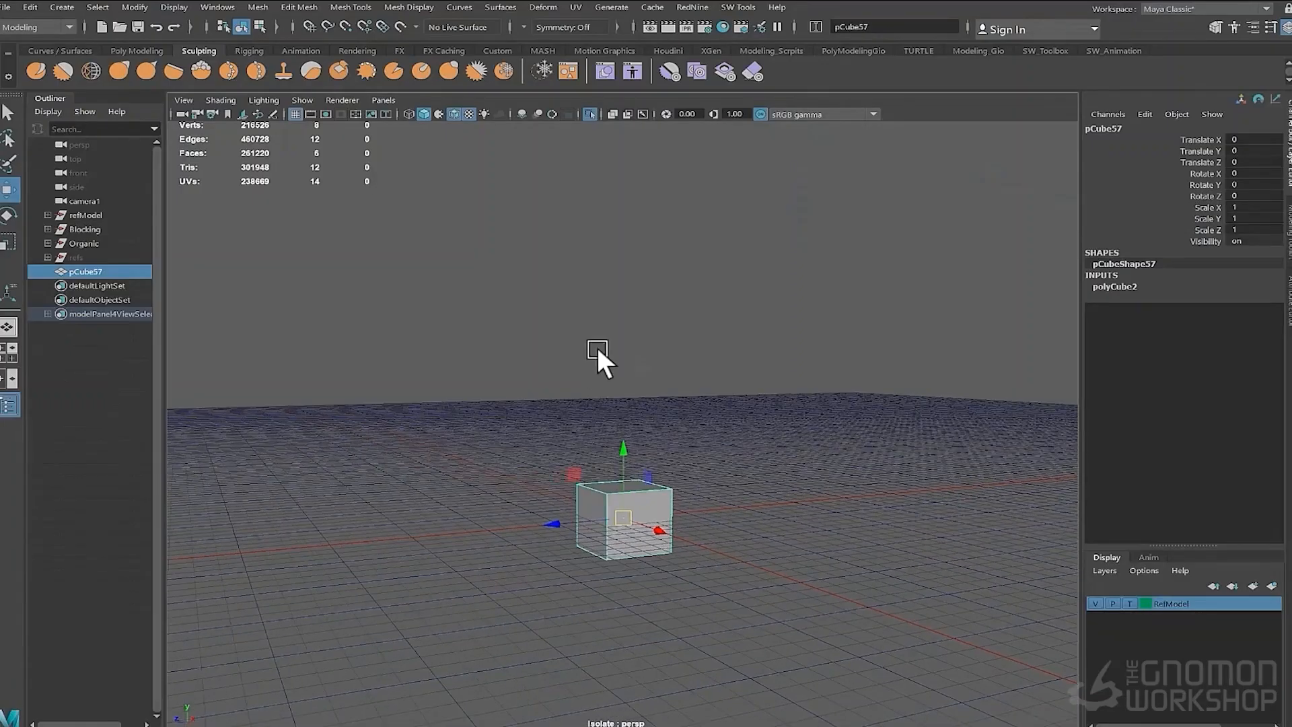
- Raise the test cube to Translate Y 0.5 and export the selection as an FBX named cubetest in the BlockOut folder
drag(624, 515, 627, 438)
click(8, 6)
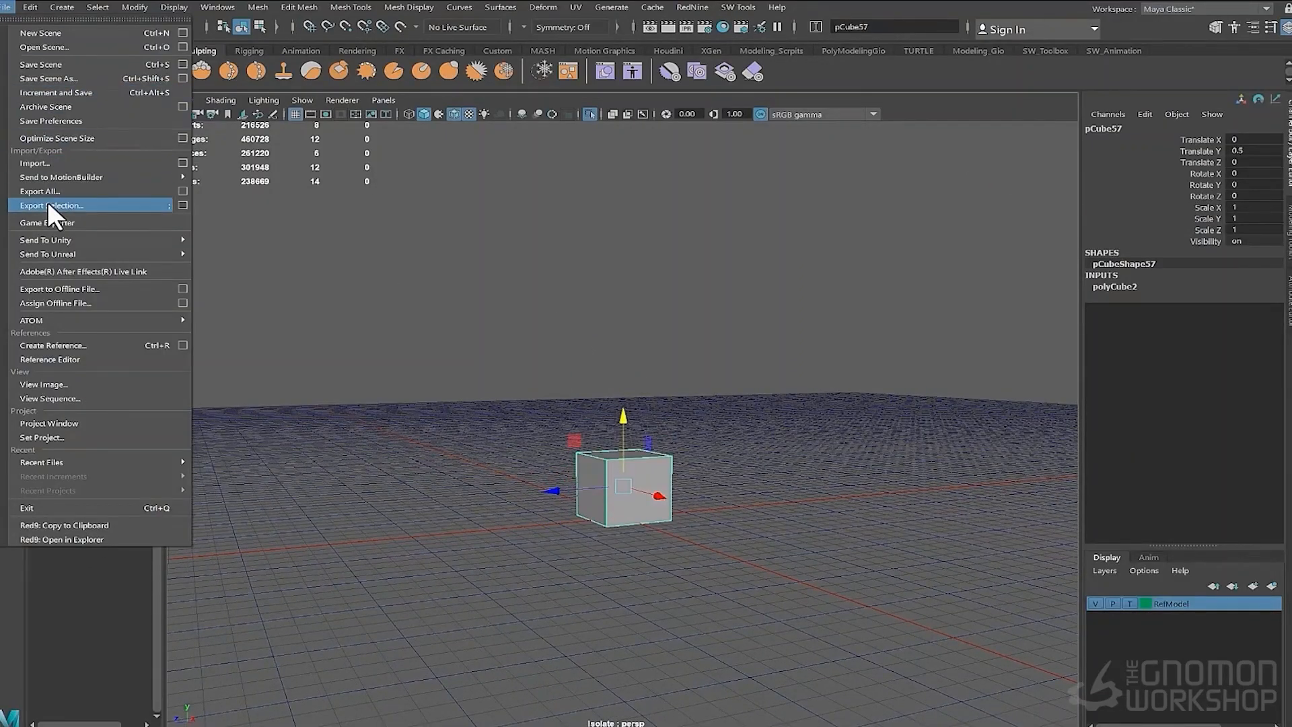
click(47, 203)
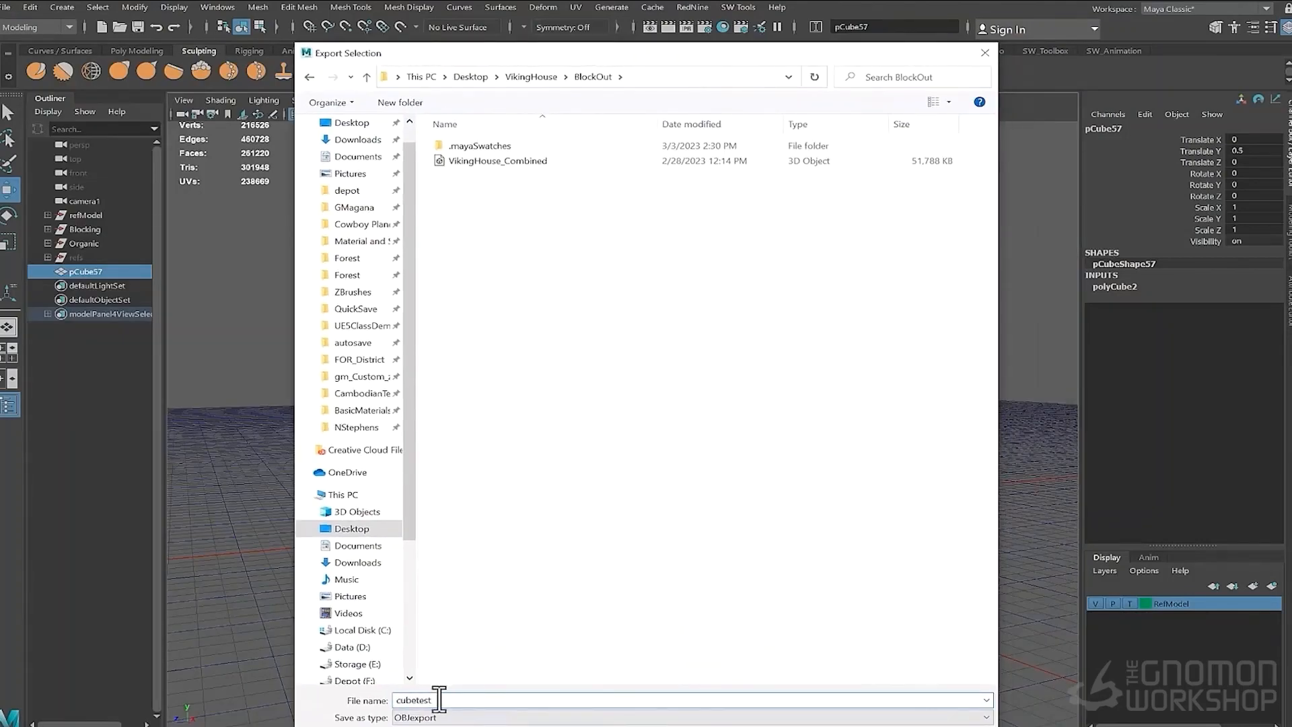
click(484, 716)
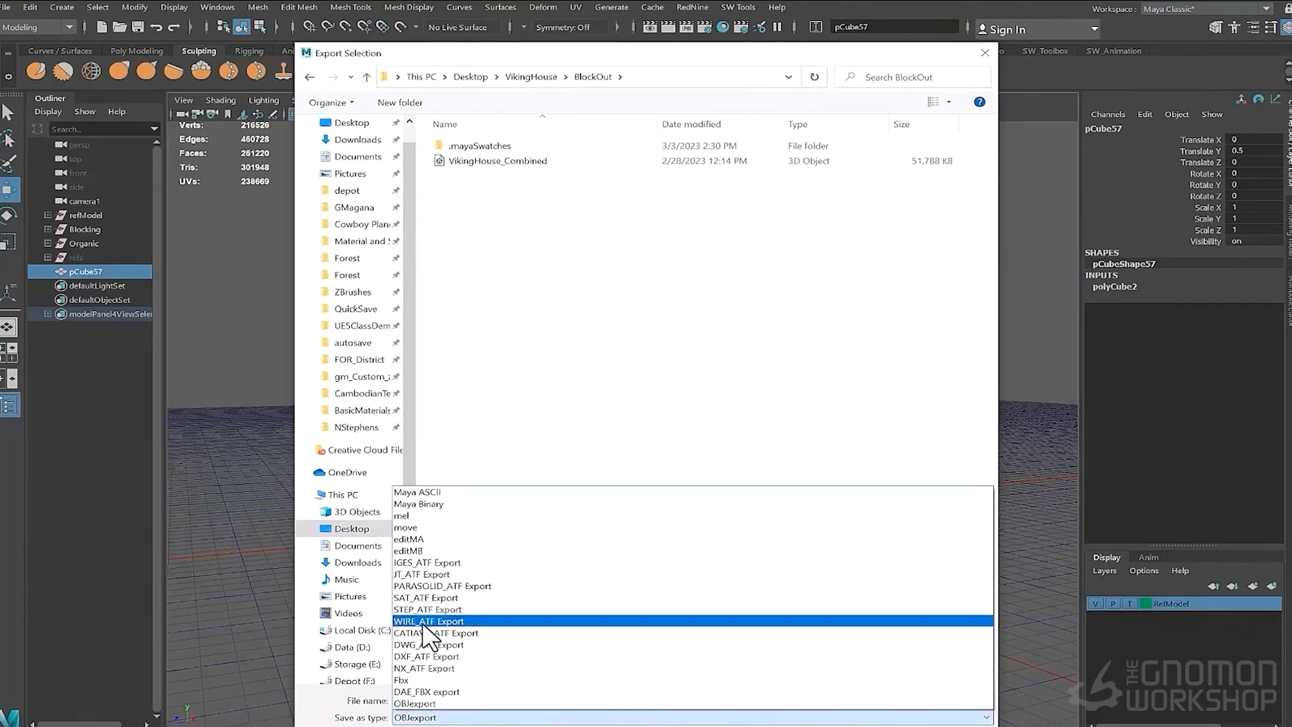
click(484, 617)
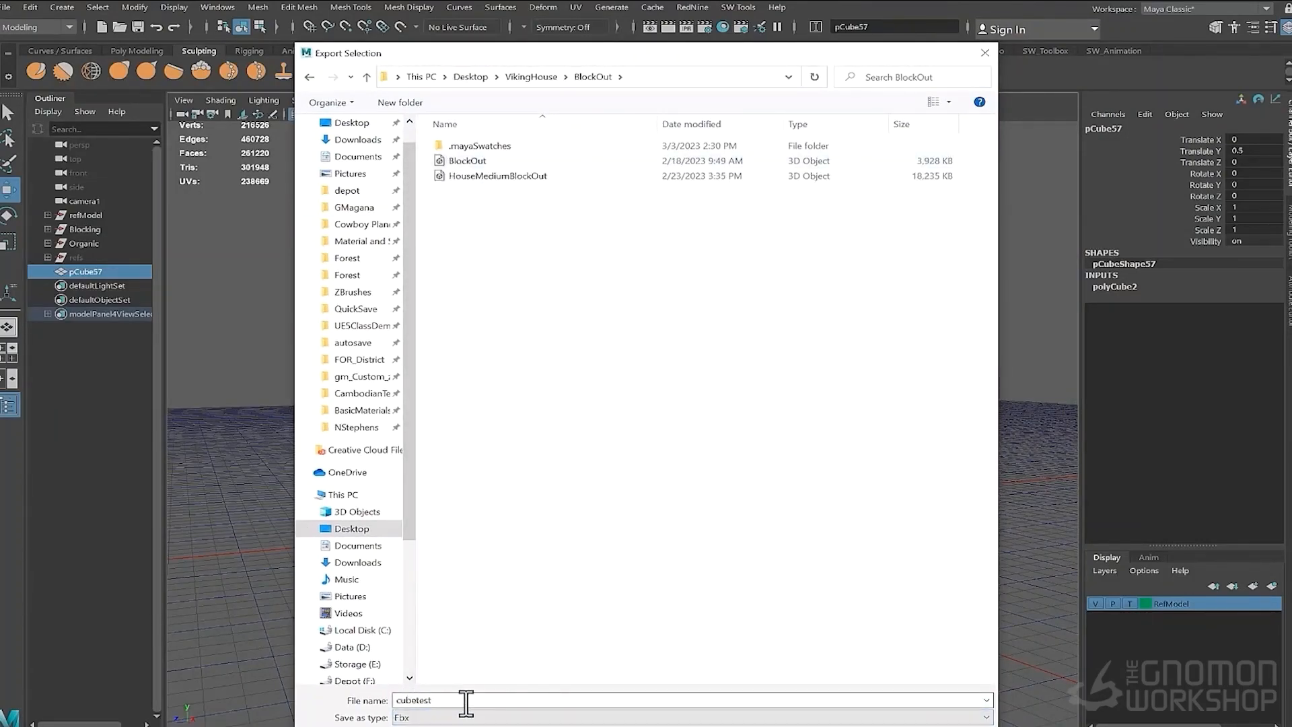
key(Return)
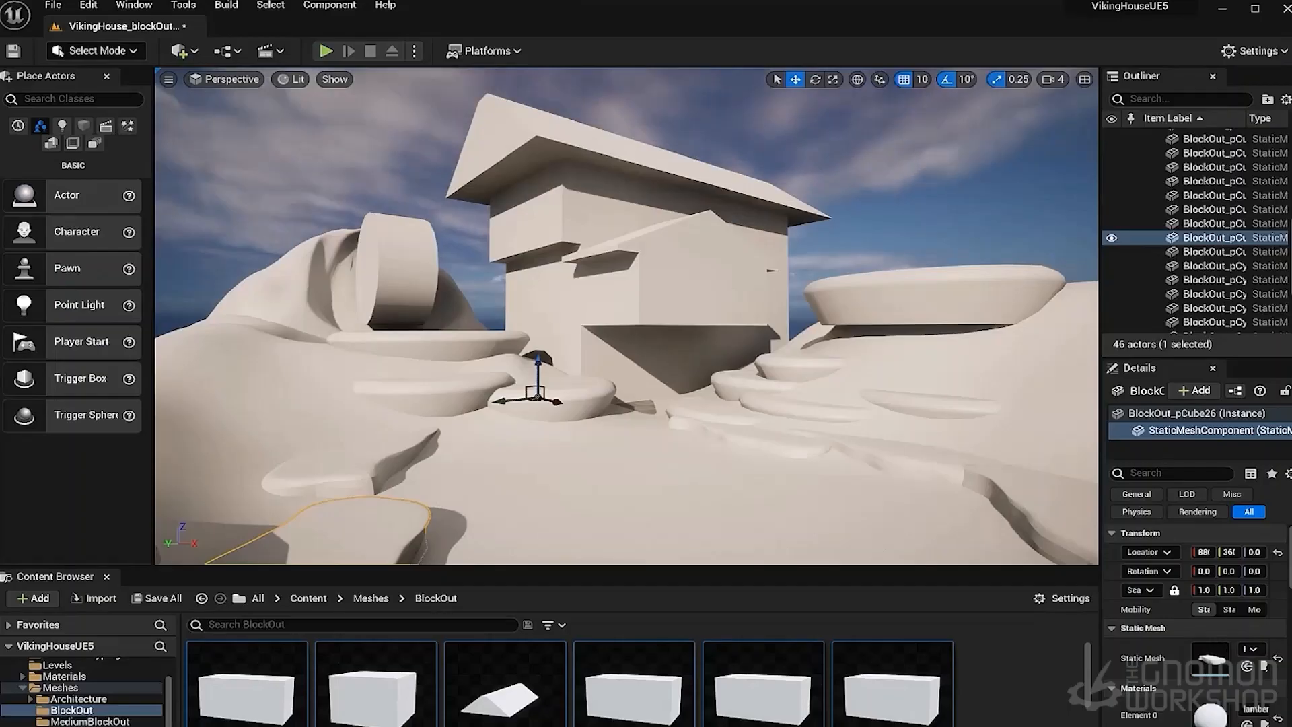
- Import the cubetest FBX into the Meshes content folder using the default import options
click(370, 599)
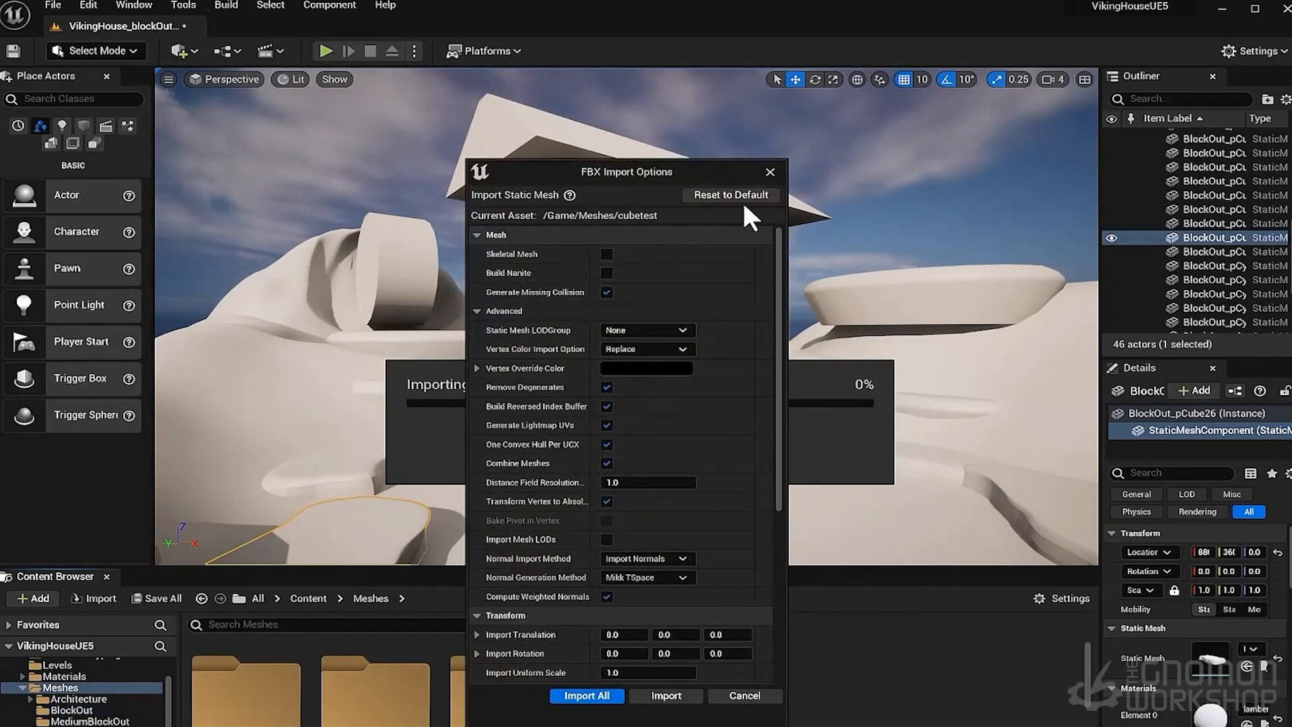
drag(617, 170, 549, 56)
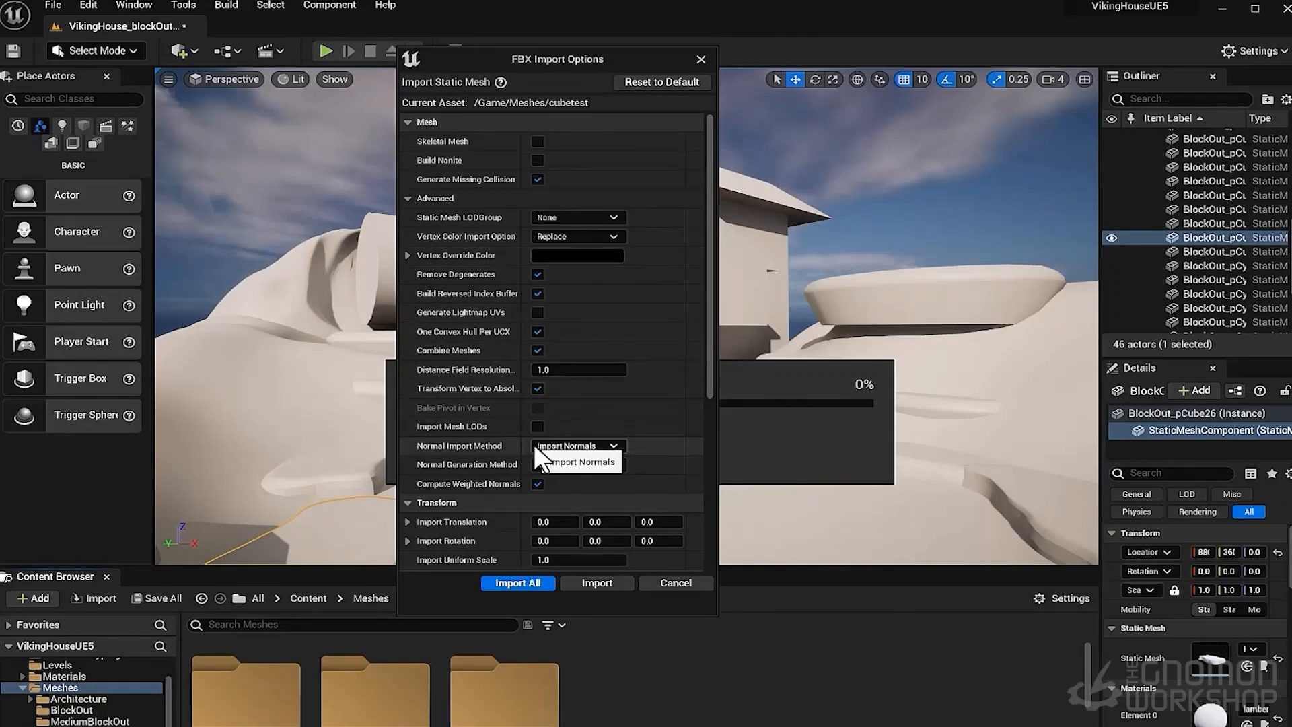
scroll(536, 441, down, 2)
scroll(537, 438, down, 3)
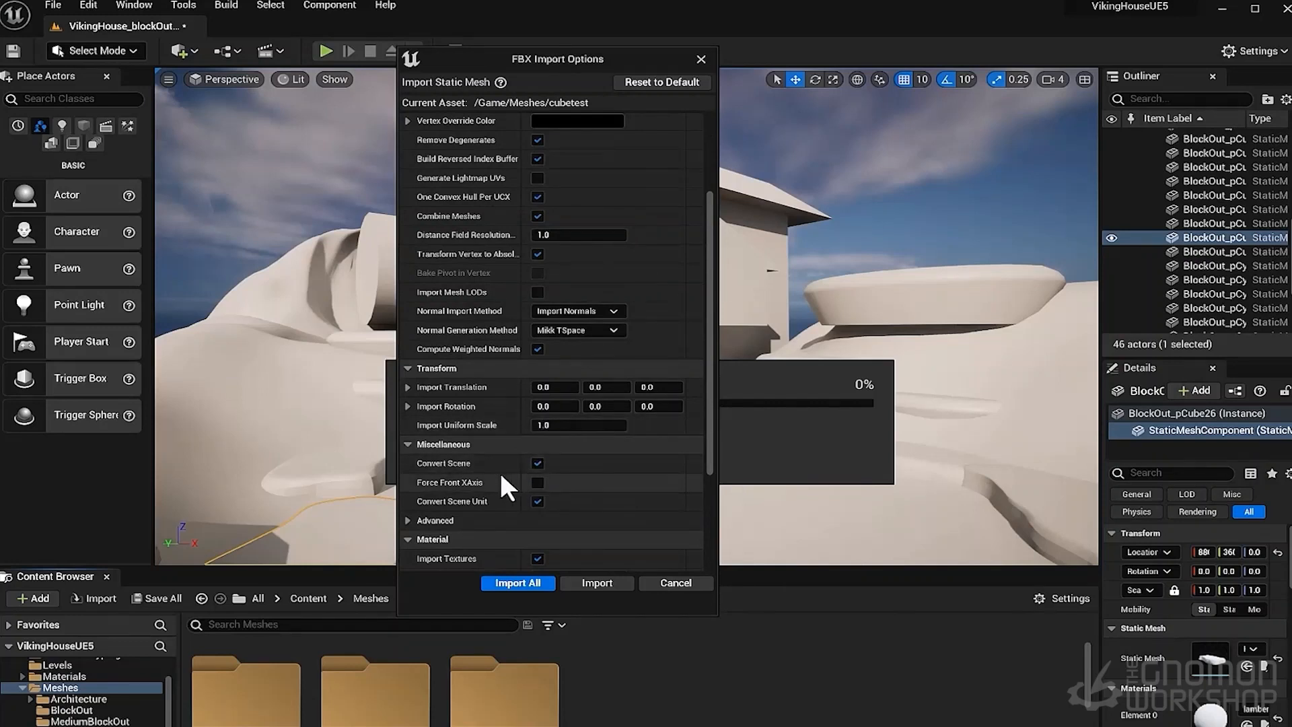
scroll(502, 471, down, 1)
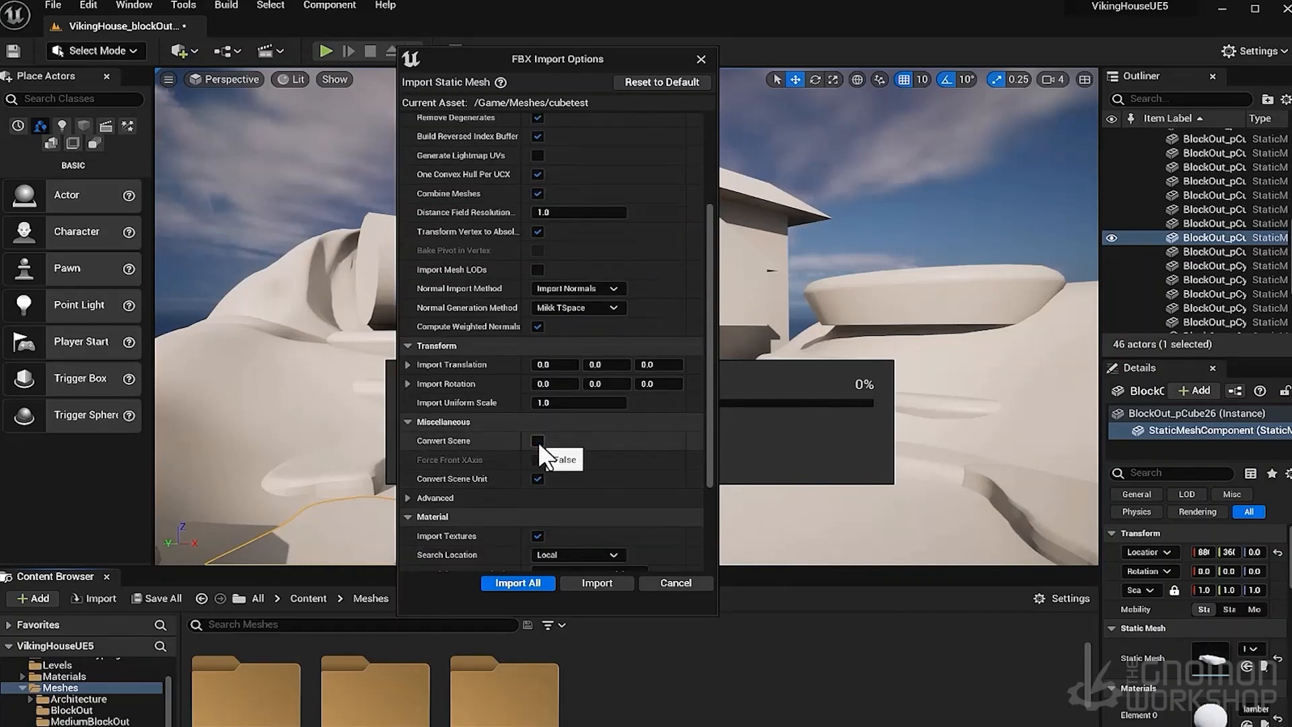
click(538, 478)
click(537, 479)
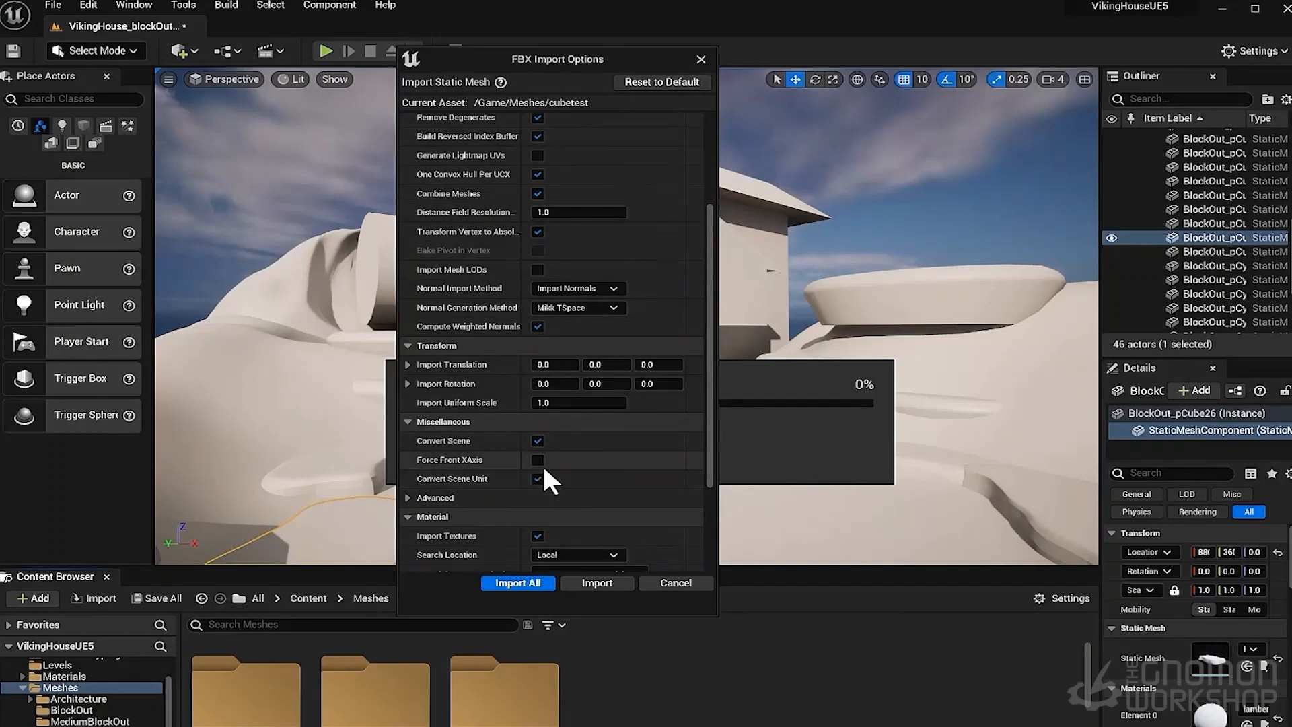
scroll(556, 461, down, 5)
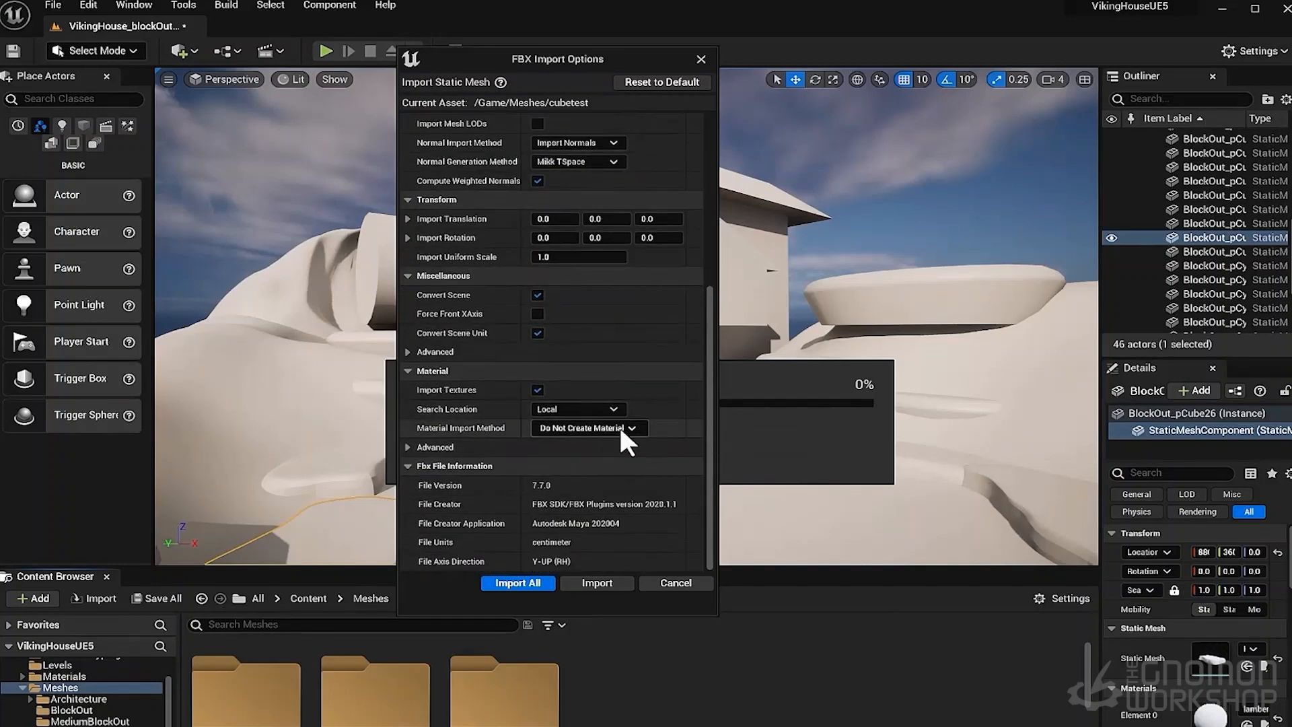
click(530, 582)
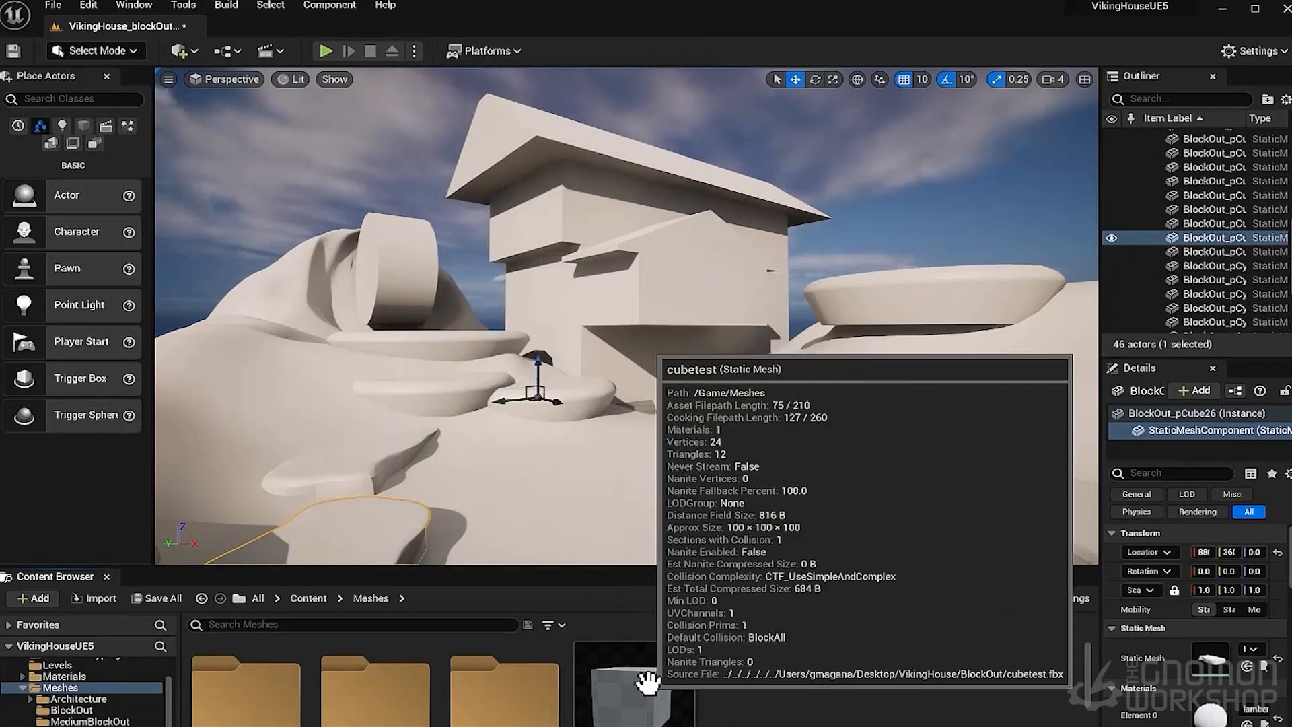
- Place the cubetest mesh into the level on the ground in front of the steps
click(638, 683)
drag(633, 667, 600, 470)
scroll(608, 455, up, 3)
mouse_move(607, 456)
right_down()
mouse_move(667, 441)
mouse_move(599, 458)
right_up()
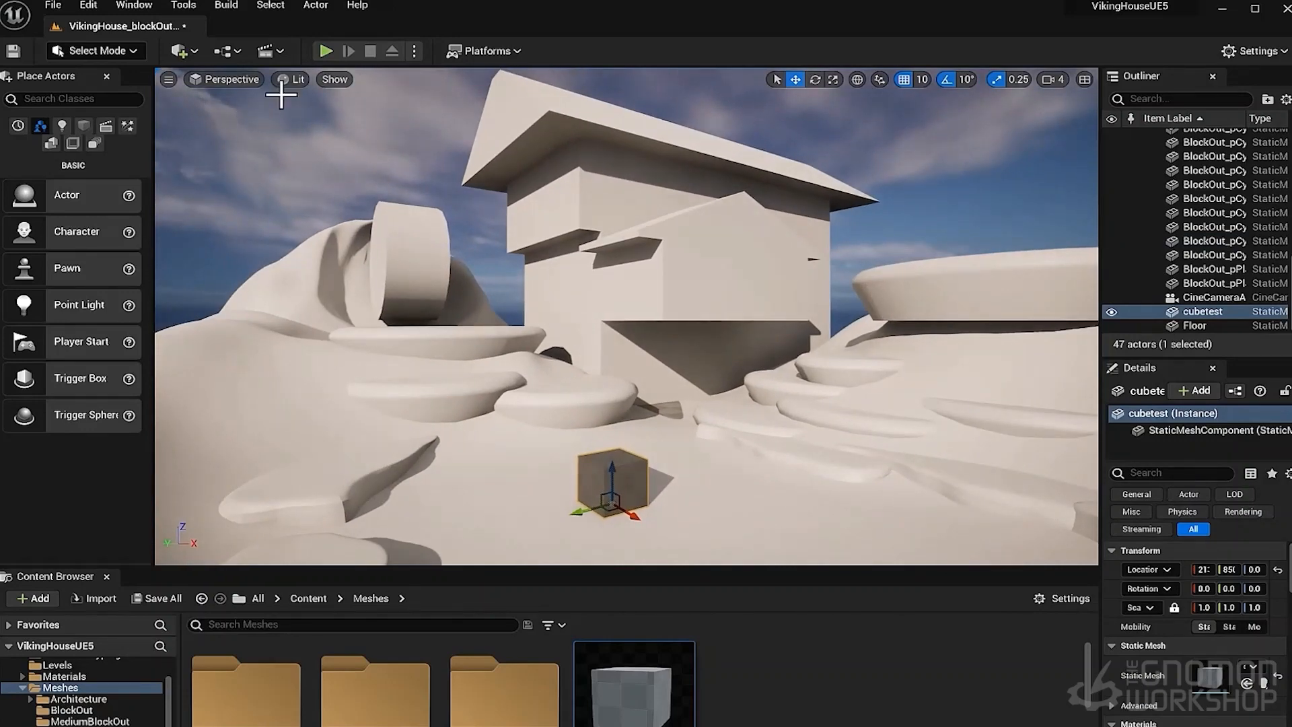
- Play the level and walk the character up to the test cube to compare their scale
click(325, 51)
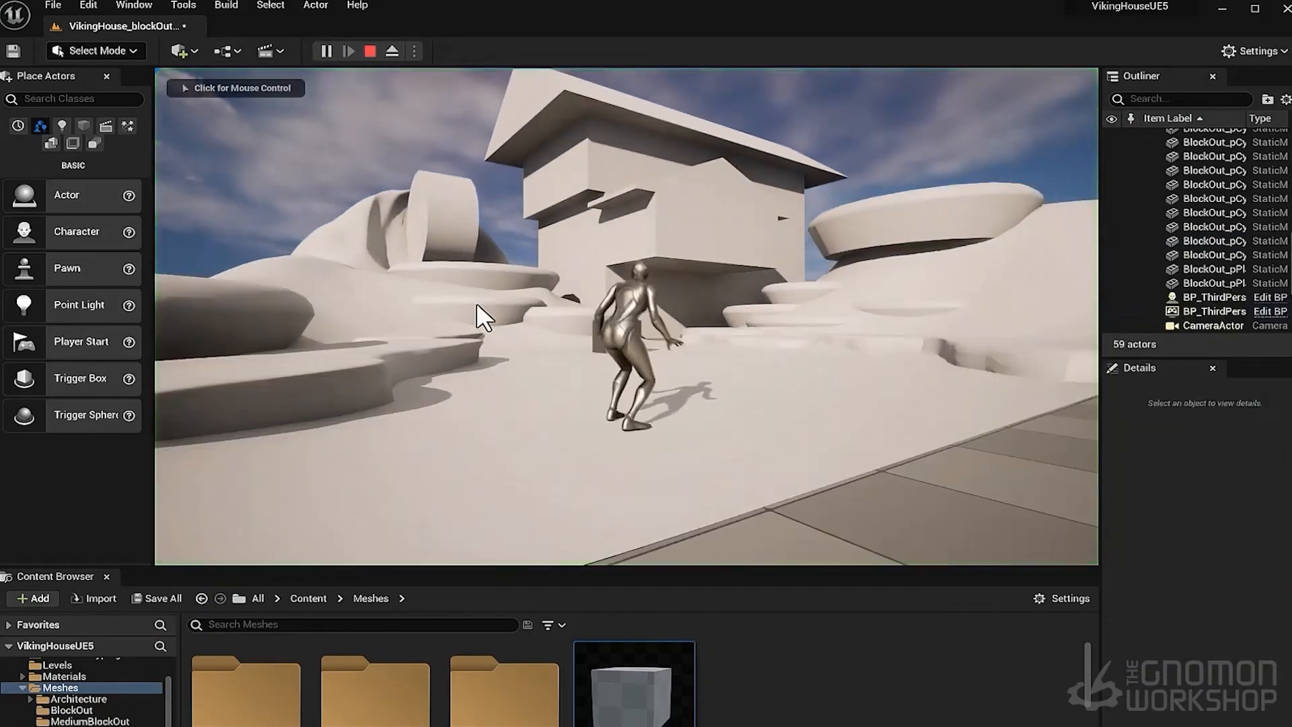
click(657, 342)
key(w)
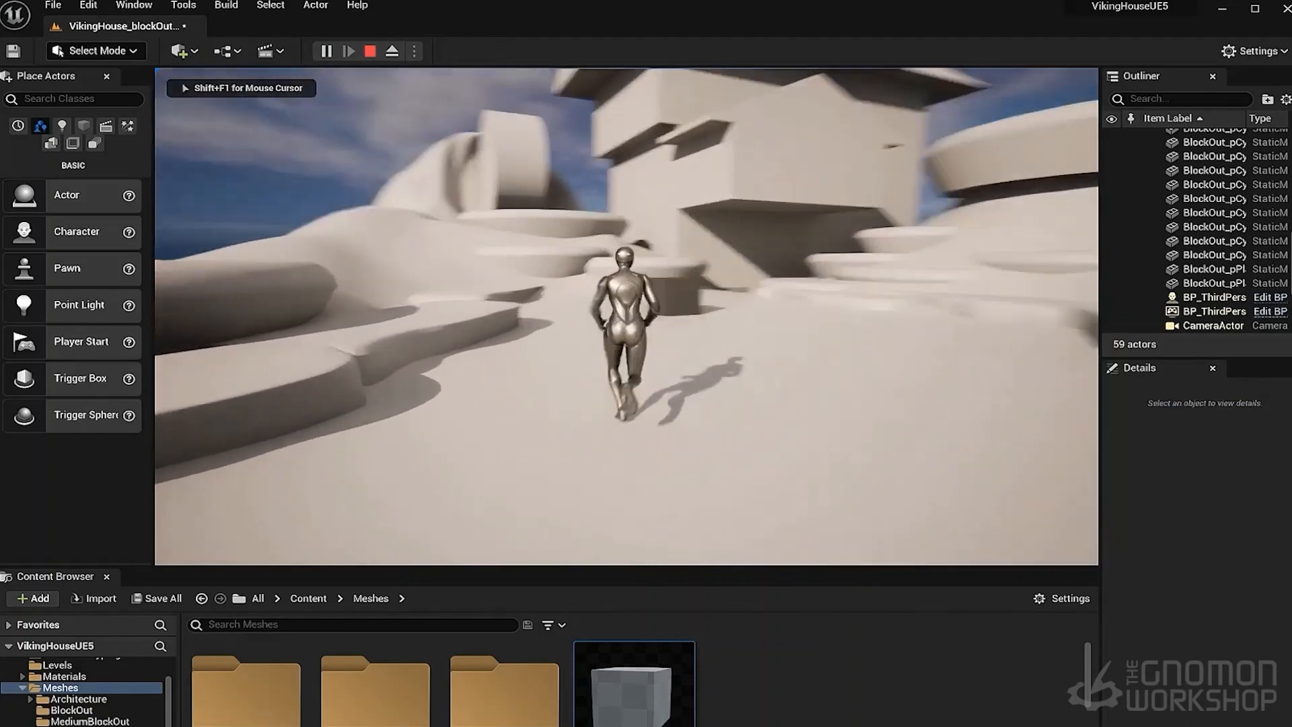
key(w)
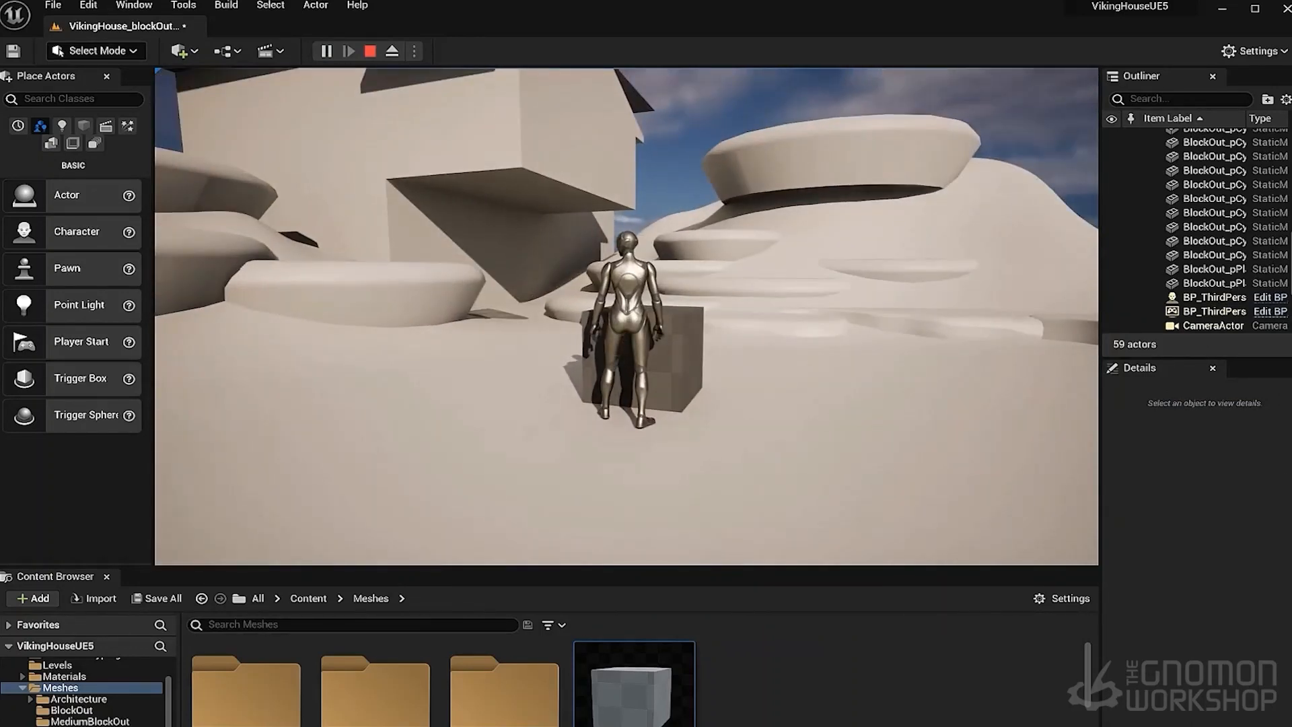
key(Escape)
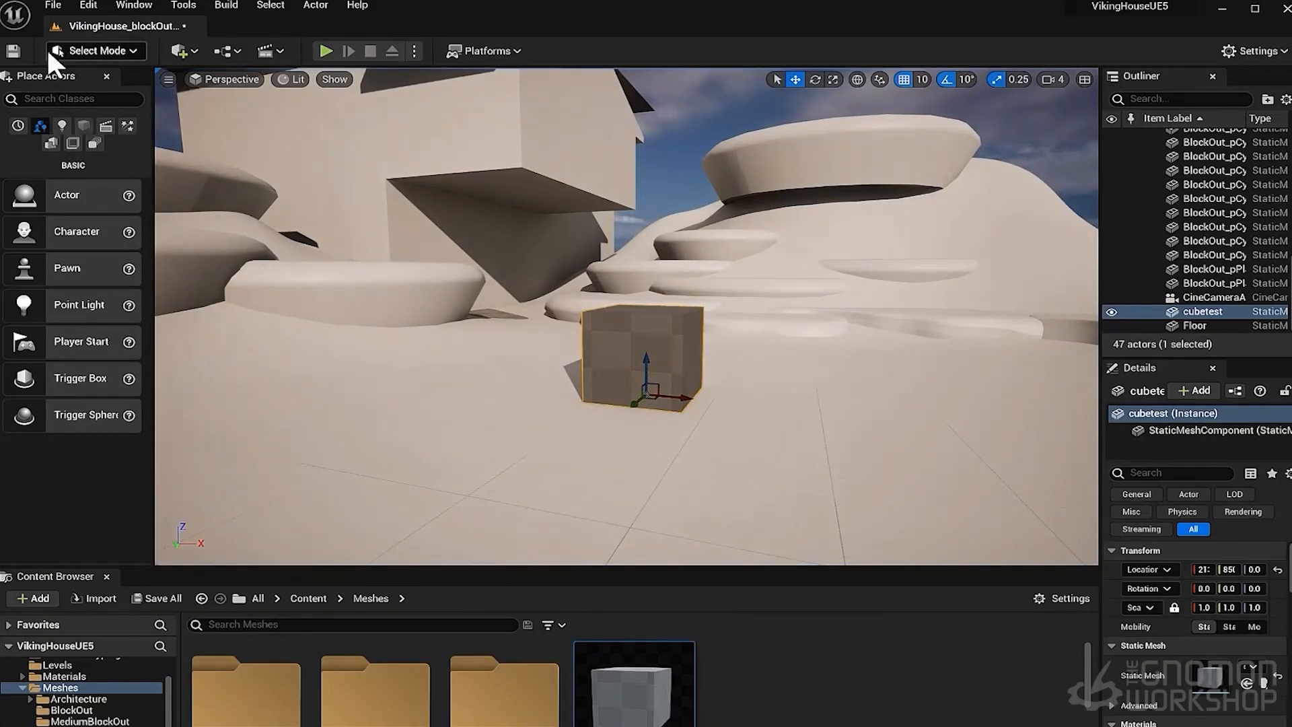
- Save the level
scroll(562, 337, down, 4)
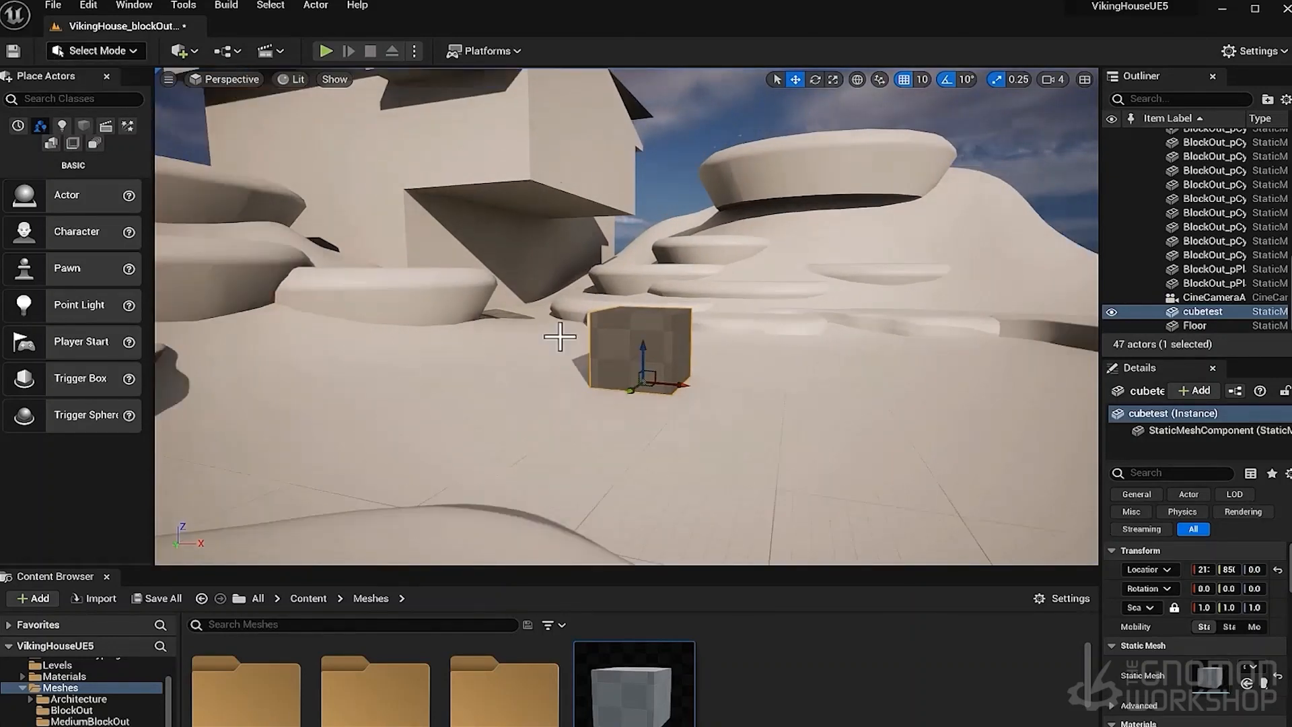
right_drag(608, 404, 528, 354)
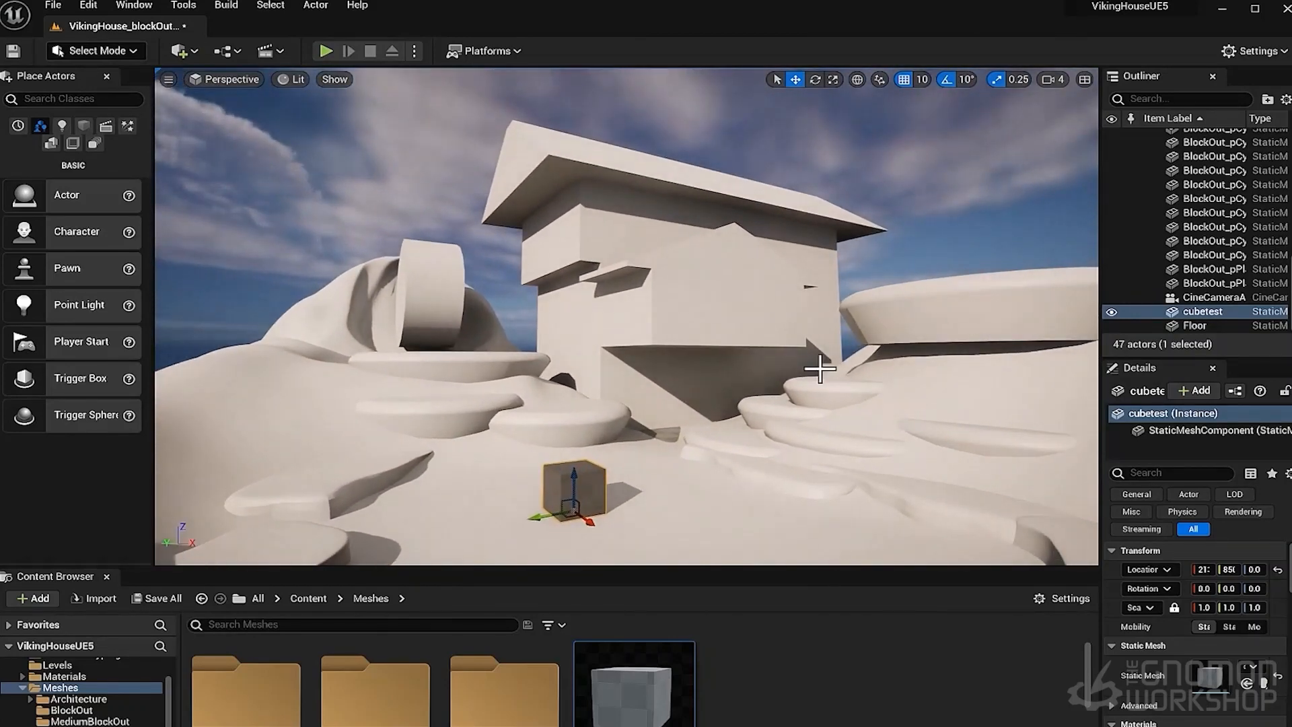
click(13, 50)
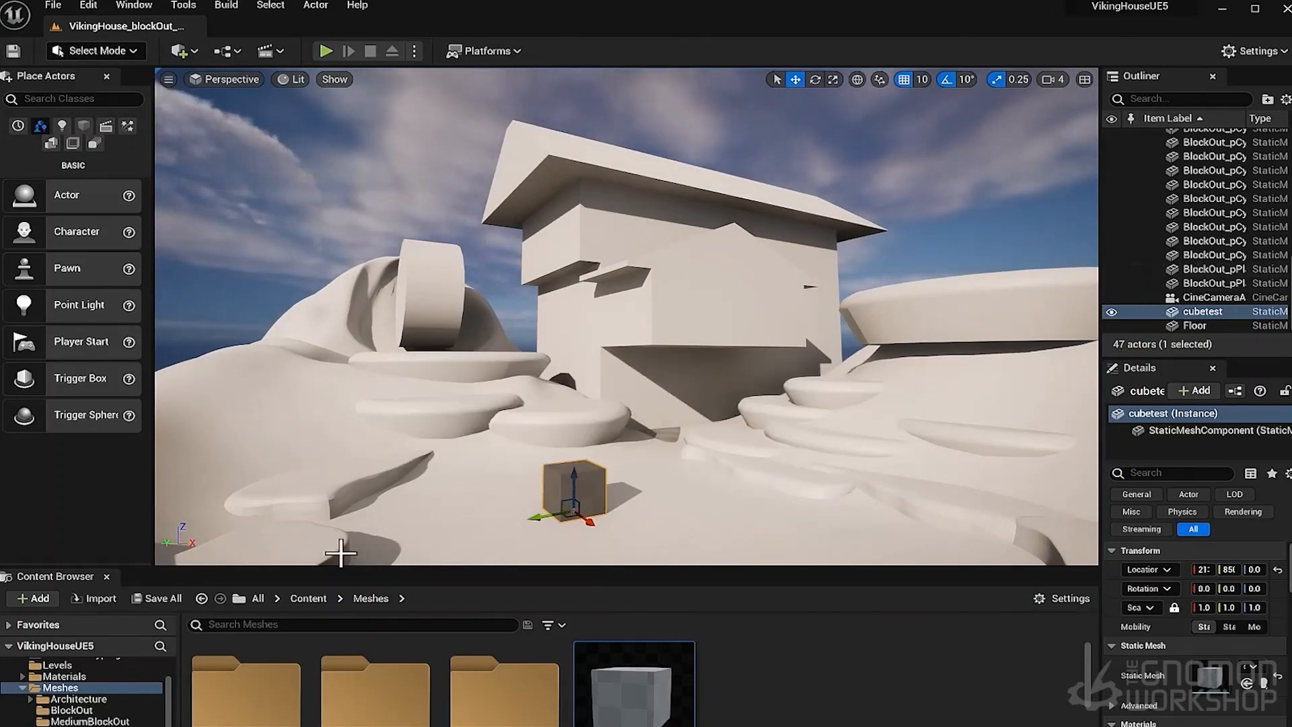